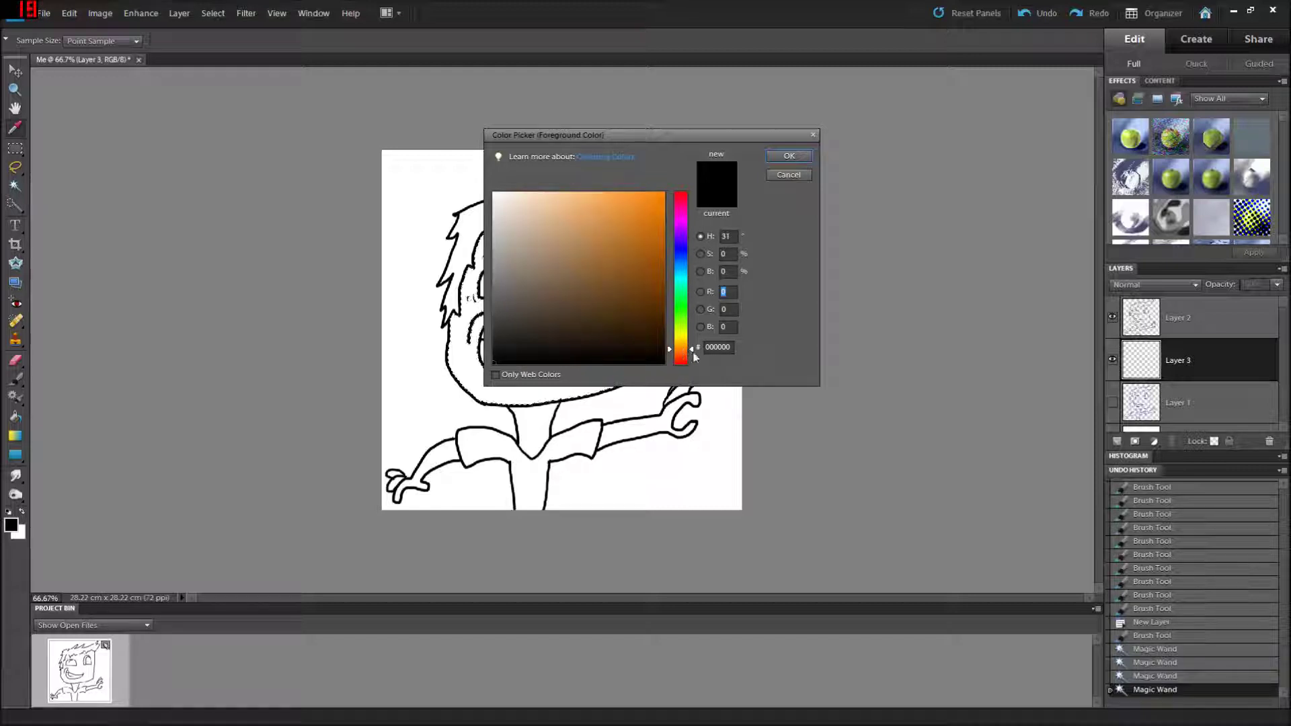
Set the foreground colour to a light orange skin tone, #f5b484.
{"action": "left_click_drag", "start_coordinate": [686, 349], "coordinate": [684, 350]}
{"action": "left_click_drag", "start_coordinate": [585, 214], "coordinate": [554, 194]}
{"action": "left_click_drag", "start_coordinate": [681, 357], "coordinate": [684, 358]}
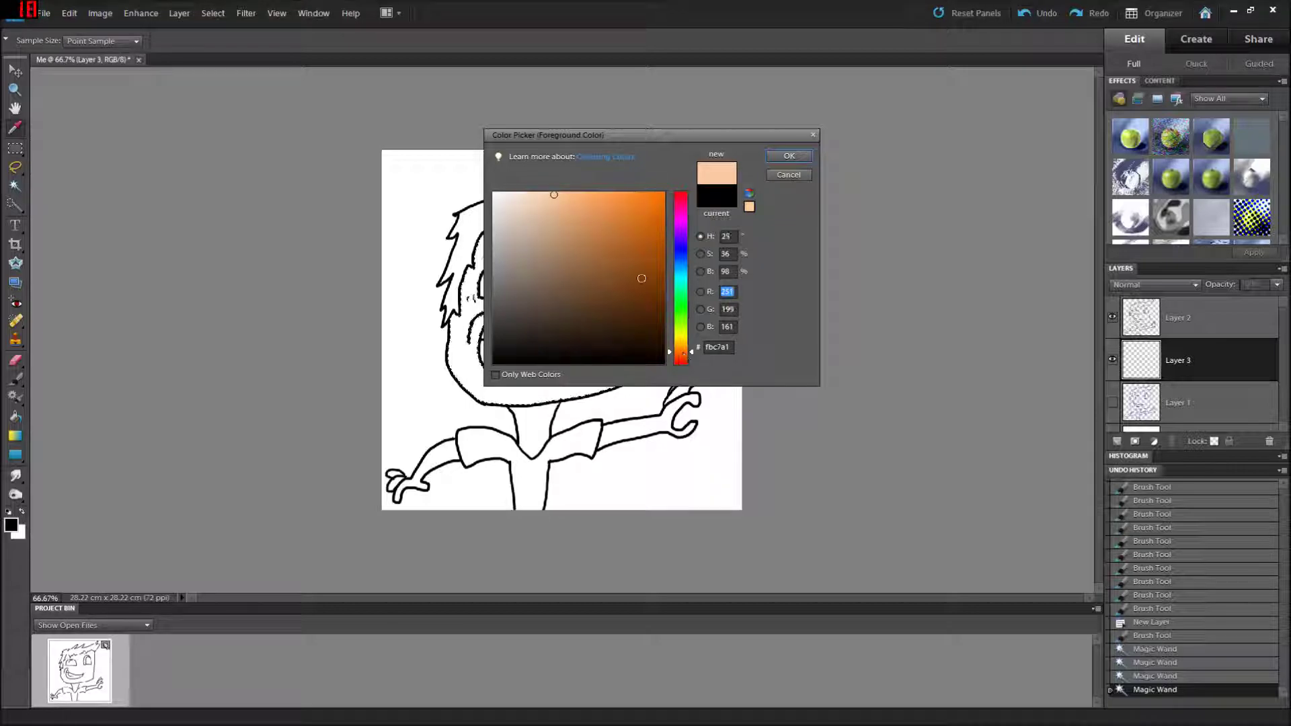
{"action": "left_click", "coordinate": [576, 202]}
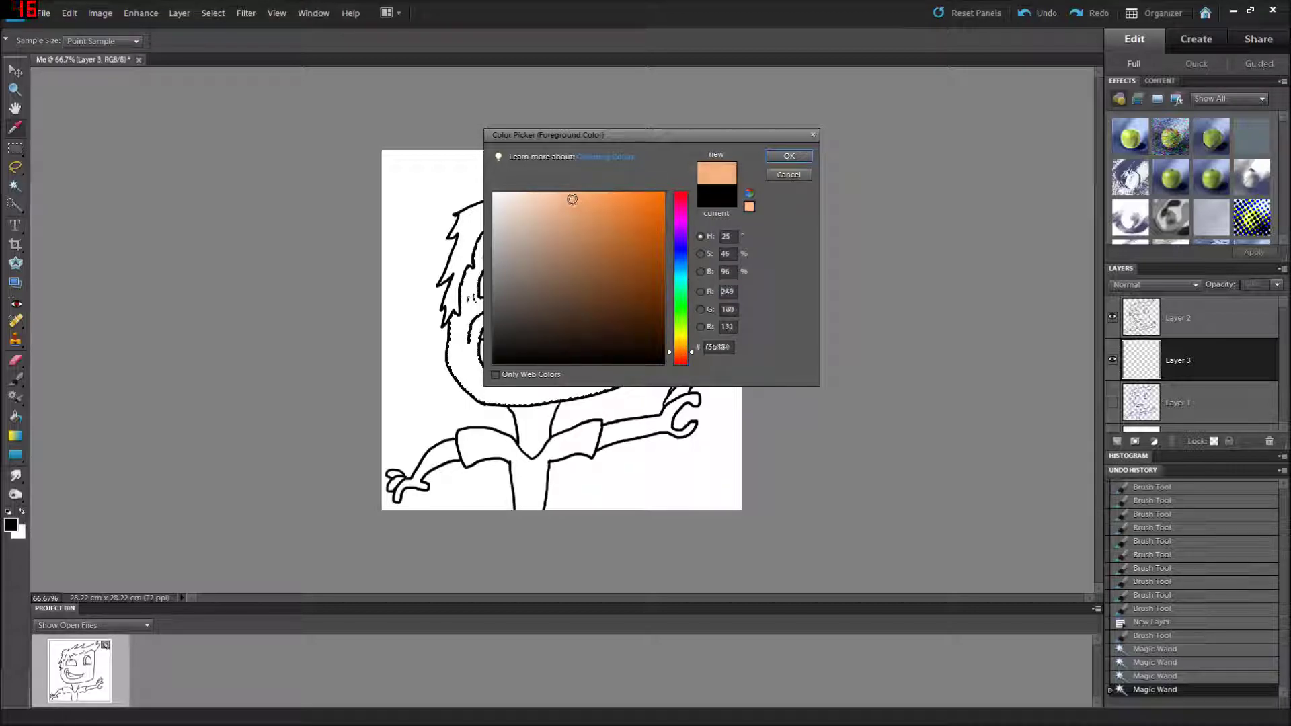
{"action": "left_click", "coordinate": [789, 155]}
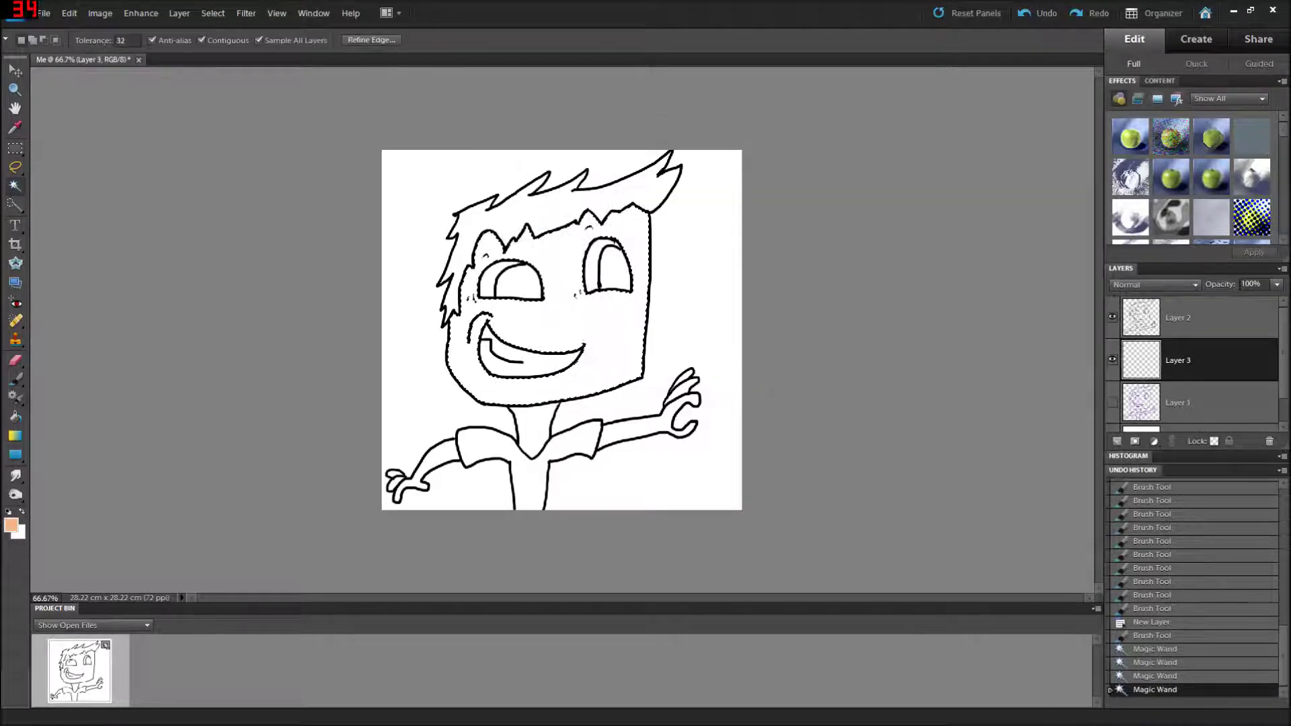
Paint the selected face area on Layer 3 with the skin colour using a brush enlarged to 150 px, and deselect.
{"action": "left_click", "coordinate": [14, 379]}
{"action": "key", "text": "bracketright"}
{"action": "key", "text": "bracketright"}
{"action": "key", "text": "bracketright"}
{"action": "key", "text": "bracketright"}
{"action": "key", "text": "bracketright"}
{"action": "key", "text": "bracketright"}
{"action": "key", "text": "bracketright"}
{"action": "key", "text": "bracketright"}
{"action": "mouse_move", "coordinate": [455, 283]}
{"action": "left_mouse_down"}
{"action": "mouse_move", "coordinate": [490, 222]}
{"action": "mouse_move", "coordinate": [494, 251]}
{"action": "mouse_move", "coordinate": [470, 307]}
{"action": "mouse_move", "coordinate": [479, 430]}
{"action": "mouse_move", "coordinate": [496, 286]}
{"action": "mouse_move", "coordinate": [493, 430]}
{"action": "mouse_move", "coordinate": [530, 454]}
{"action": "mouse_move", "coordinate": [556, 440]}
{"action": "mouse_move", "coordinate": [608, 246]}
{"action": "mouse_move", "coordinate": [630, 256]}
{"action": "mouse_move", "coordinate": [650, 215]}
{"action": "mouse_move", "coordinate": [648, 285]}
{"action": "mouse_move", "coordinate": [622, 360]}
{"action": "left_mouse_up"}
{"action": "key", "text": "bracketright"}
{"action": "key", "text": "bracketright"}
{"action": "key", "text": "bracketright"}
{"action": "key", "text": "bracketright"}
{"action": "key", "text": "bracketright"}
{"action": "key", "text": "bracketright"}
{"action": "key", "text": "bracketright"}
{"action": "key", "text": "bracketright"}
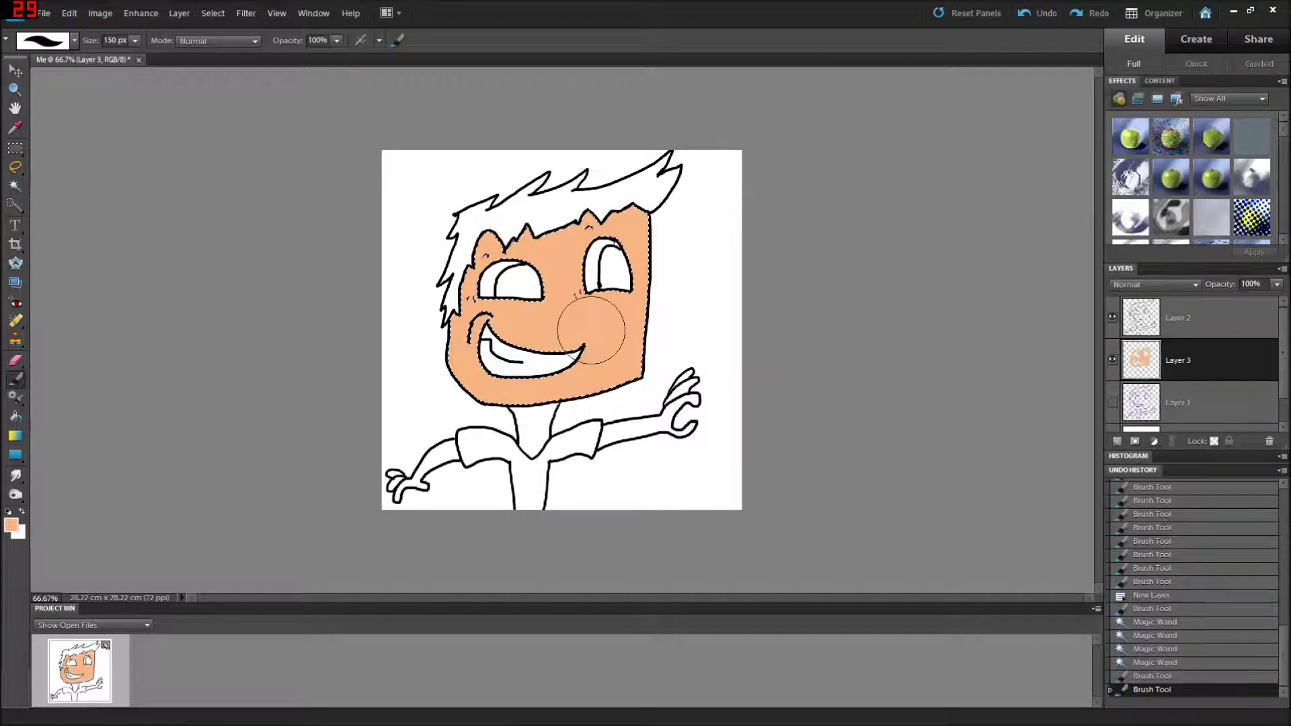
{"action": "key", "text": "w"}
{"action": "key", "text": "ctrl+d"}
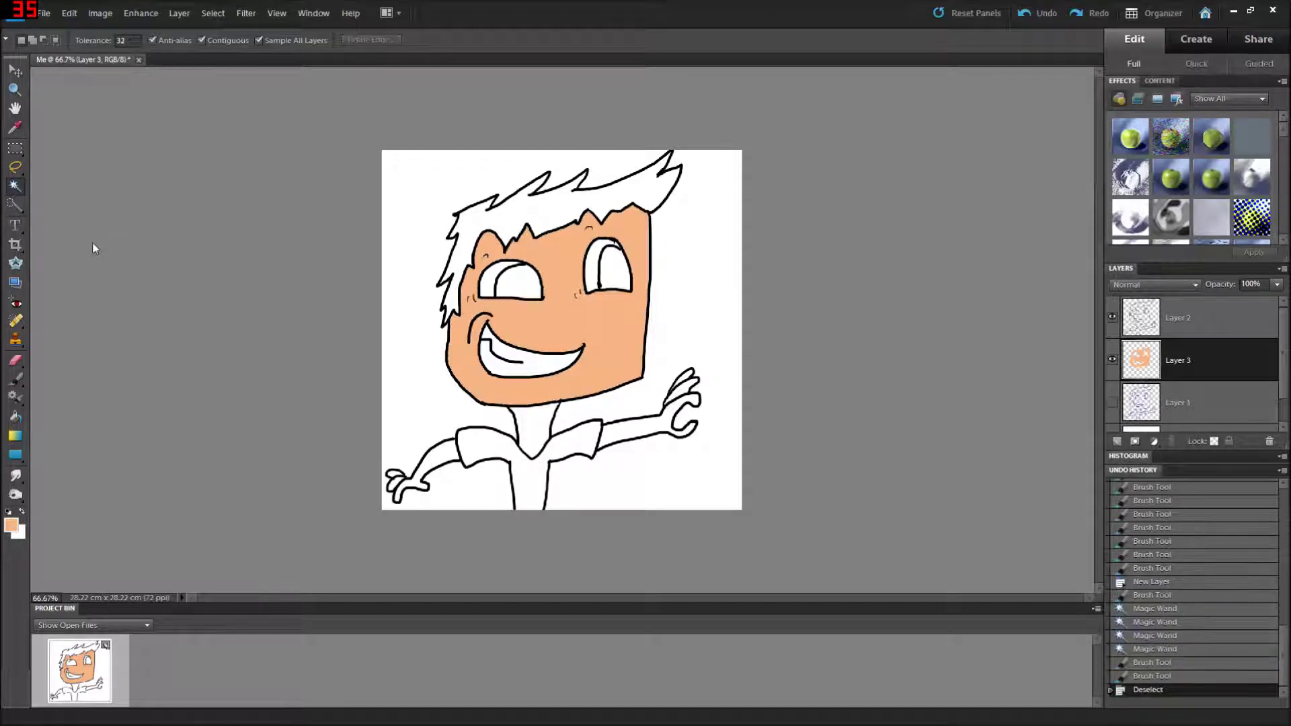
Select the neck with the Magic Wand, paint it in the skin colour on Layer 3, and deselect.
{"action": "left_click", "coordinate": [519, 420]}
{"action": "left_click", "coordinate": [477, 421]}
{"action": "left_click", "coordinate": [13, 377]}
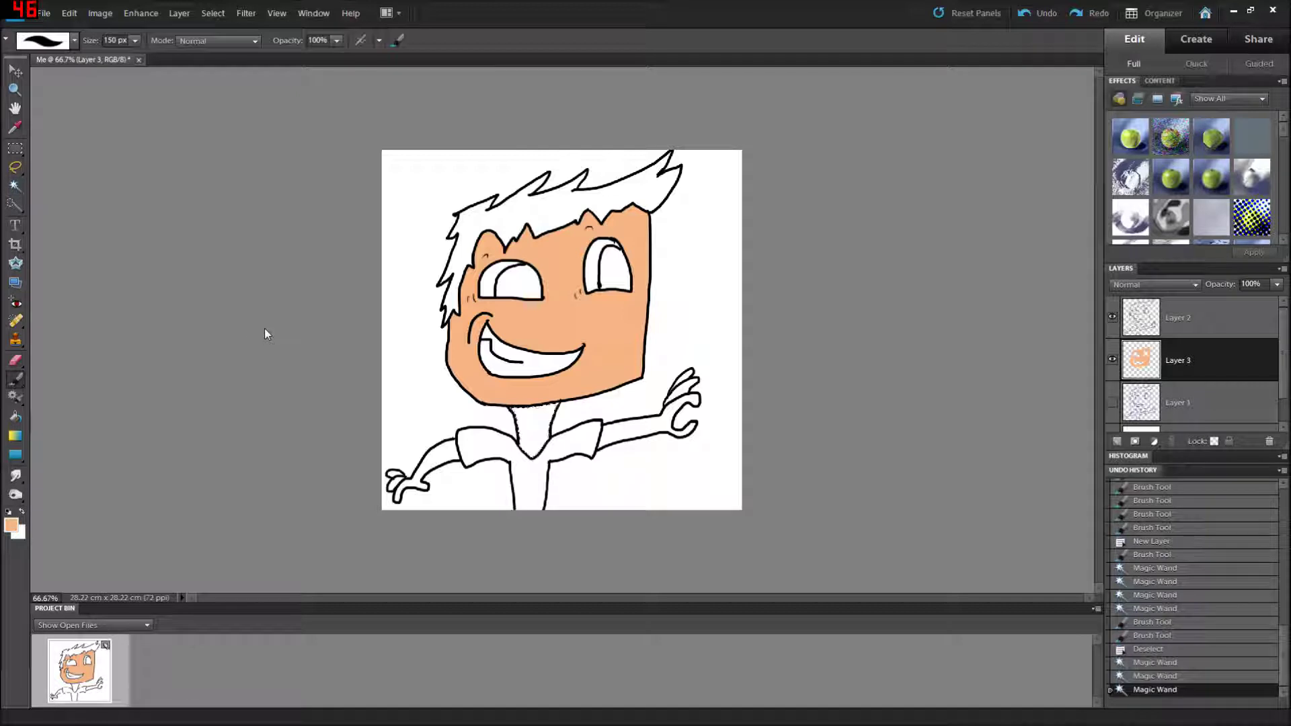
{"action": "mouse_move", "coordinate": [549, 410]}
{"action": "left_mouse_down"}
{"action": "mouse_move", "coordinate": [514, 401]}
{"action": "mouse_move", "coordinate": [545, 424]}
{"action": "mouse_move", "coordinate": [530, 459]}
{"action": "left_mouse_up"}
{"action": "key", "text": "w"}
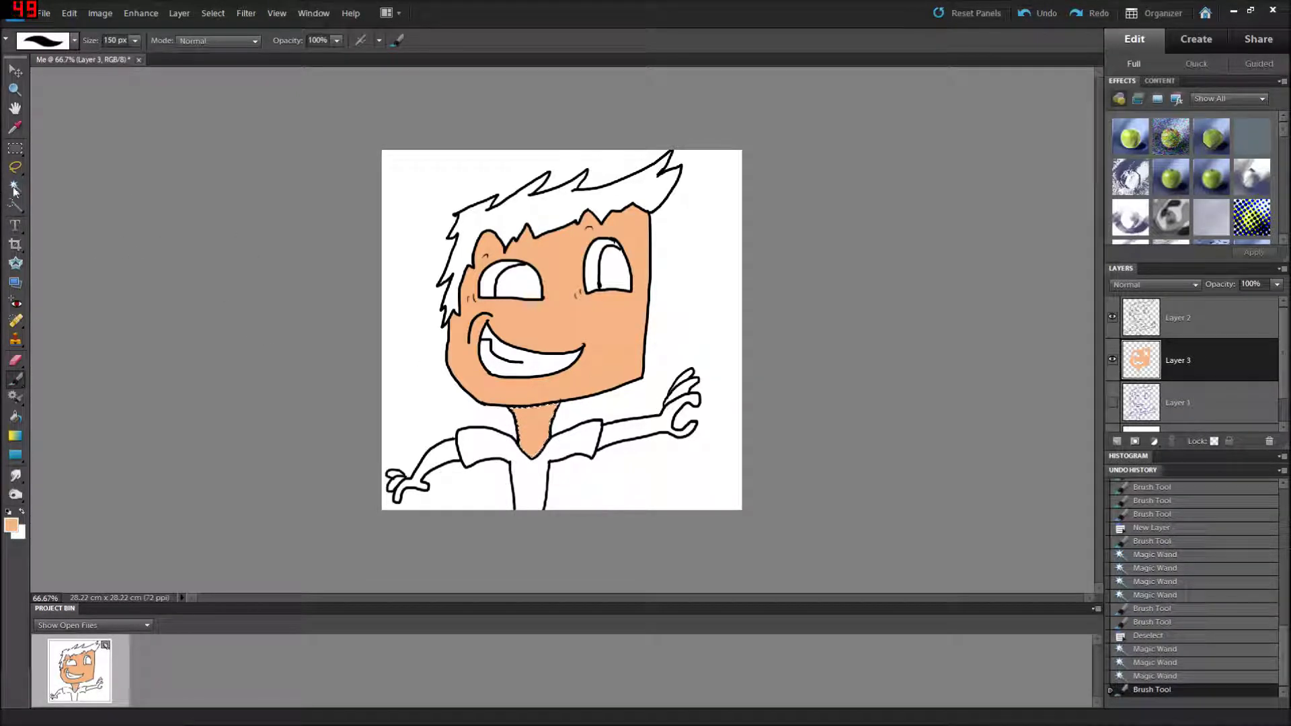
{"action": "key", "text": "ctrl+d"}
Select both arms with their hands using the Magic Wand, paint them in the skin colour, and deselect.
{"action": "left_click", "coordinate": [450, 455]}
{"action": "left_click", "coordinate": [406, 483]}
{"action": "left_click", "coordinate": [395, 475]}
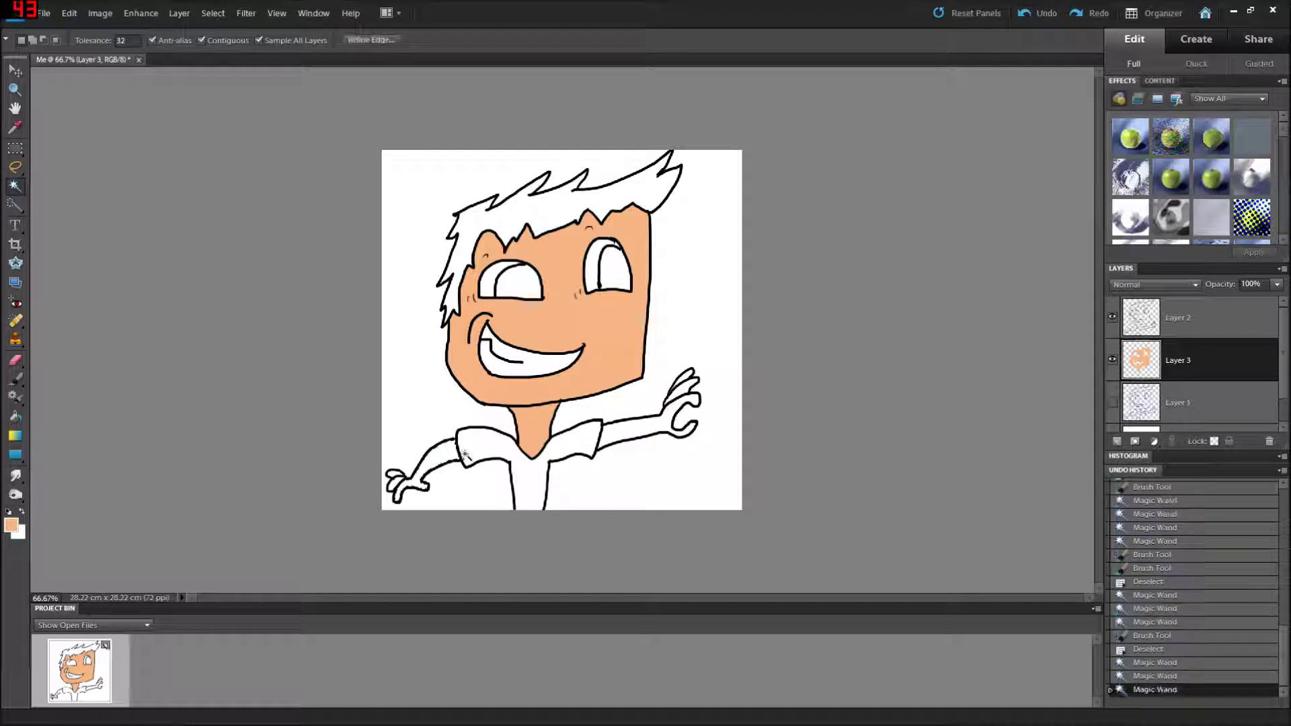
{"action": "left_click", "coordinate": [633, 430]}
{"action": "left_click", "coordinate": [691, 401]}
{"action": "left_click", "coordinate": [686, 382]}
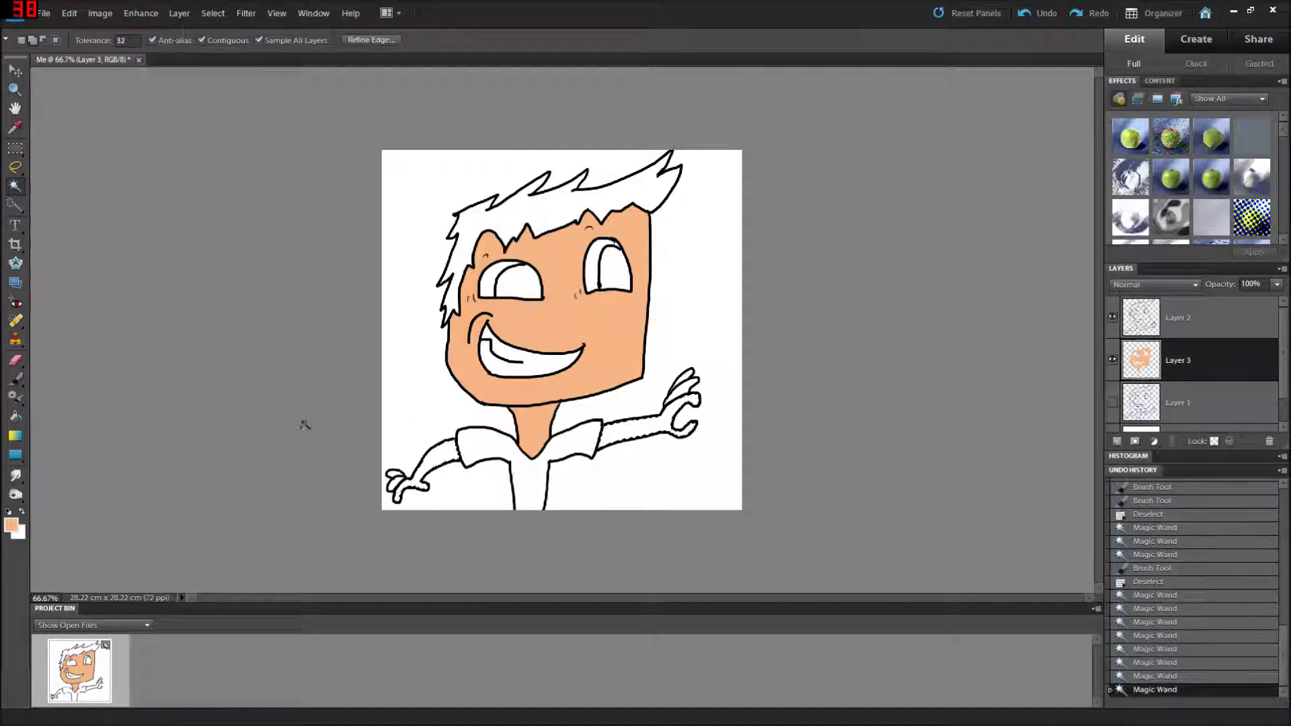
{"action": "left_click", "coordinate": [15, 379]}
{"action": "mouse_move", "coordinate": [427, 412]}
{"action": "left_mouse_down"}
{"action": "mouse_move", "coordinate": [511, 444]}
{"action": "mouse_move", "coordinate": [844, 346]}
{"action": "mouse_move", "coordinate": [665, 432]}
{"action": "left_mouse_up"}
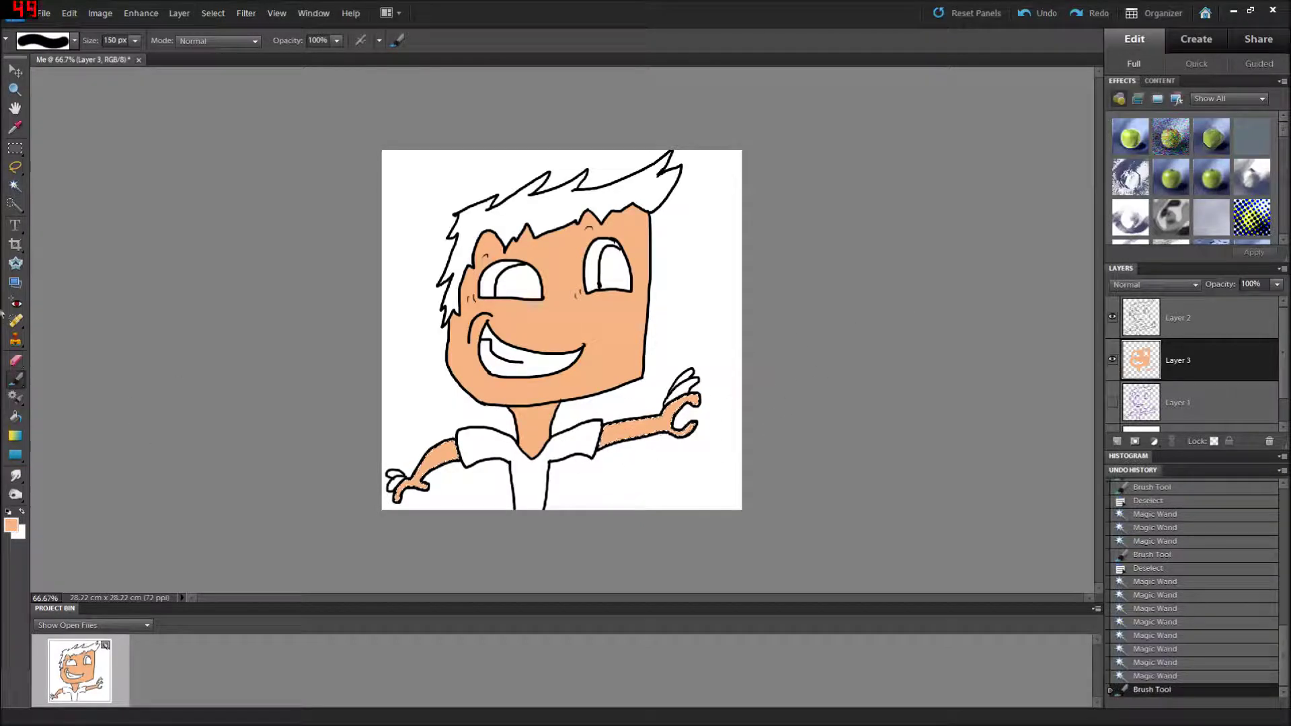
{"action": "key", "text": "w"}
{"action": "key", "text": "ctrl+d"}
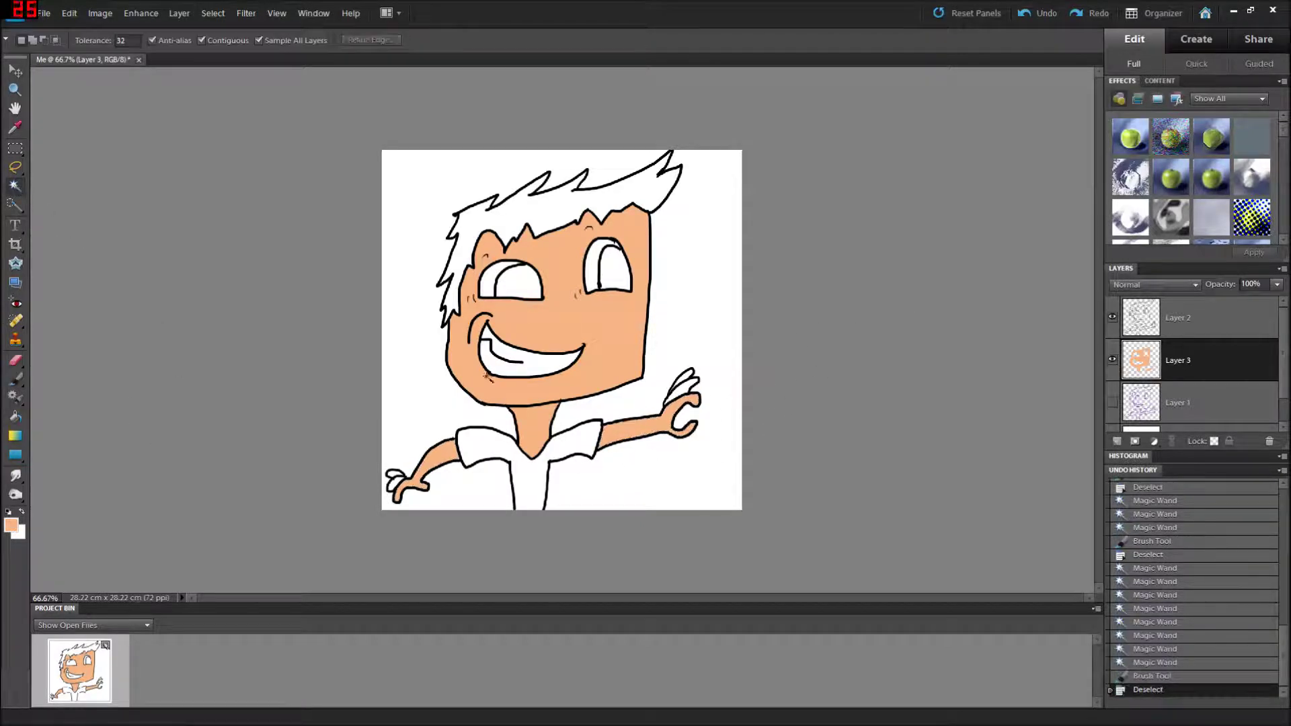
Select the unpainted middle fingers of both hands with the Magic Wand.
{"action": "left_click", "coordinate": [687, 390]}
{"action": "left_click", "coordinate": [680, 387], "text": "shift"}
{"action": "left_click", "coordinate": [686, 378], "text": "shift"}
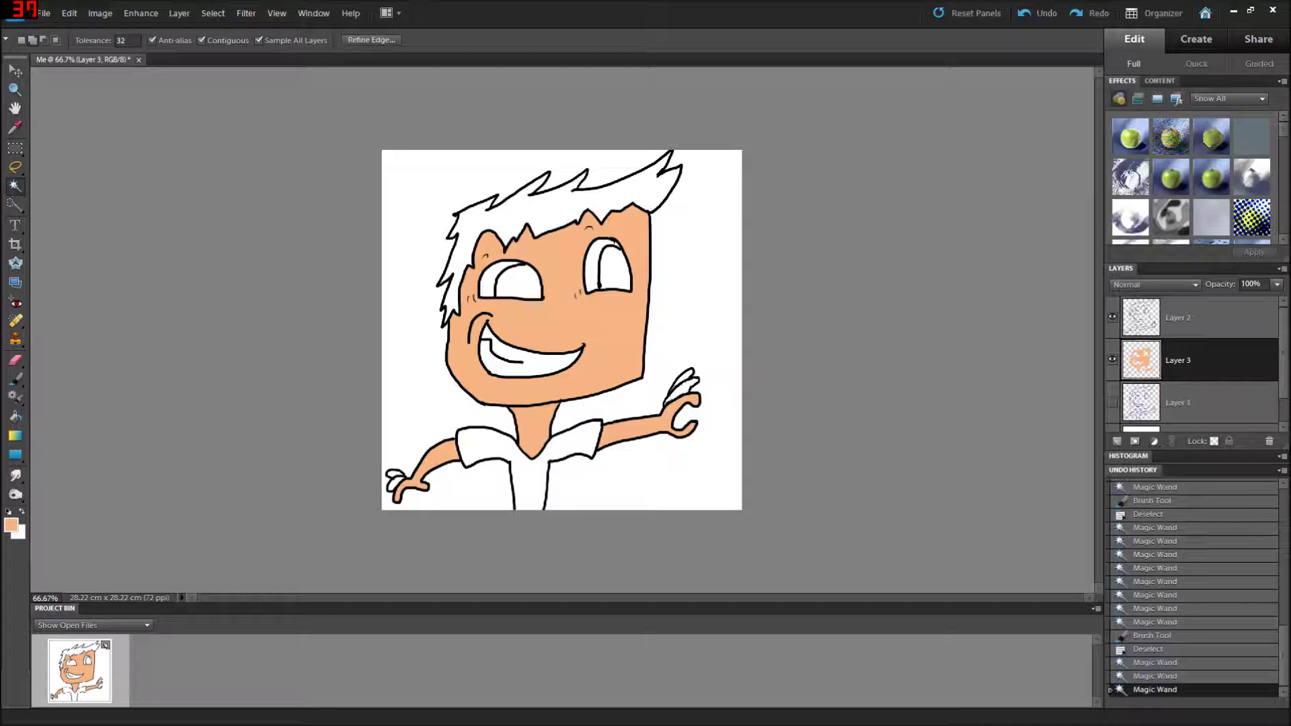
{"action": "left_click", "coordinate": [395, 482], "text": "shift"}
{"action": "left_click", "coordinate": [407, 487], "text": "shift"}
{"action": "left_click", "coordinate": [418, 481], "text": "shift"}
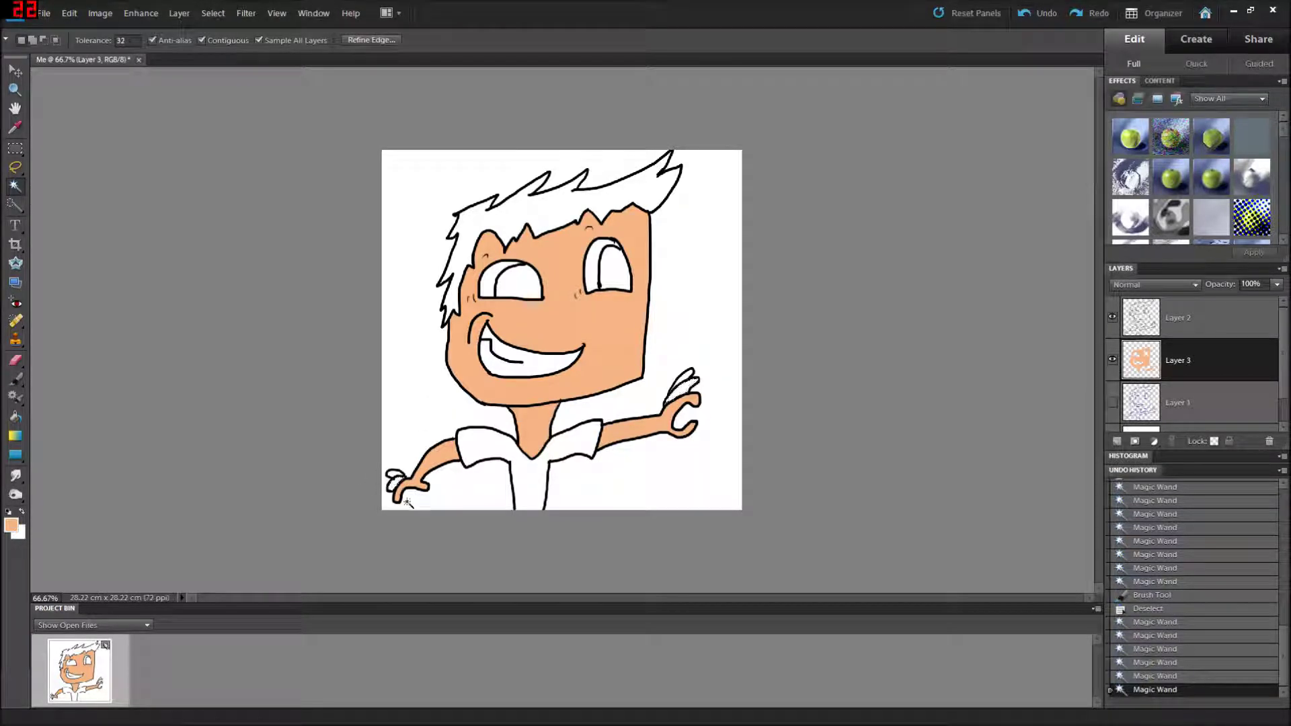
Set the foreground colour to the darker skin tone #e09d6c, paint the selected fingers on both hands, and deselect.
{"action": "left_click", "coordinate": [8, 525]}
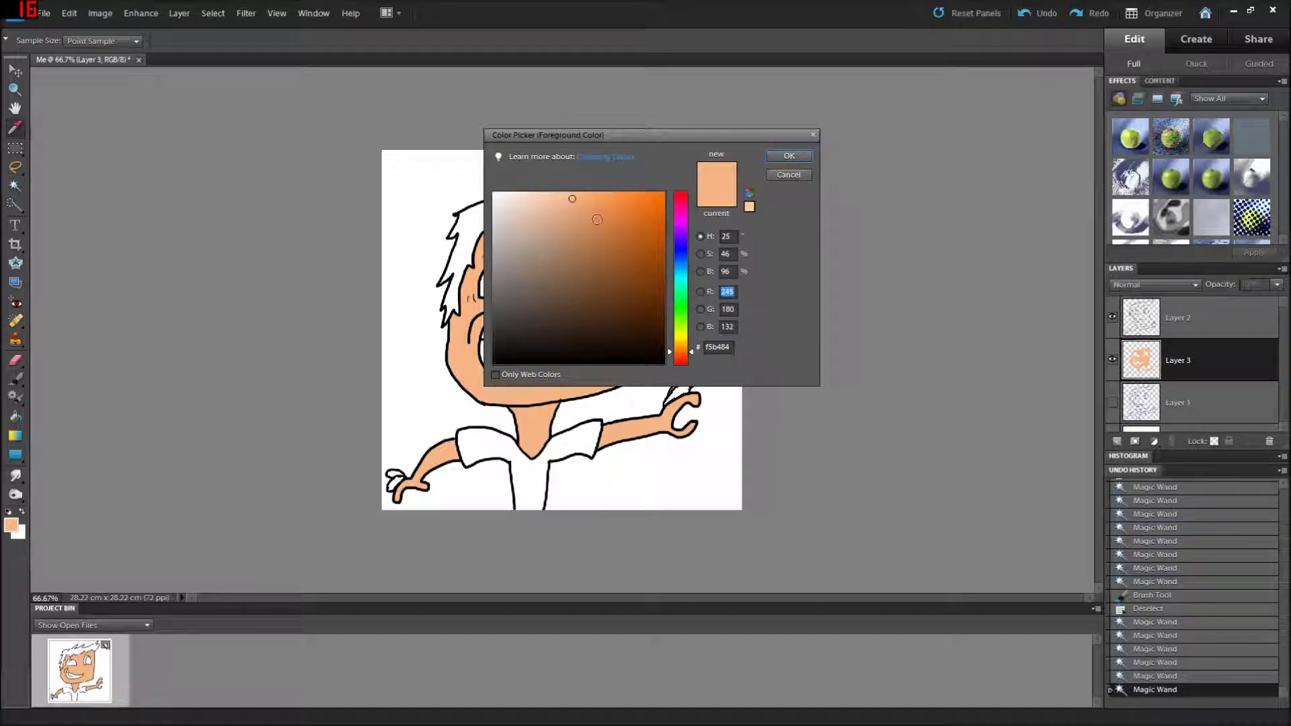
{"action": "left_click", "coordinate": [582, 213]}
{"action": "left_click", "coordinate": [777, 160]}
{"action": "key", "text": "b"}
{"action": "left_click_drag", "start_coordinate": [400, 474], "coordinate": [424, 471]}
{"action": "left_click_drag", "start_coordinate": [659, 393], "coordinate": [674, 390]}
{"action": "key", "text": "ctrl+d"}
{"action": "left_click", "coordinate": [15, 186]}
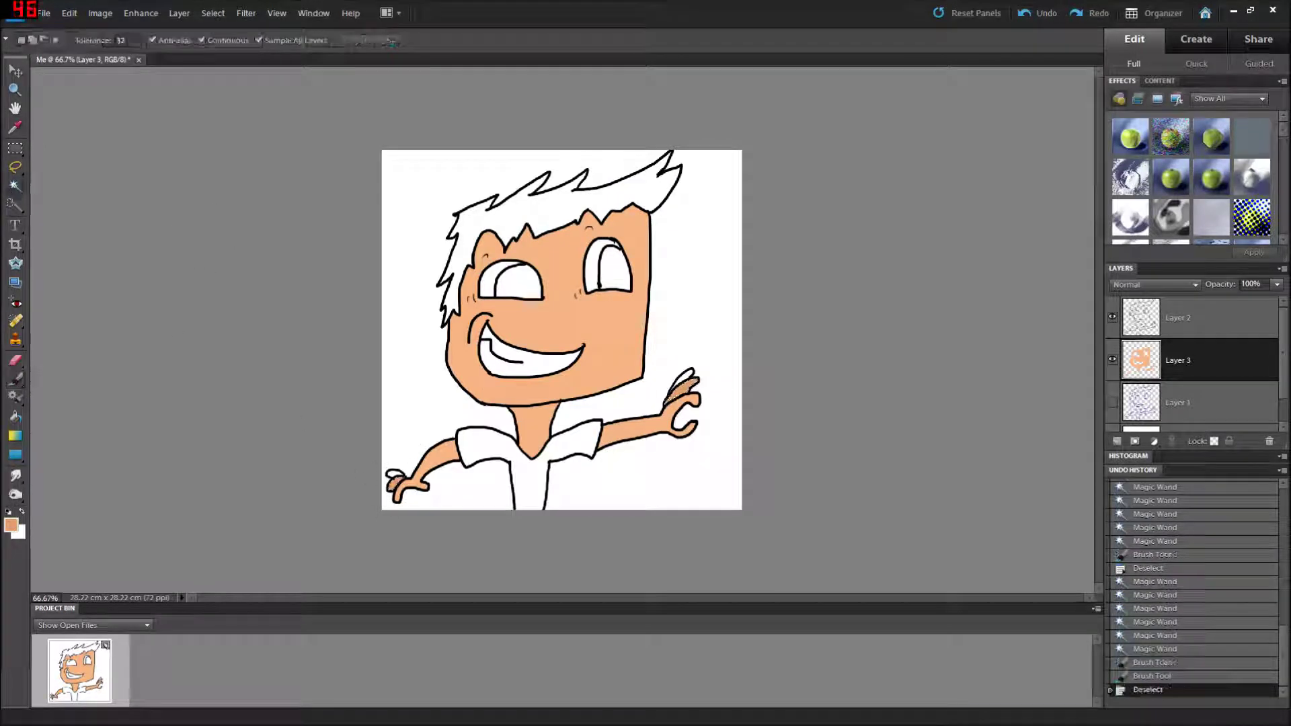
Select the remaining white fingers on both hands and set the foreground colour to the darker tone #d4905f.
{"action": "left_click", "coordinate": [393, 473]}
{"action": "left_click", "coordinate": [395, 474]}
{"action": "left_click", "coordinate": [397, 475]}
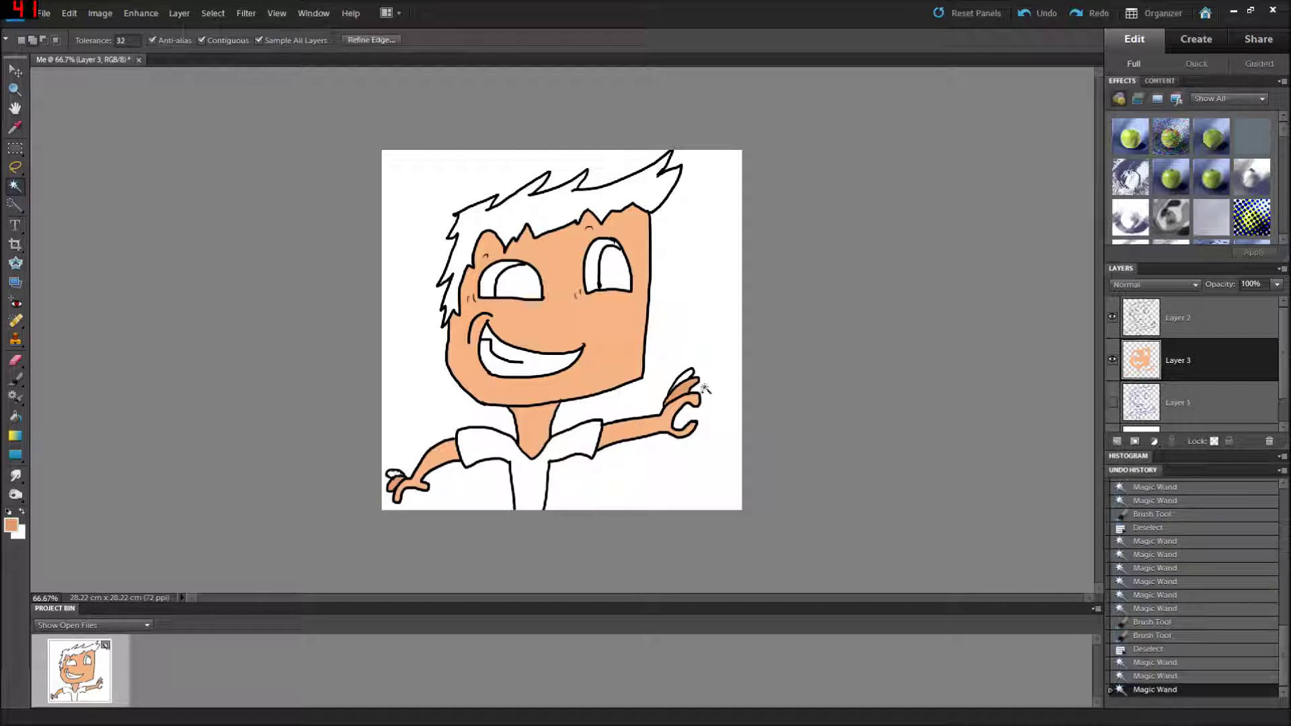
{"action": "left_click", "coordinate": [684, 373]}
{"action": "left_click", "coordinate": [685, 374]}
{"action": "left_click", "coordinate": [11, 525]}
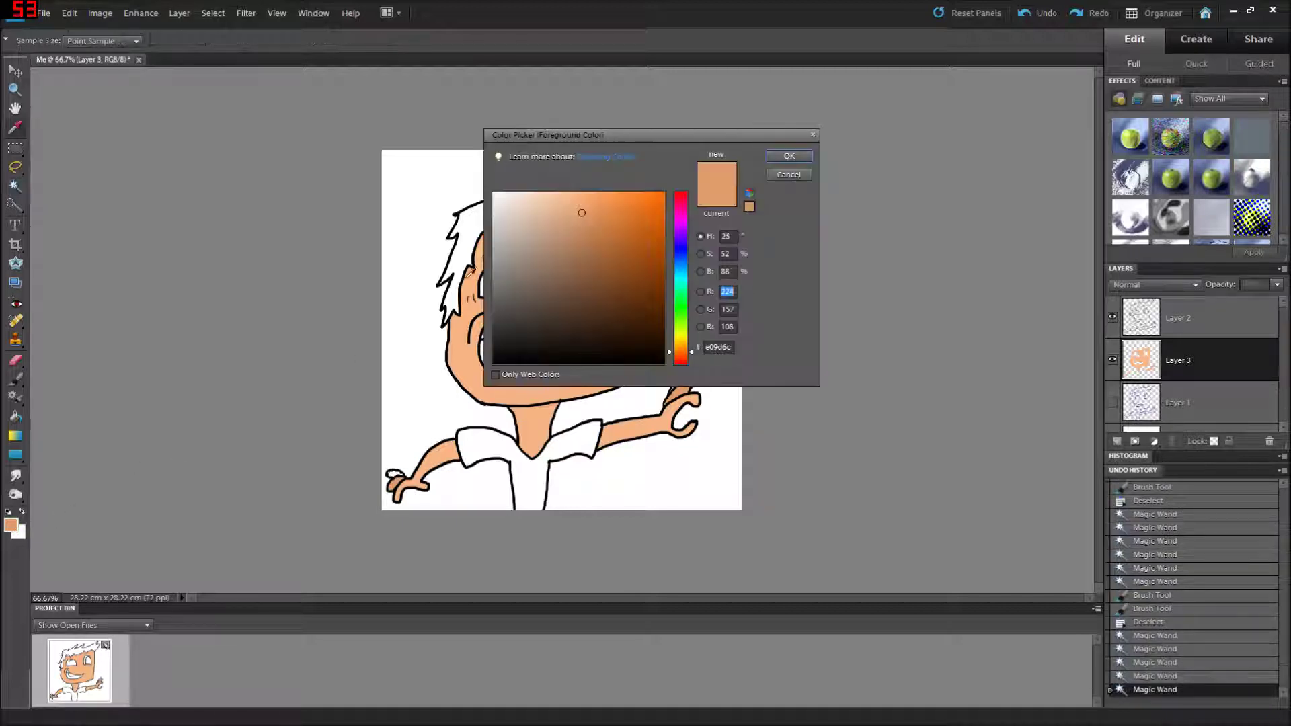
{"action": "left_click", "coordinate": [585, 214]}
{"action": "left_click", "coordinate": [587, 221]}
{"action": "left_click", "coordinate": [788, 156]}
Paint the selected rear fingers of both hands with a 45 px brush and deselect.
{"action": "left_click", "coordinate": [15, 379]}
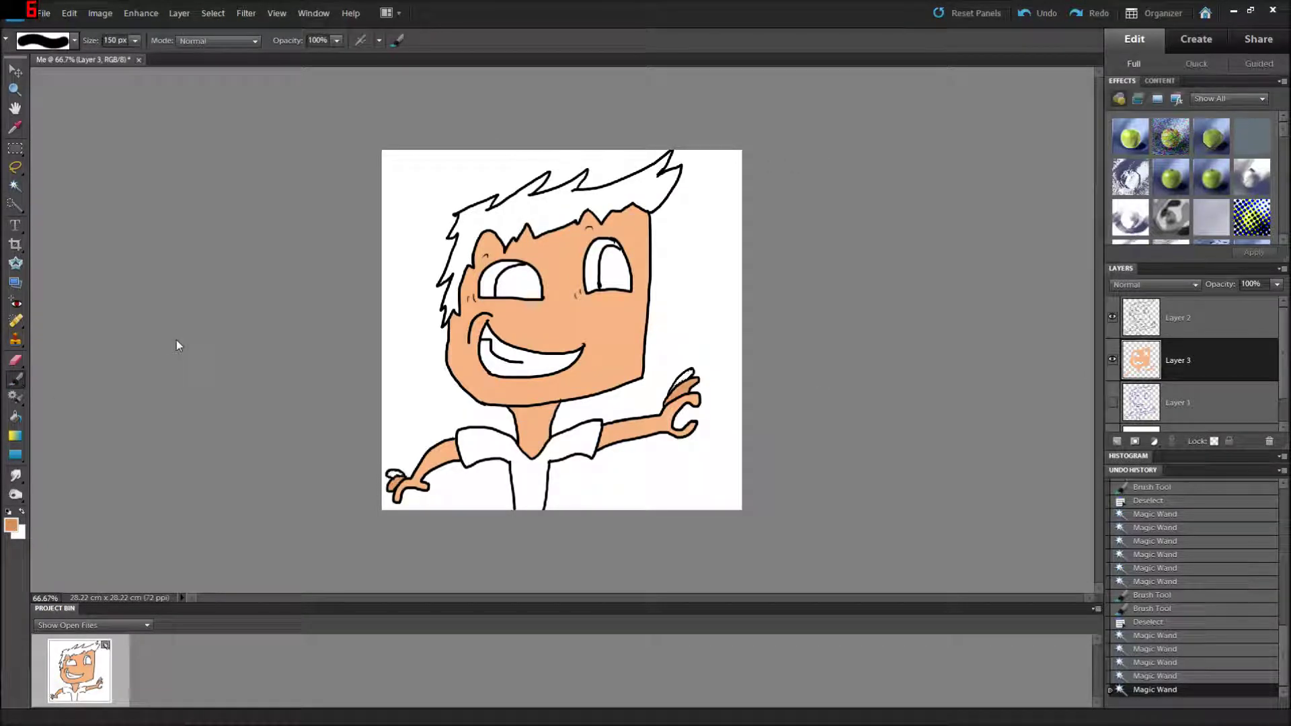
{"action": "key", "text": "bracketleft"}
{"action": "key", "text": "bracketleft"}
{"action": "key", "text": "bracketleft"}
{"action": "key", "text": "bracketleft"}
{"action": "key", "text": "bracketleft"}
{"action": "key", "text": "bracketleft"}
{"action": "key", "text": "bracketleft"}
{"action": "key", "text": "bracketleft"}
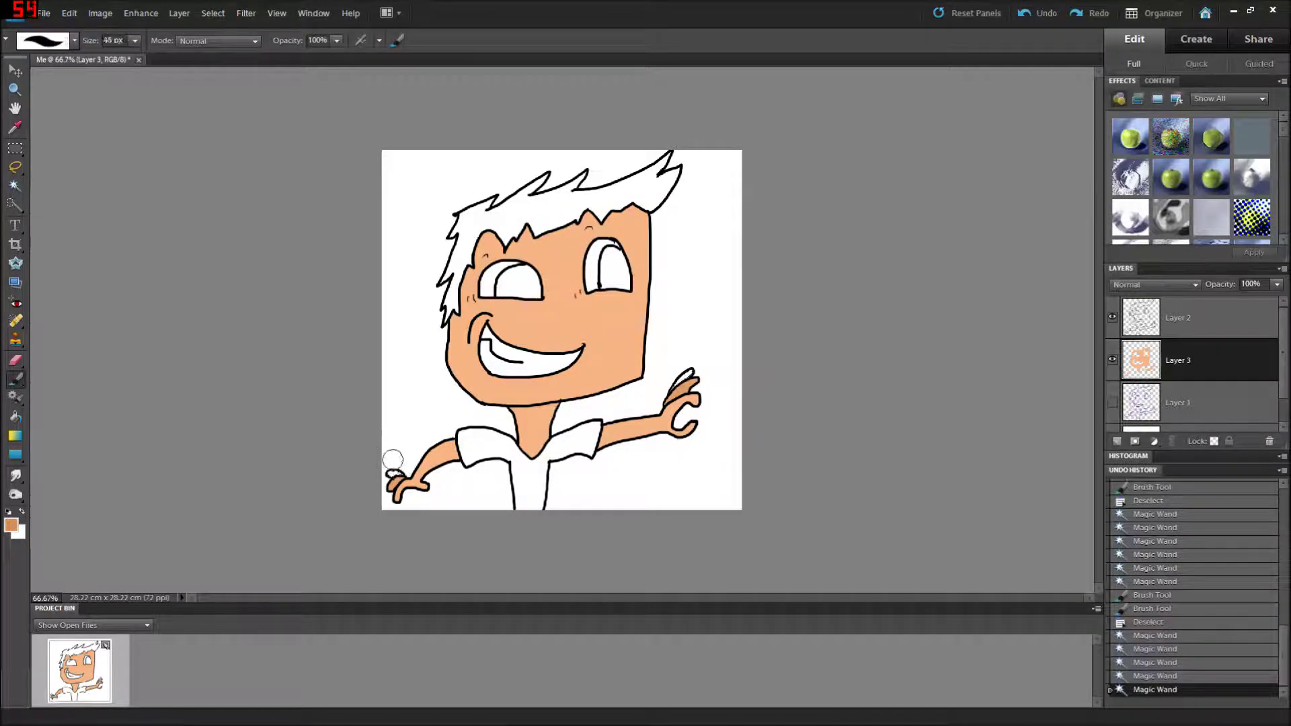
{"action": "left_click", "coordinate": [394, 471]}
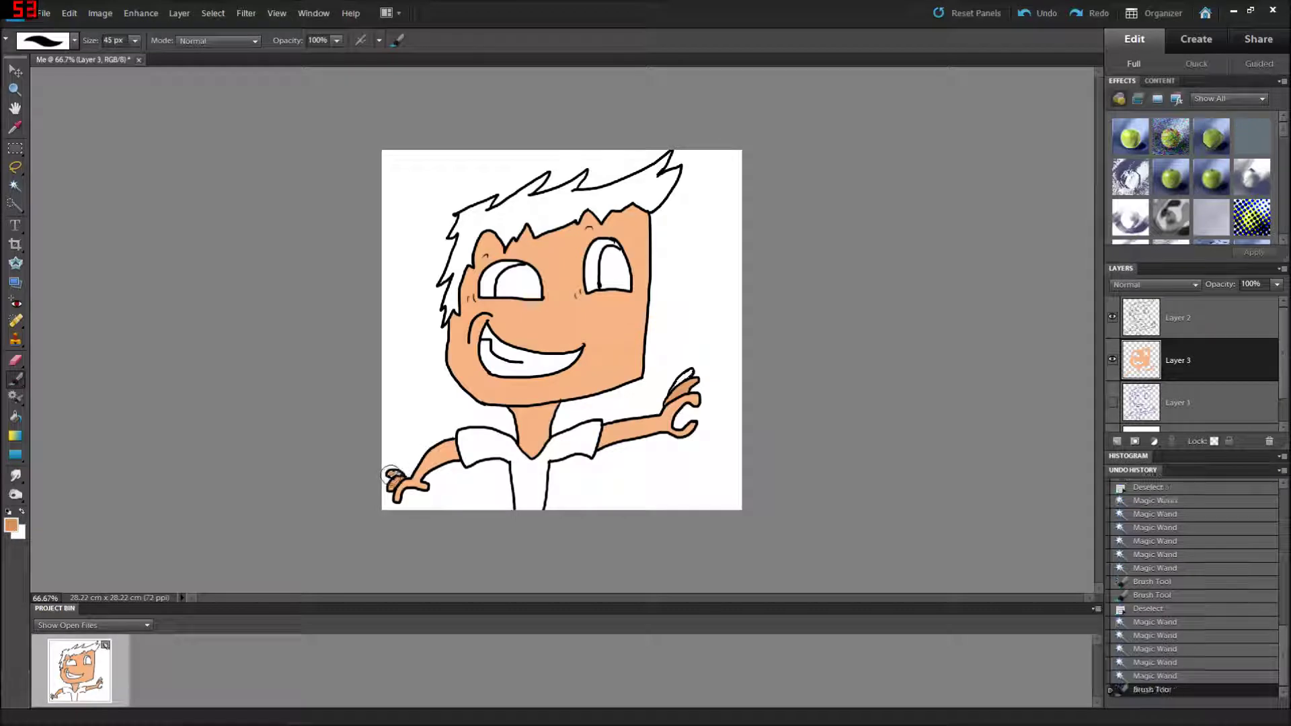
{"action": "left_click", "coordinate": [687, 374]}
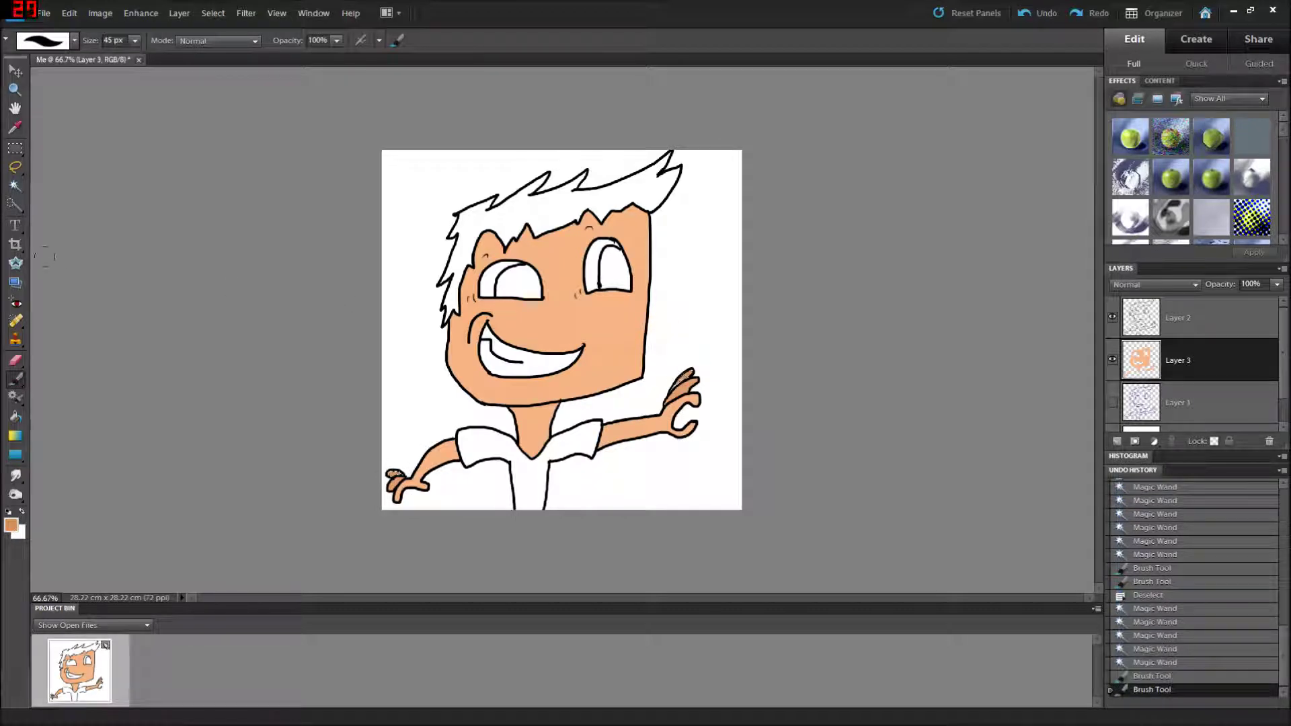
{"action": "left_click", "coordinate": [14, 186]}
{"action": "key", "text": "ctrl+d"}
Select the character's white hair area with the Magic Wand.
{"action": "left_click", "coordinate": [509, 223]}
{"action": "left_click", "coordinate": [509, 223]}
{"action": "left_click", "coordinate": [509, 223]}
{"action": "left_click", "coordinate": [509, 223]}
{"action": "left_click", "coordinate": [12, 528]}
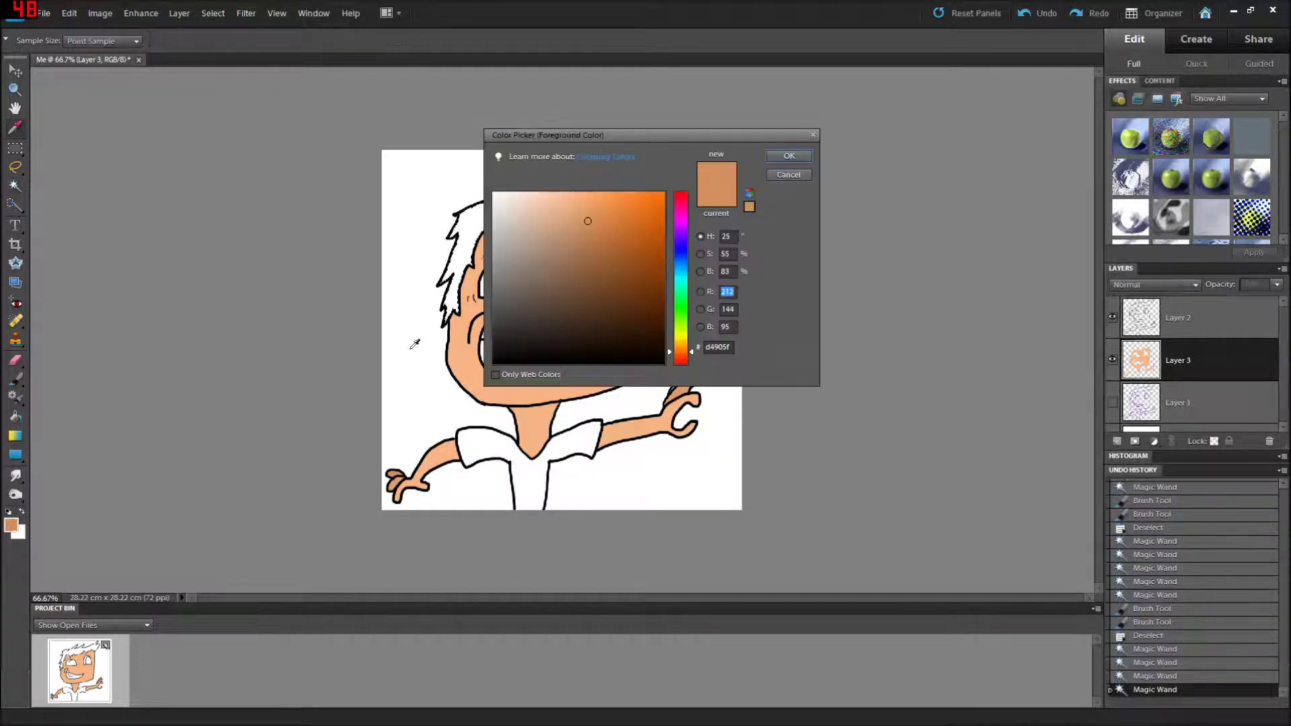
{"action": "left_click", "coordinate": [647, 289]}
{"action": "mouse_move", "coordinate": [649, 289]}
{"action": "left_mouse_down"}
{"action": "mouse_move", "coordinate": [662, 264]}
{"action": "mouse_move", "coordinate": [639, 203]}
{"action": "mouse_move", "coordinate": [677, 217]}
{"action": "mouse_move", "coordinate": [651, 233]}
{"action": "mouse_move", "coordinate": [616, 207]}
{"action": "left_mouse_up"}
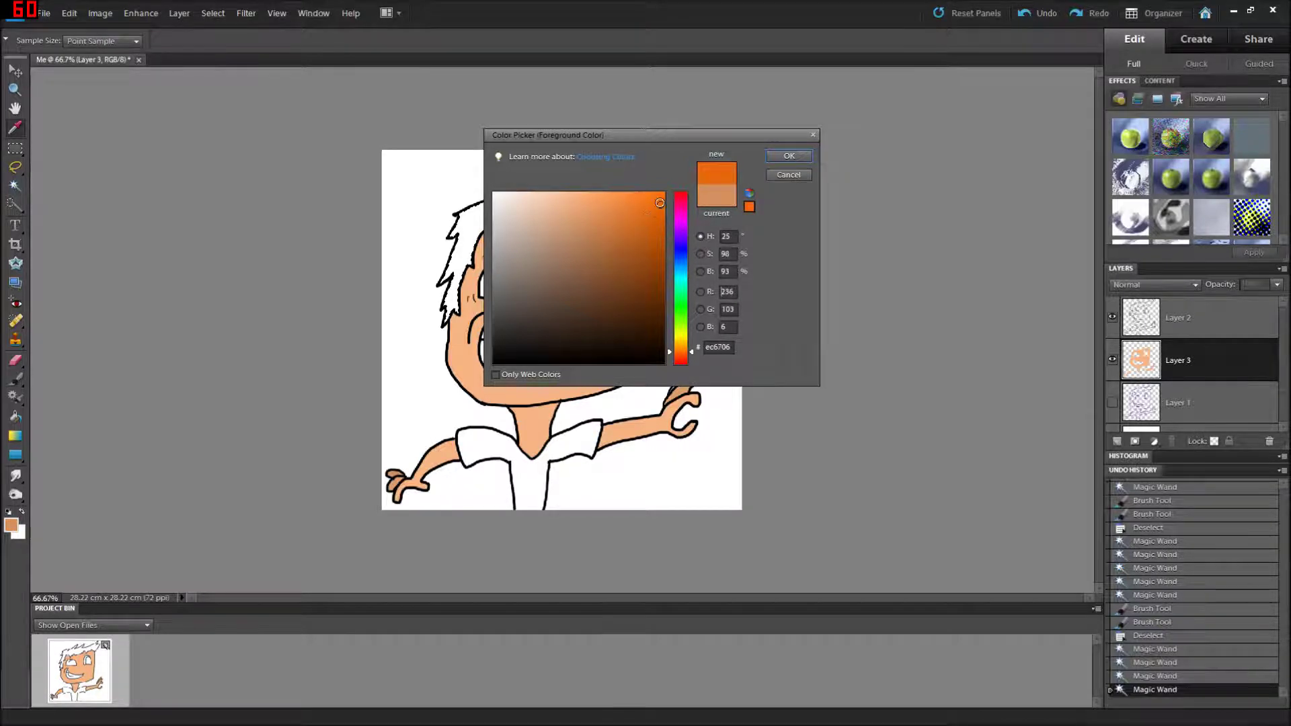
{"action": "key", "text": "Return"}
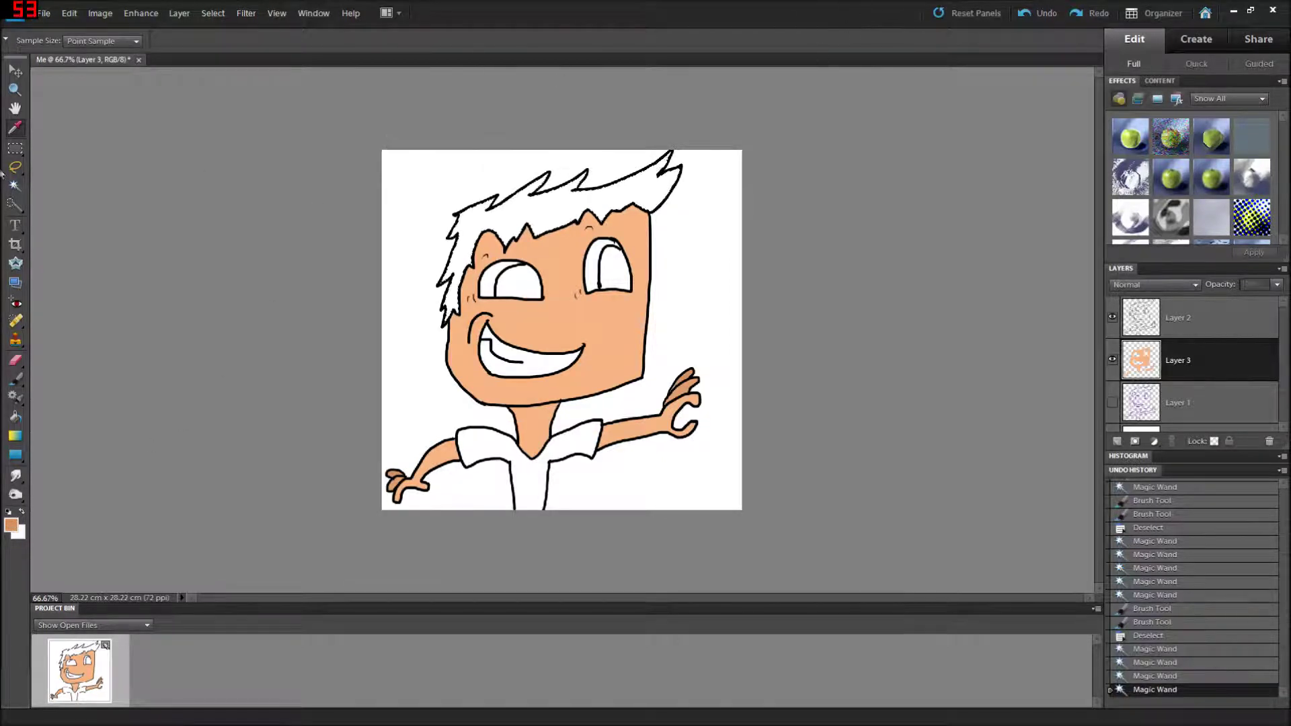
{"action": "key", "text": "w"}
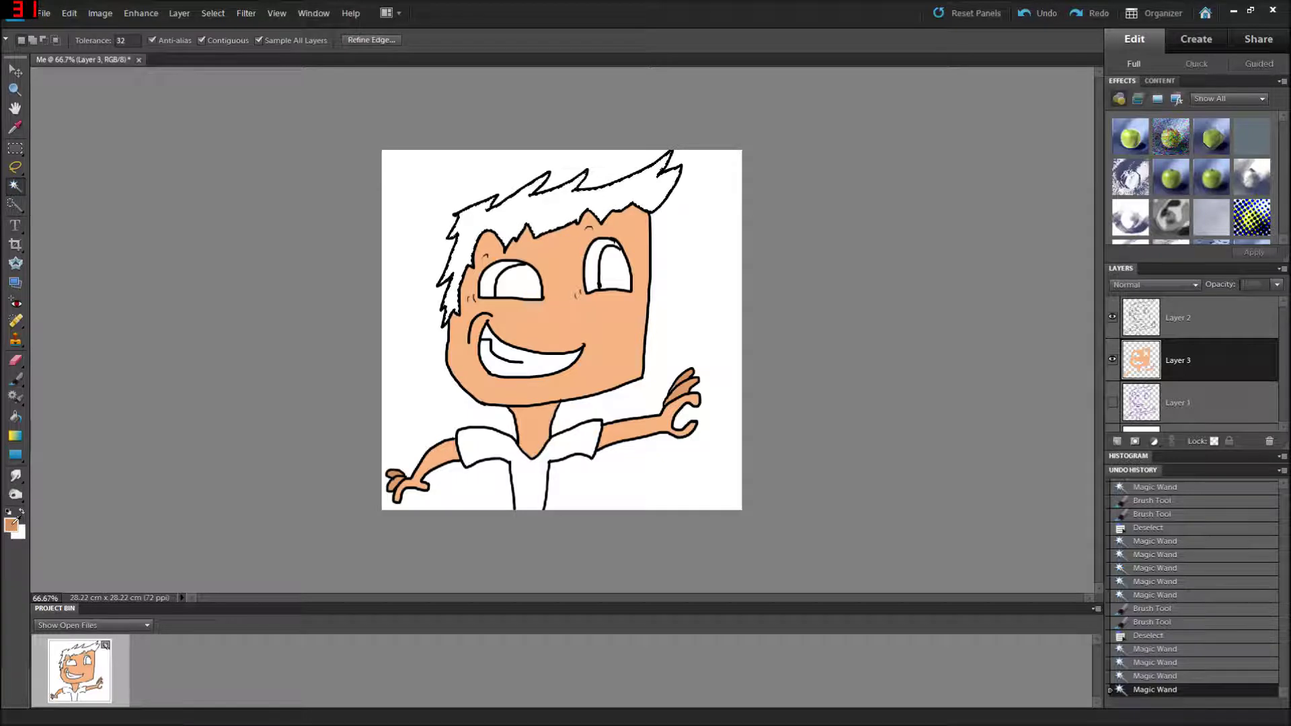
{"action": "key", "text": "v"}
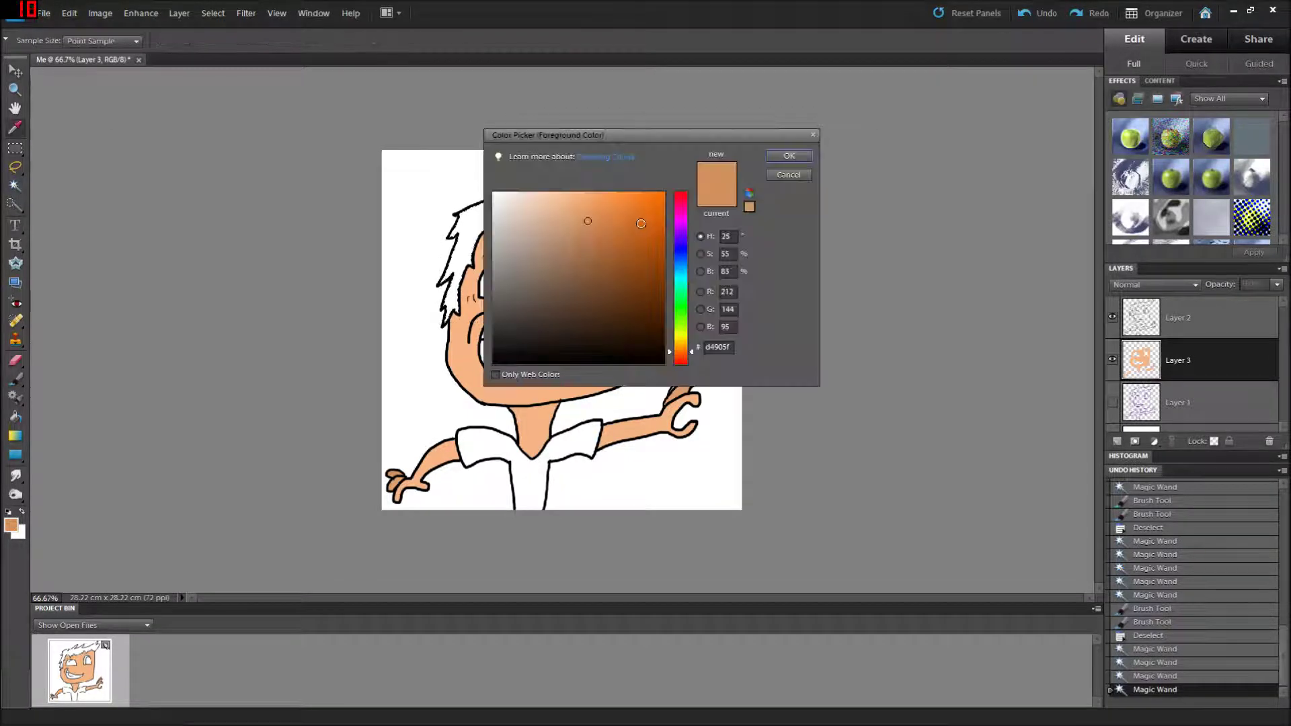
Set the foreground colour to dark brown #793b0e, paint the selected hair on Layer 3, and deselect.
{"action": "left_click_drag", "start_coordinate": [639, 223], "coordinate": [645, 283]}
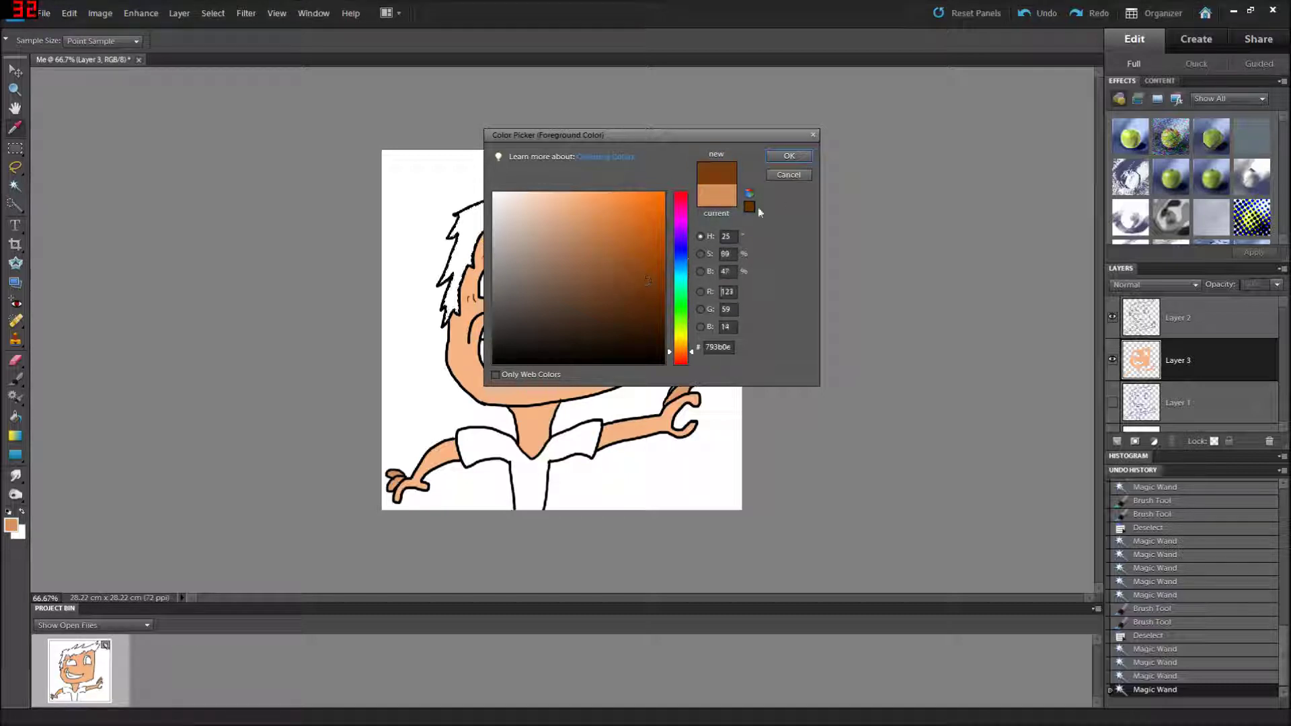
{"action": "left_click", "coordinate": [788, 156]}
{"action": "left_click", "coordinate": [12, 387]}
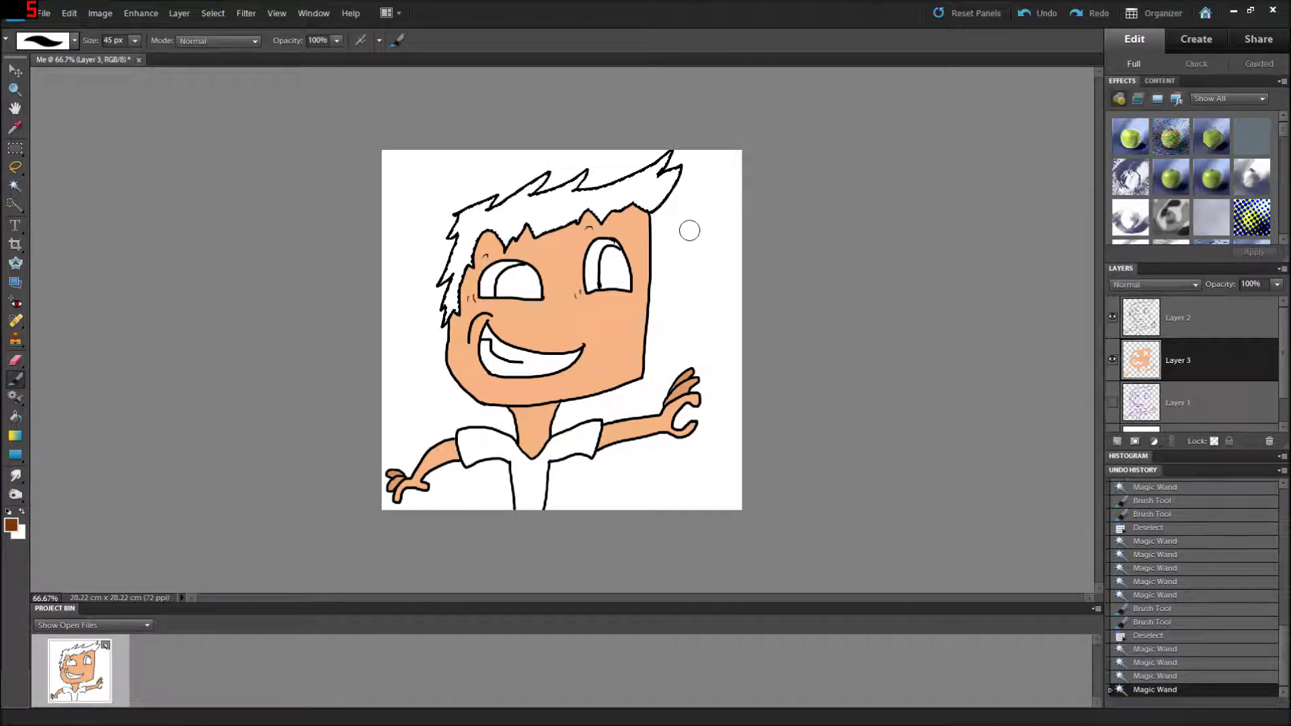
{"action": "mouse_move", "coordinate": [490, 215]}
{"action": "left_mouse_down"}
{"action": "mouse_move", "coordinate": [486, 278]}
{"action": "mouse_move", "coordinate": [539, 197]}
{"action": "mouse_move", "coordinate": [537, 209]}
{"action": "mouse_move", "coordinate": [526, 198]}
{"action": "mouse_move", "coordinate": [502, 255]}
{"action": "mouse_move", "coordinate": [507, 276]}
{"action": "mouse_move", "coordinate": [525, 273]}
{"action": "mouse_move", "coordinate": [621, 174]}
{"action": "mouse_move", "coordinate": [674, 155]}
{"action": "mouse_move", "coordinate": [662, 195]}
{"action": "mouse_move", "coordinate": [646, 215]}
{"action": "left_mouse_up"}
{"action": "key", "text": "bracketright"}
{"action": "key", "text": "bracketright"}
{"action": "key", "text": "bracketright"}
{"action": "key", "text": "bracketright"}
{"action": "key", "text": "bracketright"}
{"action": "key", "text": "bracketright"}
{"action": "left_click", "coordinate": [15, 185]}
{"action": "key", "text": "ctrl+d"}
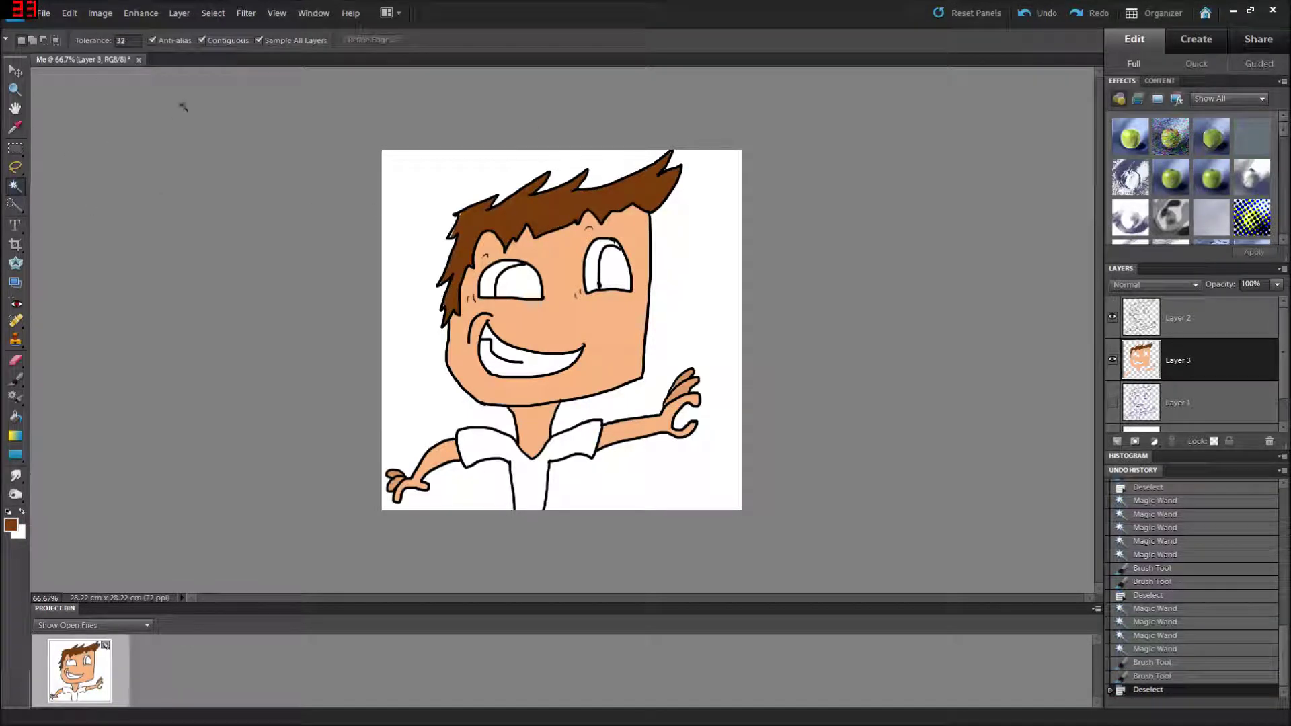
Shrink the brush to a few pixels and paint brown over the unfilled gap beside the hair's upper outer spikes.
{"action": "key", "text": "z"}
{"action": "left_click", "coordinate": [457, 230]}
{"action": "key", "text": "b"}
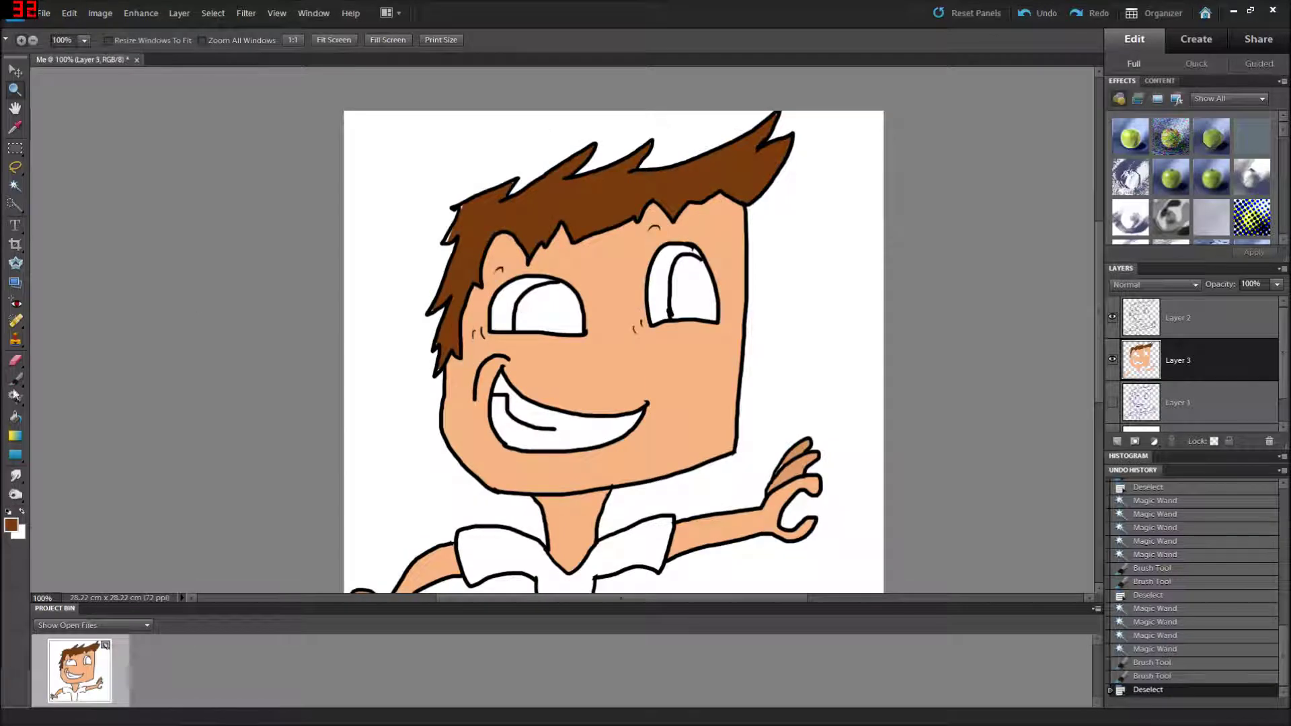
{"action": "key", "text": "bracketleft"}
{"action": "key", "text": "bracketleft"}
{"action": "key", "text": "bracketleft"}
{"action": "key", "text": "bracketleft"}
{"action": "key", "text": "bracketleft"}
{"action": "key", "text": "bracketleft"}
{"action": "key", "text": "bracketleft"}
{"action": "key", "text": "bracketleft"}
{"action": "key", "text": "bracketleft"}
{"action": "key", "text": "bracketleft"}
{"action": "key", "text": "bracketleft"}
{"action": "key", "text": "bracketleft"}
{"action": "key", "text": "bracketleft"}
{"action": "key", "text": "bracketleft"}
{"action": "key", "text": "bracketleft"}
{"action": "key", "text": "bracketleft"}
{"action": "key", "text": "bracketleft"}
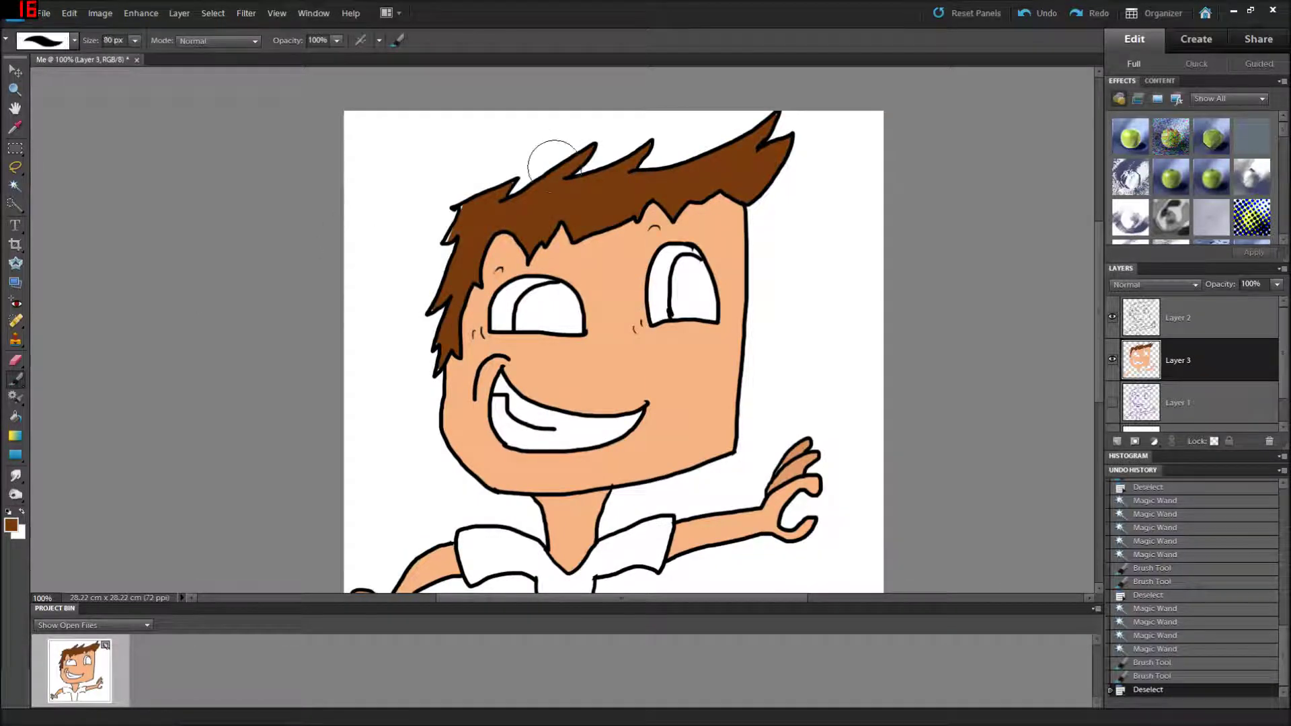
{"action": "left_click_drag", "start_coordinate": [458, 221], "coordinate": [452, 235]}
Fill the remaining small gaps along the outer edge of the hair in brown with a 5 px brush.
{"action": "key", "text": "bracketright"}
{"action": "key", "text": "bracketright"}
{"action": "key", "text": "bracketright"}
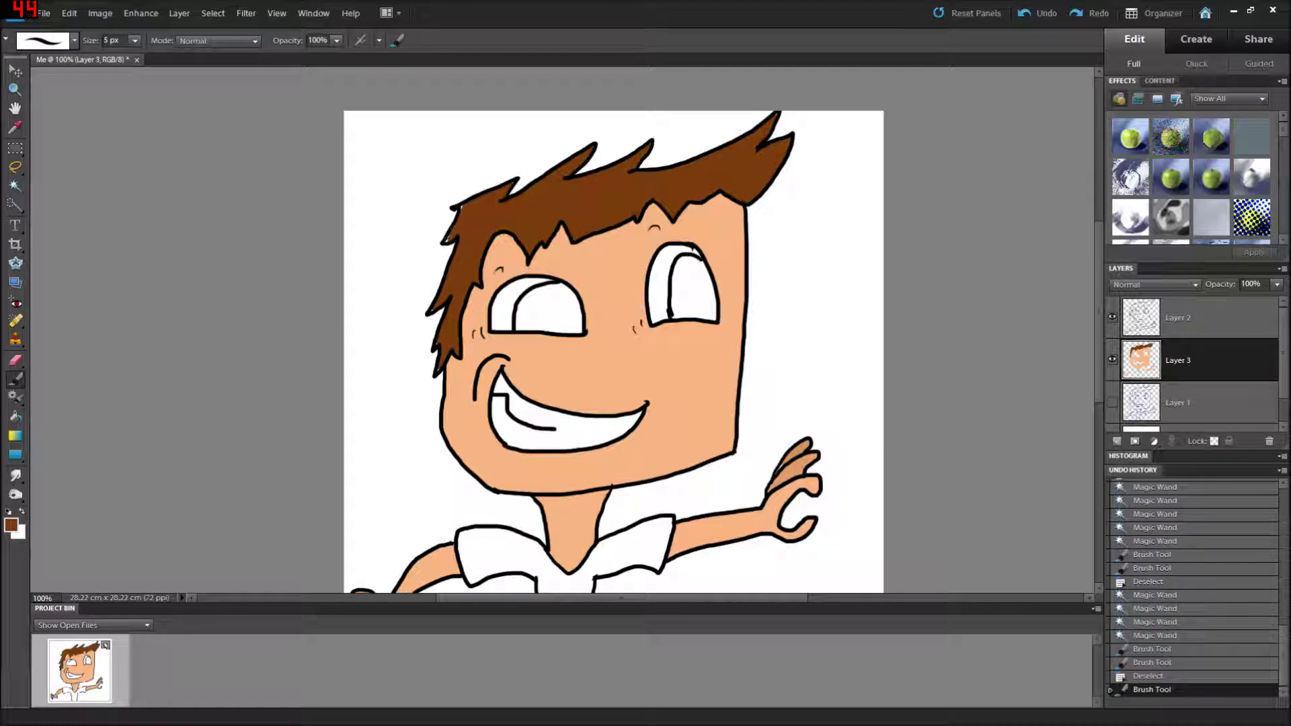
{"action": "left_click_drag", "start_coordinate": [460, 209], "coordinate": [455, 206]}
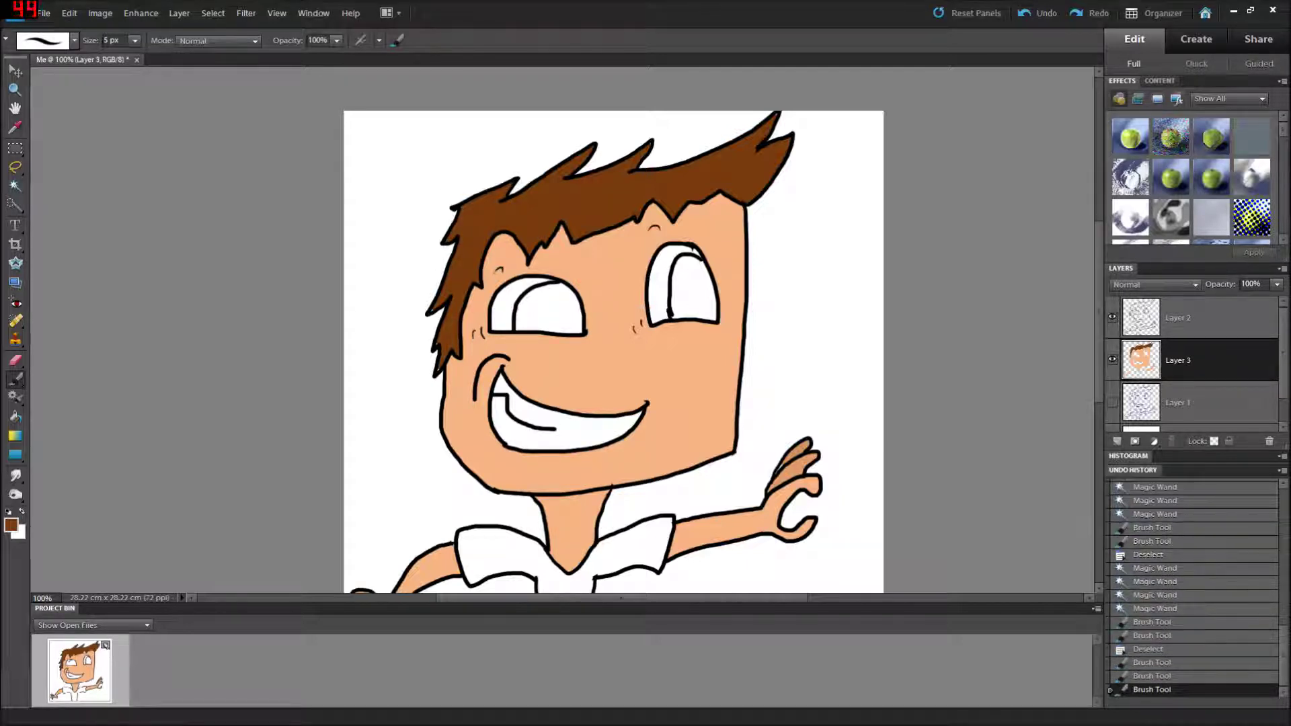
{"action": "left_click_drag", "start_coordinate": [439, 312], "coordinate": [438, 345]}
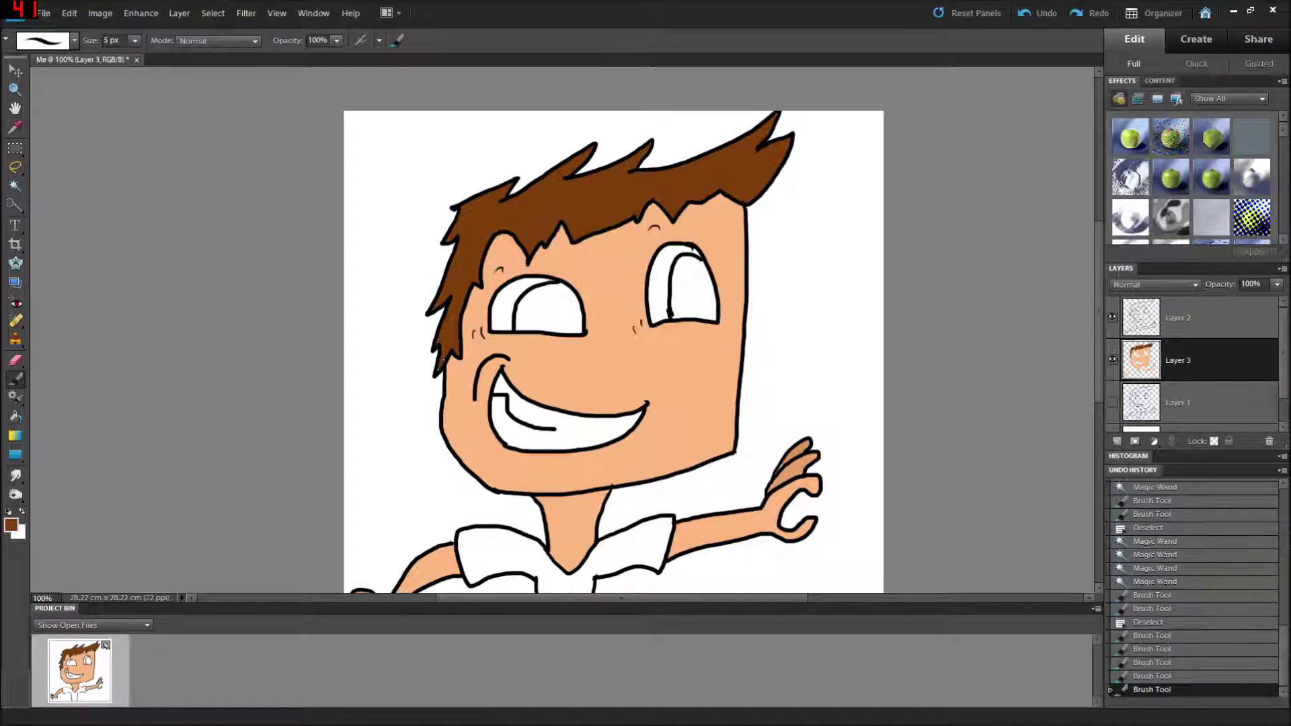
{"action": "left_click", "coordinate": [443, 353]}
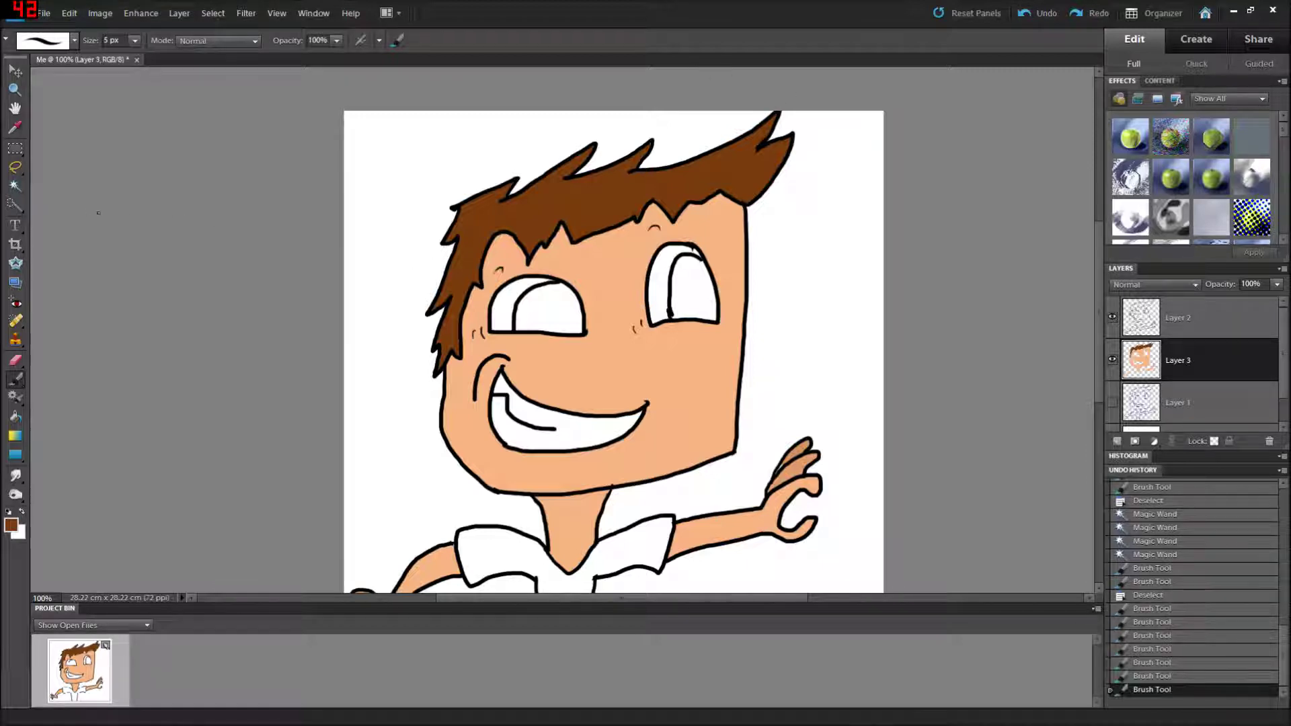
Select the iris areas of both eyes with the Magic Wand.
{"action": "left_click", "coordinate": [15, 186]}
{"action": "left_click", "coordinate": [565, 316]}
{"action": "left_click", "coordinate": [706, 284], "text": "shift"}
{"action": "left_click", "coordinate": [706, 284], "text": "shift"}
{"action": "left_click", "coordinate": [696, 286], "text": "shift"}
{"action": "left_click", "coordinate": [681, 306], "text": "shift"}
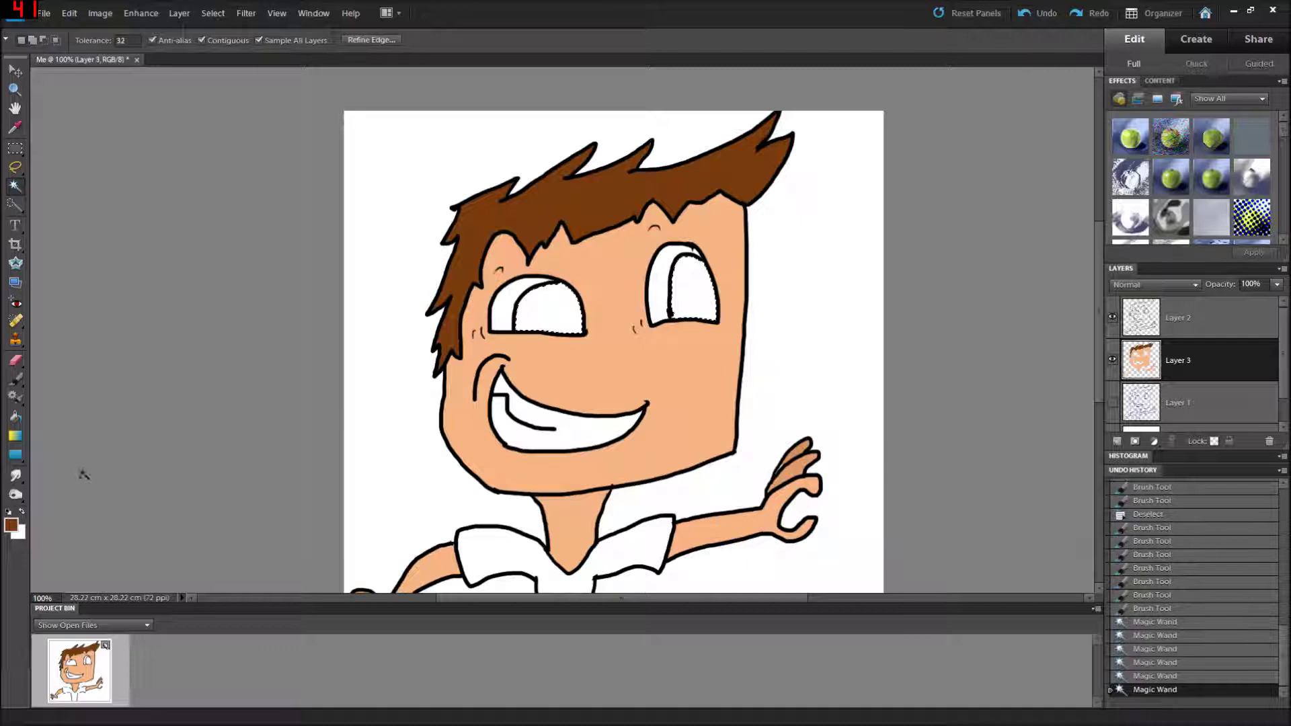
Set the foreground colour to medium brown #a86a3c and fill both selected irises with an 80 px brush.
{"action": "left_click", "coordinate": [11, 525]}
{"action": "left_click_drag", "start_coordinate": [645, 265], "coordinate": [613, 255]}
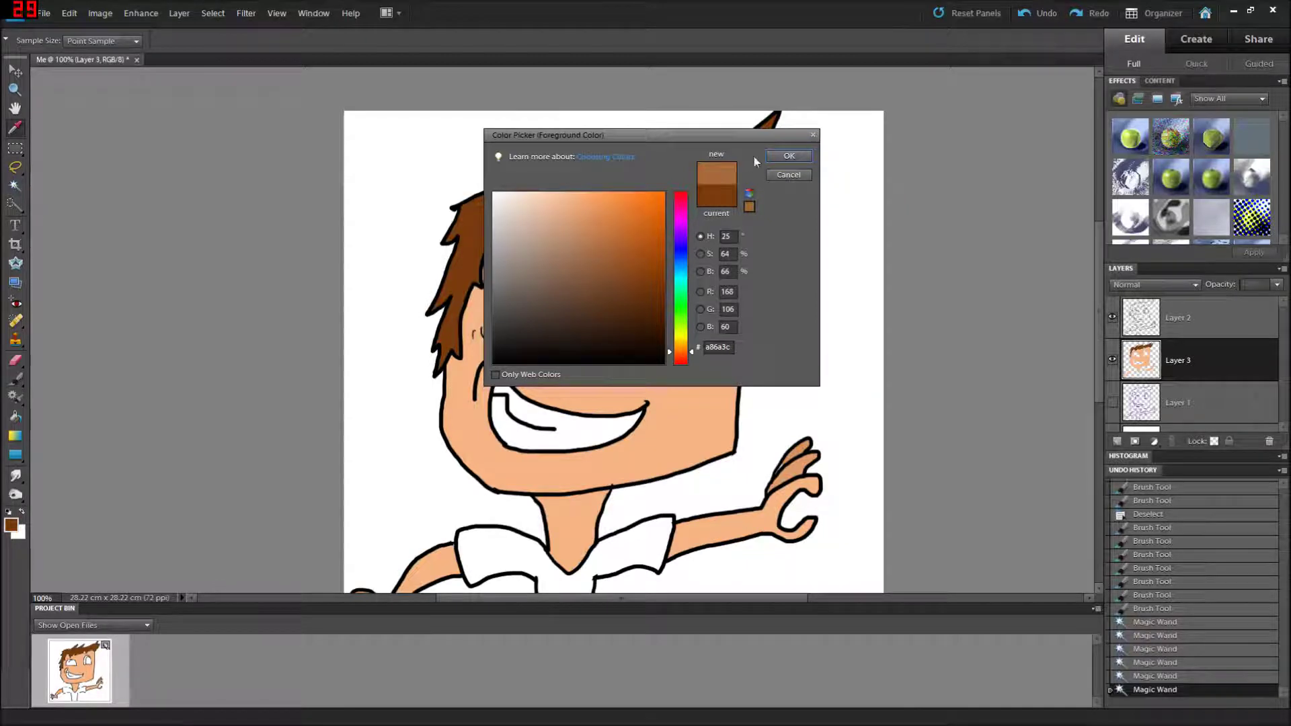
{"action": "left_click", "coordinate": [788, 155]}
{"action": "left_click", "coordinate": [15, 377]}
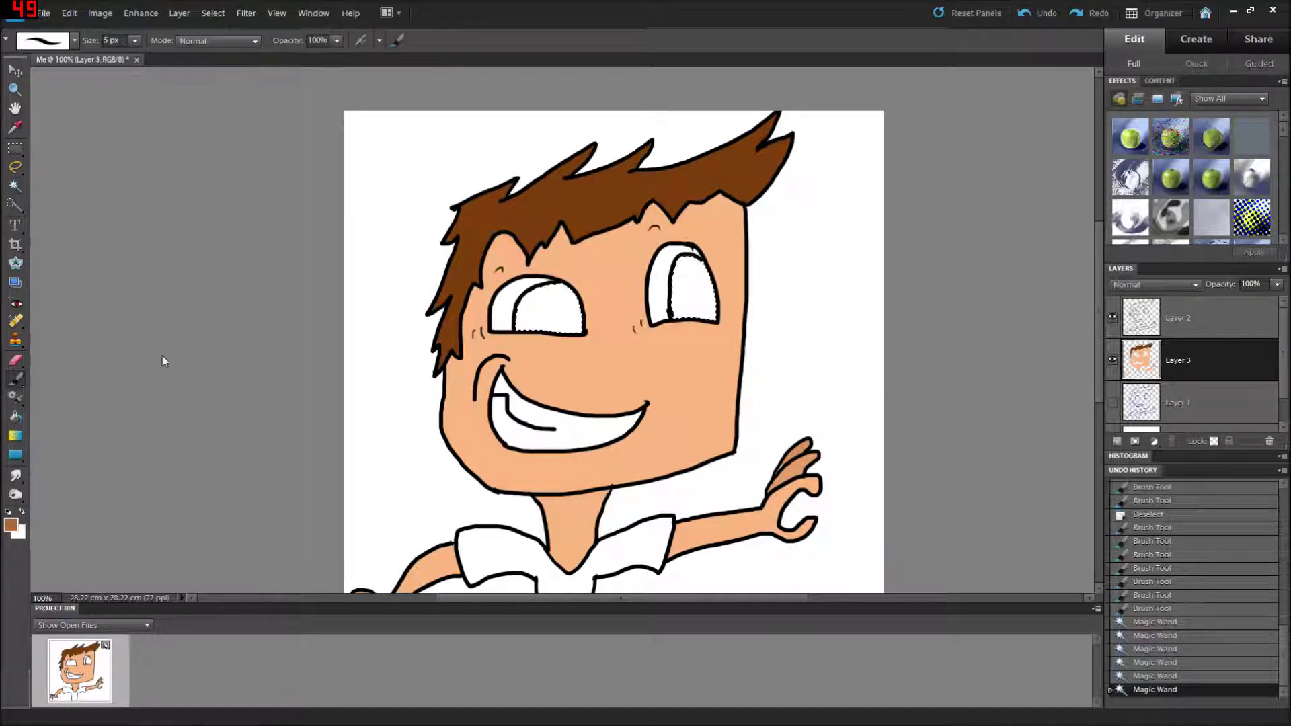
{"action": "key", "text": "bracketright"}
{"action": "key", "text": "bracketright"}
{"action": "key", "text": "bracketright"}
{"action": "key", "text": "bracketright"}
{"action": "key", "text": "bracketright"}
{"action": "key", "text": "bracketright"}
{"action": "key", "text": "bracketright"}
{"action": "key", "text": "bracketright"}
{"action": "key", "text": "bracketright"}
{"action": "key", "text": "bracketright"}
{"action": "key", "text": "bracketright"}
{"action": "key", "text": "bracketright"}
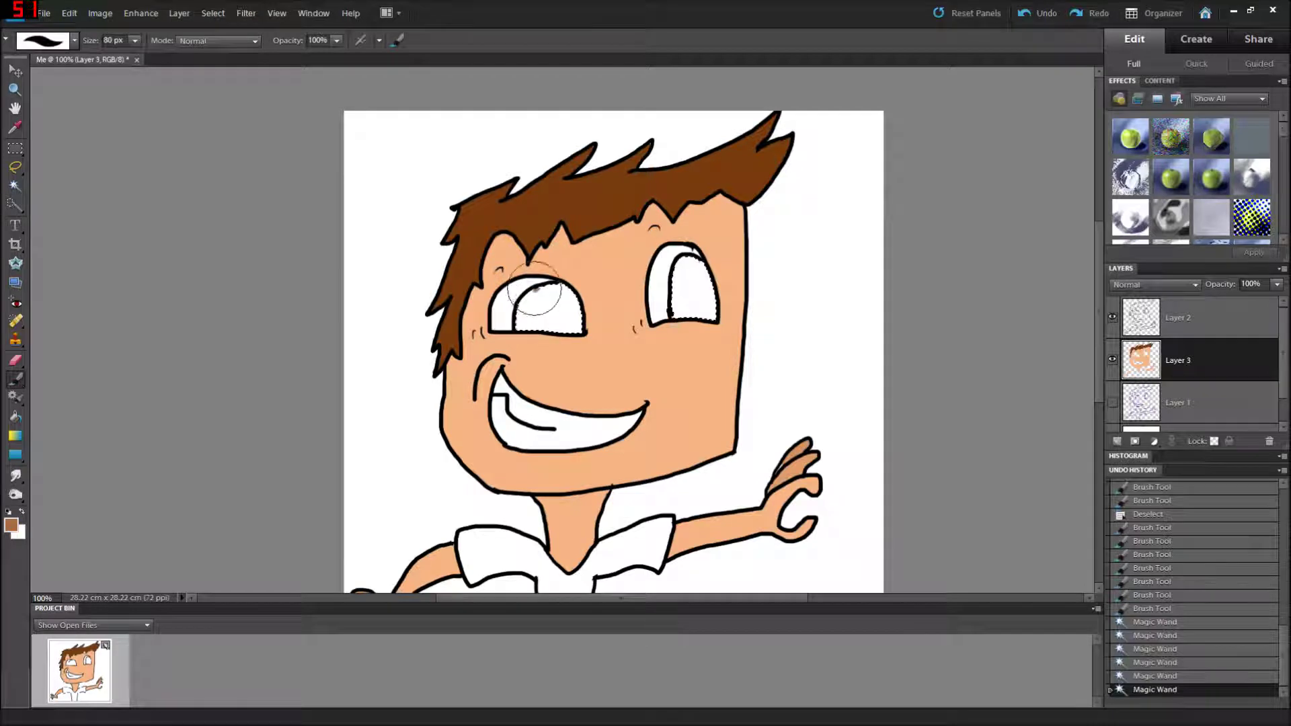
{"action": "left_click_drag", "start_coordinate": [594, 284], "coordinate": [600, 281]}
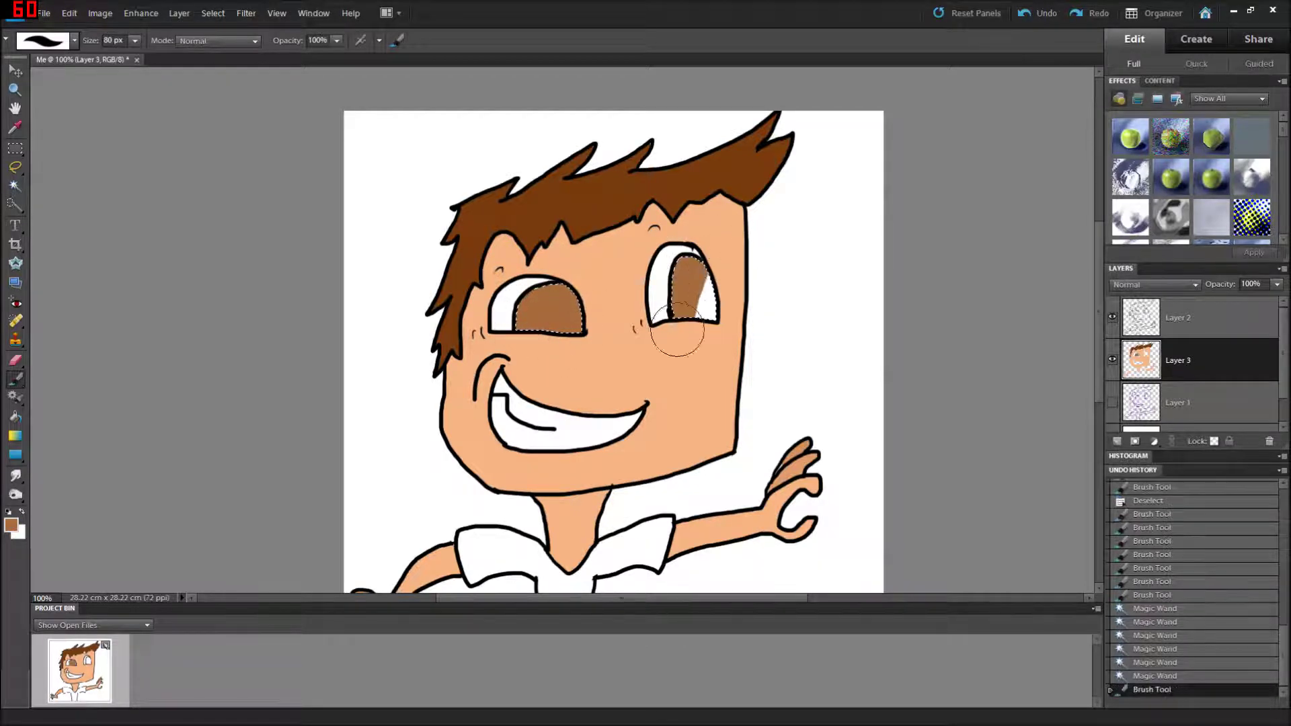
{"action": "left_click_drag", "start_coordinate": [677, 330], "coordinate": [692, 301]}
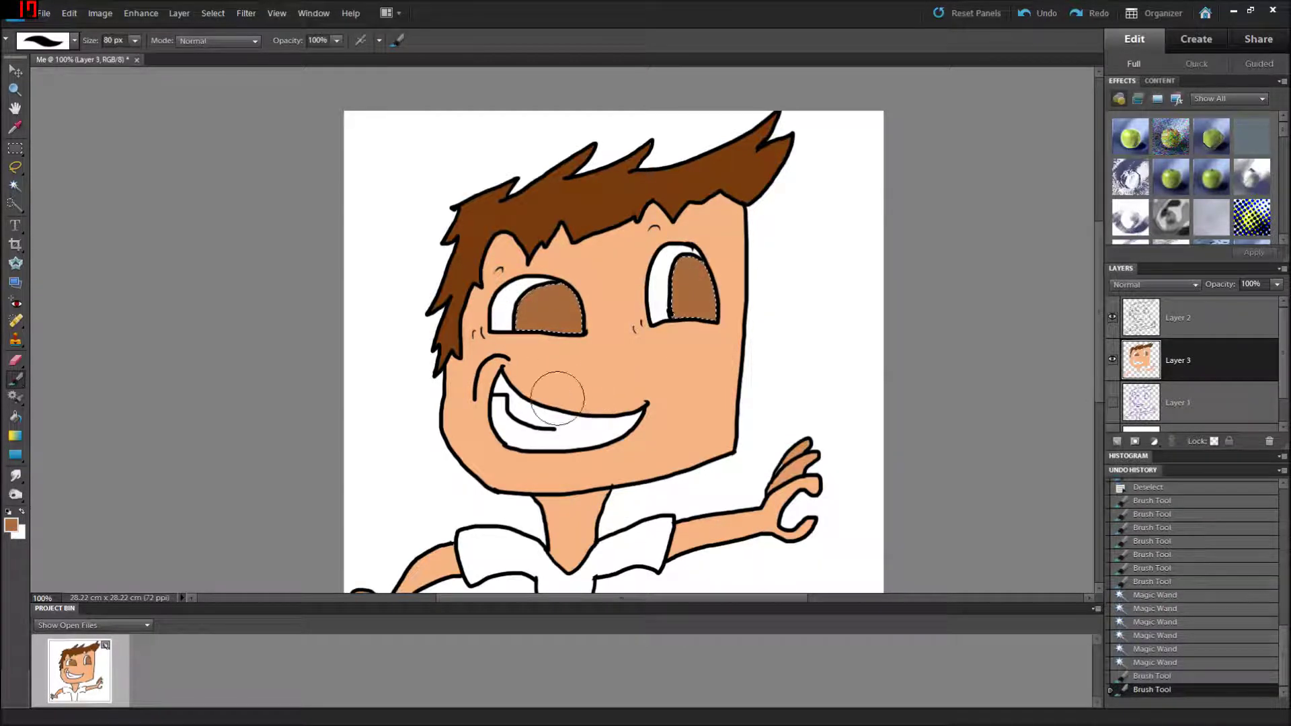
Set the foreground colour to lighter brown #b87e53 and paint a highlight in each iris's lower right part with a 50 px brush.
{"action": "left_click", "coordinate": [12, 525]}
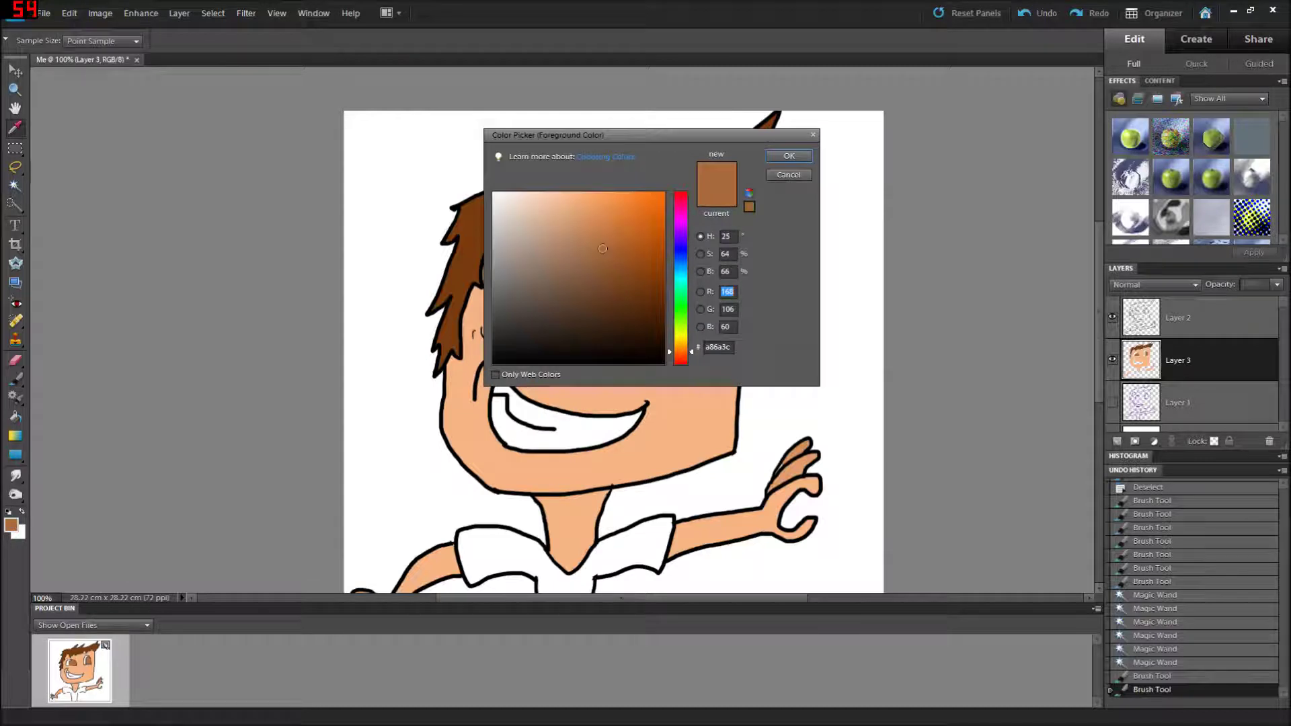
{"action": "left_click", "coordinate": [587, 239]}
{"action": "left_click", "coordinate": [788, 156]}
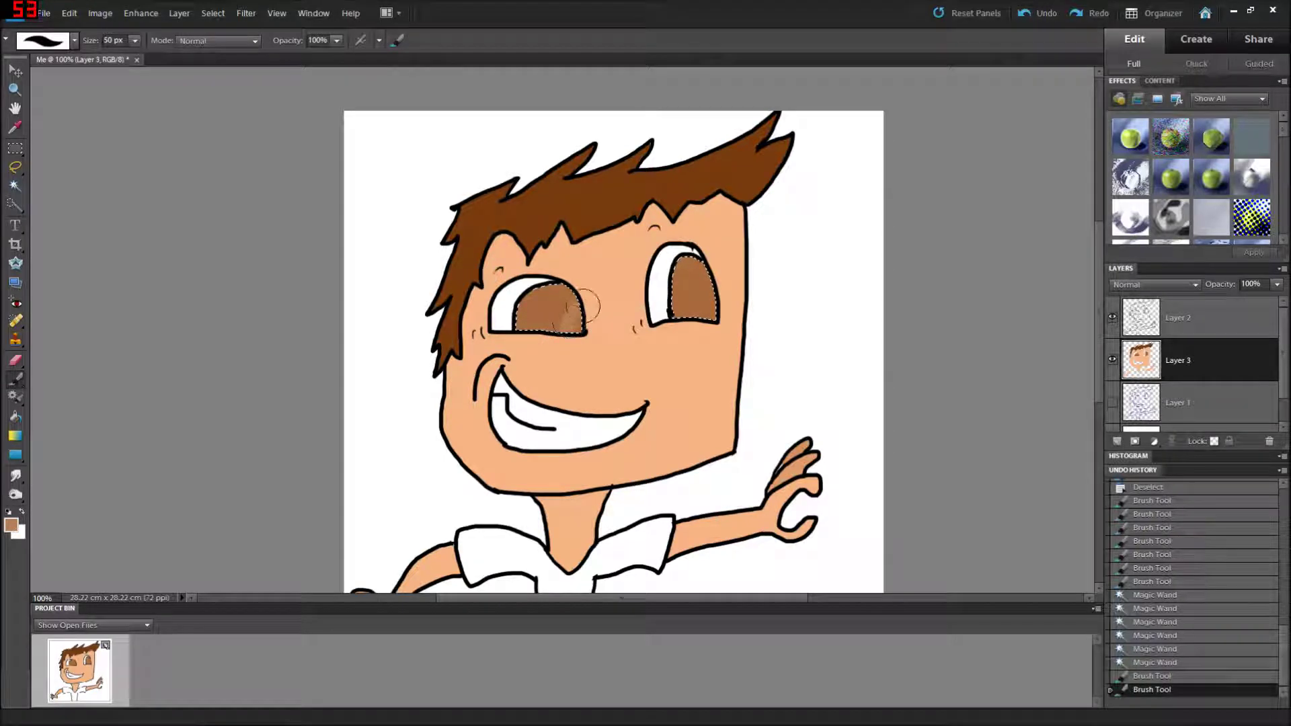
{"action": "left_click_drag", "start_coordinate": [579, 336], "coordinate": [565, 320]}
{"action": "left_click_drag", "start_coordinate": [689, 299], "coordinate": [715, 289]}
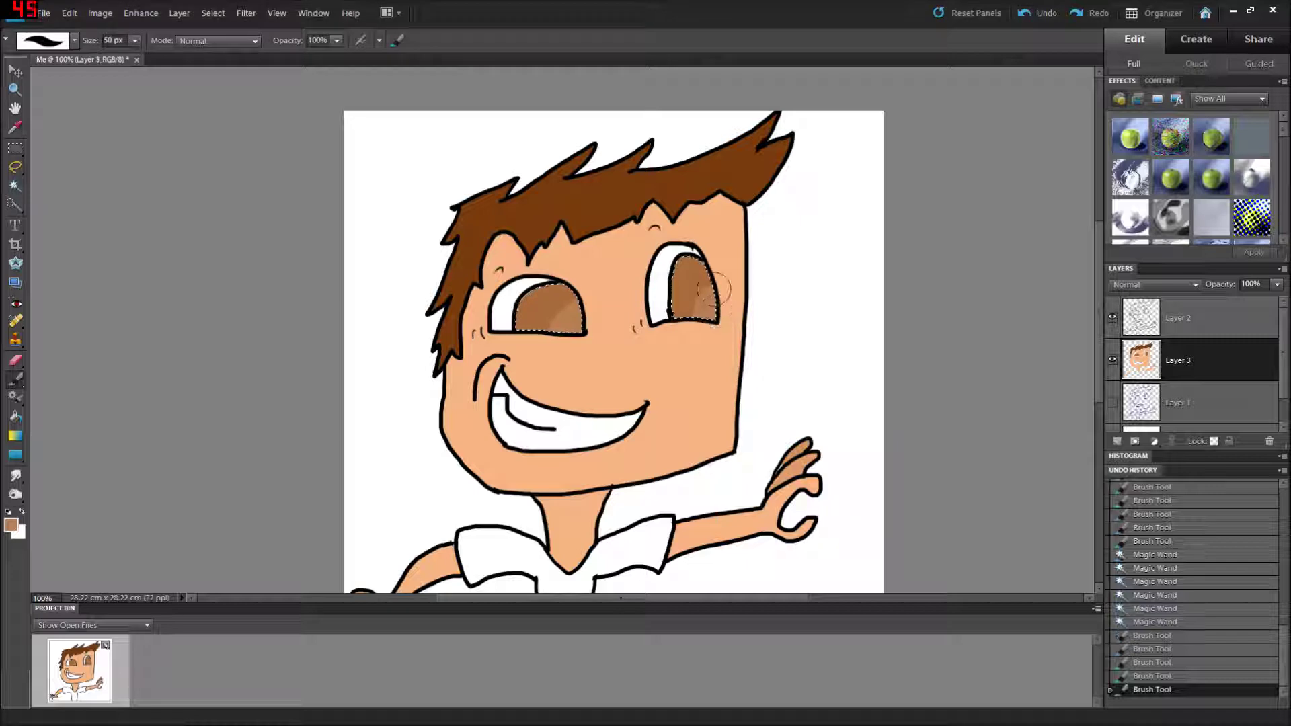
Try shading the edge of the first iris in slightly darker brown #a1673c with a 40 px brush.
{"action": "left_click", "coordinate": [11, 524]}
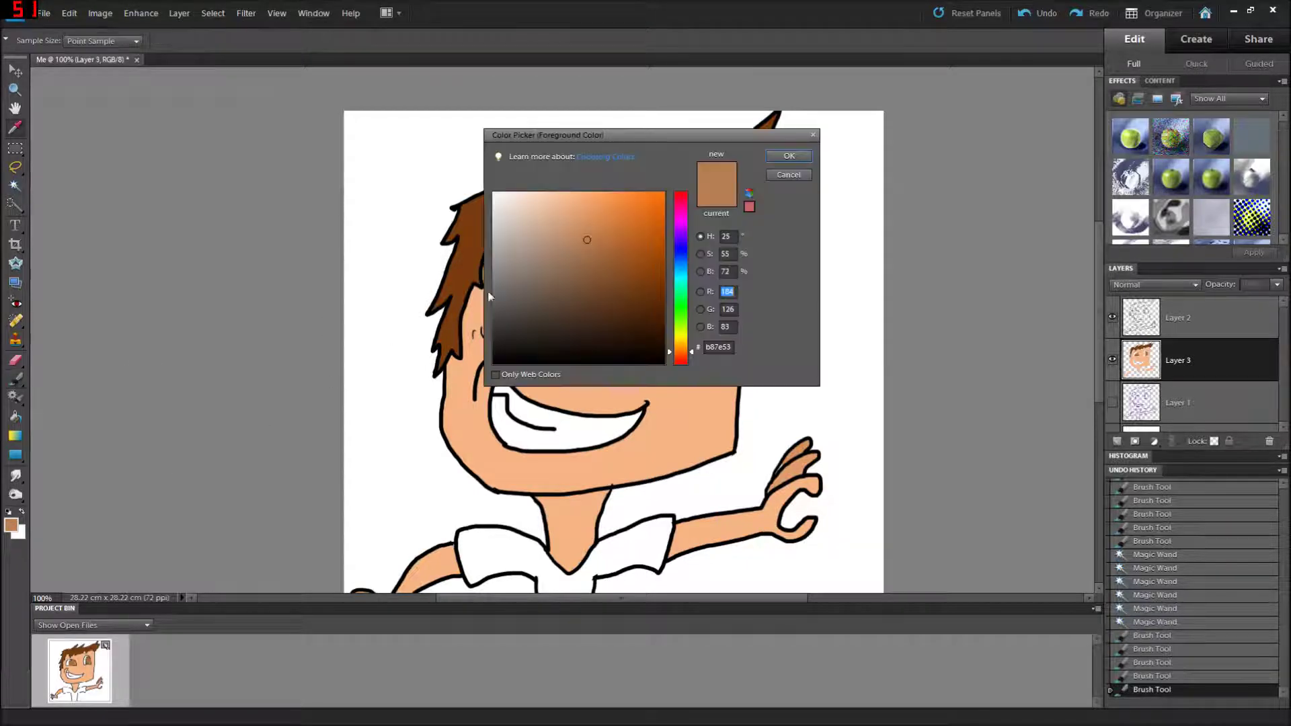
{"action": "left_click_drag", "start_coordinate": [603, 237], "coordinate": [602, 253]}
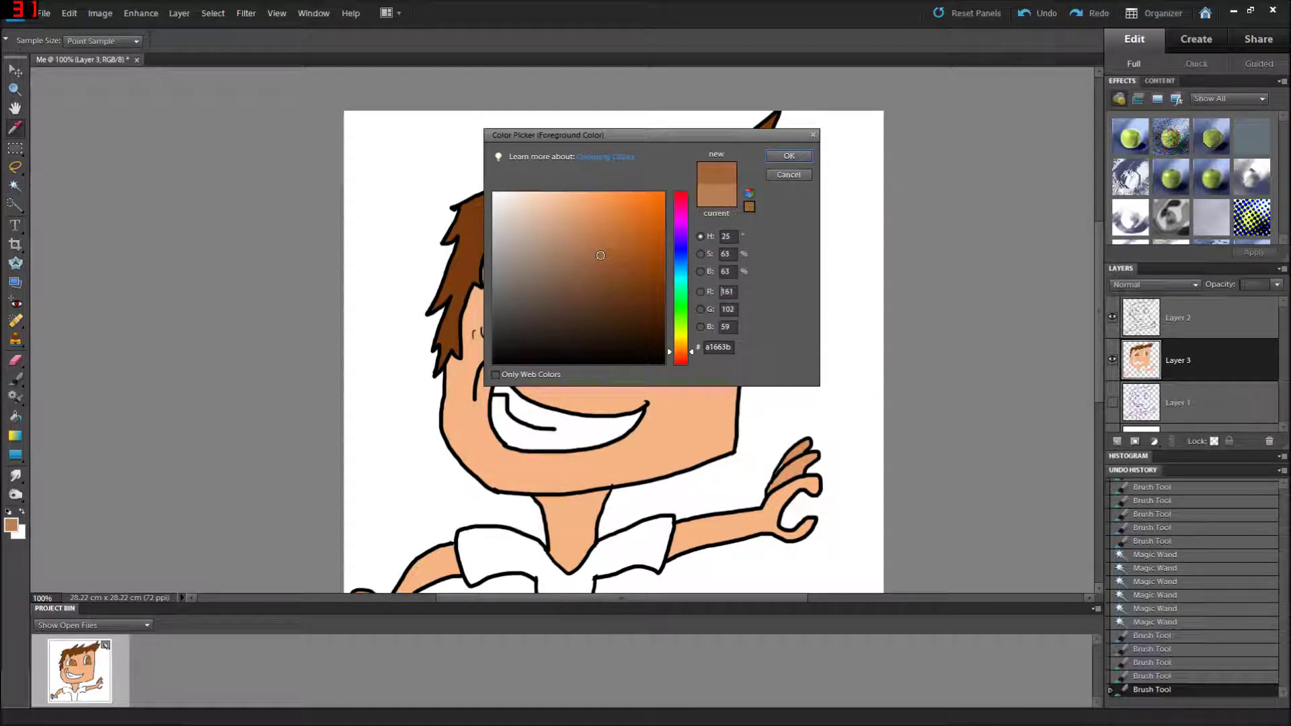
{"action": "left_click", "coordinate": [788, 157]}
{"action": "key", "text": "bracketleft"}
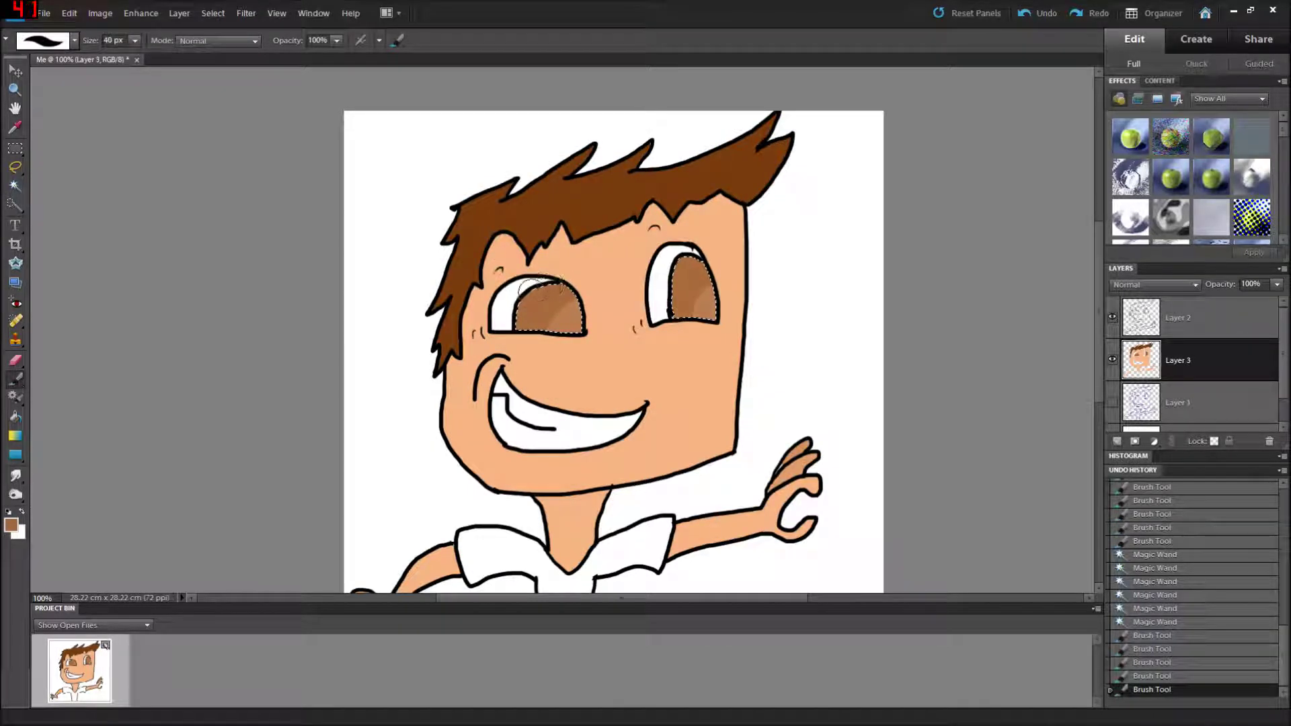
{"action": "left_click", "coordinate": [520, 328]}
Set the foreground colour to darker brown #915427, undo the last dab, and shade the left side of both irises with a 35 px brush.
{"action": "left_click", "coordinate": [11, 525]}
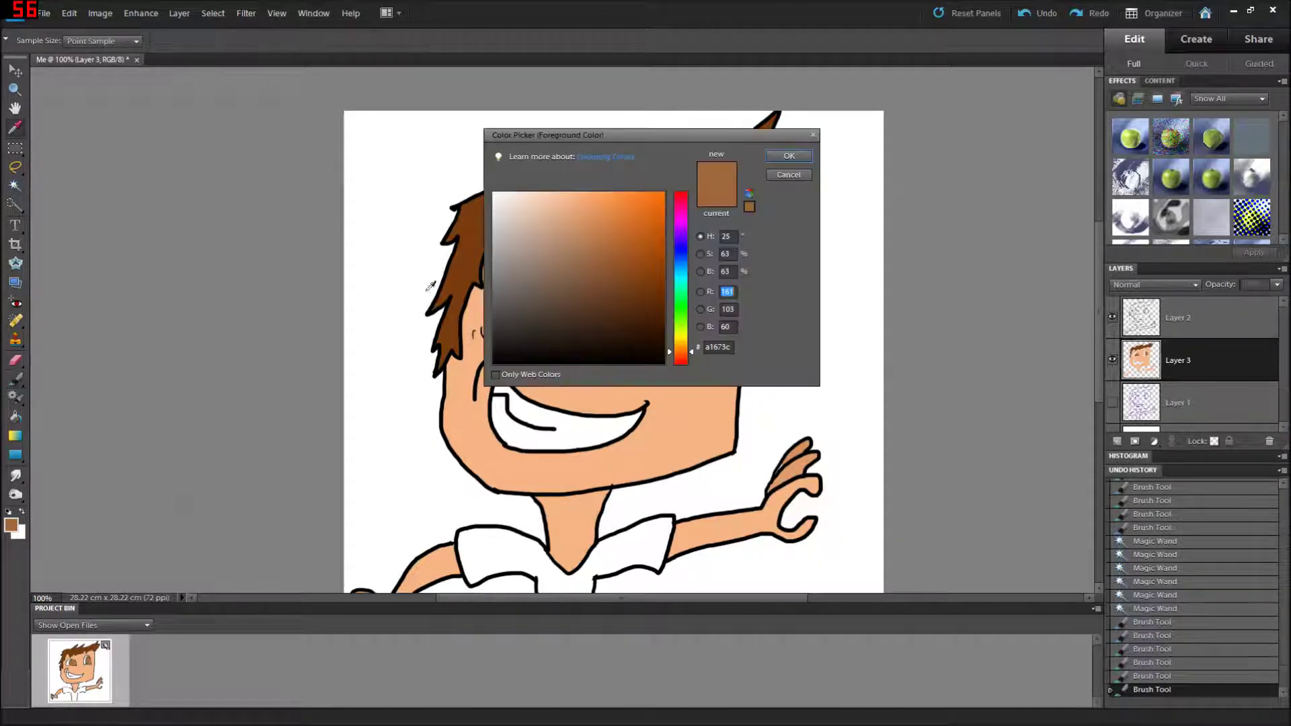
{"action": "left_click_drag", "start_coordinate": [602, 264], "coordinate": [610, 264]}
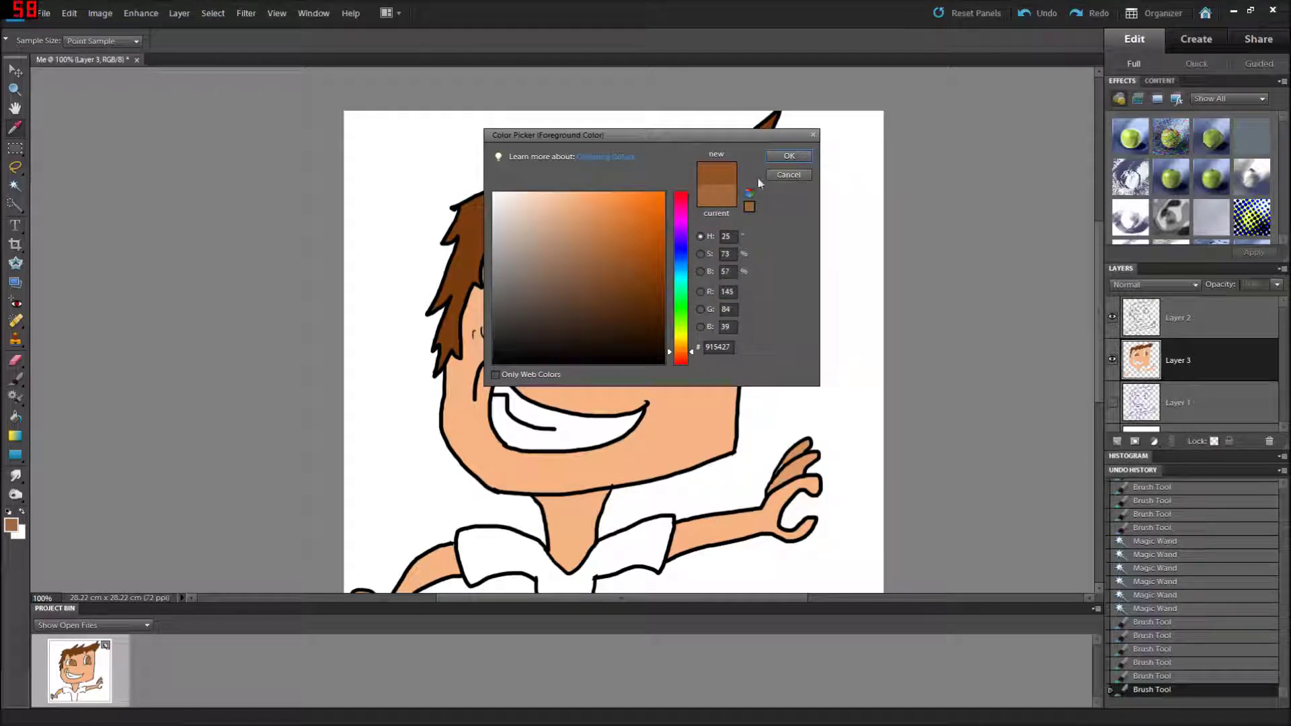
{"action": "left_click", "coordinate": [788, 156]}
{"action": "left_click", "coordinate": [1035, 12]}
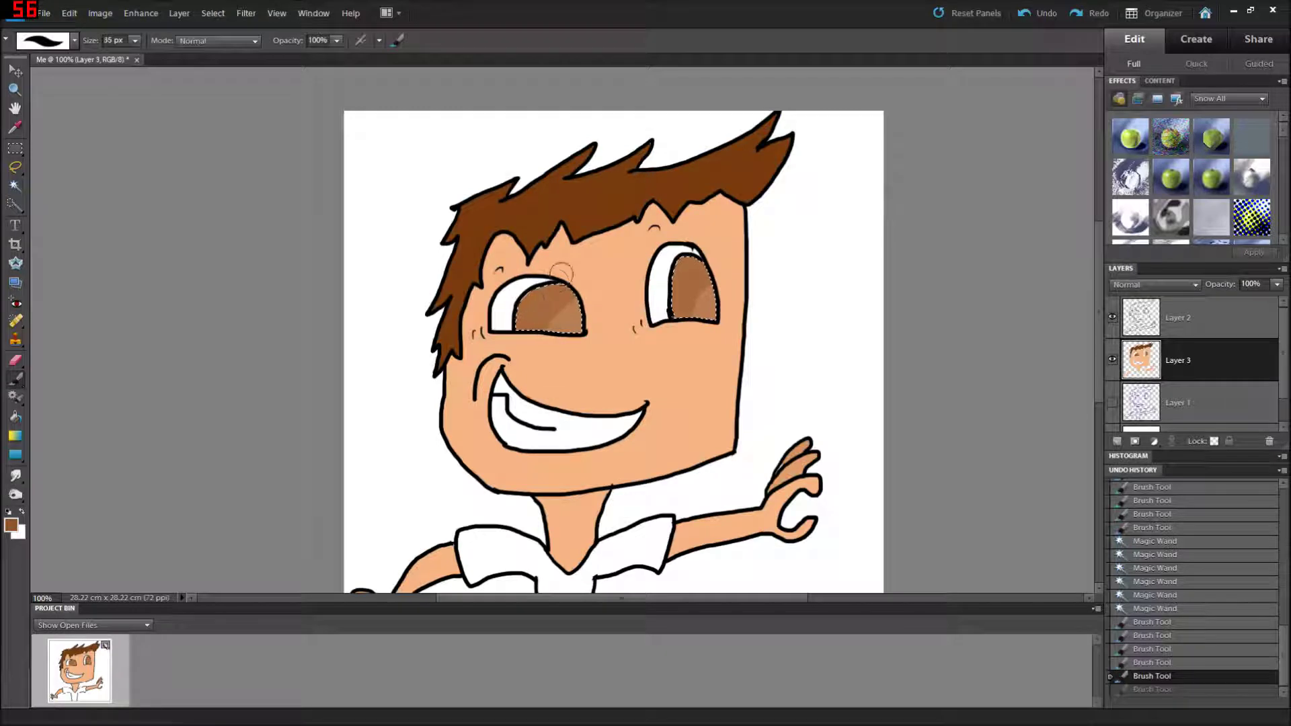
{"action": "mouse_move", "coordinate": [526, 310]}
{"action": "left_mouse_down"}
{"action": "mouse_move", "coordinate": [637, 266]}
{"action": "mouse_move", "coordinate": [702, 262]}
{"action": "mouse_move", "coordinate": [669, 271]}
{"action": "mouse_move", "coordinate": [670, 323]}
{"action": "mouse_move", "coordinate": [675, 289]}
{"action": "left_mouse_up"}
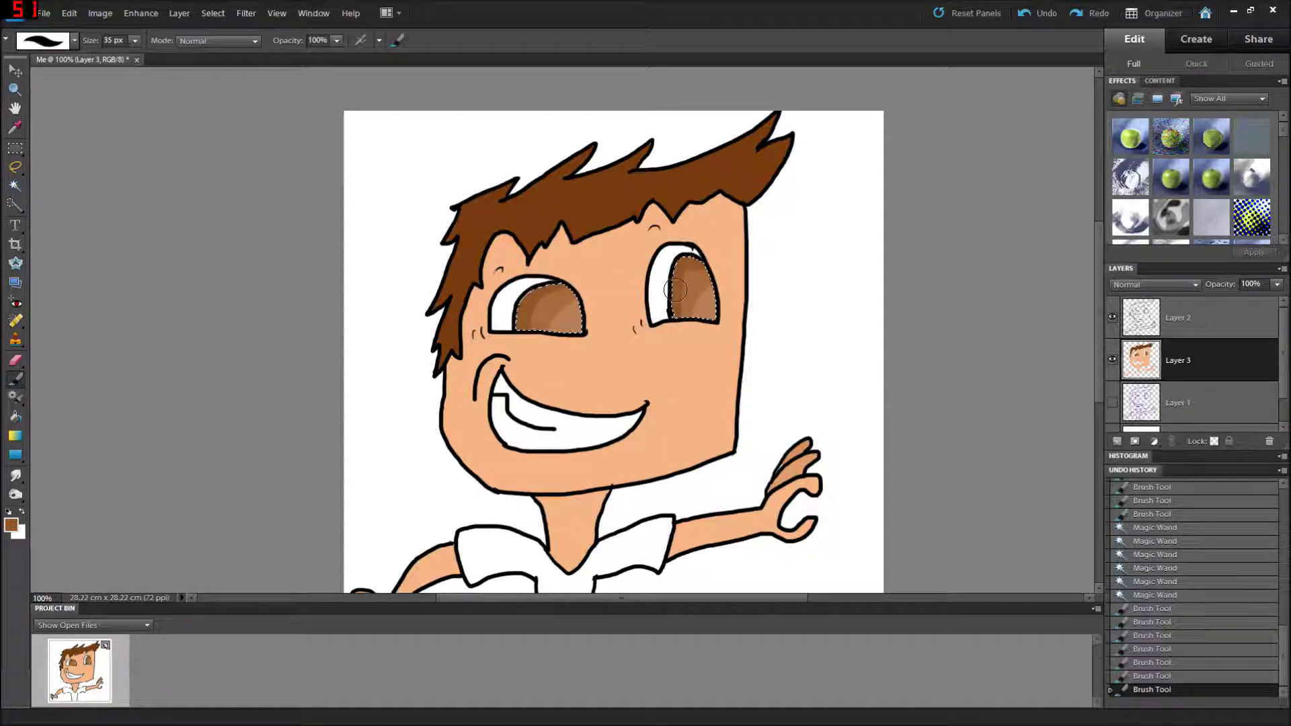
Deselect the irises and select the white teeth areas inside the mouth with the Magic Wand.
{"action": "left_click", "coordinate": [15, 186]}
{"action": "key", "text": "ctrl+d"}
{"action": "left_click", "coordinate": [536, 440]}
{"action": "left_click", "coordinate": [536, 425]}
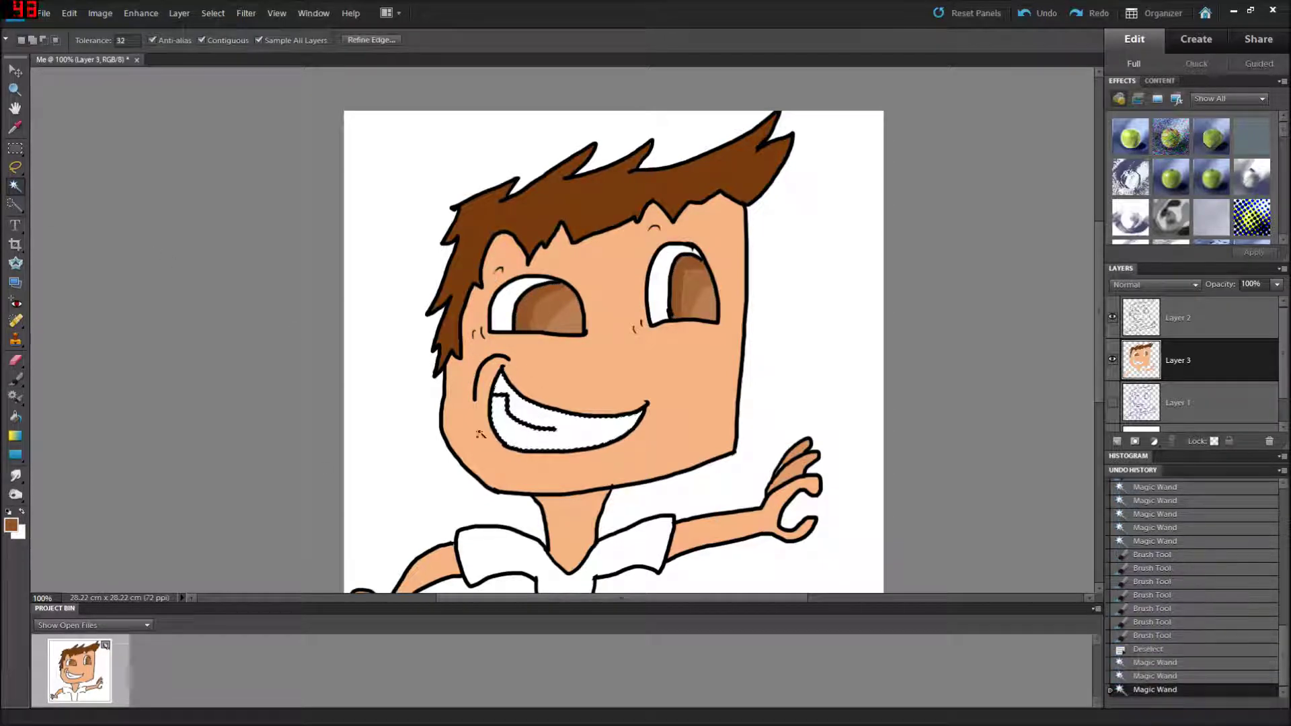
Set the foreground colour to light grey #dfdfdf, paint the selected teeth with a 35 px brush, and deselect.
{"action": "left_click", "coordinate": [12, 526]}
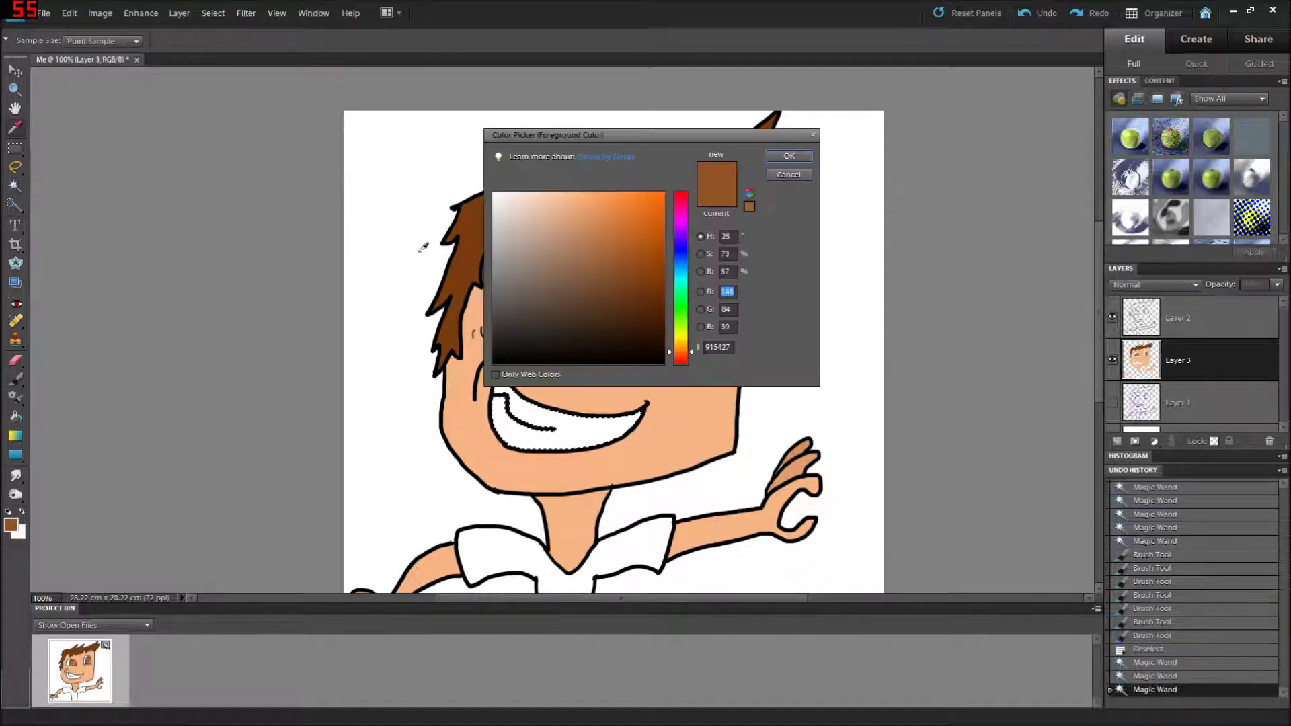
{"action": "left_click_drag", "start_coordinate": [501, 226], "coordinate": [493, 216]}
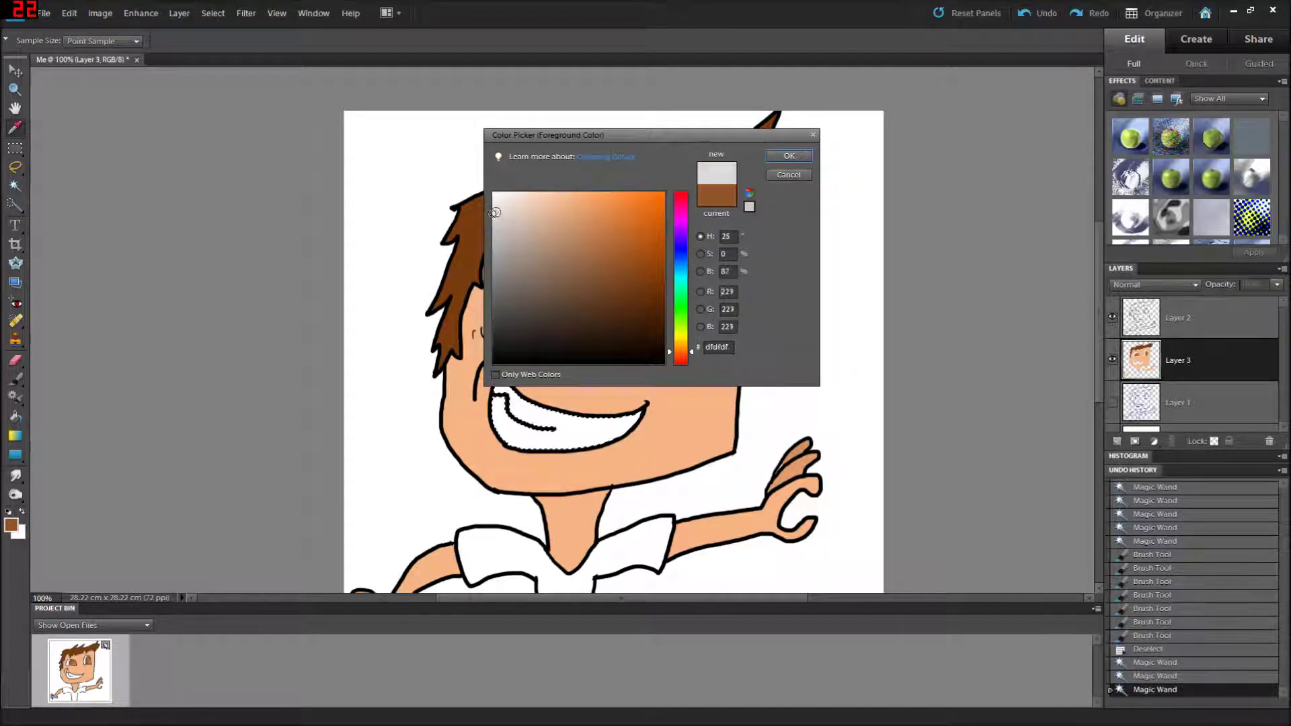
{"action": "left_click", "coordinate": [783, 156]}
{"action": "left_click", "coordinate": [13, 382]}
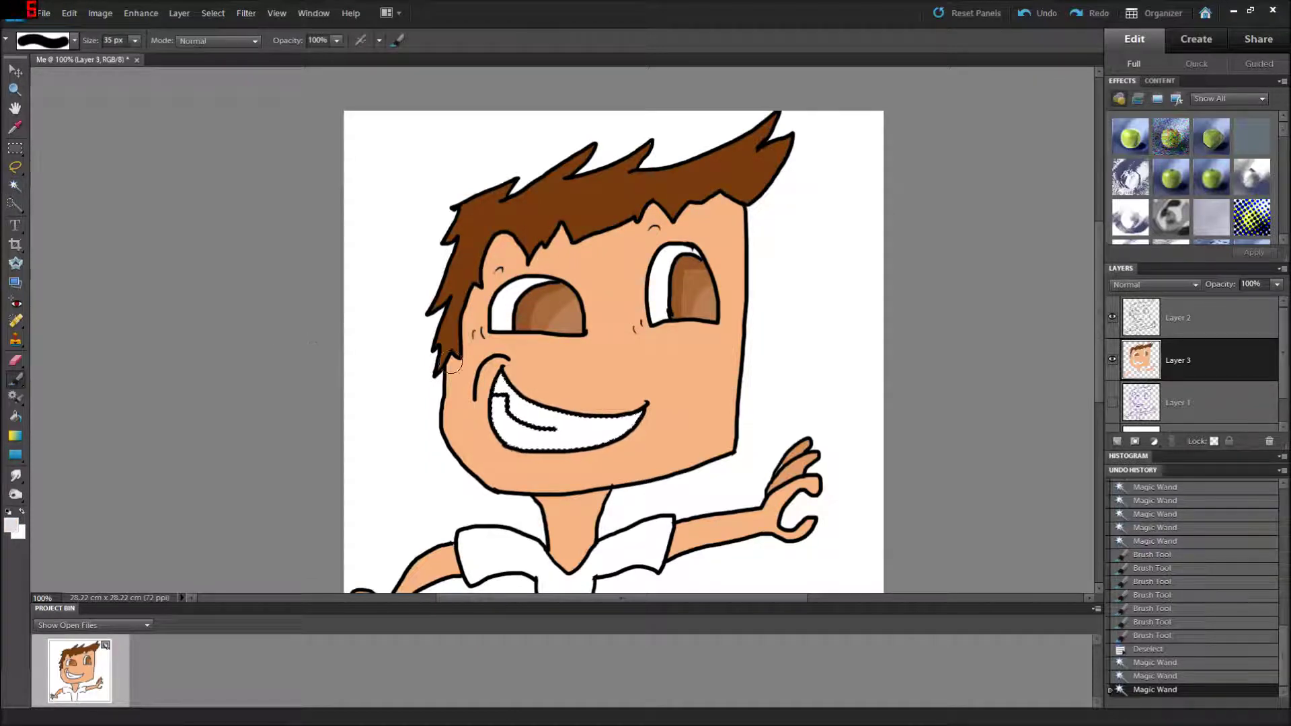
{"action": "mouse_move", "coordinate": [516, 365]}
{"action": "left_mouse_down"}
{"action": "mouse_move", "coordinate": [495, 448]}
{"action": "mouse_move", "coordinate": [511, 470]}
{"action": "mouse_move", "coordinate": [557, 465]}
{"action": "mouse_move", "coordinate": [655, 396]}
{"action": "mouse_move", "coordinate": [626, 390]}
{"action": "left_mouse_up"}
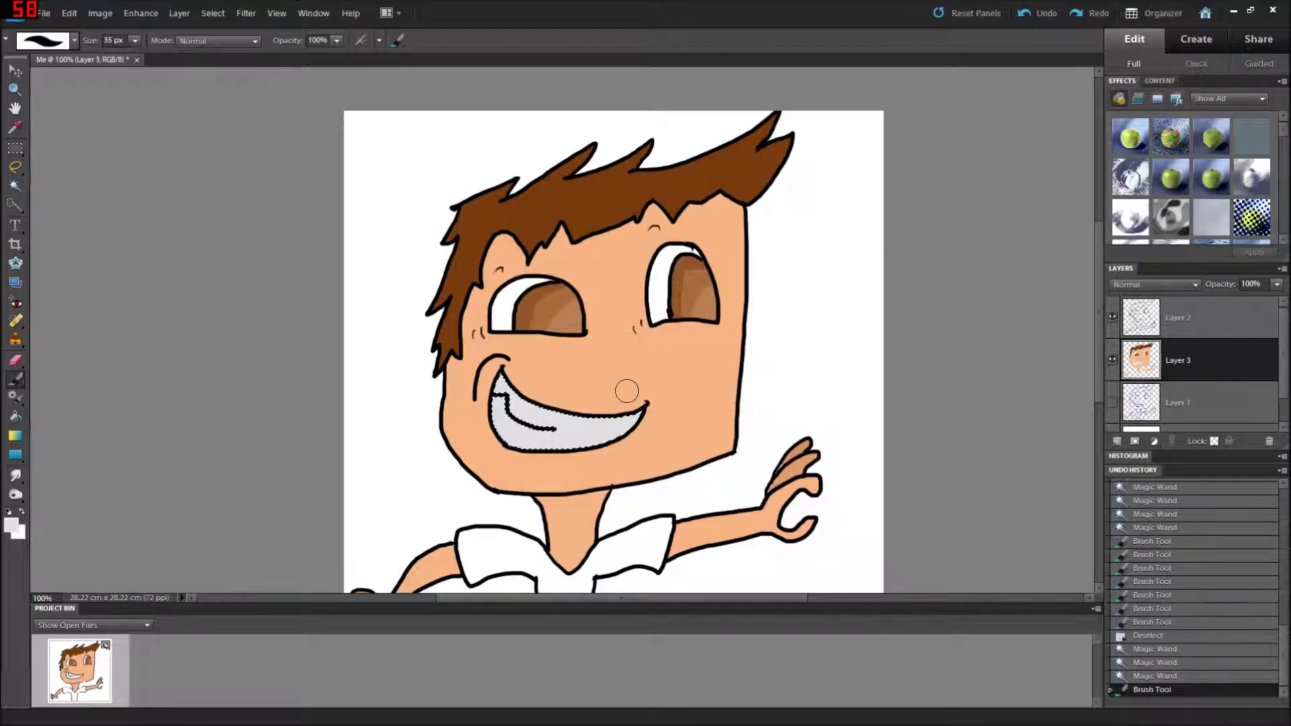
{"action": "key", "text": "w"}
{"action": "key", "text": "ctrl+d"}
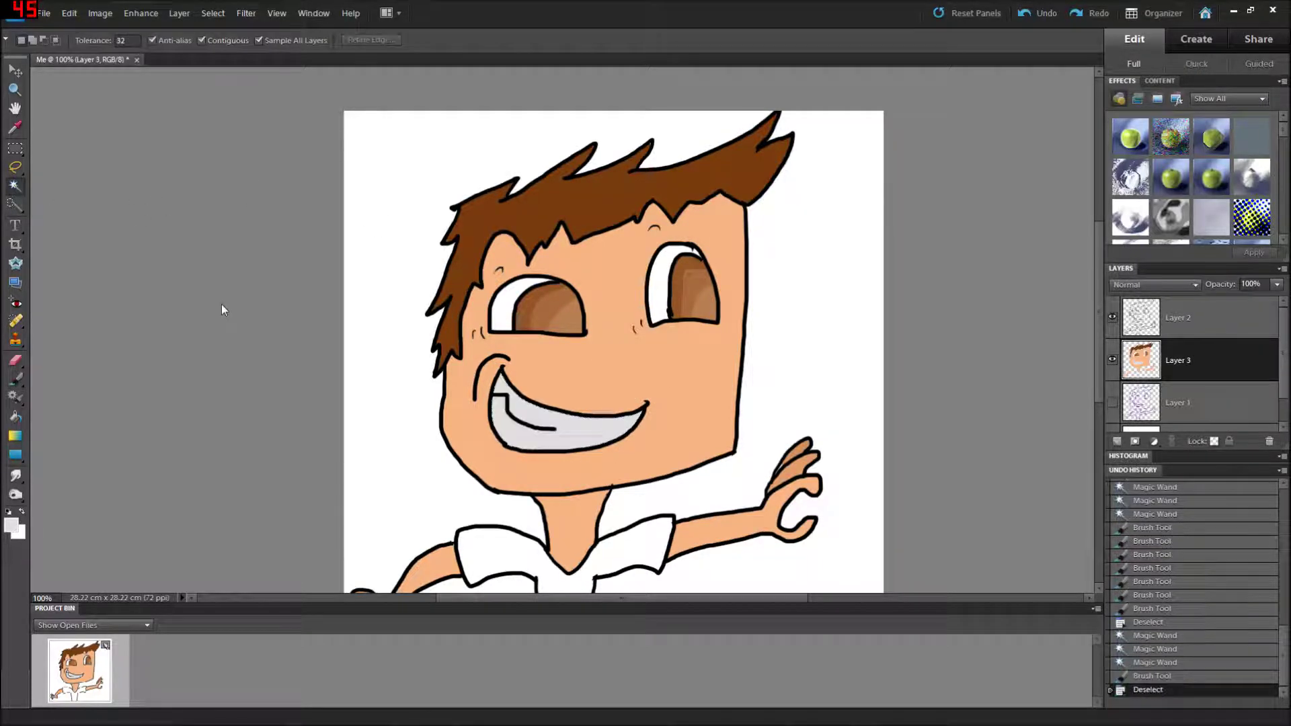
Select both sleeves and the body of the character's white shirt with the Magic Wand.
{"action": "scroll", "coordinate": [385, 417], "scroll_direction": "down", "scroll_amount": 3}
{"action": "scroll", "coordinate": [388, 424], "scroll_direction": "down", "scroll_amount": 2}
{"action": "left_click", "coordinate": [495, 478]}
{"action": "left_click", "coordinate": [632, 479]}
{"action": "left_click", "coordinate": [597, 518]}
{"action": "left_click", "coordinate": [565, 552]}
Set the foreground colour to a saturated blue, paint the selected shirt with an enlarged brush, and deselect.
{"action": "left_click", "coordinate": [12, 524]}
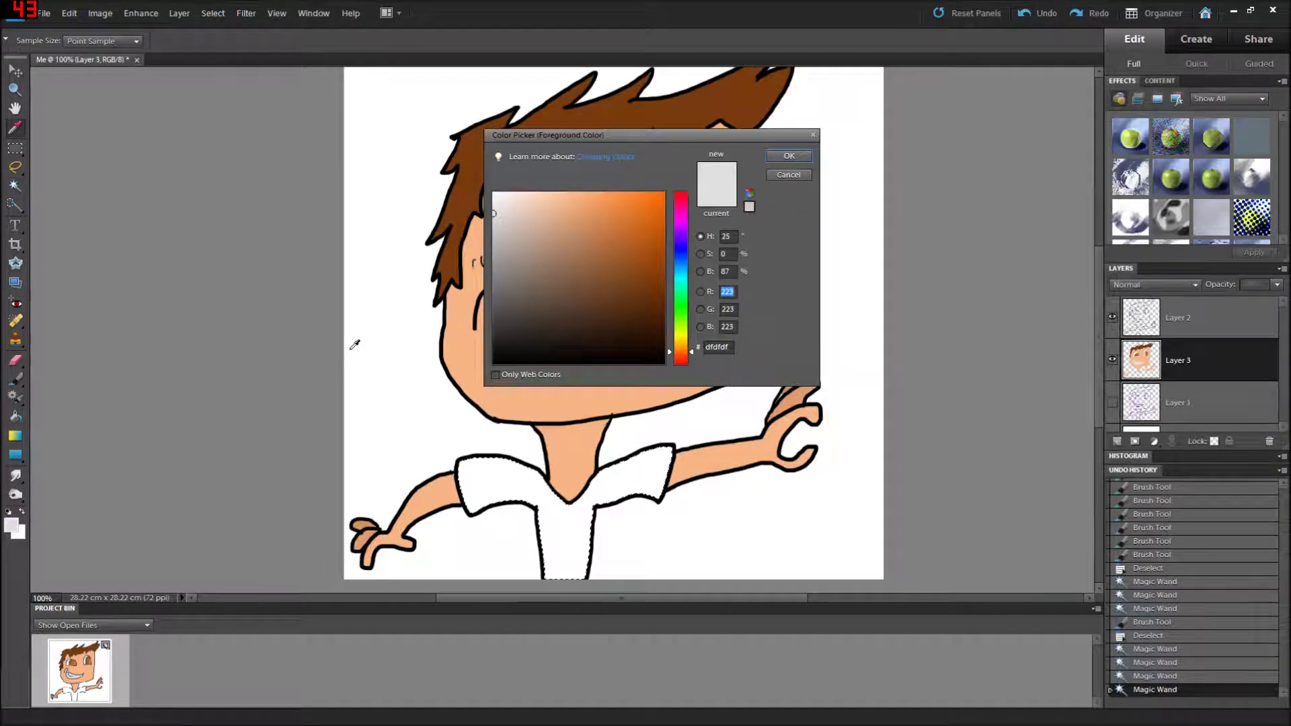
{"action": "mouse_move", "coordinate": [678, 258]}
{"action": "left_mouse_down"}
{"action": "mouse_move", "coordinate": [681, 241]}
{"action": "mouse_move", "coordinate": [680, 256]}
{"action": "left_mouse_up"}
{"action": "left_click", "coordinate": [639, 220]}
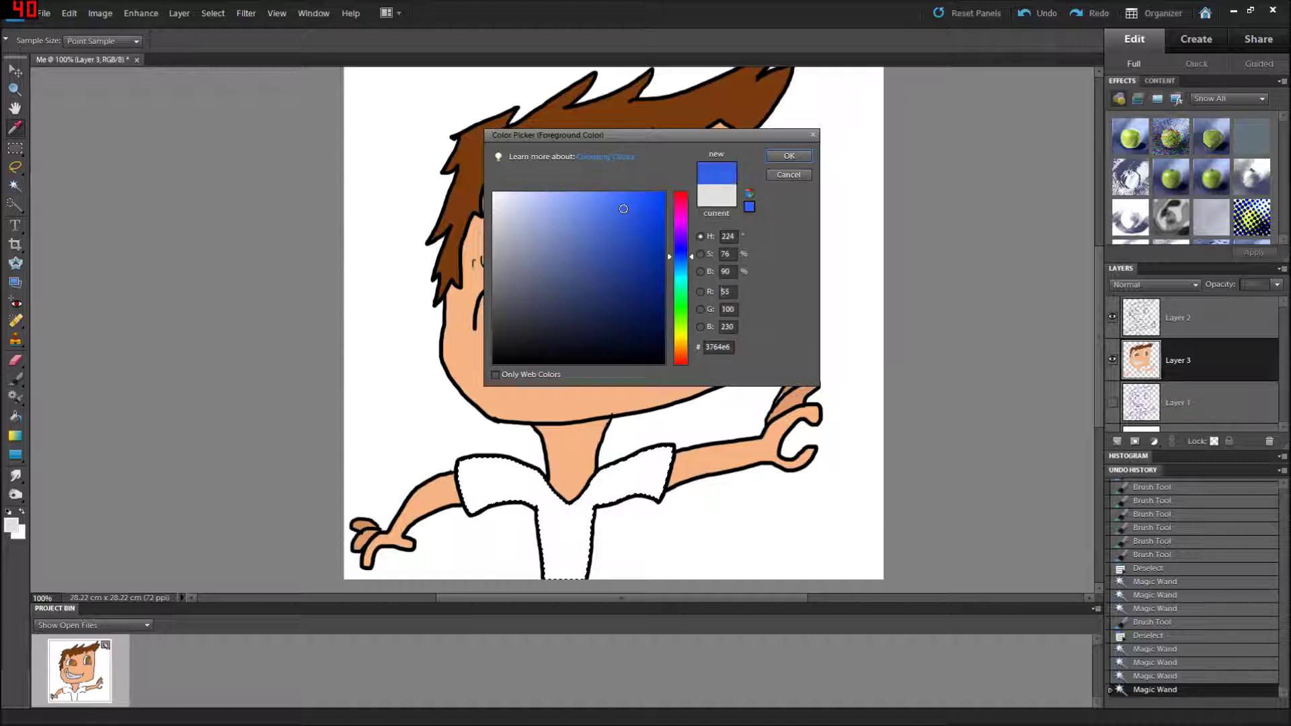
{"action": "left_click", "coordinate": [786, 157]}
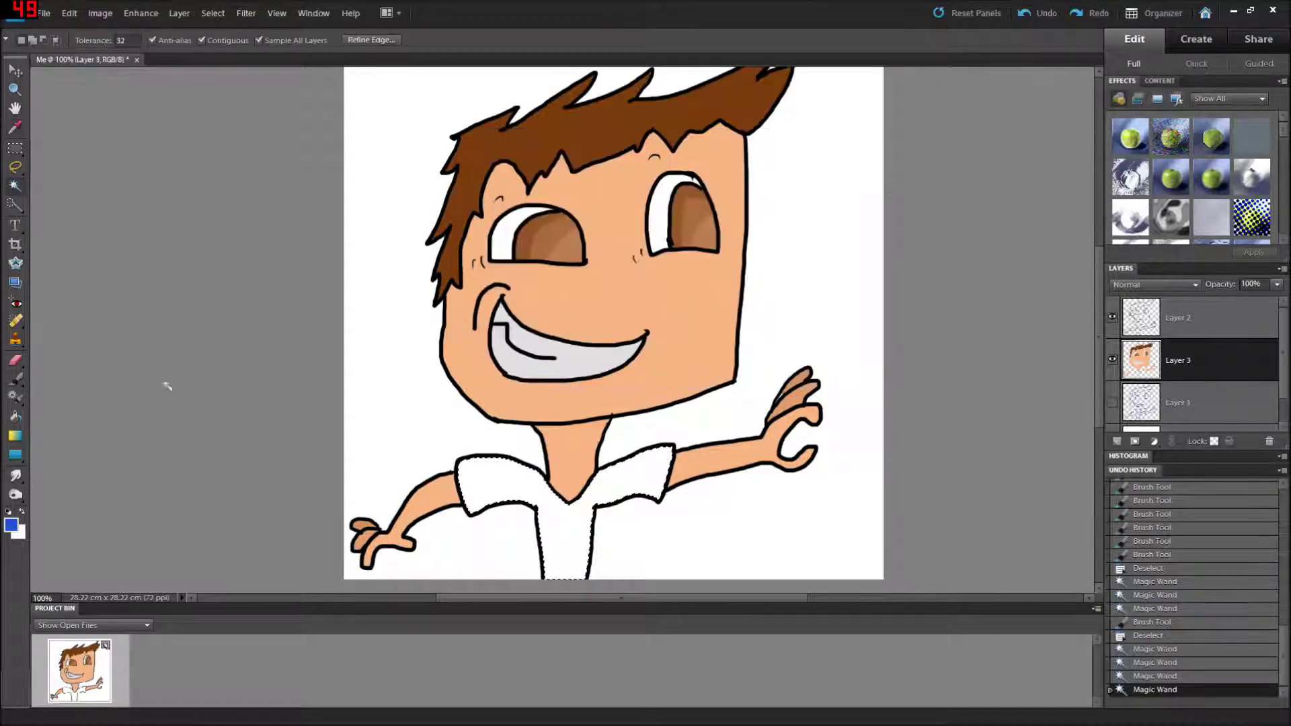
{"action": "left_click", "coordinate": [16, 378]}
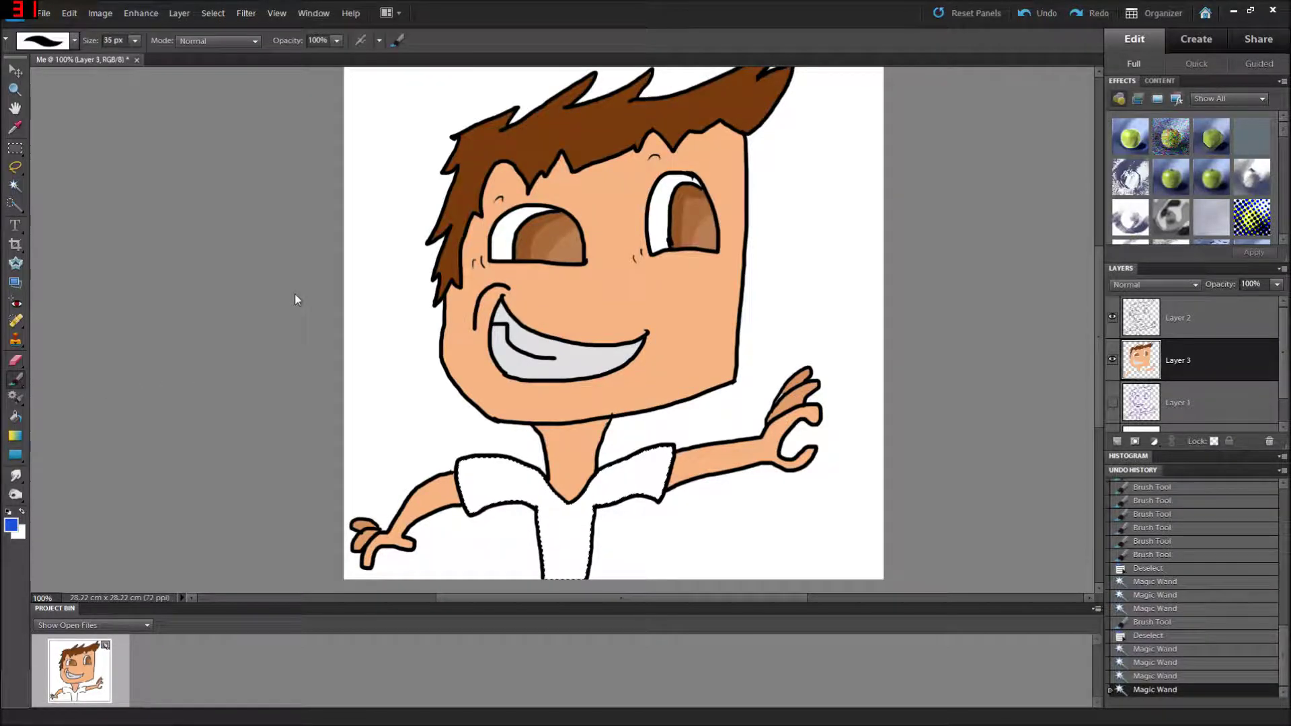
{"action": "key", "text": "bracketright"}
{"action": "key", "text": "bracketright"}
{"action": "key", "text": "bracketright"}
{"action": "key", "text": "bracketright"}
{"action": "key", "text": "bracketright"}
{"action": "key", "text": "bracketright"}
{"action": "key", "text": "bracketright"}
{"action": "key", "text": "bracketright"}
{"action": "key", "text": "bracketright"}
{"action": "key", "text": "bracketright"}
{"action": "mouse_move", "coordinate": [462, 475]}
{"action": "left_mouse_down"}
{"action": "mouse_move", "coordinate": [488, 501]}
{"action": "mouse_move", "coordinate": [537, 555]}
{"action": "mouse_move", "coordinate": [550, 620]}
{"action": "mouse_move", "coordinate": [629, 573]}
{"action": "mouse_move", "coordinate": [651, 442]}
{"action": "mouse_move", "coordinate": [585, 454]}
{"action": "mouse_move", "coordinate": [535, 419]}
{"action": "mouse_move", "coordinate": [577, 414]}
{"action": "mouse_move", "coordinate": [593, 464]}
{"action": "mouse_move", "coordinate": [544, 531]}
{"action": "left_mouse_up"}
{"action": "left_click", "coordinate": [15, 186]}
{"action": "key", "text": "ctrl+d"}
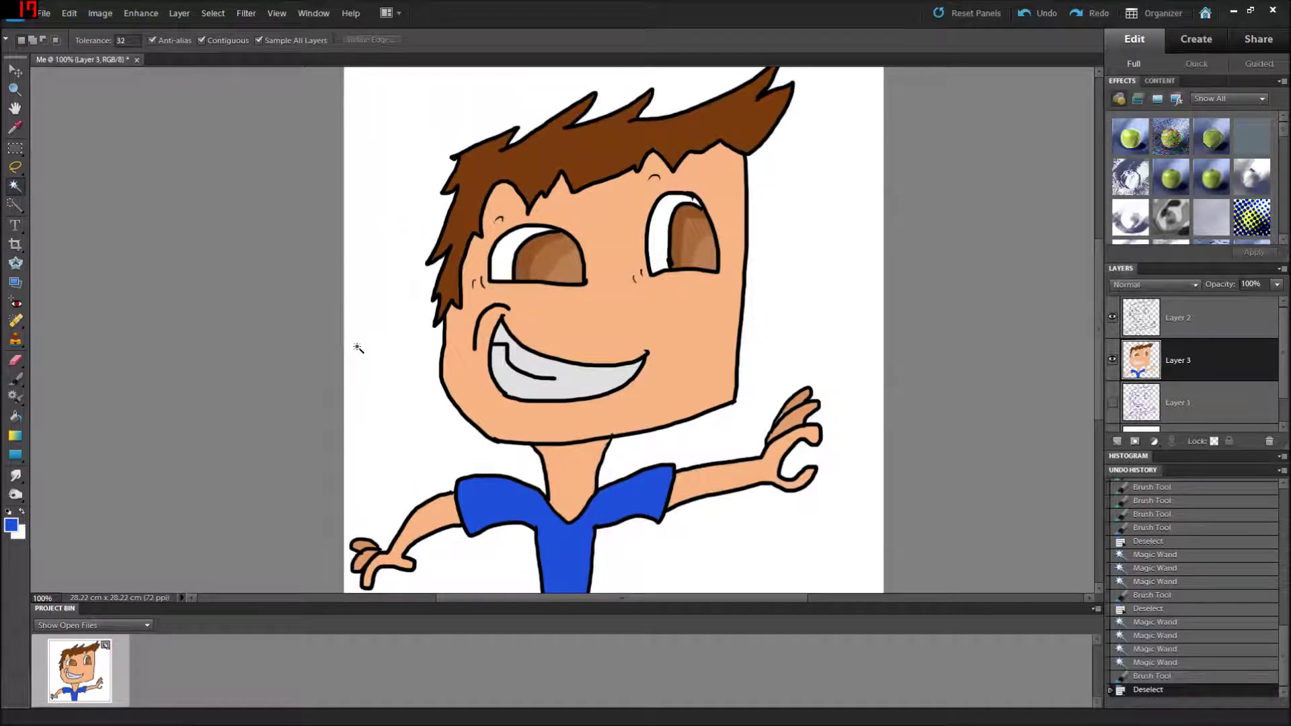
Reset the colours to default black and white, and select the face's skin area with the Magic Wand.
{"action": "scroll", "coordinate": [353, 347], "scroll_direction": "up", "scroll_amount": 1}
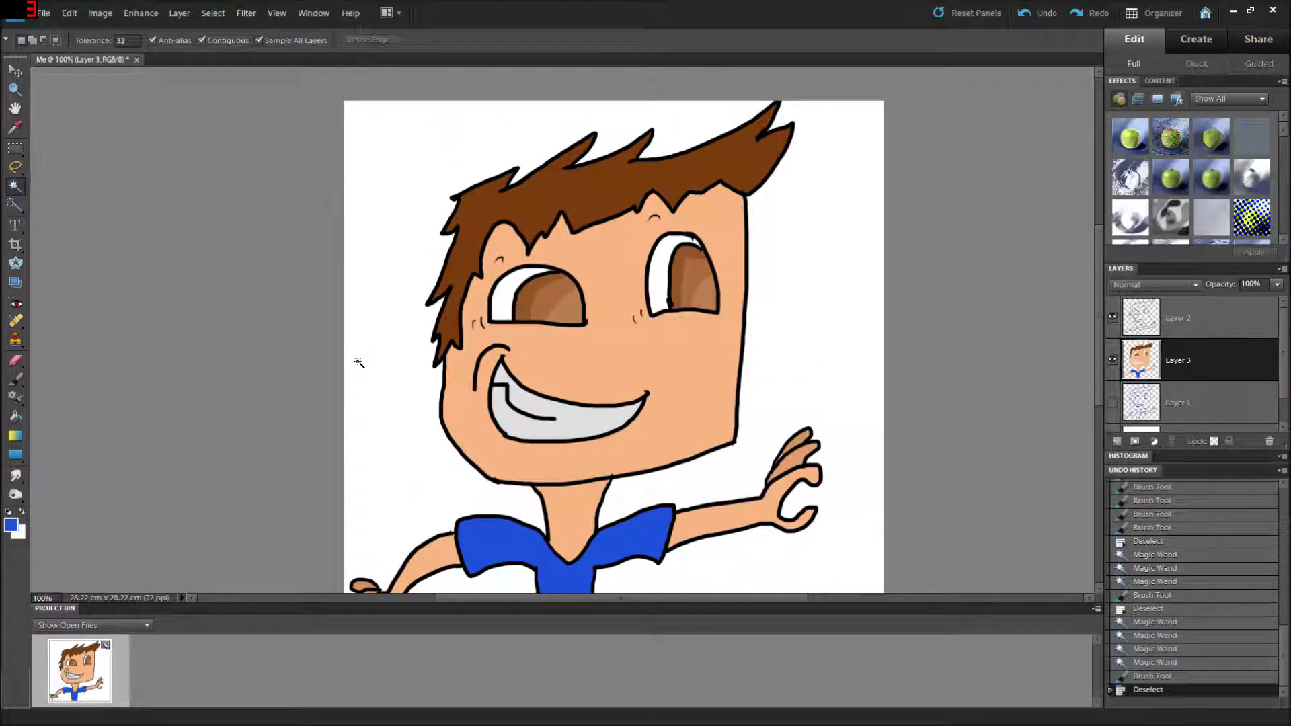
{"action": "left_click", "coordinate": [8, 511]}
{"action": "left_click", "coordinate": [15, 495]}
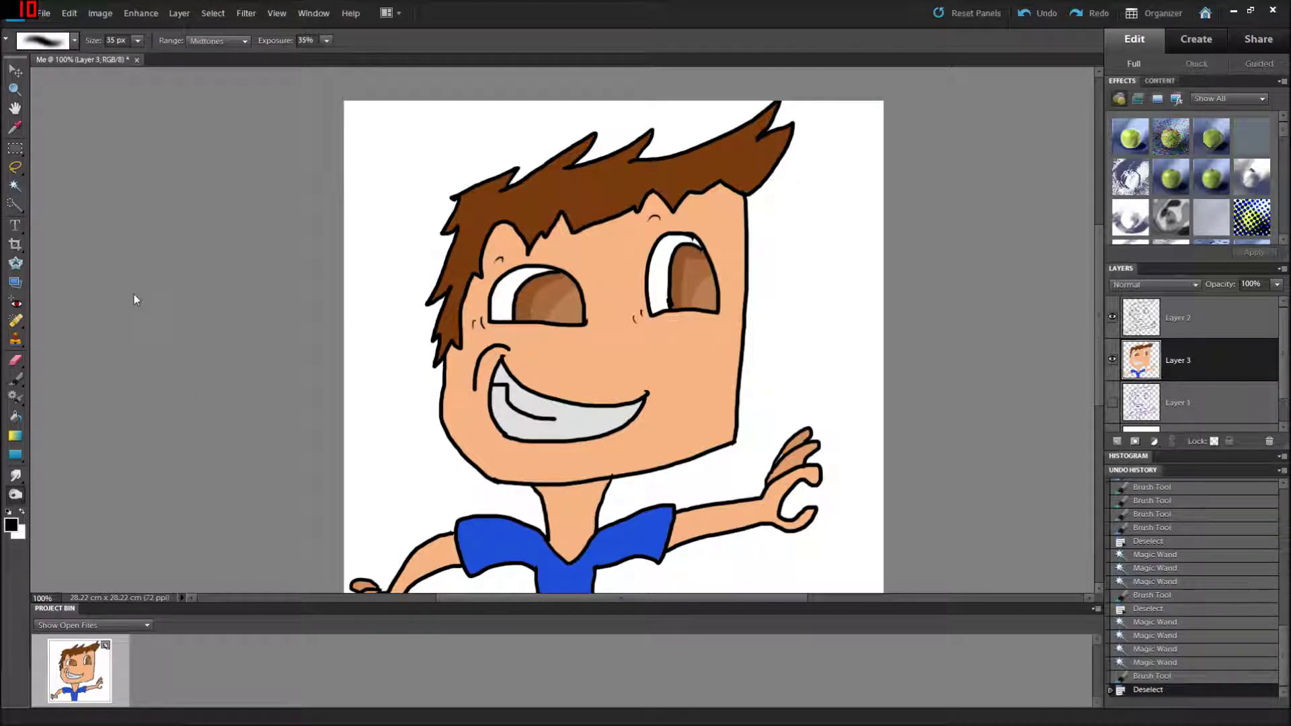
{"action": "left_click", "coordinate": [15, 186]}
{"action": "left_click", "coordinate": [598, 258]}
{"action": "left_click", "coordinate": [599, 258]}
{"action": "left_click", "coordinate": [598, 258]}
{"action": "left_click", "coordinate": [599, 258]}
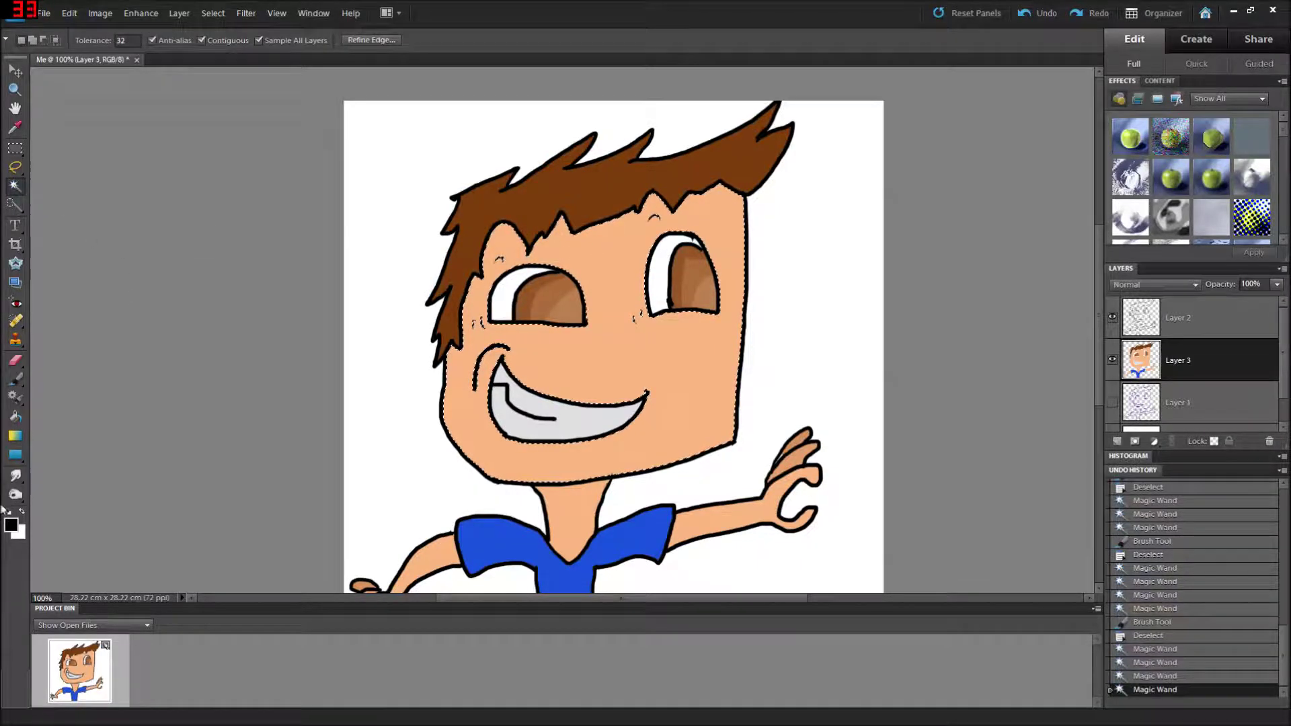
Darken the selected face skin along the left cheek, jawline, chin and hairline using the Burn tool with a 45 px brush.
{"action": "left_click", "coordinate": [14, 495]}
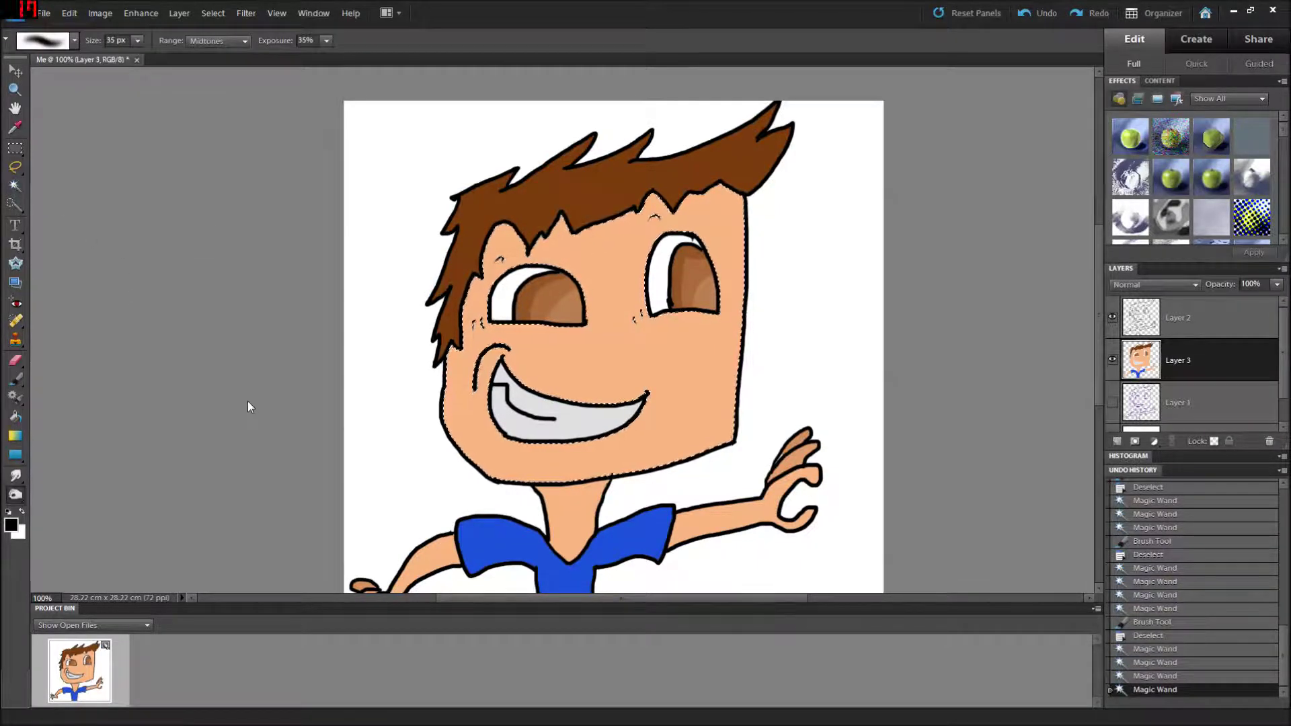
{"action": "key", "text": "bracketright"}
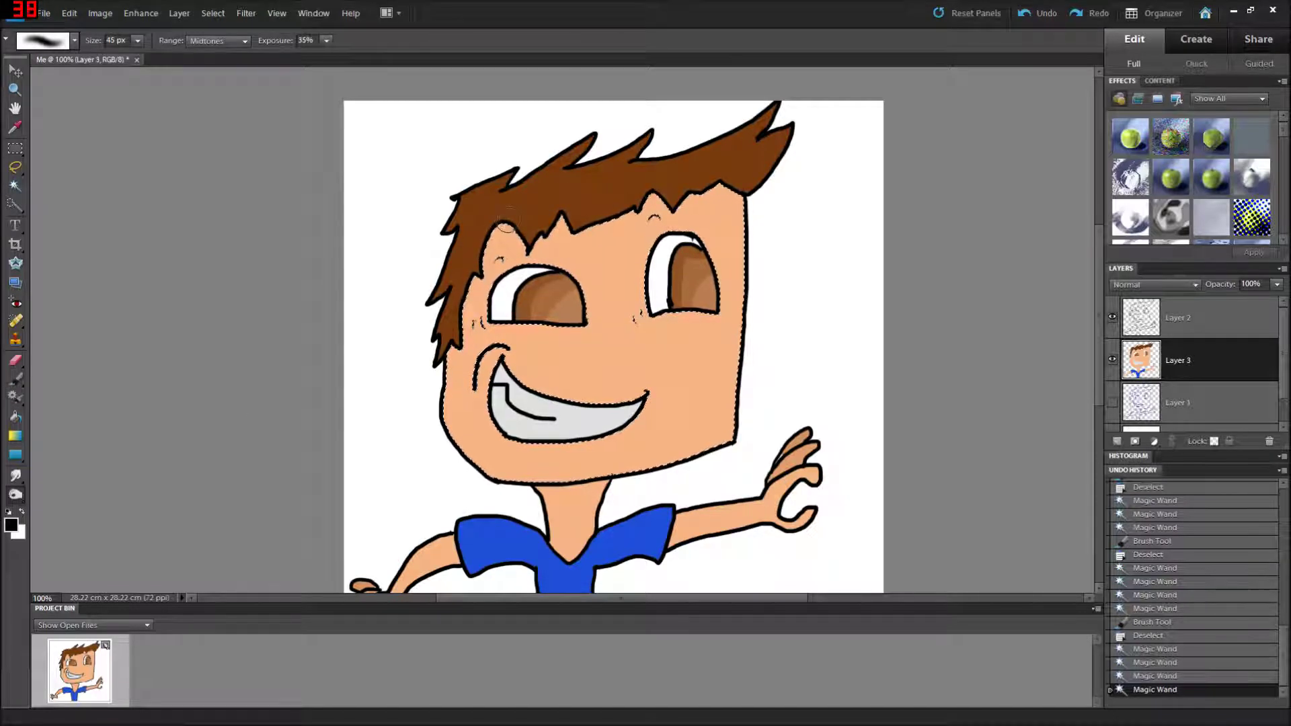
{"action": "mouse_move", "coordinate": [494, 250]}
{"action": "left_mouse_down"}
{"action": "mouse_move", "coordinate": [458, 351]}
{"action": "mouse_move", "coordinate": [443, 295]}
{"action": "mouse_move", "coordinate": [437, 345]}
{"action": "mouse_move", "coordinate": [423, 326]}
{"action": "mouse_move", "coordinate": [462, 352]}
{"action": "mouse_move", "coordinate": [443, 399]}
{"action": "mouse_move", "coordinate": [472, 461]}
{"action": "mouse_move", "coordinate": [497, 487]}
{"action": "mouse_move", "coordinate": [562, 349]}
{"action": "mouse_move", "coordinate": [598, 446]}
{"action": "mouse_move", "coordinate": [505, 444]}
{"action": "mouse_move", "coordinate": [494, 472]}
{"action": "mouse_move", "coordinate": [548, 476]}
{"action": "left_mouse_up"}
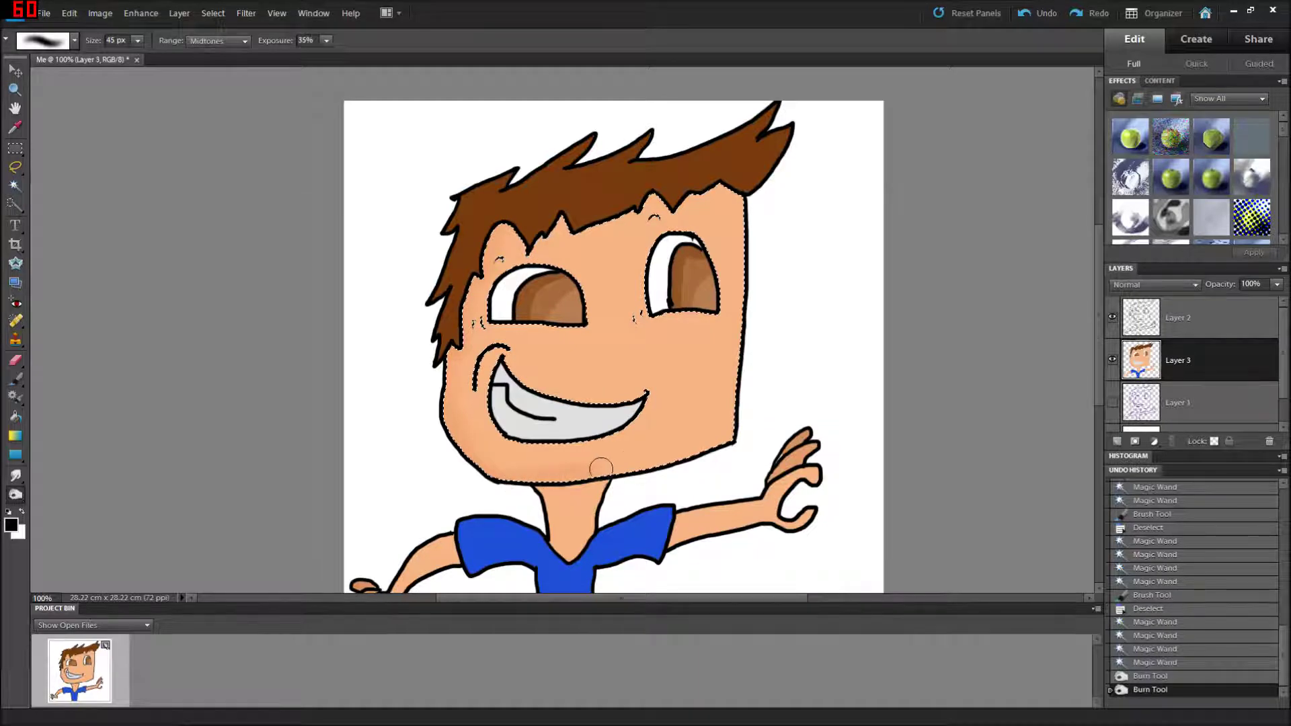
{"action": "left_click_drag", "start_coordinate": [720, 463], "coordinate": [733, 447]}
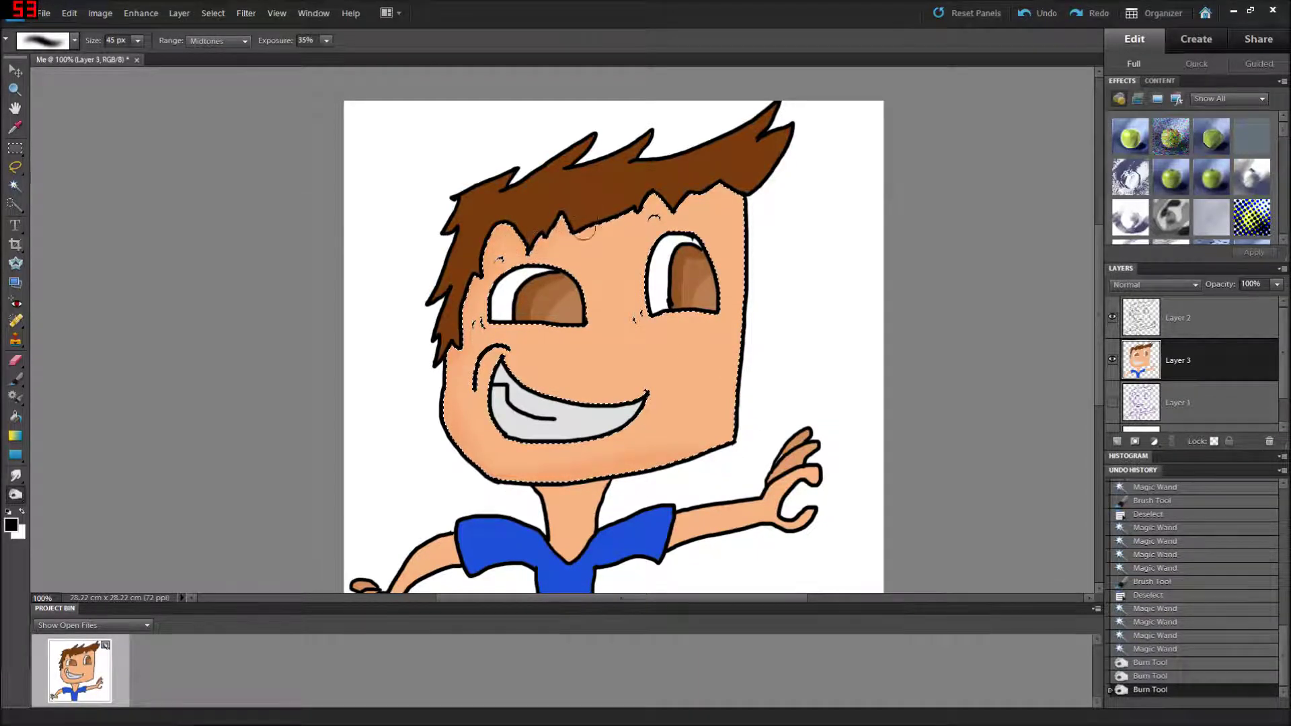
{"action": "left_click_drag", "start_coordinate": [663, 191], "coordinate": [676, 198]}
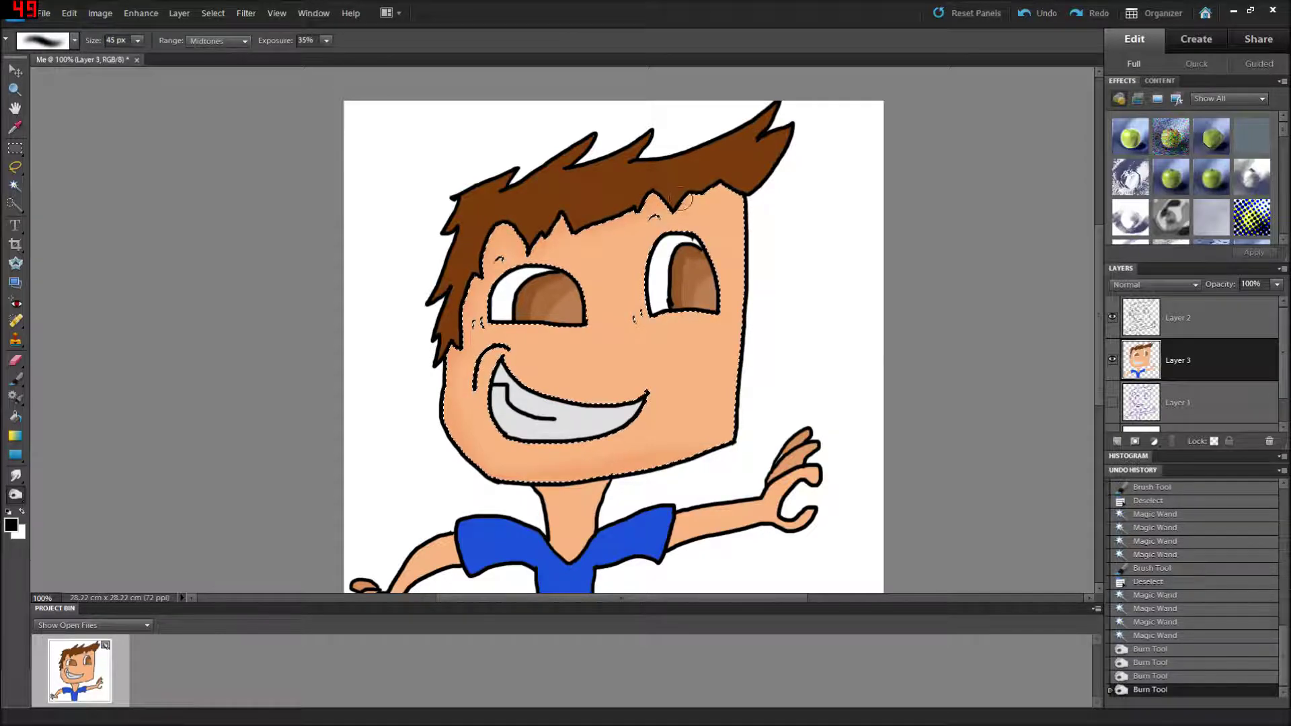
{"action": "left_click", "coordinate": [604, 361]}
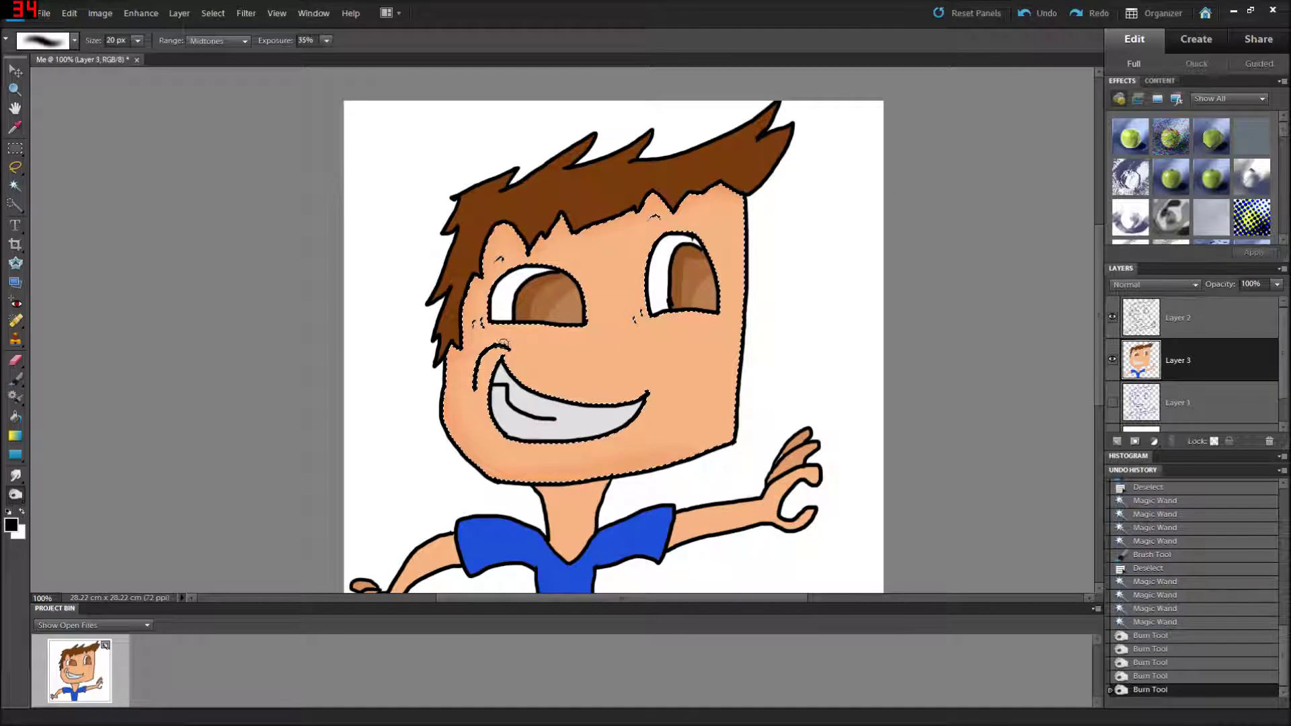
Burn shading around the smile crease, both eyes and the face's left edge beside the hair, using 20 to 30 px brushes.
{"action": "left_click_drag", "start_coordinate": [490, 350], "coordinate": [497, 281]}
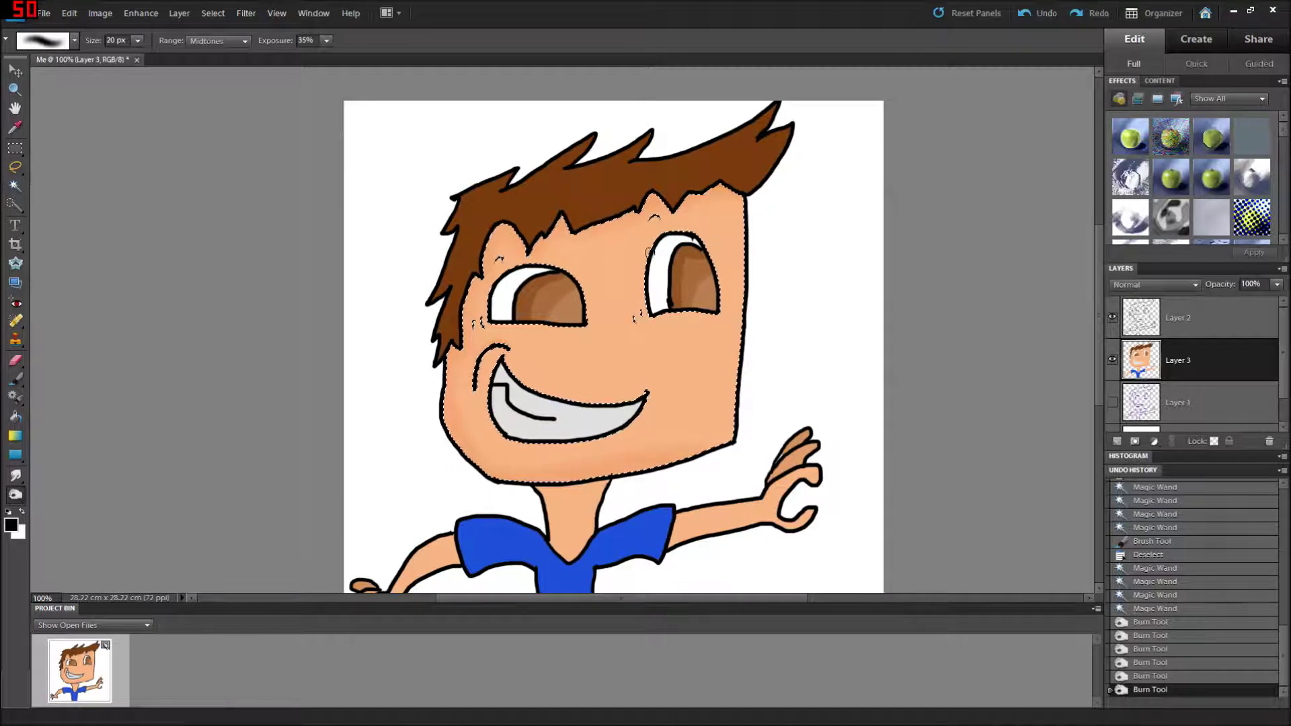
{"action": "mouse_move", "coordinate": [644, 313]}
{"action": "left_mouse_down"}
{"action": "mouse_move", "coordinate": [468, 298]}
{"action": "mouse_move", "coordinate": [514, 273]}
{"action": "mouse_move", "coordinate": [486, 302]}
{"action": "mouse_move", "coordinate": [492, 260]}
{"action": "left_mouse_up"}
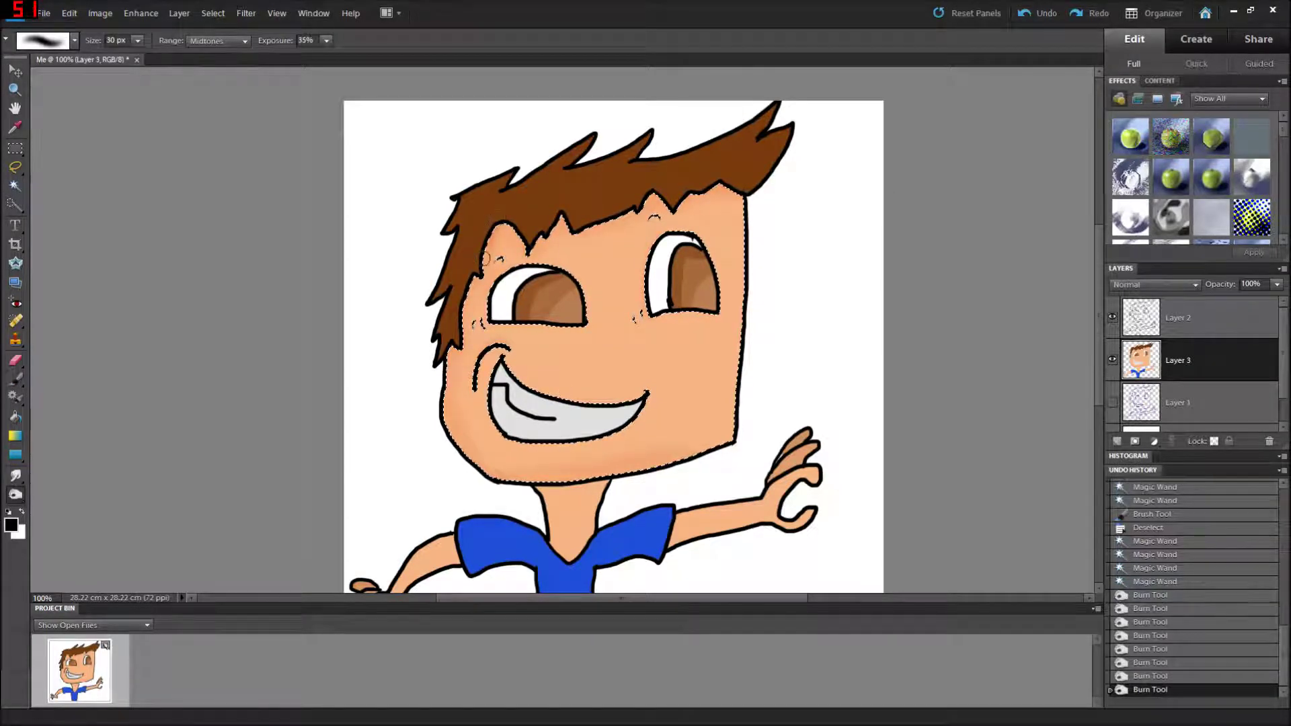
{"action": "left_click_drag", "start_coordinate": [485, 253], "coordinate": [471, 323]}
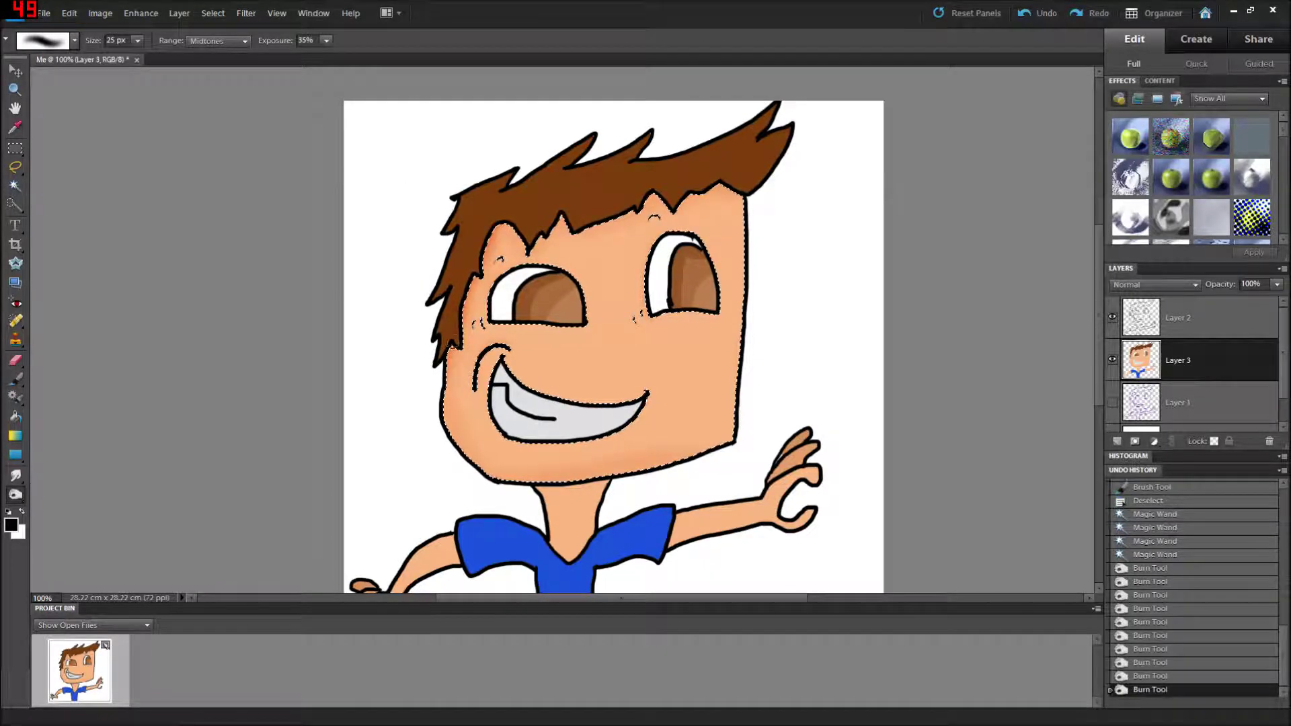
{"action": "left_click_drag", "start_coordinate": [467, 306], "coordinate": [457, 325]}
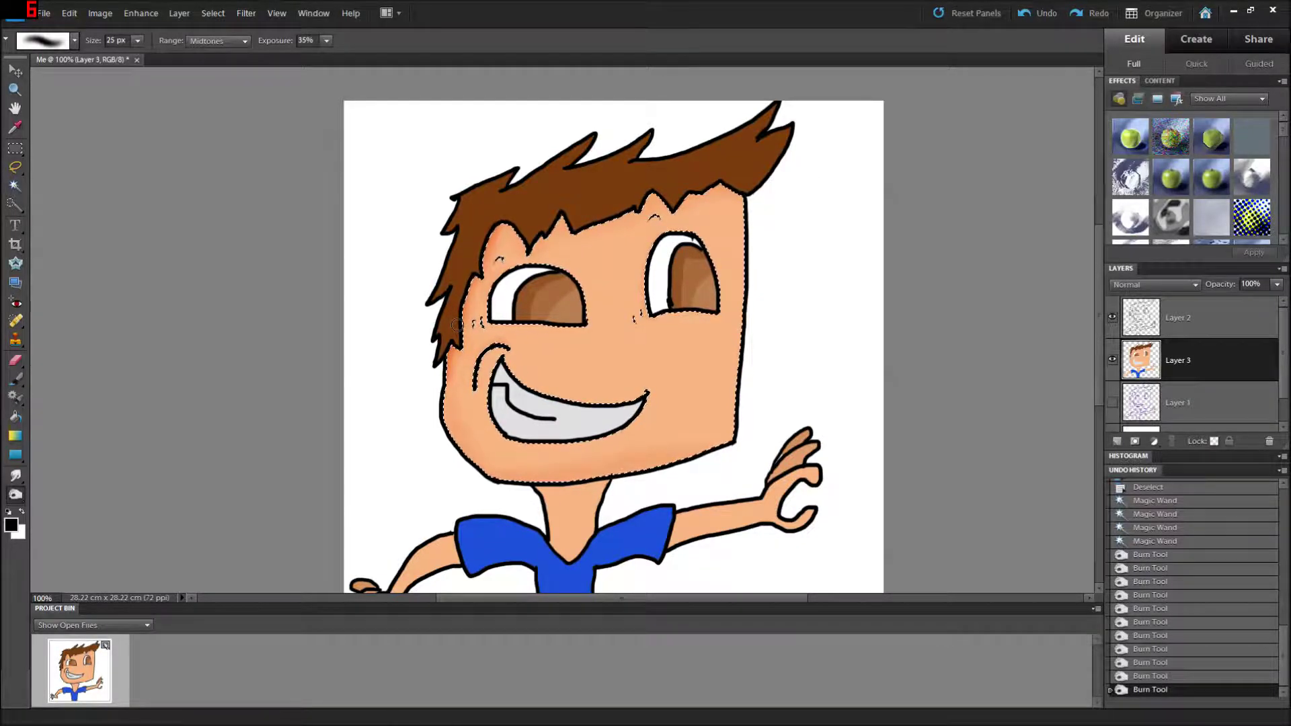
{"action": "left_click", "coordinate": [328, 41]}
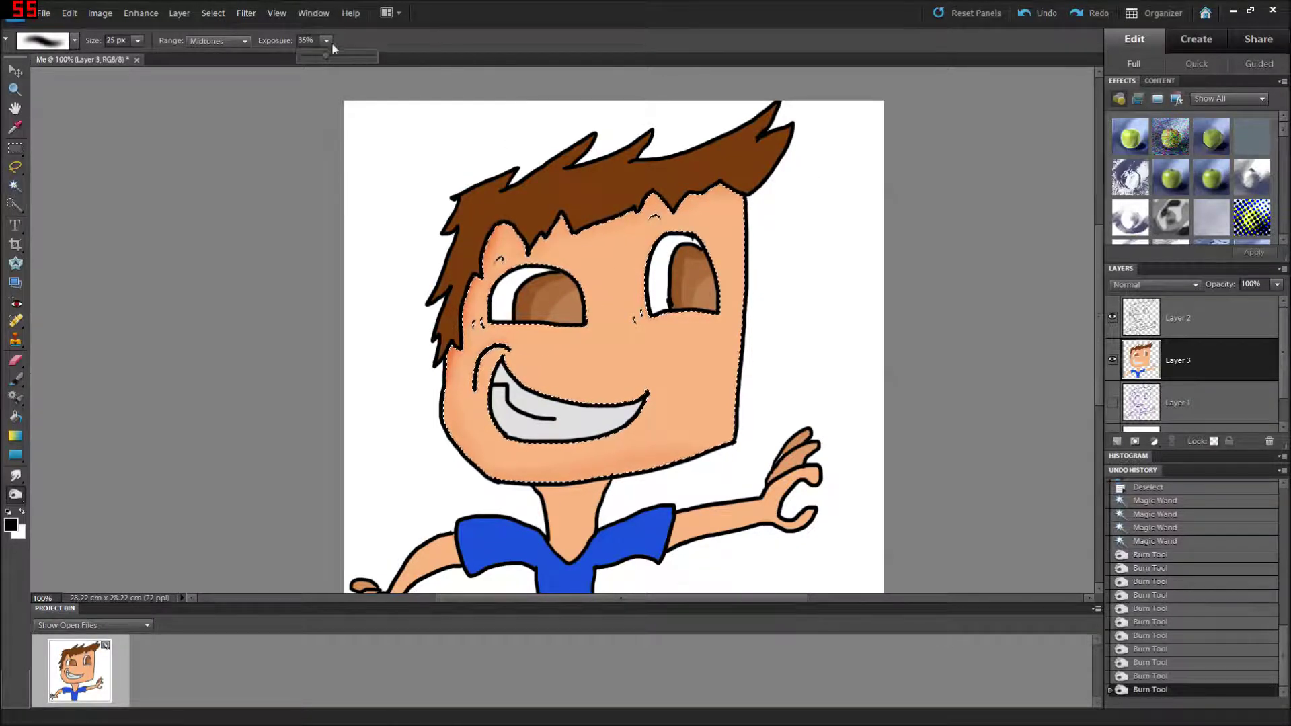
{"action": "left_click", "coordinate": [628, 266]}
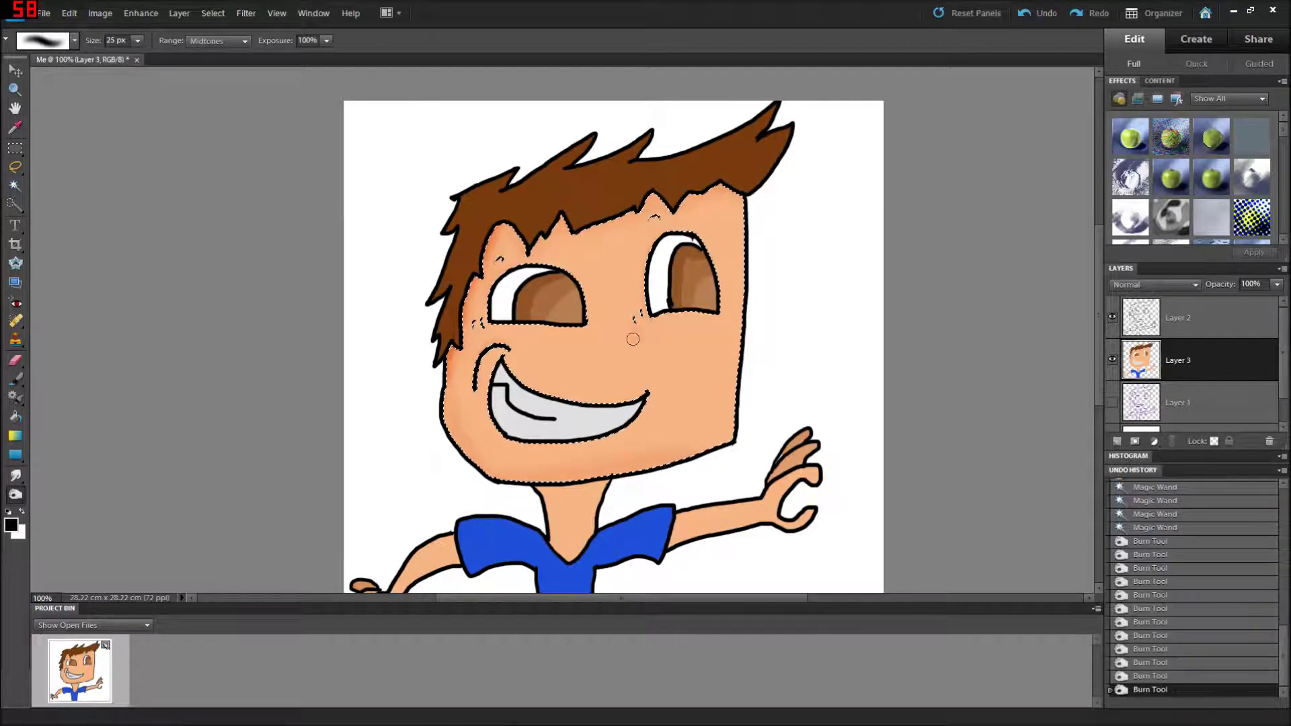
{"action": "left_click", "coordinate": [1038, 13]}
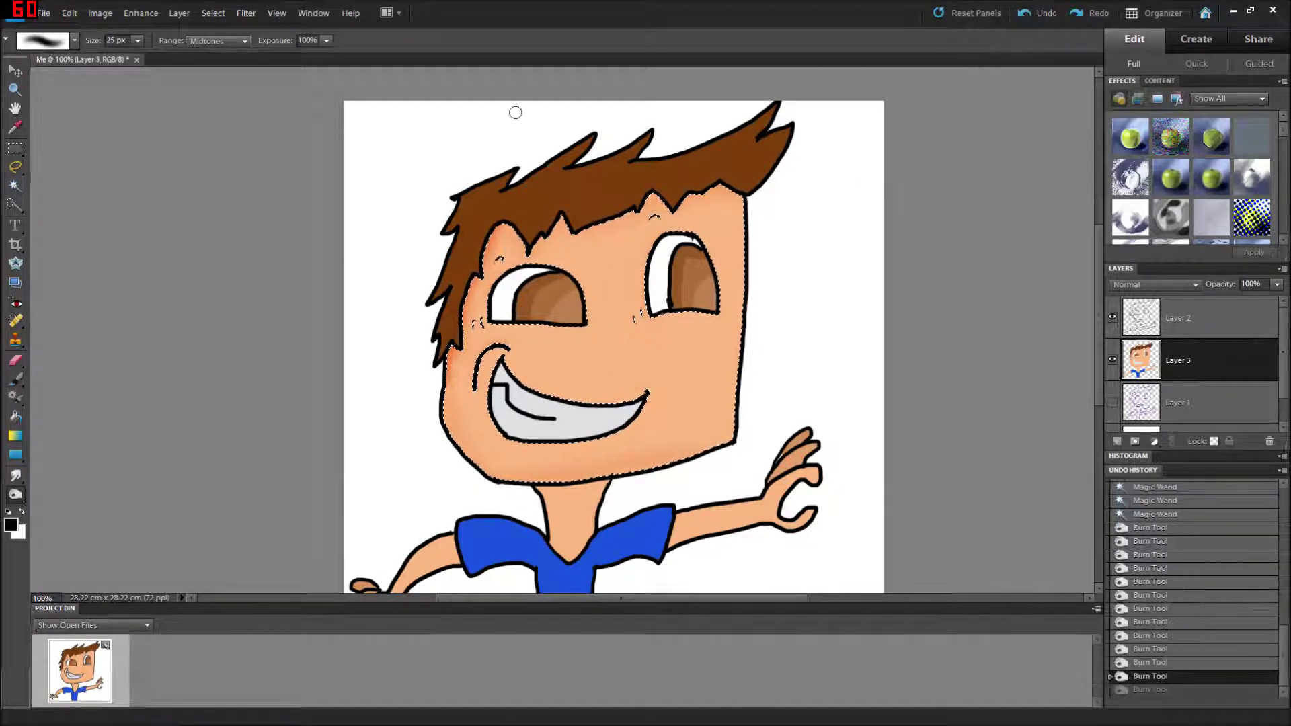
{"action": "left_click", "coordinate": [327, 40]}
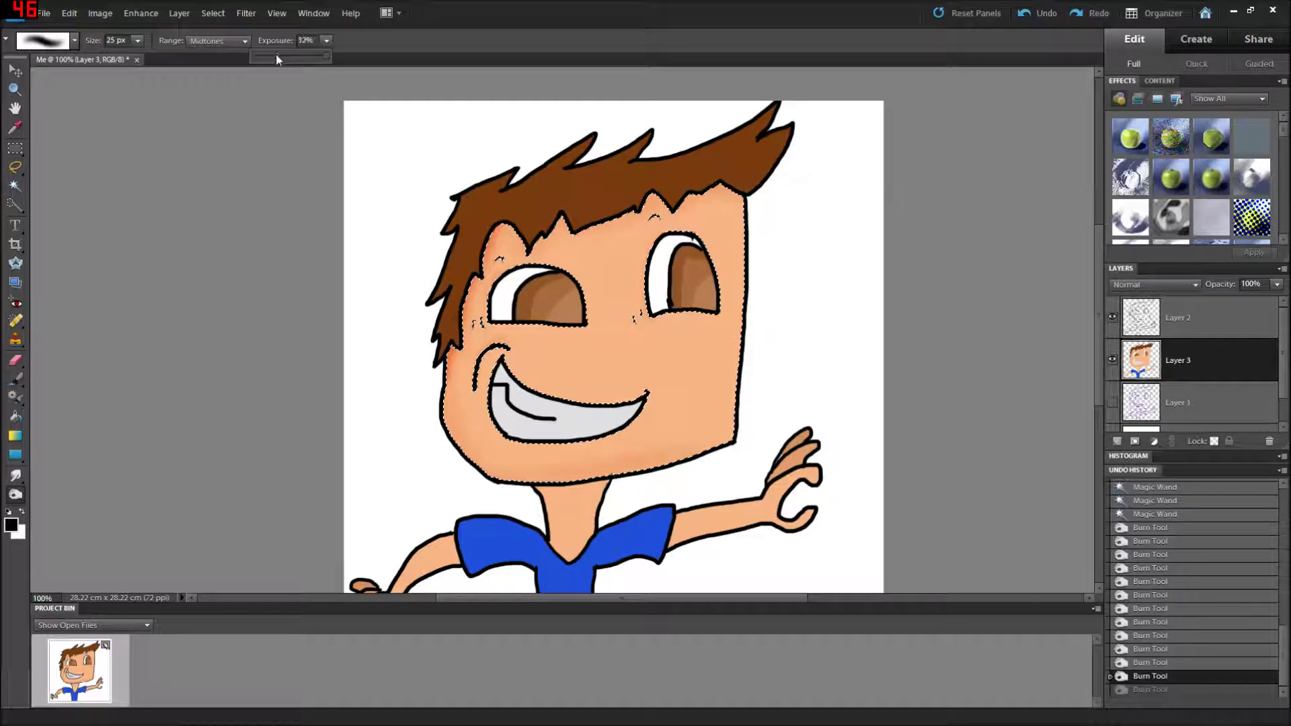
{"action": "left_click_drag", "start_coordinate": [275, 61], "coordinate": [278, 61]}
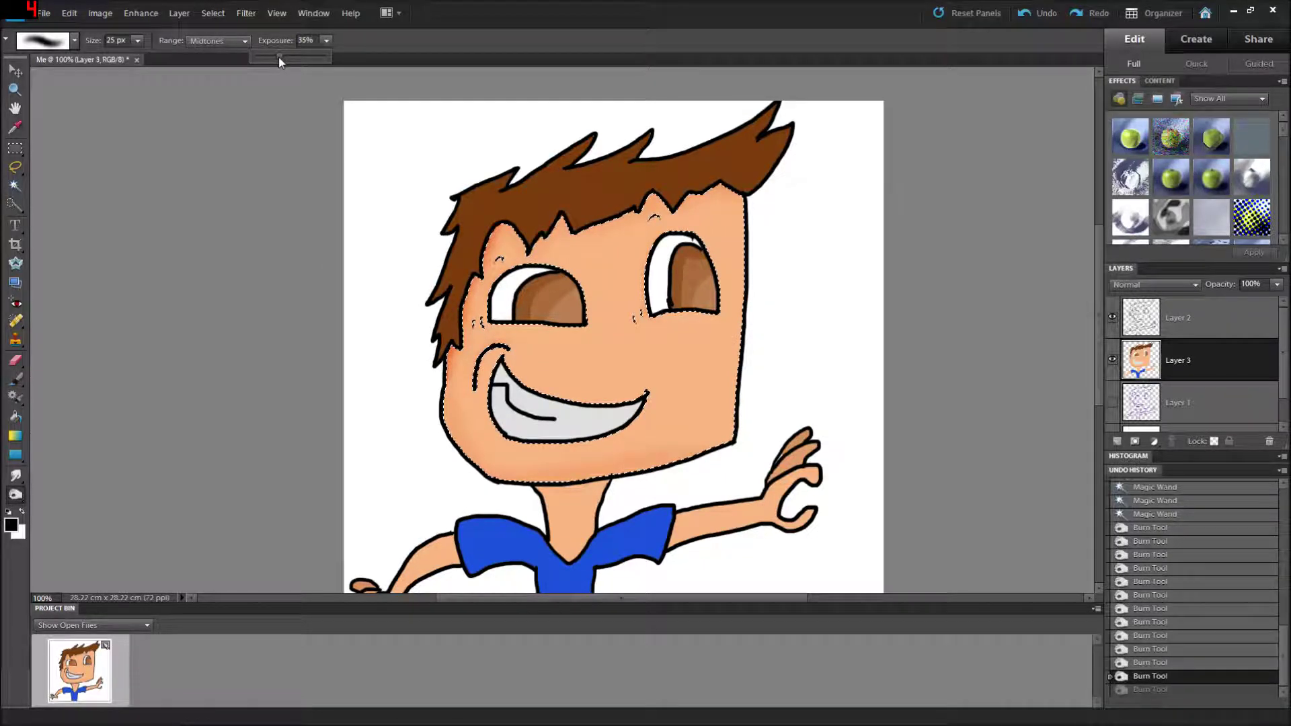
{"action": "left_click_drag", "start_coordinate": [277, 56], "coordinate": [278, 57]}
Burn more shading into the forehead skin beneath the hair spikes, reducing the brush to 20 px at 35% exposure.
{"action": "left_click", "coordinate": [503, 284]}
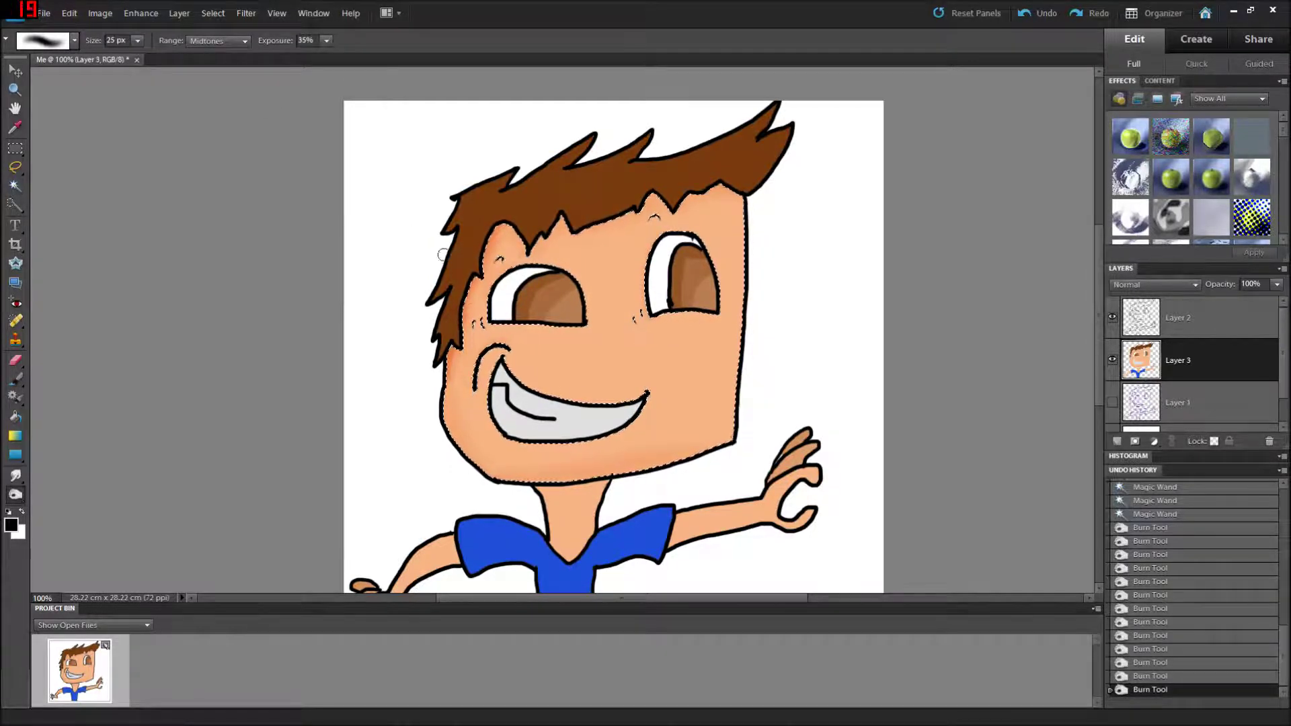
{"action": "left_click", "coordinate": [17, 188]}
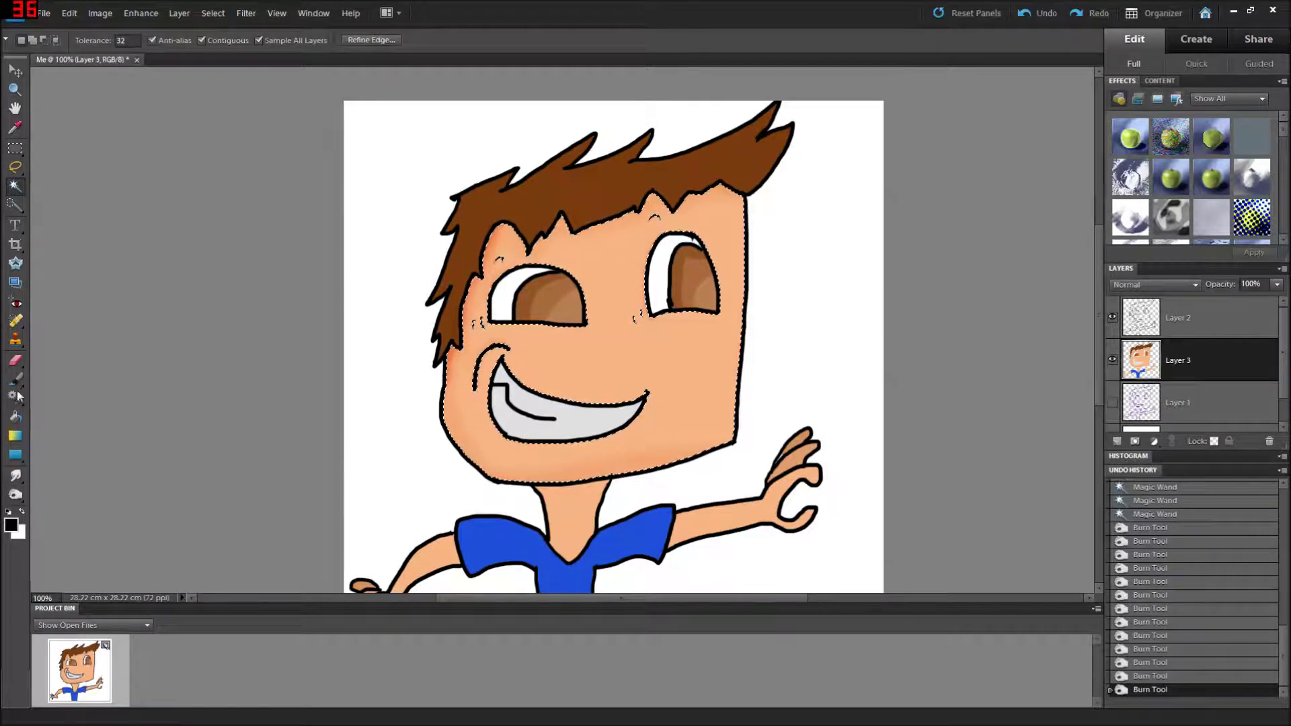
{"action": "left_click", "coordinate": [19, 491]}
{"action": "key", "text": "bracketleft"}
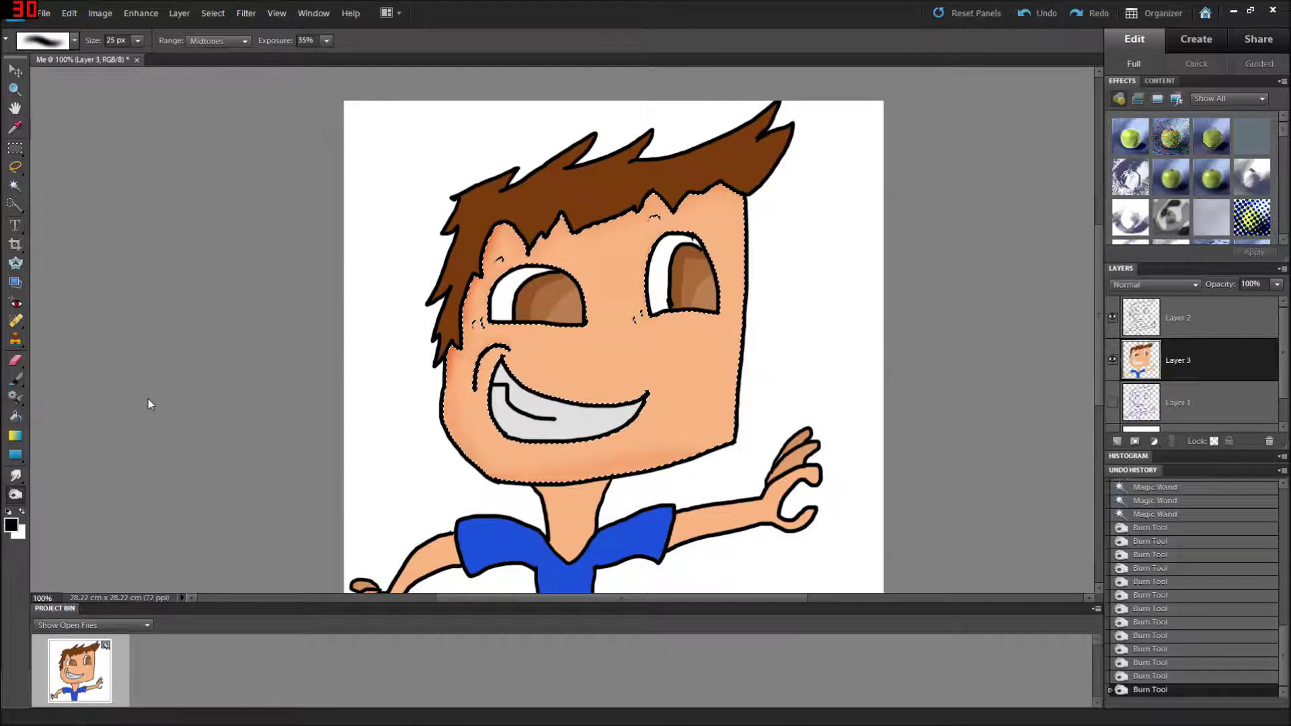
{"action": "left_click", "coordinate": [564, 222]}
{"action": "left_click_drag", "start_coordinate": [563, 218], "coordinate": [563, 219]}
{"action": "left_click_drag", "start_coordinate": [641, 205], "coordinate": [672, 200]}
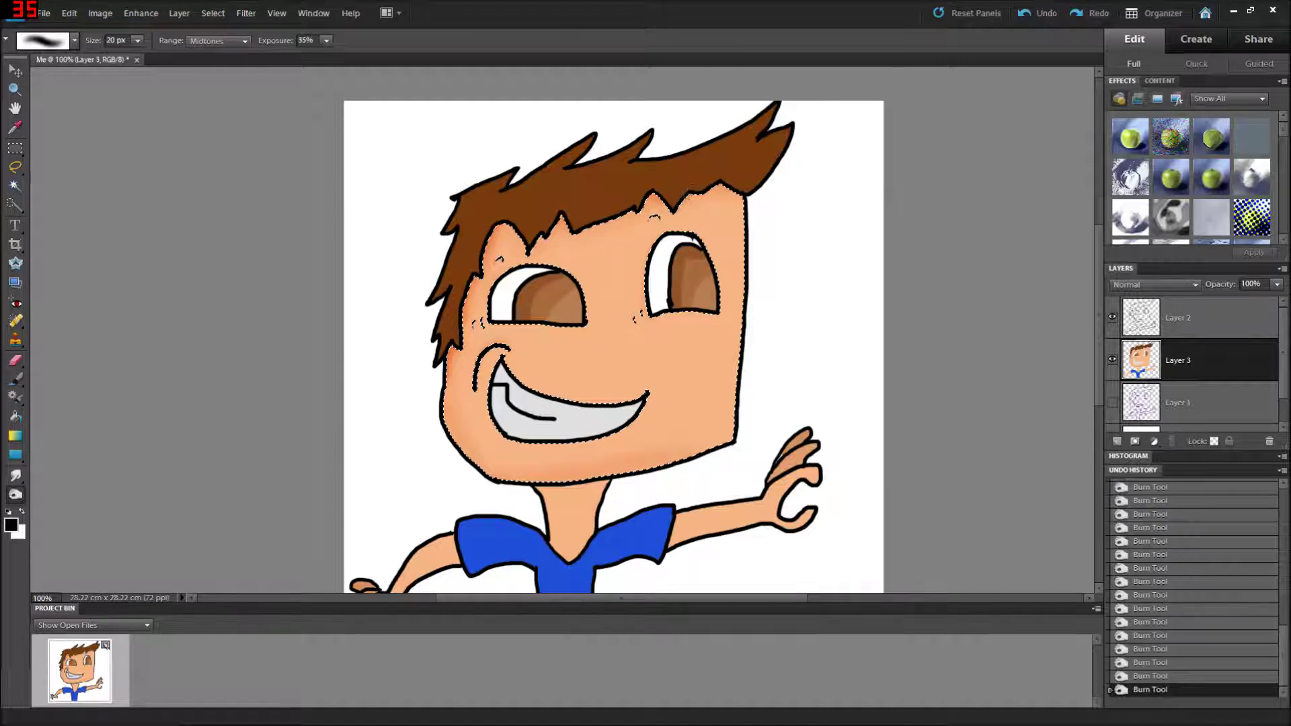
Select the character's brown hair with the Magic Wand.
{"action": "left_click", "coordinate": [15, 186]}
{"action": "left_click", "coordinate": [617, 193]}
{"action": "left_click", "coordinate": [616, 191]}
{"action": "left_click", "coordinate": [616, 192]}
Darken the hair's left side and upper outline up to the tip of the quiff using the Burn tool at 30 px.
{"action": "left_click", "coordinate": [15, 494]}
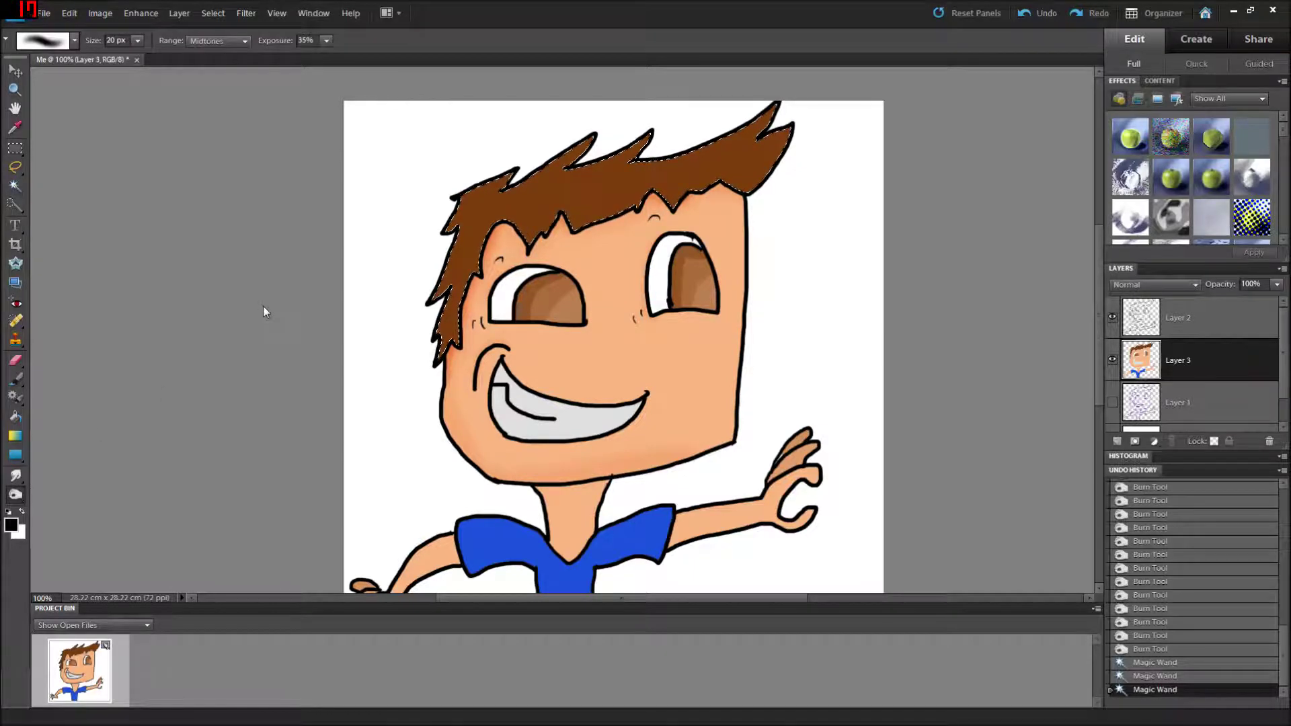
{"action": "key", "text": "bracketright"}
{"action": "left_click_drag", "start_coordinate": [464, 190], "coordinate": [450, 248]}
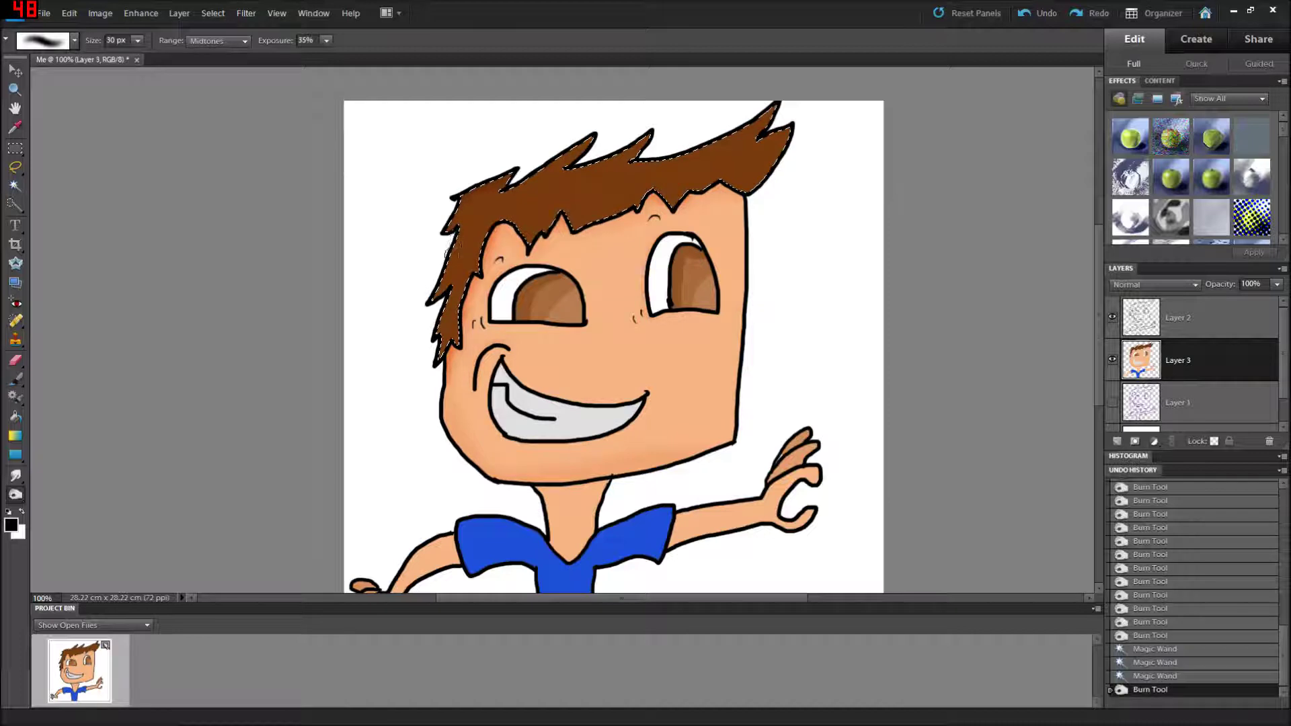
{"action": "left_click_drag", "start_coordinate": [432, 297], "coordinate": [440, 322]}
{"action": "left_click_drag", "start_coordinate": [460, 274], "coordinate": [467, 229]}
{"action": "mouse_move", "coordinate": [540, 166]}
{"action": "left_mouse_down"}
{"action": "mouse_move", "coordinate": [590, 132]}
{"action": "mouse_move", "coordinate": [637, 157]}
{"action": "mouse_move", "coordinate": [587, 159]}
{"action": "mouse_move", "coordinate": [649, 130]}
{"action": "mouse_move", "coordinate": [650, 73]}
{"action": "mouse_move", "coordinate": [747, 79]}
{"action": "mouse_move", "coordinate": [726, 128]}
{"action": "mouse_move", "coordinate": [775, 106]}
{"action": "left_mouse_up"}
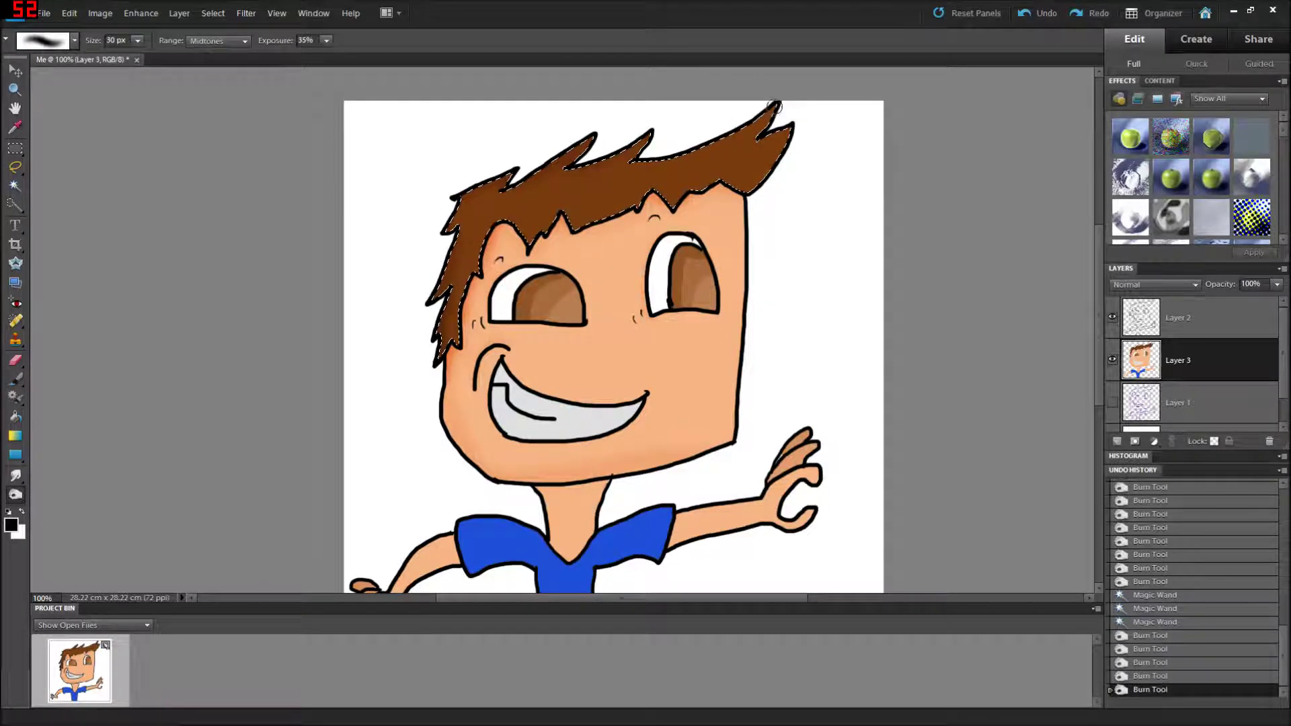
{"action": "mouse_move", "coordinate": [715, 135]}
{"action": "left_mouse_down"}
{"action": "mouse_move", "coordinate": [679, 151]}
{"action": "mouse_move", "coordinate": [733, 129]}
{"action": "mouse_move", "coordinate": [693, 176]}
{"action": "mouse_move", "coordinate": [686, 113]}
{"action": "left_mouse_up"}
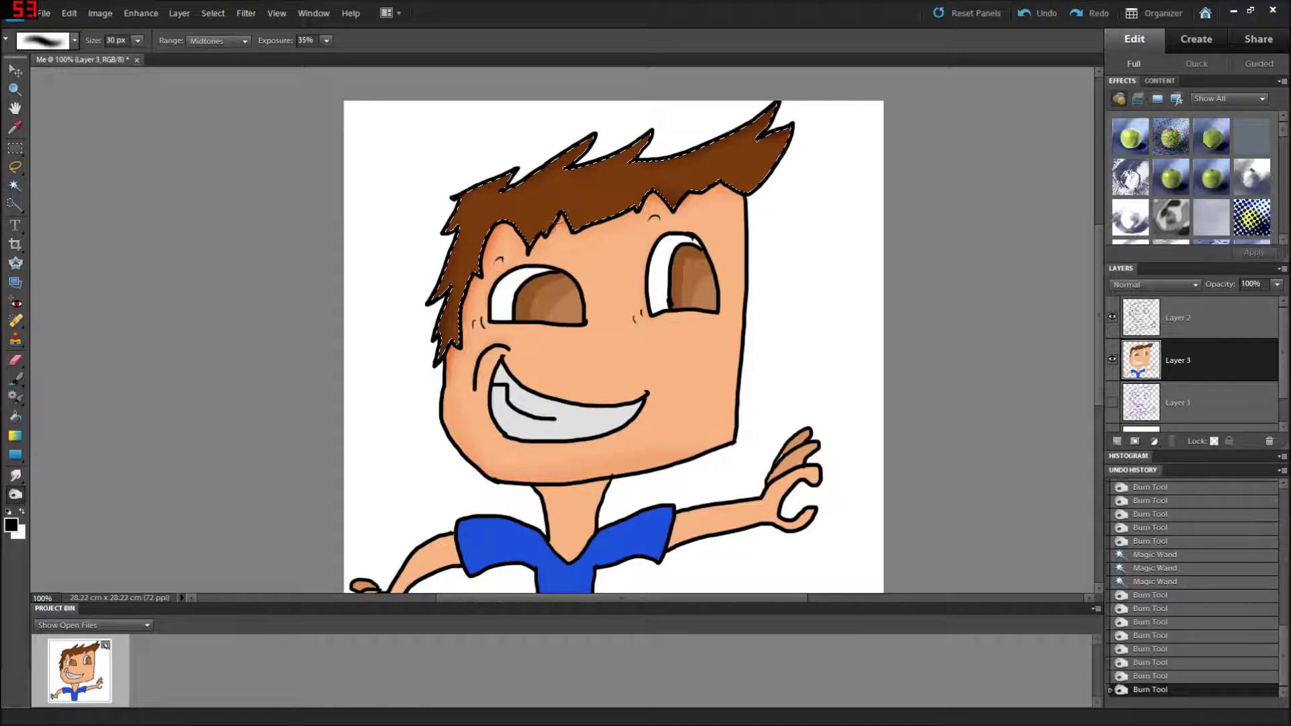
Burn shading into the fringe's lower edge and the spiky tips on the hair's left side, and deselect.
{"action": "left_click_drag", "start_coordinate": [519, 250], "coordinate": [558, 225]}
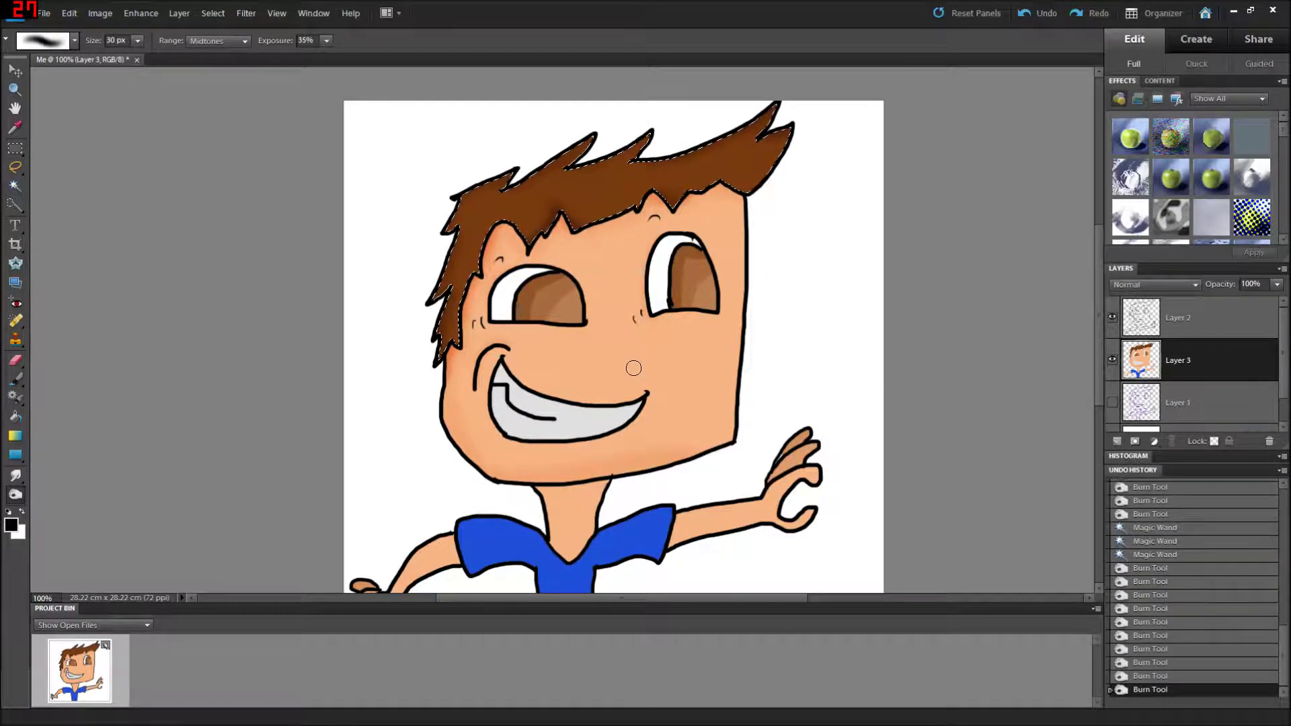
{"action": "left_click_drag", "start_coordinate": [626, 211], "coordinate": [635, 182]}
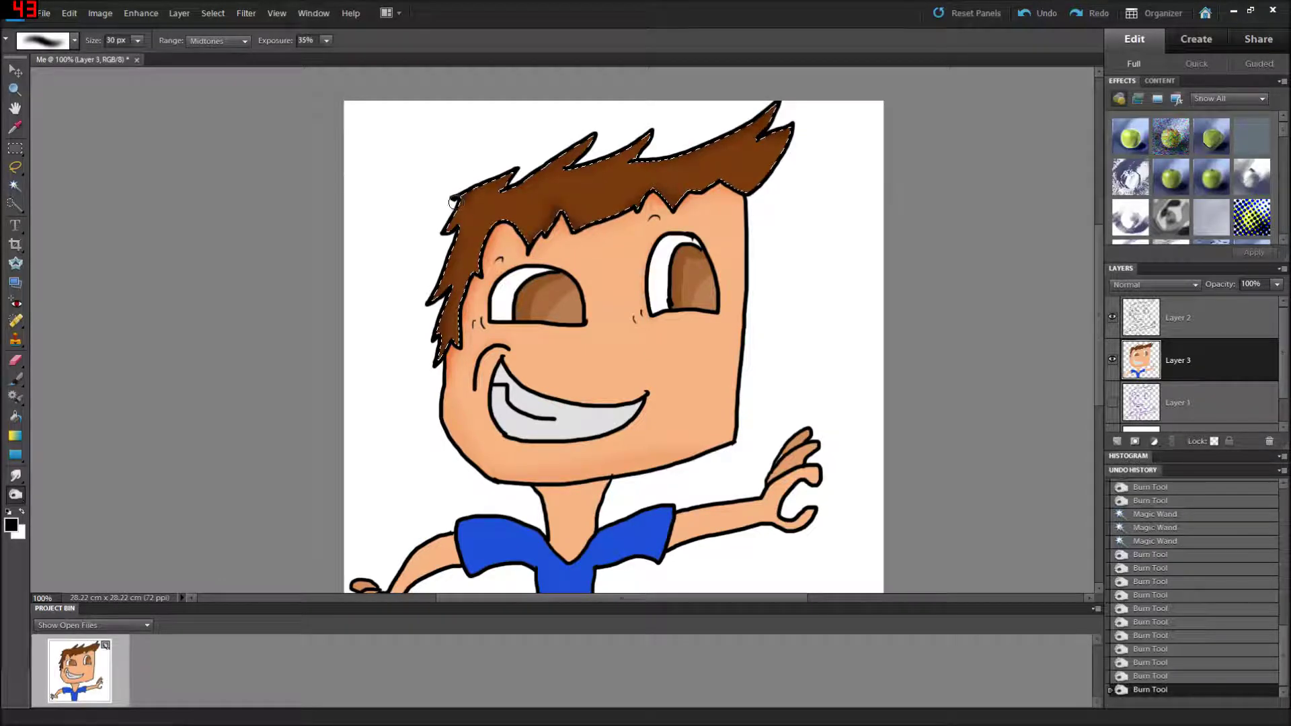
{"action": "left_click_drag", "start_coordinate": [444, 224], "coordinate": [452, 236]}
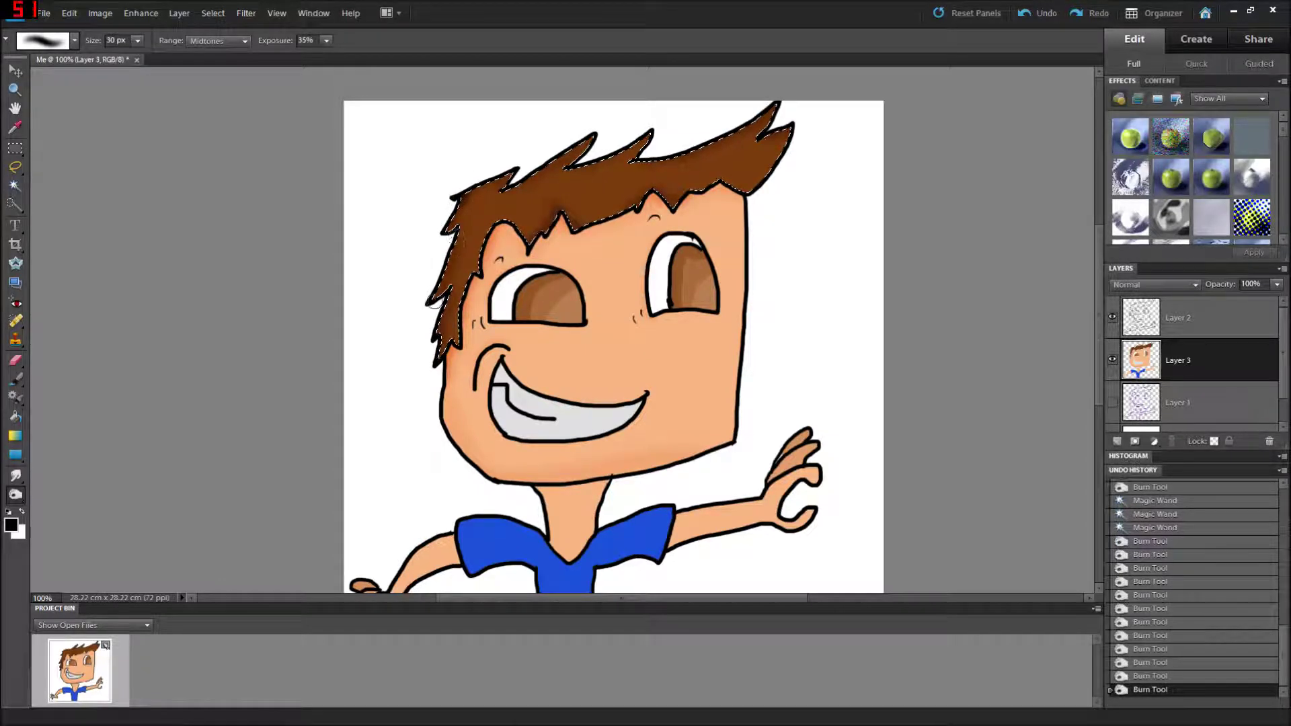
{"action": "left_click_drag", "start_coordinate": [435, 302], "coordinate": [451, 247]}
{"action": "left_click_drag", "start_coordinate": [438, 302], "coordinate": [434, 341]}
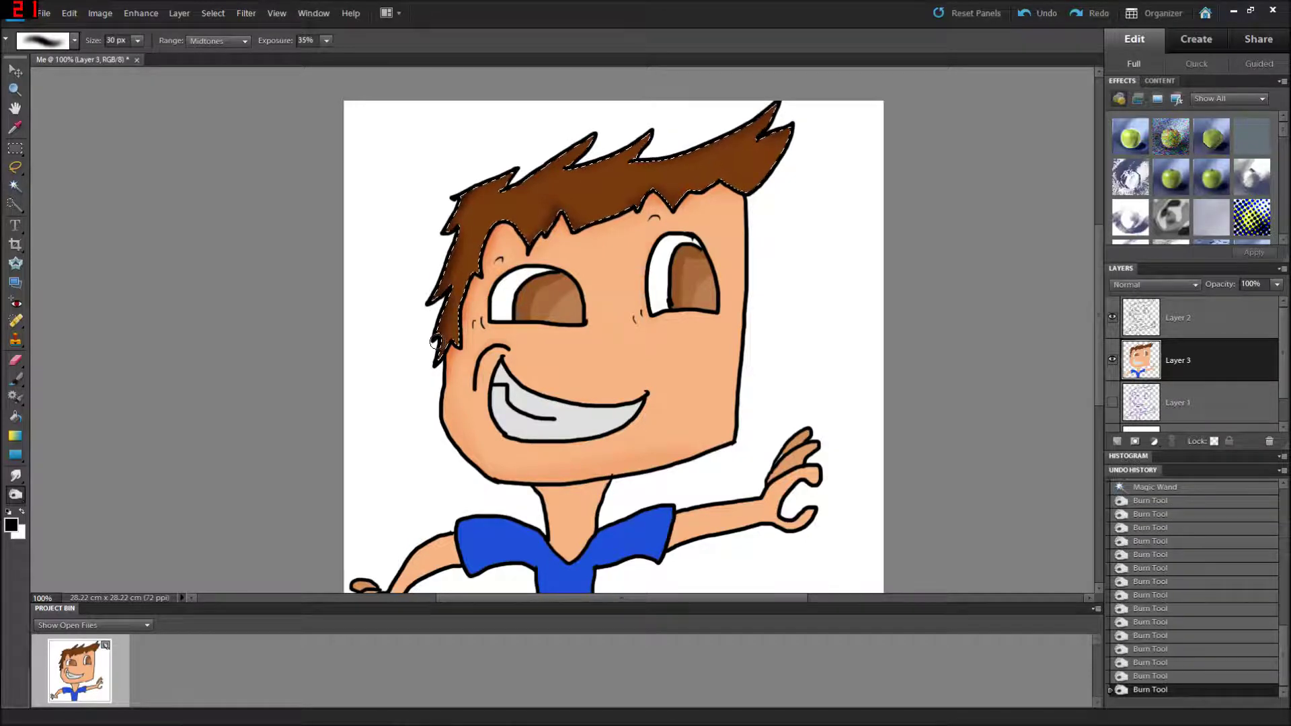
{"action": "left_click", "coordinate": [14, 184]}
{"action": "key", "text": "ctrl+d"}
Select the skin of both arms and hands together with the Magic Wand.
{"action": "scroll", "coordinate": [202, 222], "scroll_direction": "down", "scroll_amount": 1}
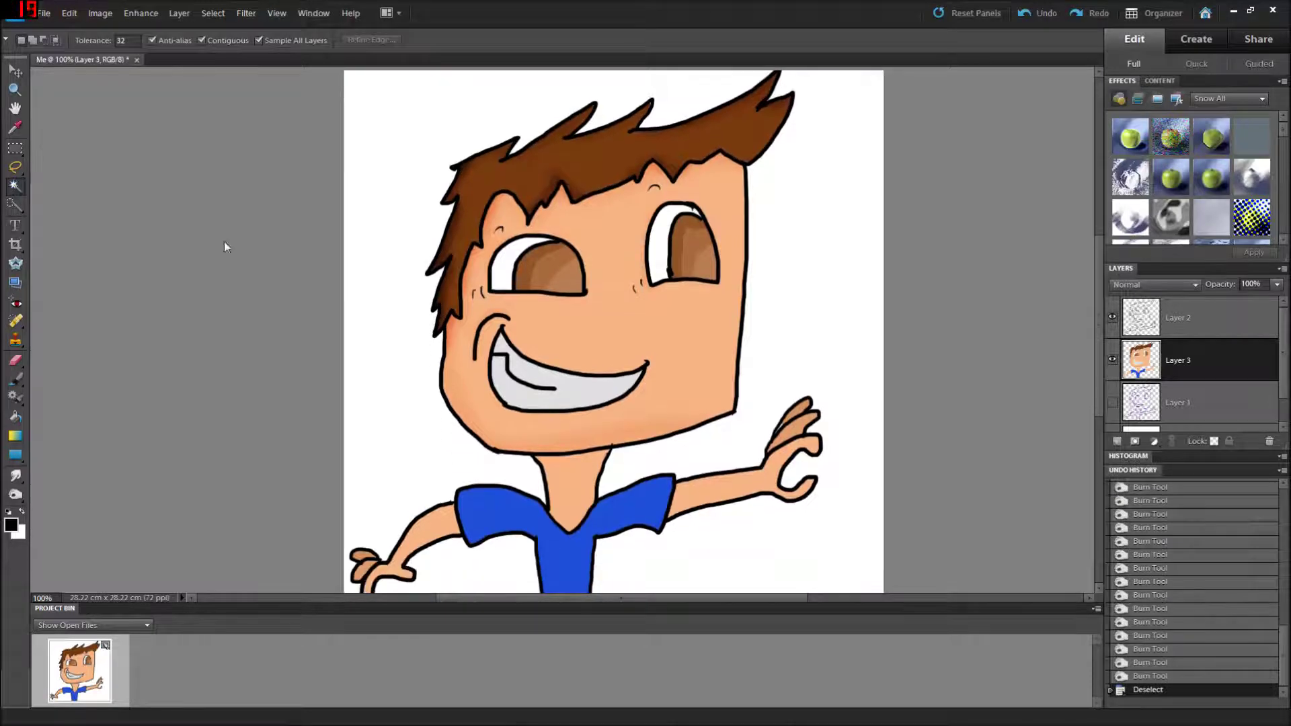
{"action": "scroll", "coordinate": [211, 234], "scroll_direction": "down", "scroll_amount": 4}
{"action": "left_click", "coordinate": [440, 407]}
{"action": "left_click", "coordinate": [712, 359], "text": "shift"}
{"action": "left_click", "coordinate": [666, 375], "text": "shift"}
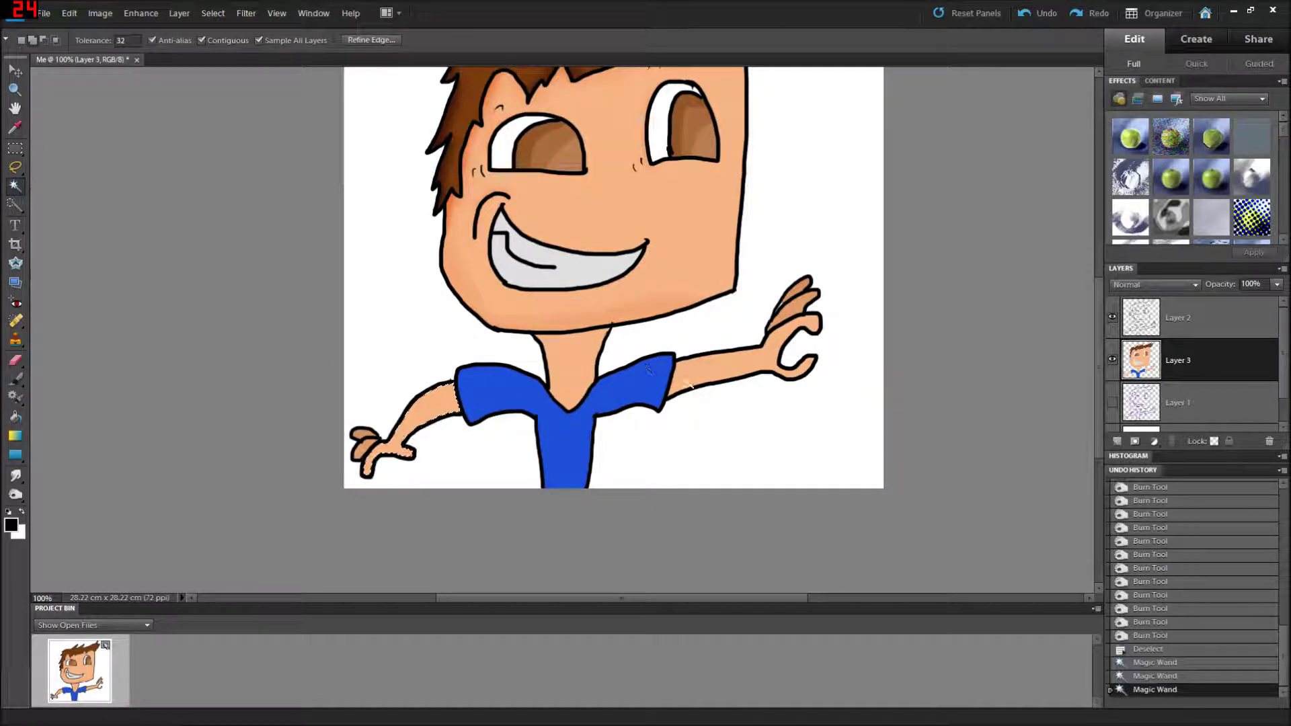
{"action": "left_click", "coordinate": [732, 370], "text": "shift"}
{"action": "left_click", "coordinate": [797, 337], "text": "shift"}
{"action": "left_click", "coordinate": [807, 316], "text": "shift"}
Burn shading onto the drawing's left arm near the sleeve, starting at 35 px and finishing with a 20 px brush.
{"action": "left_click", "coordinate": [15, 494]}
{"action": "key", "text": "bracketright"}
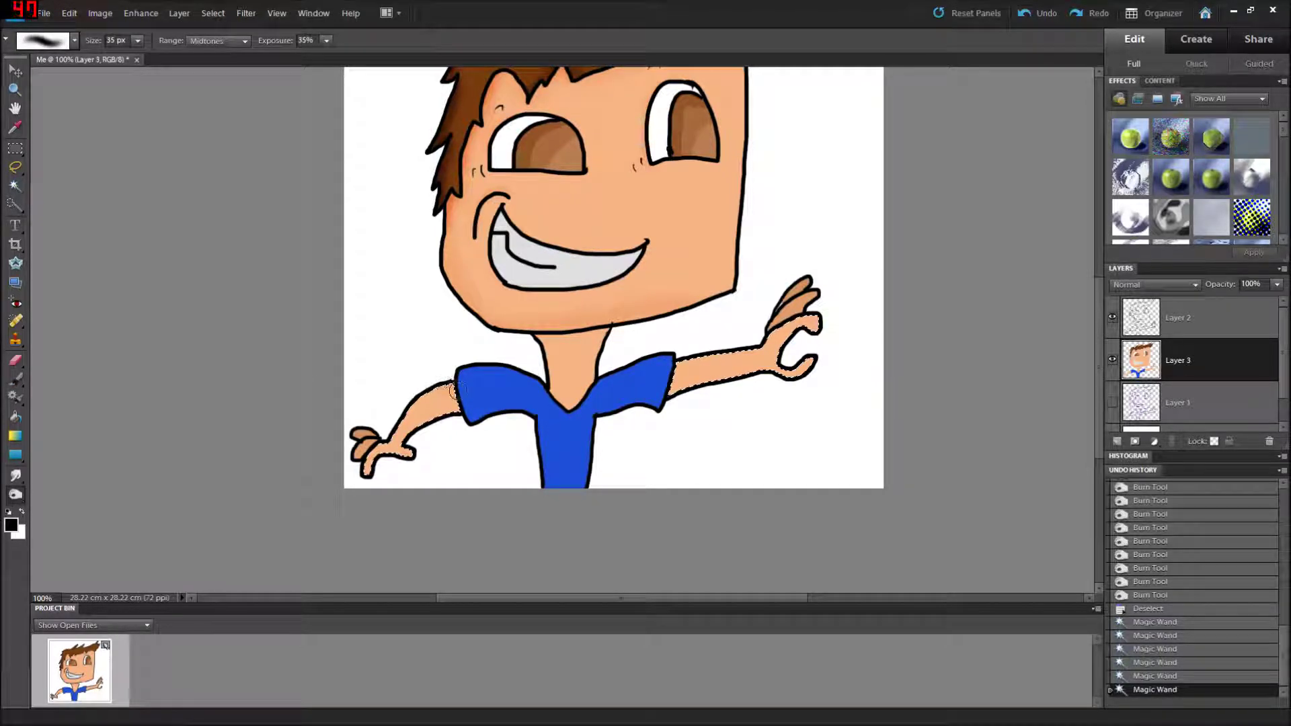
{"action": "mouse_move", "coordinate": [445, 416]}
{"action": "left_mouse_down"}
{"action": "mouse_move", "coordinate": [415, 429]}
{"action": "mouse_move", "coordinate": [402, 462]}
{"action": "mouse_move", "coordinate": [449, 409]}
{"action": "mouse_move", "coordinate": [419, 385]}
{"action": "mouse_move", "coordinate": [355, 427]}
{"action": "mouse_move", "coordinate": [346, 469]}
{"action": "mouse_move", "coordinate": [365, 478]}
{"action": "mouse_move", "coordinate": [447, 411]}
{"action": "left_mouse_up"}
{"action": "key", "text": "bracketleft"}
{"action": "key", "text": "bracketleft"}
{"action": "key", "text": "bracketleft"}
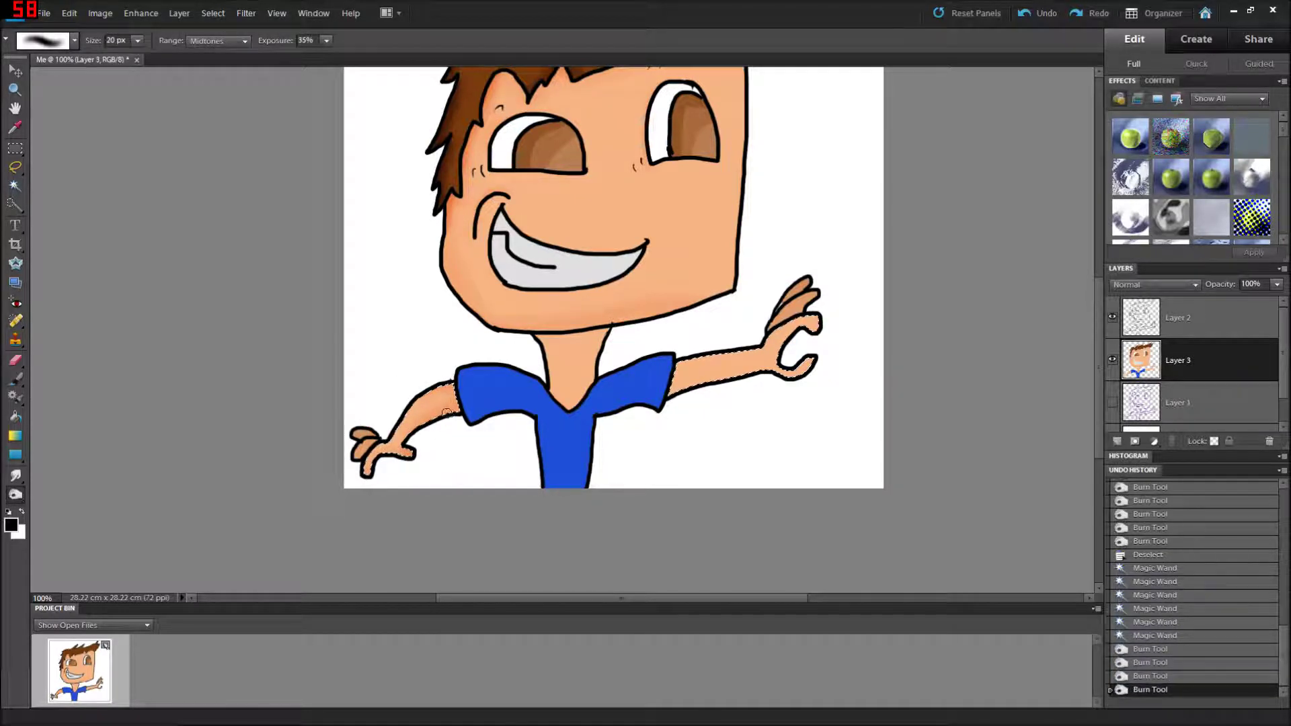
{"action": "left_click", "coordinate": [450, 408]}
Burn shading along the drawing's right arm from the sleeve towards the wrist with a 35 px brush, and deselect.
{"action": "key", "text": "bracketright"}
{"action": "key", "text": "bracketright"}
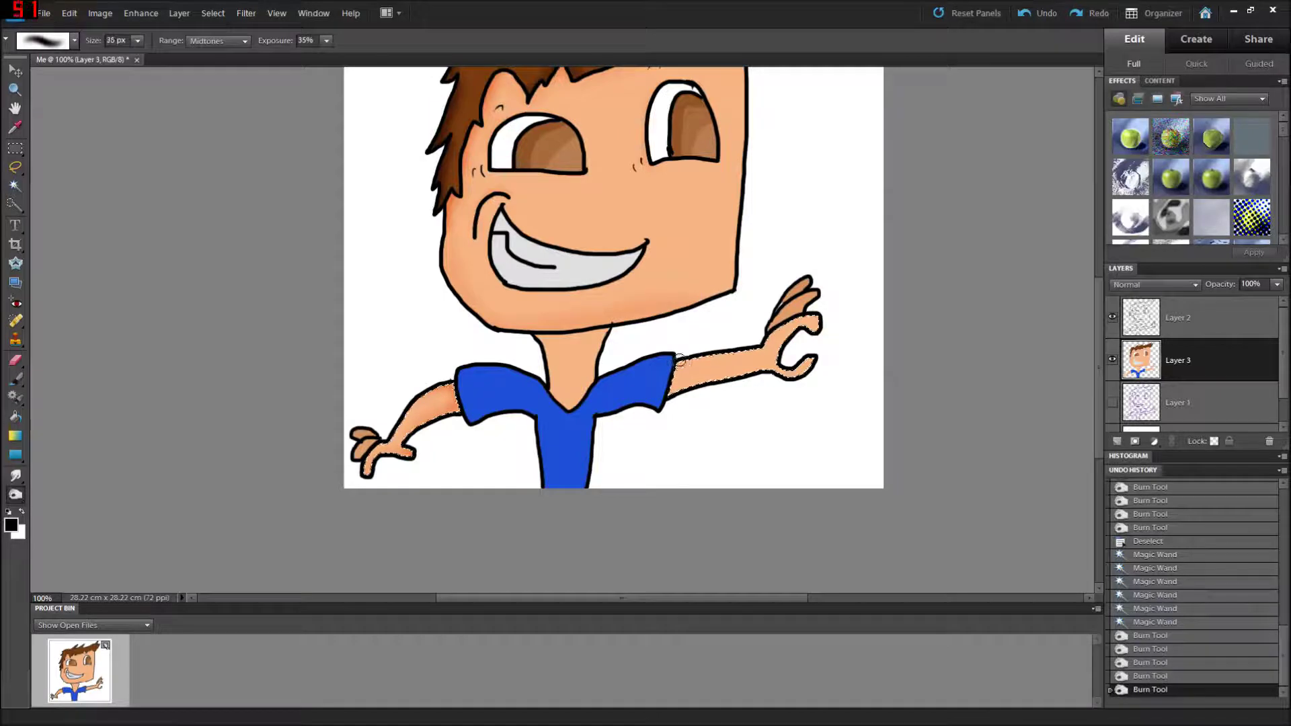
{"action": "mouse_move", "coordinate": [676, 392]}
{"action": "left_mouse_down"}
{"action": "mouse_move", "coordinate": [700, 361]}
{"action": "mouse_move", "coordinate": [767, 372]}
{"action": "mouse_move", "coordinate": [676, 388]}
{"action": "mouse_move", "coordinate": [816, 369]}
{"action": "mouse_move", "coordinate": [670, 393]}
{"action": "mouse_move", "coordinate": [706, 357]}
{"action": "mouse_move", "coordinate": [687, 359]}
{"action": "mouse_move", "coordinate": [819, 320]}
{"action": "mouse_move", "coordinate": [805, 336]}
{"action": "mouse_move", "coordinate": [820, 309]}
{"action": "mouse_move", "coordinate": [757, 338]}
{"action": "left_mouse_up"}
{"action": "left_click_drag", "start_coordinate": [683, 360], "coordinate": [684, 371]}
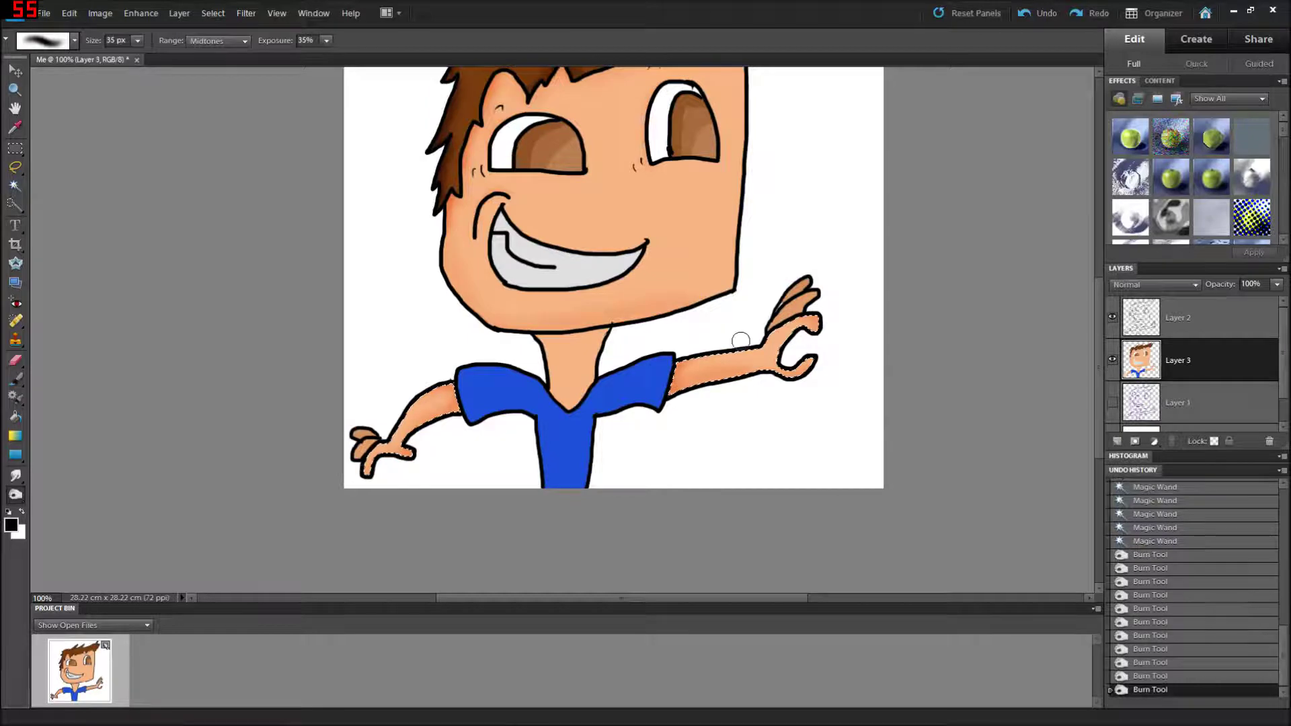
{"action": "key", "text": "w"}
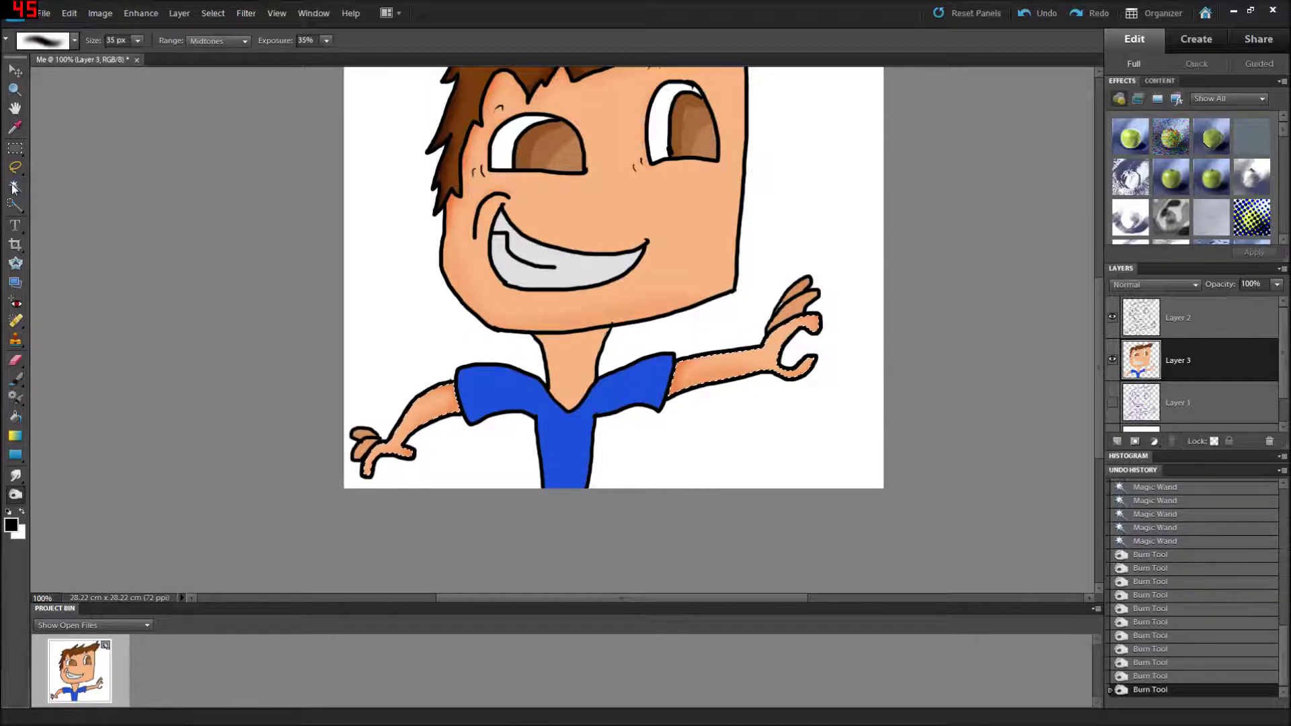
{"action": "key", "text": "ctrl+d"}
Select the darker fingers of the drawing's left hand with the Magic Wand.
{"action": "scroll", "coordinate": [292, 357], "scroll_direction": "down", "scroll_amount": 2}
{"action": "left_click", "coordinate": [363, 414]}
{"action": "left_click", "coordinate": [365, 428]}
{"action": "left_click", "coordinate": [368, 426]}
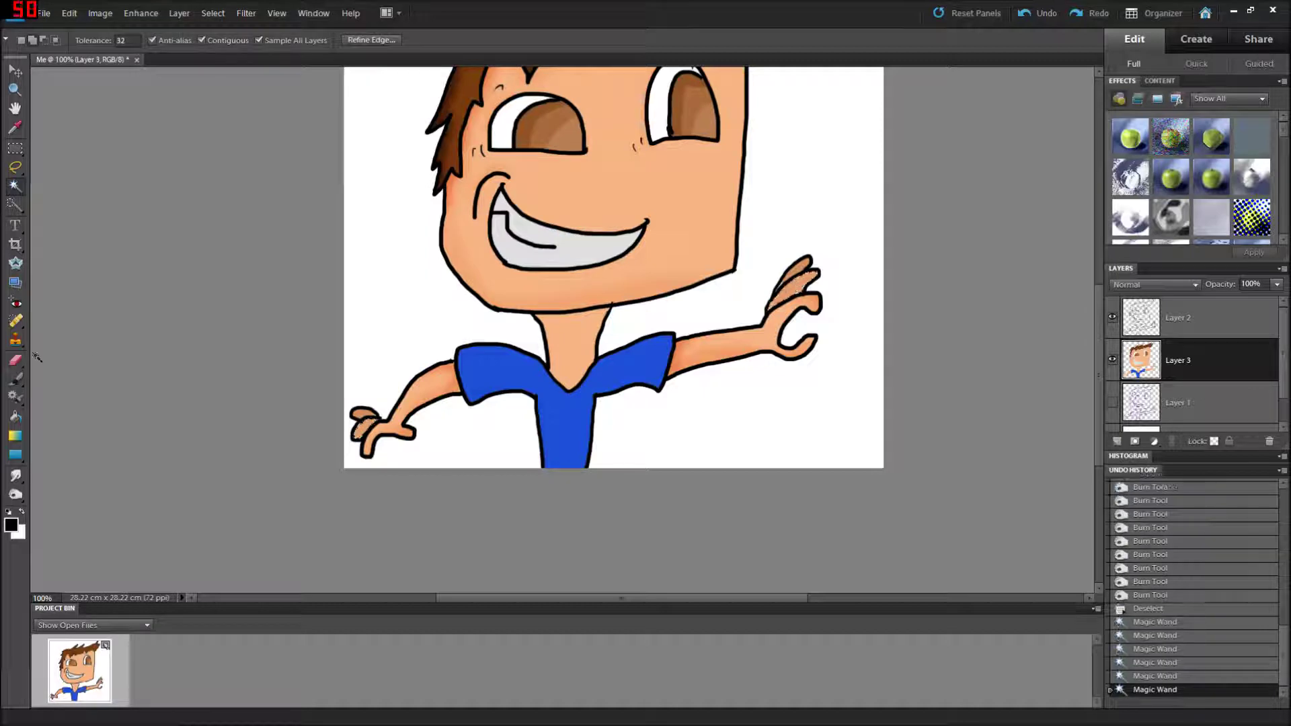
Burn shading onto the selected darker fingers of both hands, starting at 30 px and finishing at 25 px, and deselect.
{"action": "left_click", "coordinate": [15, 494]}
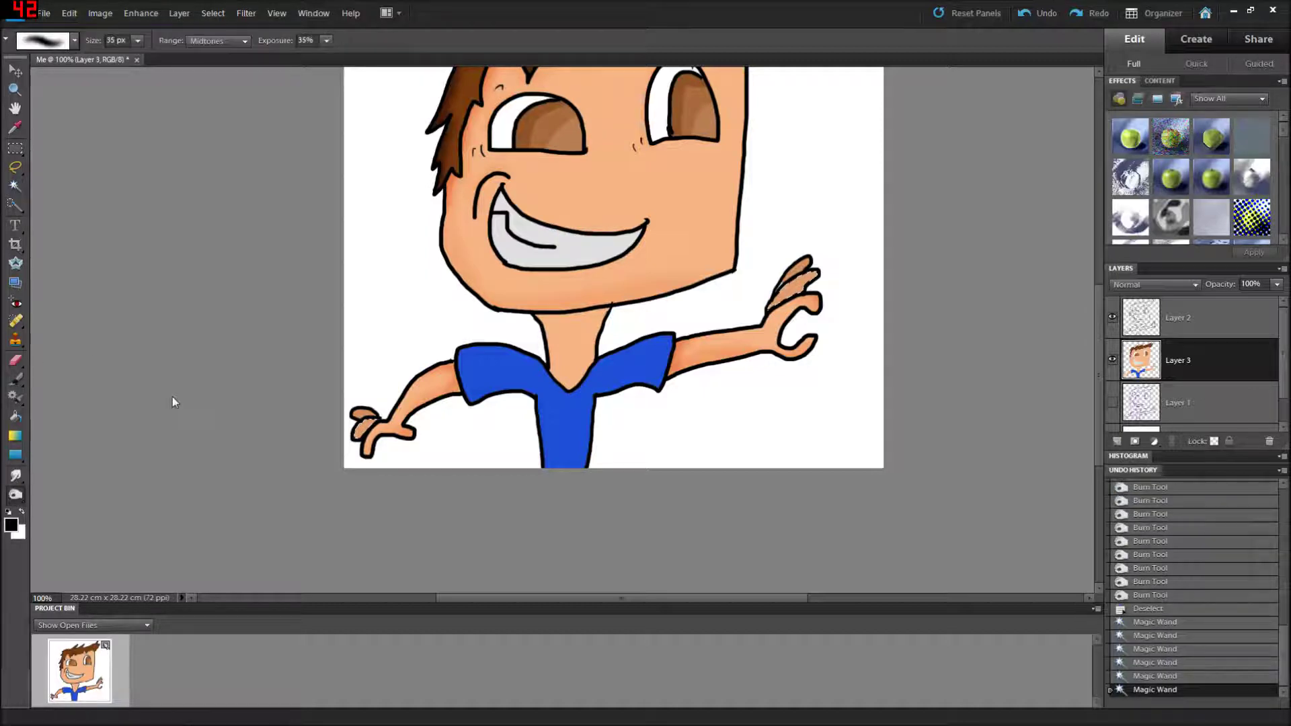
{"action": "key", "text": "bracketleft"}
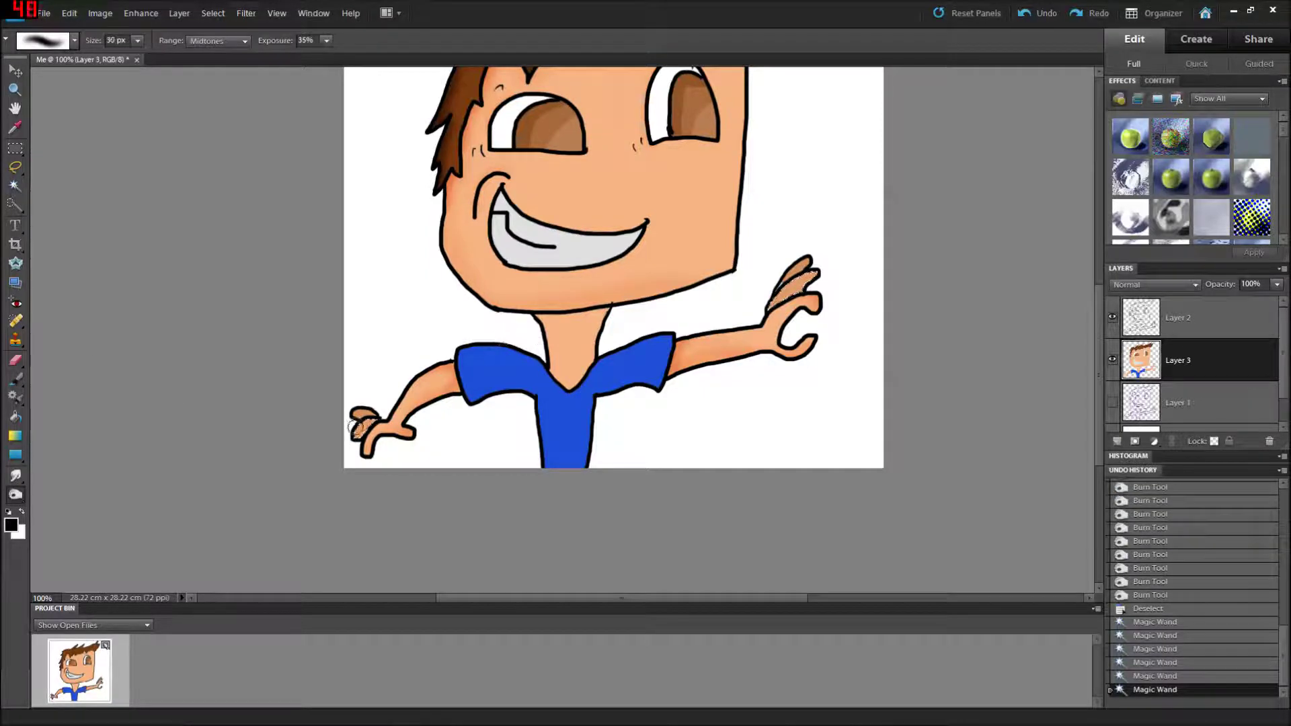
{"action": "left_click_drag", "start_coordinate": [366, 425], "coordinate": [451, 354]}
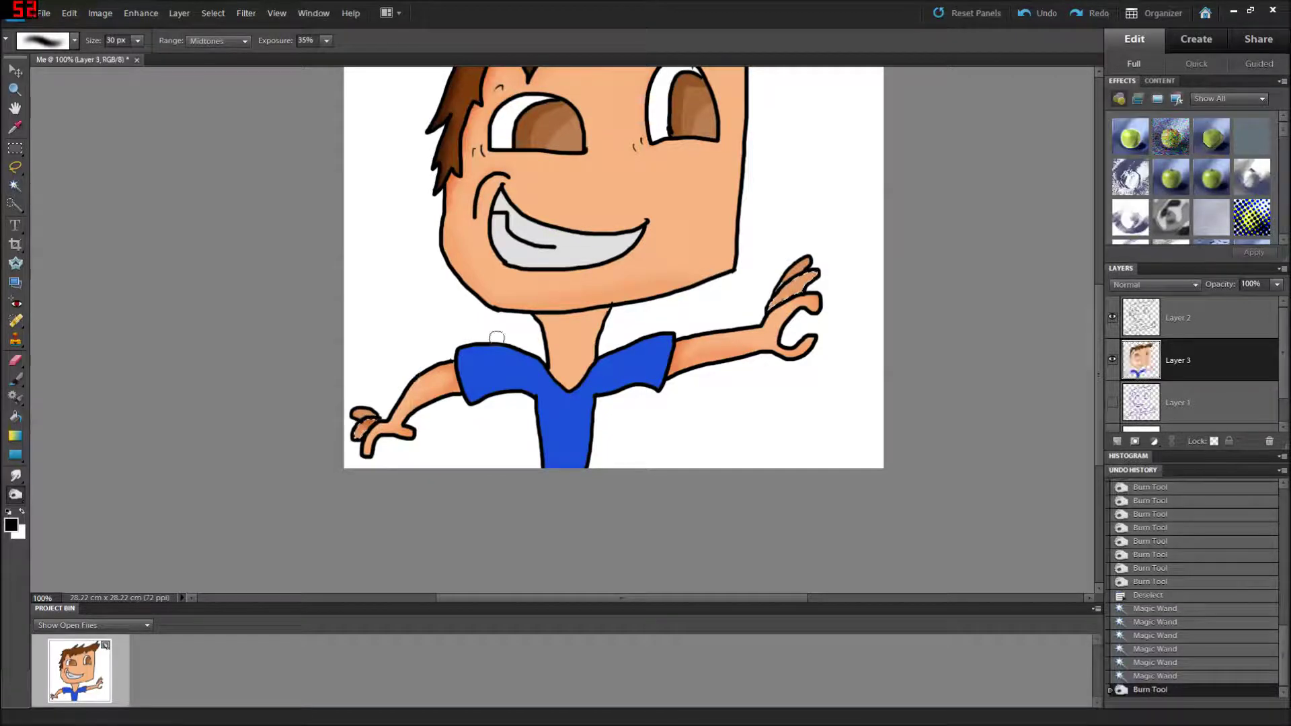
{"action": "key", "text": "bracketleft"}
{"action": "key", "text": "bracketleft"}
{"action": "mouse_move", "coordinate": [793, 287]}
{"action": "left_mouse_down"}
{"action": "mouse_move", "coordinate": [813, 269]}
{"action": "mouse_move", "coordinate": [782, 302]}
{"action": "left_mouse_up"}
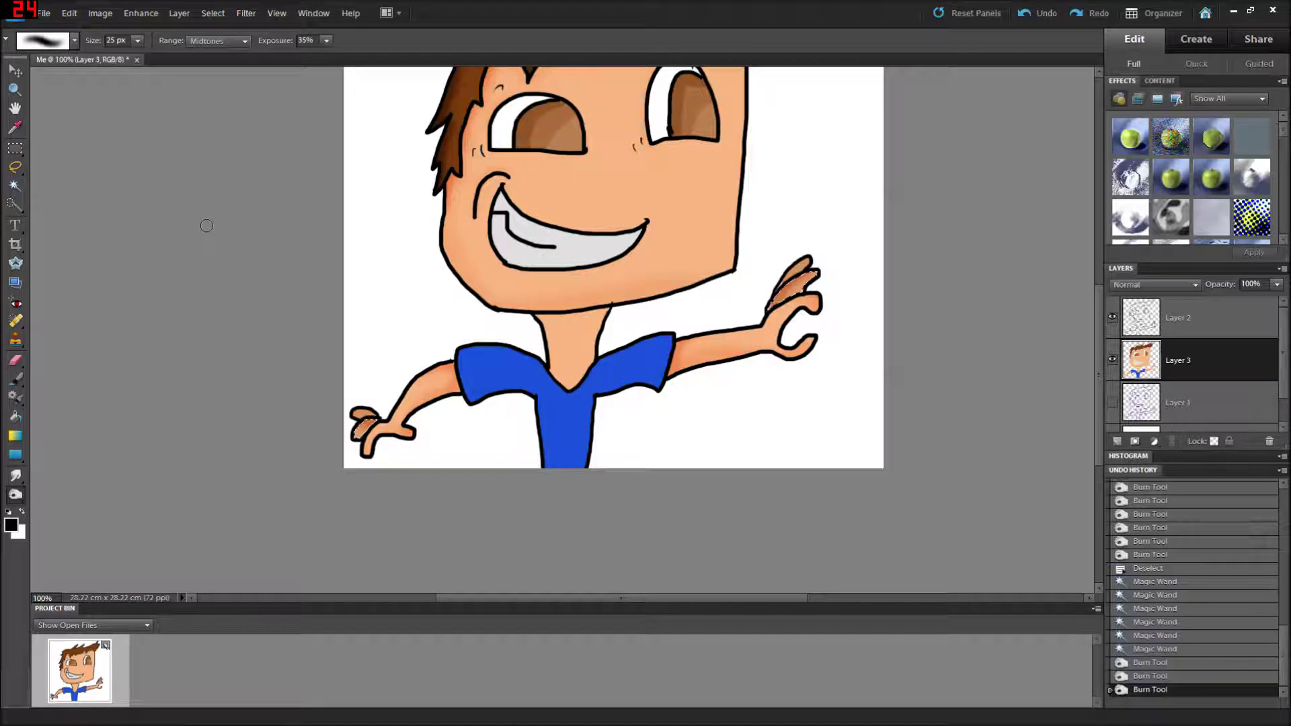
{"action": "left_click", "coordinate": [13, 185]}
{"action": "key", "text": "ctrl+d"}
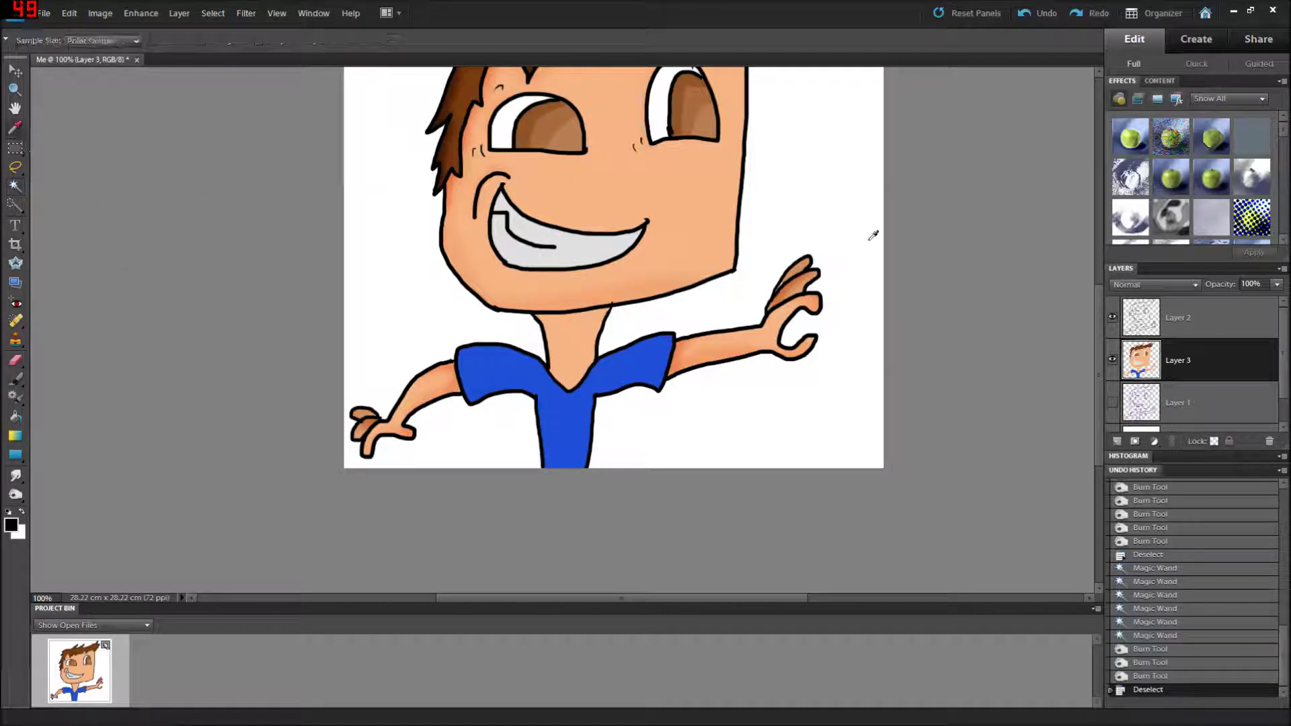
Sample the darker finger colour, touch up the top finger of the drawing's right hand with a 5 px brush, and restore the default colours.
{"action": "key", "text": "i"}
{"action": "left_click", "coordinate": [801, 248]}
{"action": "left_click", "coordinate": [16, 380]}
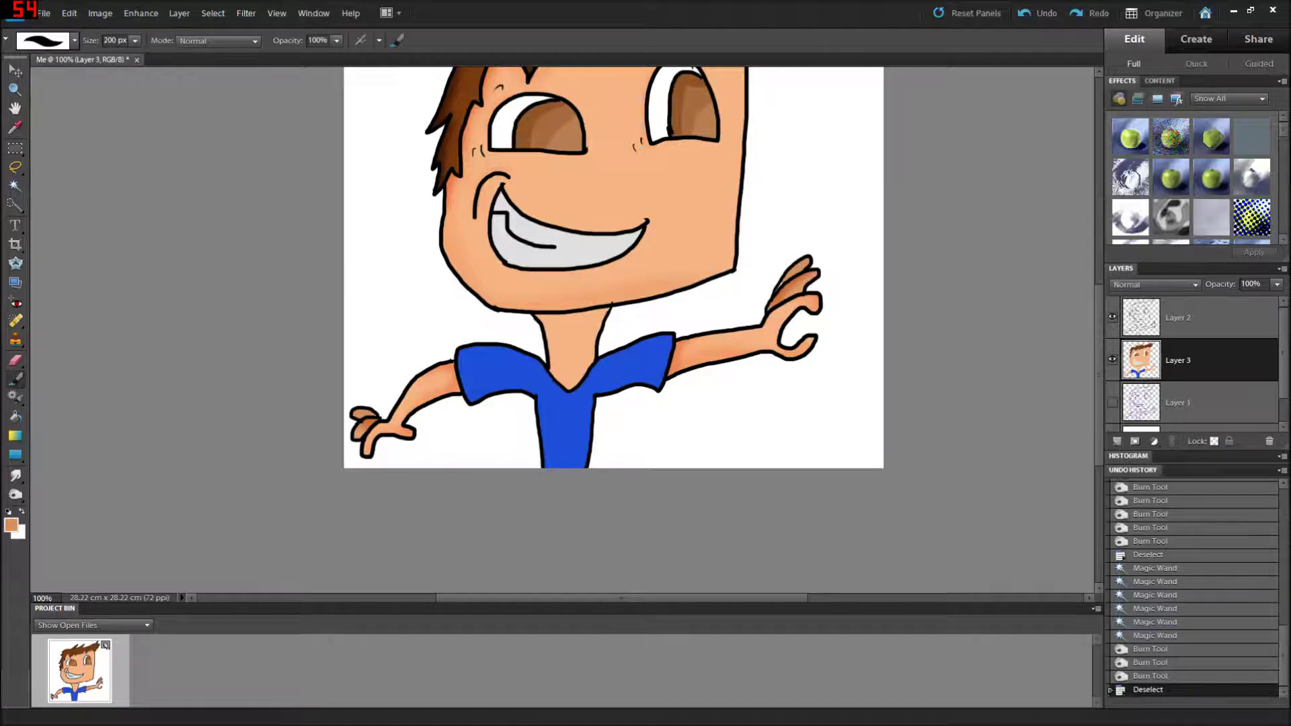
{"action": "key", "text": "bracketleft"}
{"action": "key", "text": "bracketleft"}
{"action": "key", "text": "bracketleft"}
{"action": "key", "text": "bracketleft"}
{"action": "key", "text": "bracketleft"}
{"action": "key", "text": "bracketleft"}
{"action": "key", "text": "bracketleft"}
{"action": "key", "text": "bracketleft"}
{"action": "key", "text": "bracketleft"}
{"action": "key", "text": "bracketleft"}
{"action": "key", "text": "bracketleft"}
{"action": "key", "text": "bracketleft"}
{"action": "key", "text": "bracketleft"}
{"action": "key", "text": "bracketleft"}
{"action": "key", "text": "bracketleft"}
{"action": "key", "text": "bracketleft"}
{"action": "key", "text": "bracketleft"}
{"action": "key", "text": "bracketleft"}
{"action": "left_click", "coordinate": [784, 276]}
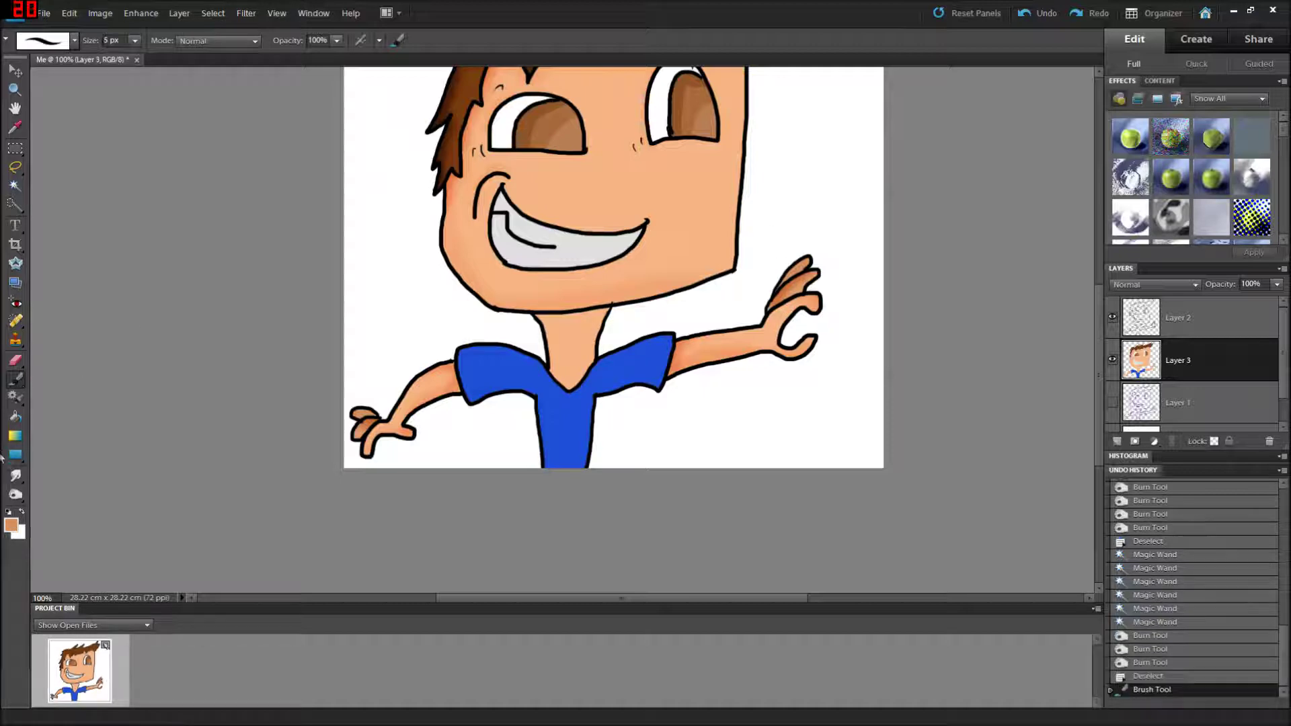
{"action": "left_click", "coordinate": [8, 512]}
Select the topmost darker finger of each hand with the Magic Wand.
{"action": "left_click", "coordinate": [14, 185]}
{"action": "left_click", "coordinate": [362, 414]}
{"action": "left_click", "coordinate": [367, 414]}
{"action": "left_click", "coordinate": [369, 414]}
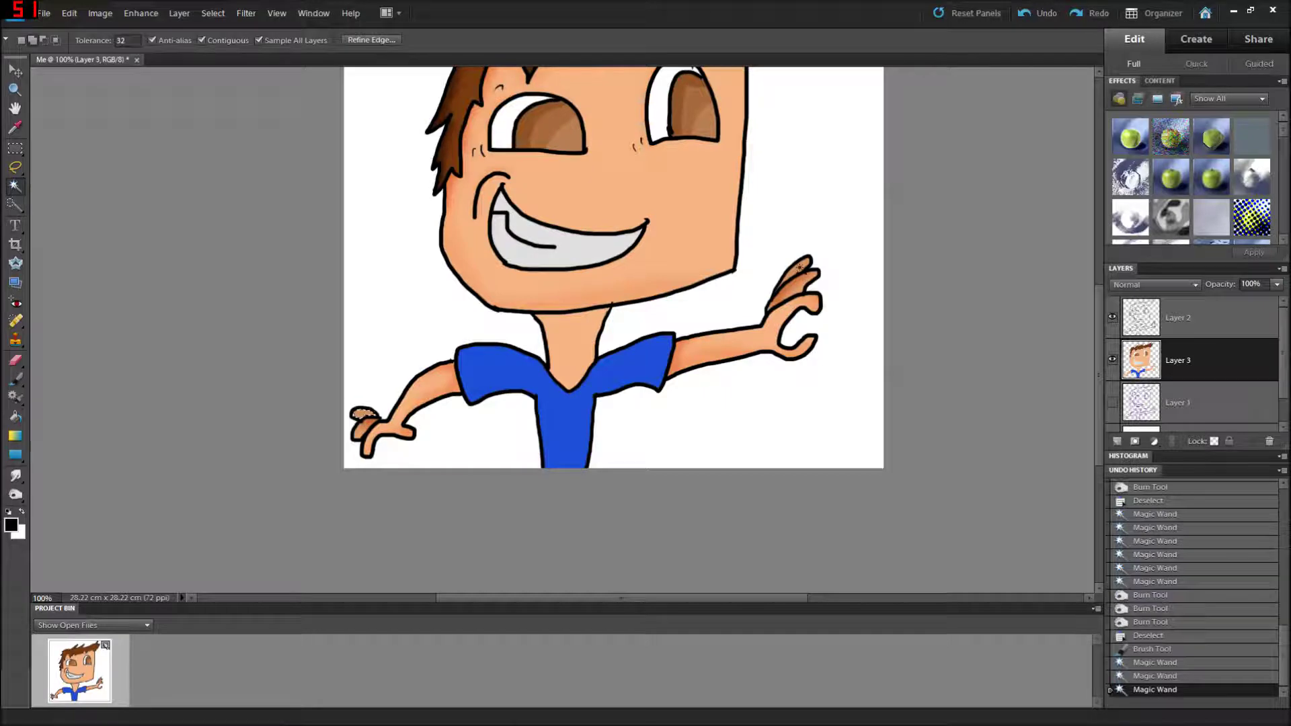
{"action": "left_click", "coordinate": [799, 267]}
{"action": "left_click", "coordinate": [802, 269]}
Burn shading onto the topmost fingers of both hands with a 20 px brush, and deselect.
{"action": "left_click", "coordinate": [15, 495]}
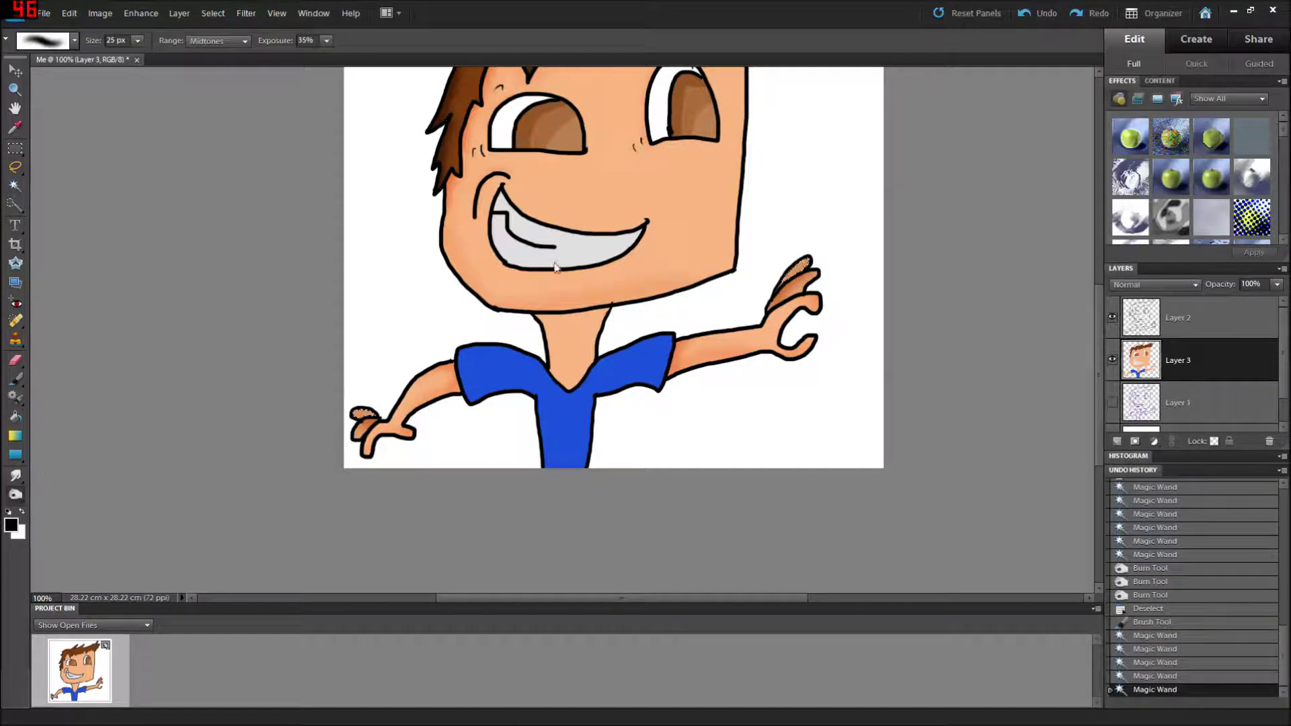
{"action": "key", "text": "bracketleft"}
{"action": "left_click_drag", "start_coordinate": [367, 411], "coordinate": [357, 403]}
{"action": "left_click_drag", "start_coordinate": [810, 264], "coordinate": [780, 276]}
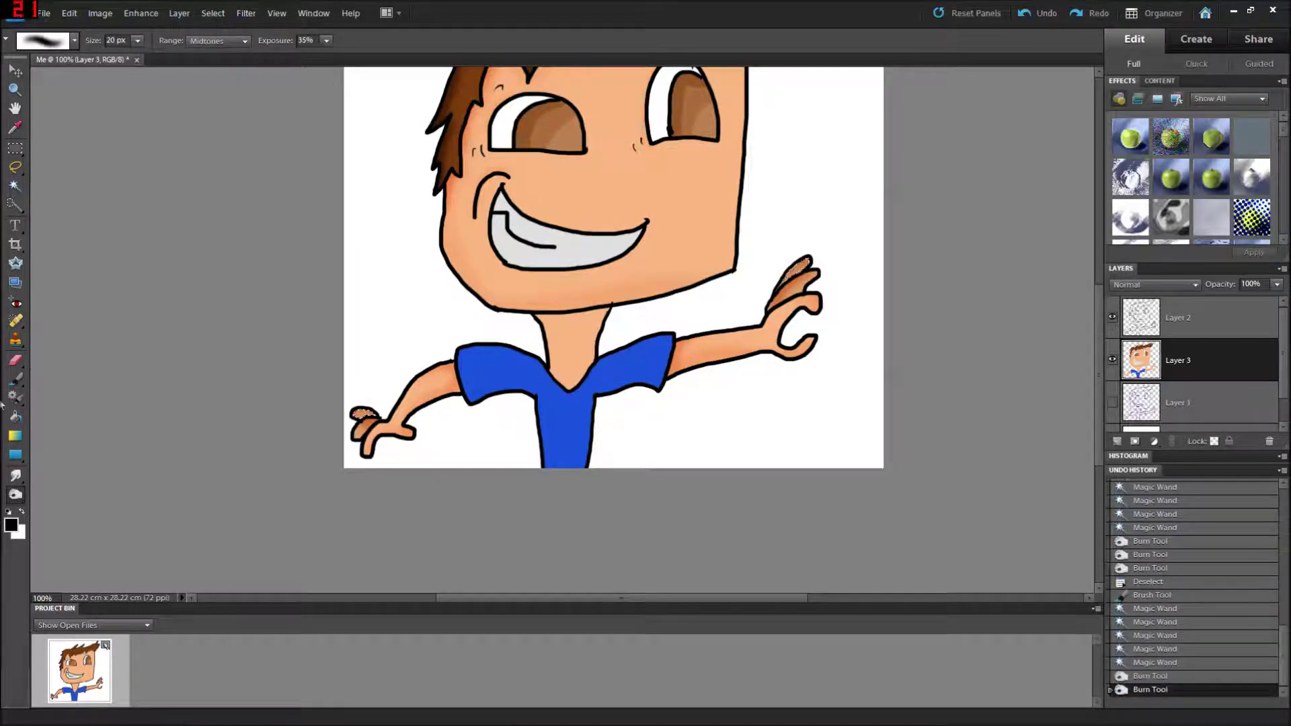
{"action": "left_click", "coordinate": [20, 186]}
{"action": "key", "text": "ctrl+d"}
Select all the grey teeth areas inside the mouth with the Magic Wand.
{"action": "scroll", "coordinate": [315, 410], "scroll_direction": "up", "scroll_amount": 1}
{"action": "left_click", "coordinate": [541, 281]}
{"action": "left_click", "coordinate": [535, 282]}
{"action": "left_click", "coordinate": [524, 281]}
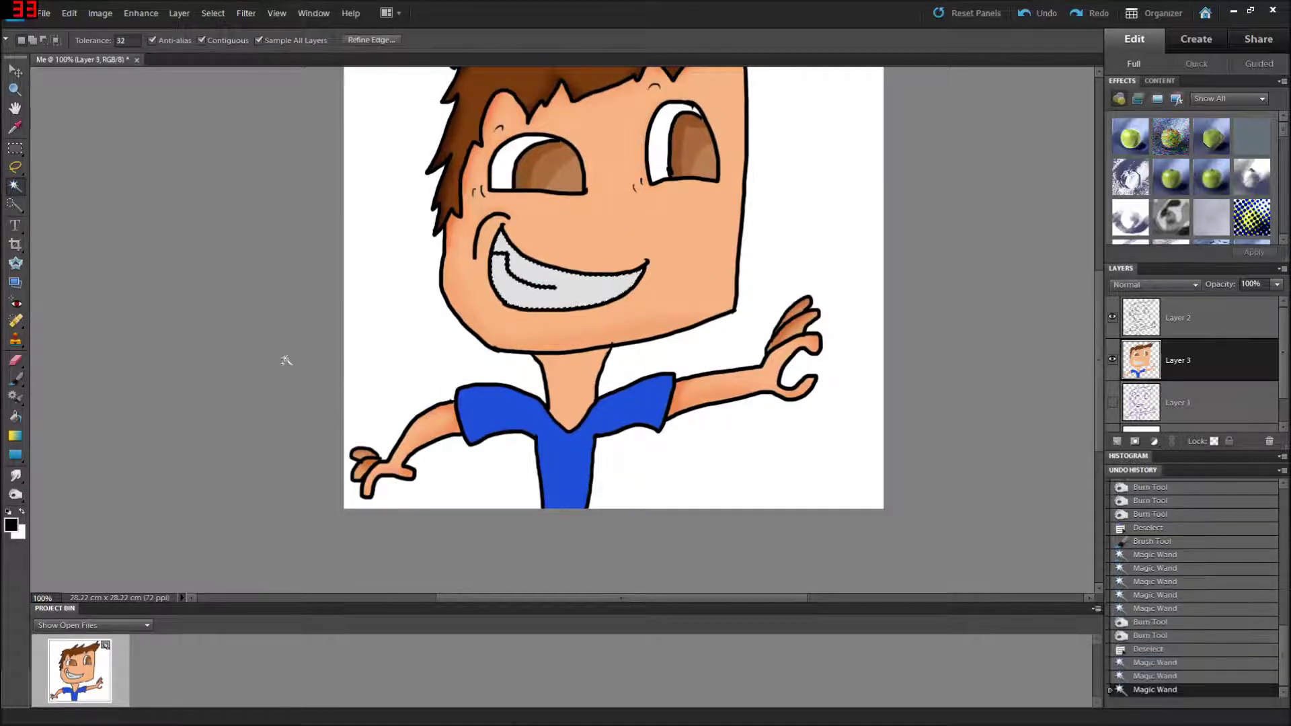
Burn shading along the teeth, starting at 35 px and continuing at 40 px, and deselect.
{"action": "left_click", "coordinate": [20, 494]}
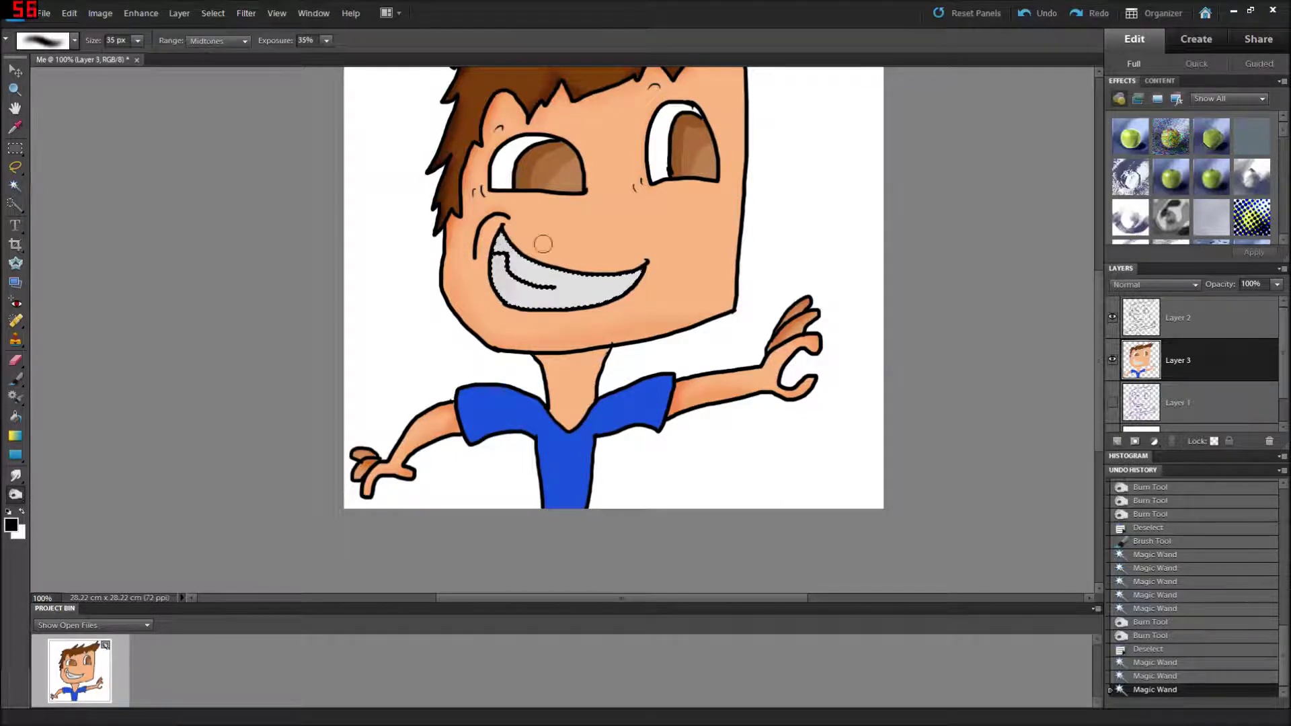
{"action": "left_click_drag", "start_coordinate": [511, 294], "coordinate": [507, 237]}
{"action": "key", "text": "bracketright"}
{"action": "mouse_move", "coordinate": [553, 275]}
{"action": "left_mouse_down"}
{"action": "mouse_move", "coordinate": [570, 264]}
{"action": "mouse_move", "coordinate": [580, 312]}
{"action": "left_mouse_up"}
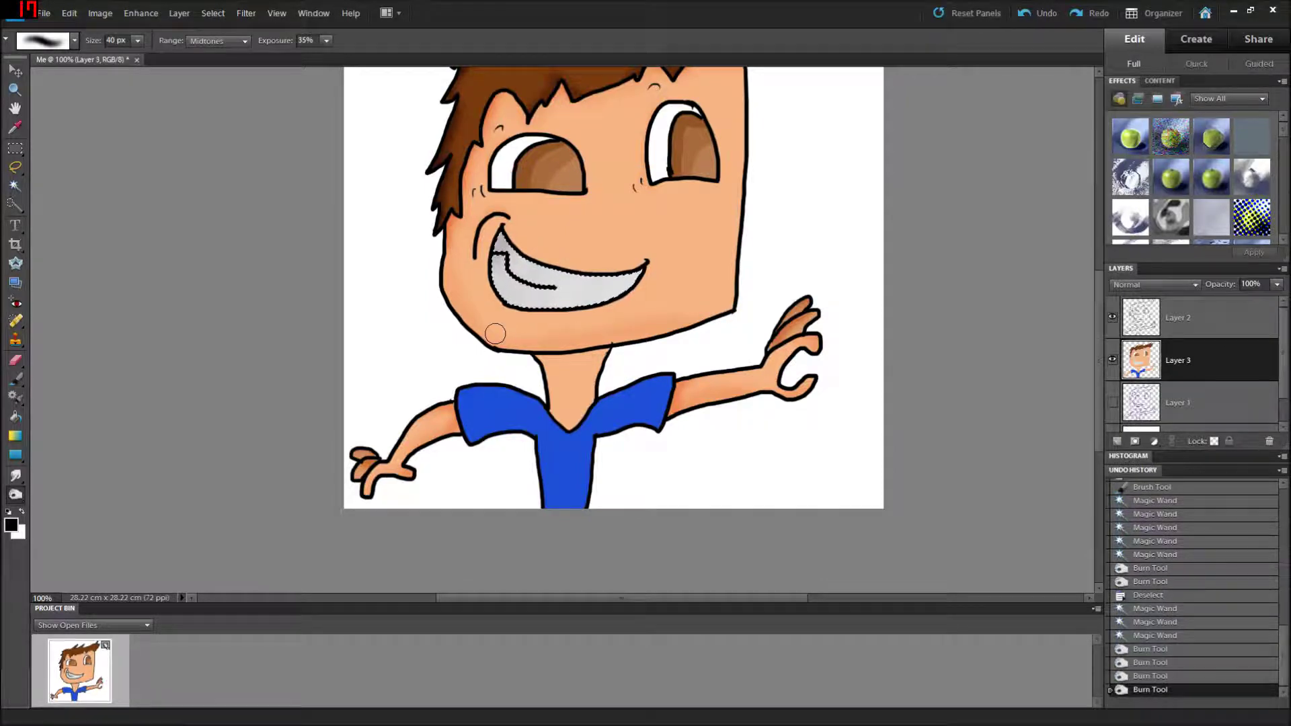
{"action": "mouse_move", "coordinate": [495, 226]}
{"action": "left_mouse_down"}
{"action": "mouse_move", "coordinate": [525, 259]}
{"action": "mouse_move", "coordinate": [639, 299]}
{"action": "mouse_move", "coordinate": [565, 306]}
{"action": "left_mouse_up"}
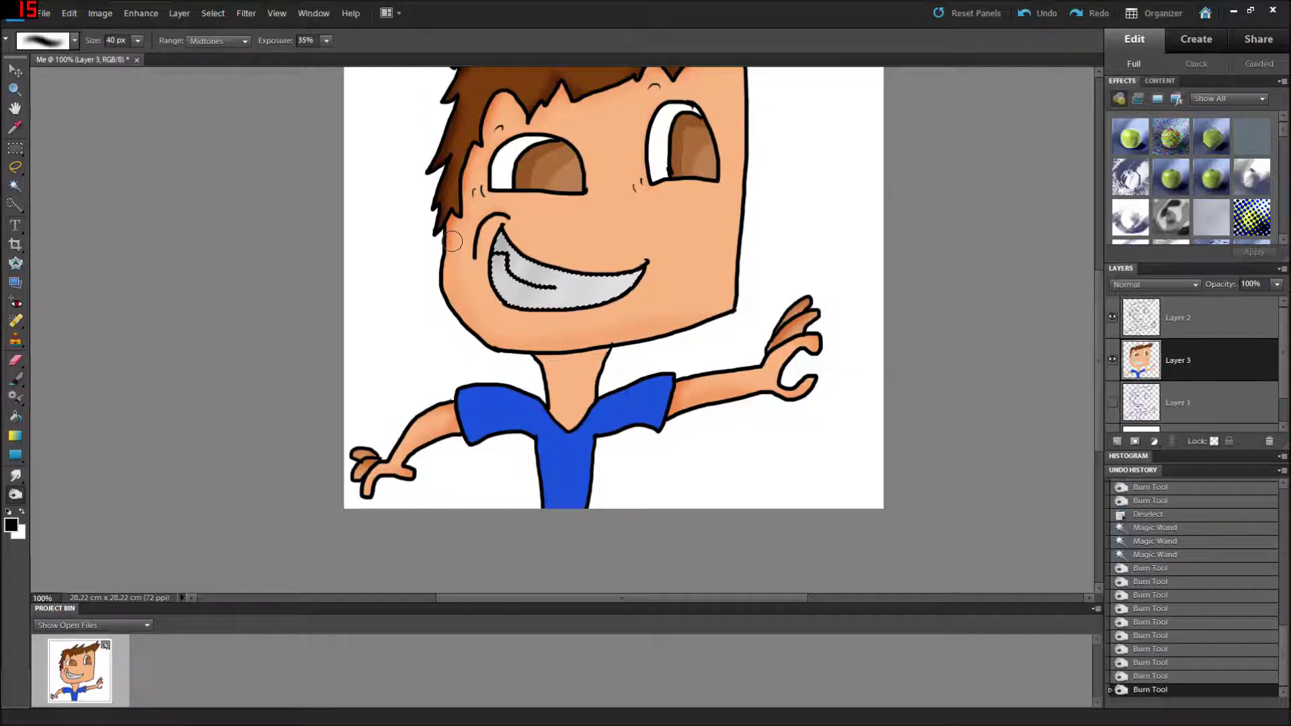
{"action": "left_click", "coordinate": [15, 186]}
{"action": "key", "text": "ctrl+d"}
Select the whole blue shirt with the Magic Wand.
{"action": "scroll", "coordinate": [160, 198], "scroll_direction": "up", "scroll_amount": 1}
{"action": "scroll", "coordinate": [160, 198], "scroll_direction": "up", "scroll_amount": 3}
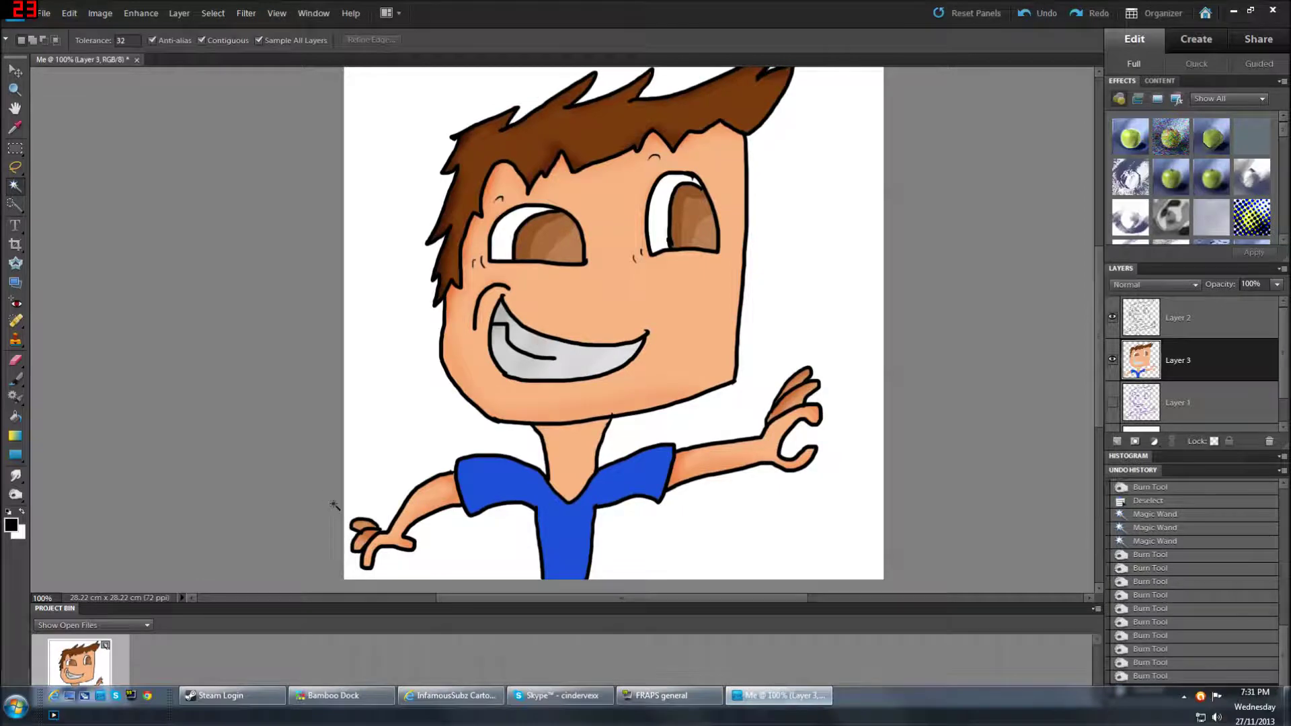
{"action": "left_click", "coordinate": [16, 495]}
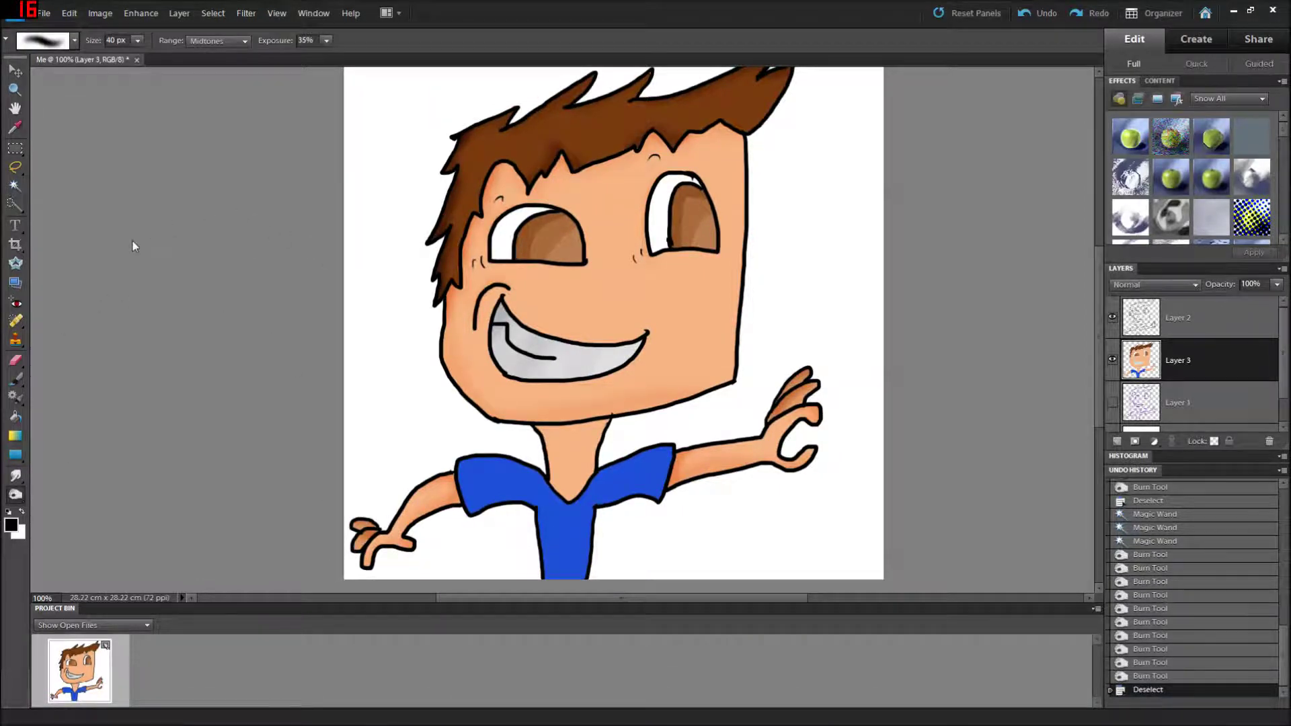
{"action": "left_click", "coordinate": [16, 185]}
{"action": "left_click", "coordinate": [564, 534]}
{"action": "left_click", "coordinate": [565, 545]}
{"action": "left_click", "coordinate": [585, 531]}
Burn shading over the shirt's shoulders, sleeves, collar and torso with a 40 px brush.
{"action": "left_click", "coordinate": [16, 495]}
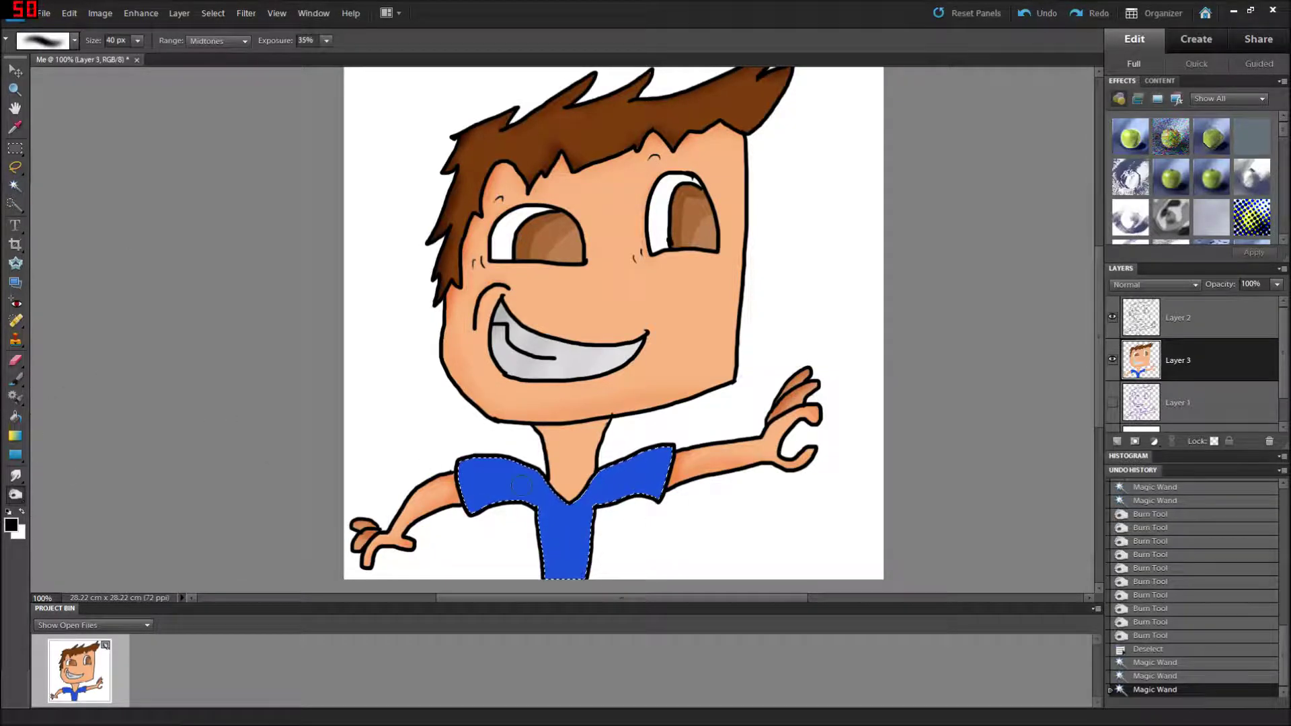
{"action": "left_click_drag", "start_coordinate": [452, 460], "coordinate": [528, 470]}
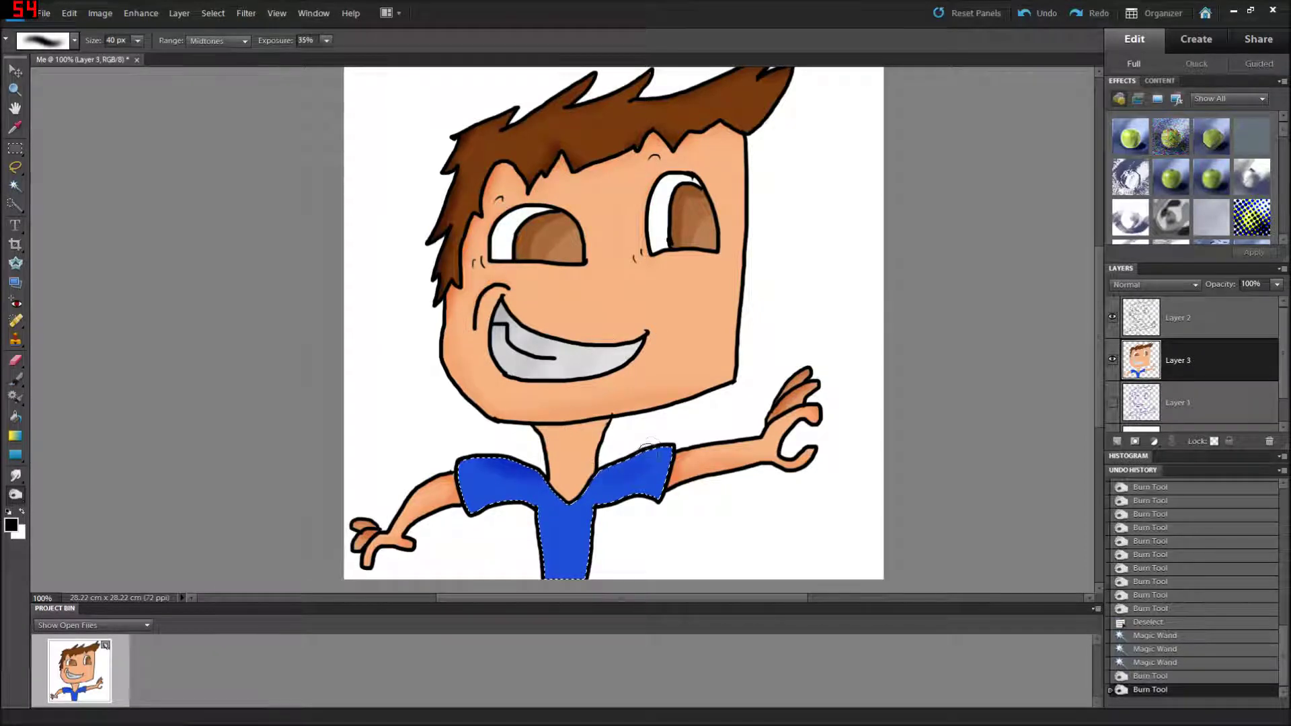
{"action": "left_click", "coordinate": [622, 471]}
{"action": "mouse_move", "coordinate": [548, 488]}
{"action": "left_mouse_down"}
{"action": "mouse_move", "coordinate": [571, 494]}
{"action": "mouse_move", "coordinate": [588, 481]}
{"action": "left_mouse_up"}
{"action": "mouse_move", "coordinate": [568, 578]}
{"action": "left_mouse_down"}
{"action": "mouse_move", "coordinate": [594, 563]}
{"action": "mouse_move", "coordinate": [598, 517]}
{"action": "left_mouse_up"}
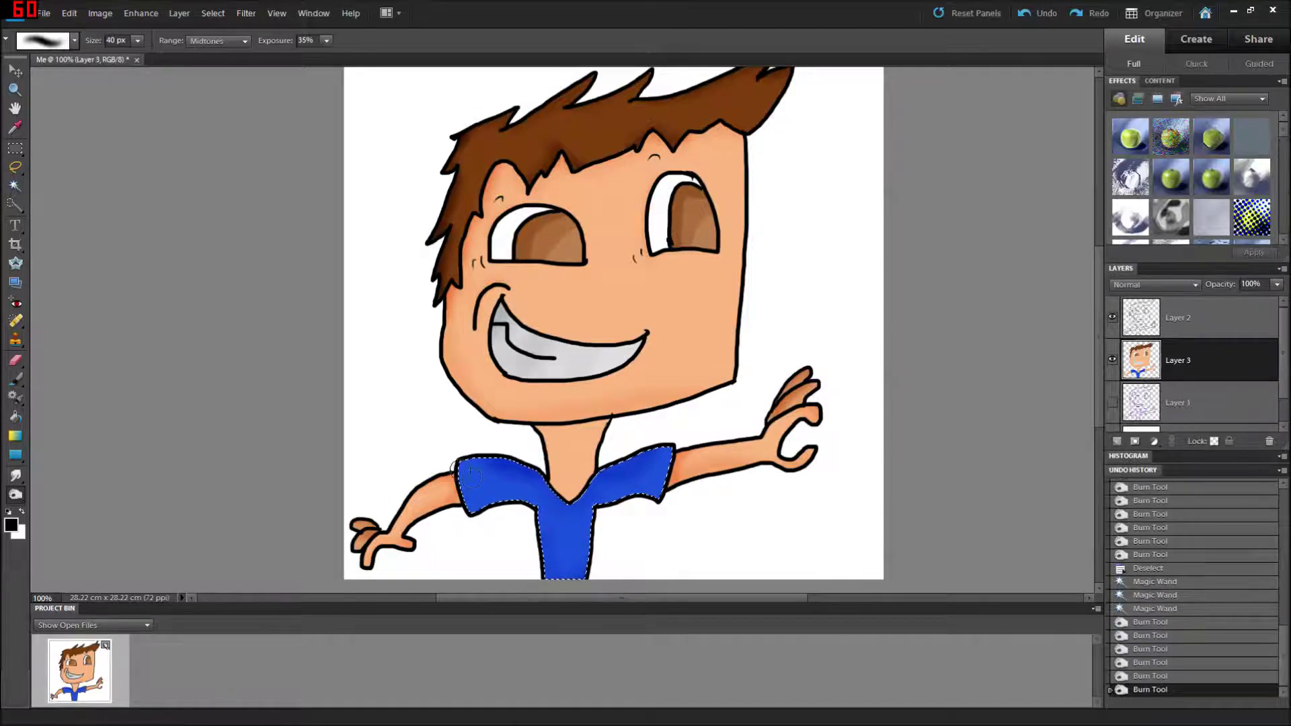
{"action": "mouse_move", "coordinate": [485, 478]}
{"action": "left_mouse_down"}
{"action": "mouse_move", "coordinate": [558, 491]}
{"action": "mouse_move", "coordinate": [598, 524]}
{"action": "left_mouse_up"}
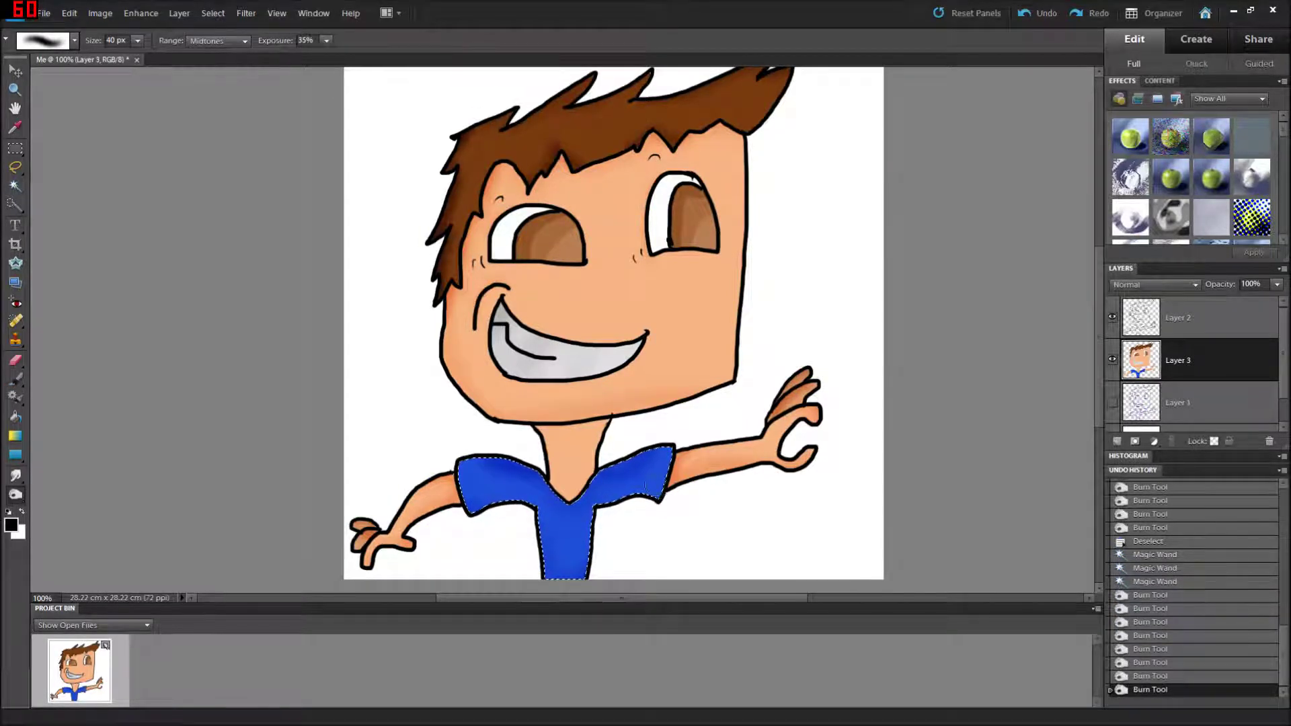
{"action": "left_click_drag", "start_coordinate": [673, 483], "coordinate": [663, 474]}
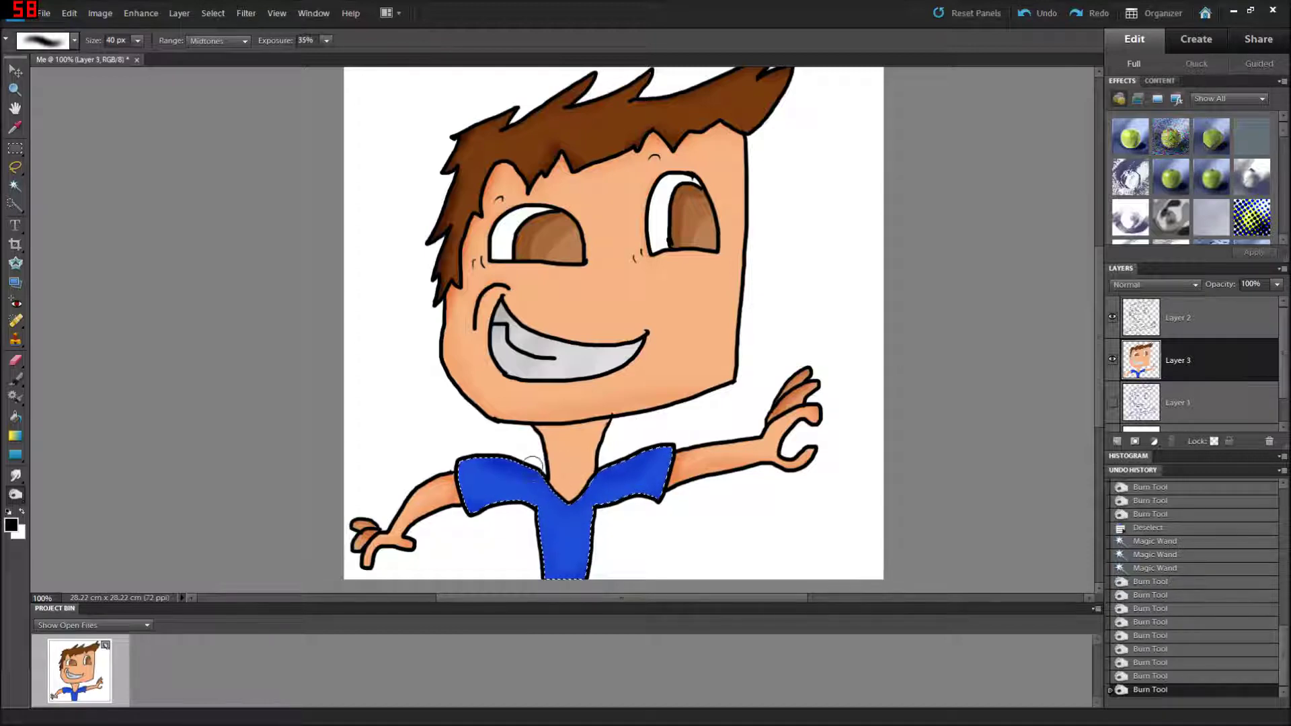
{"action": "mouse_move", "coordinate": [531, 464]}
{"action": "left_mouse_down"}
{"action": "mouse_move", "coordinate": [634, 450]}
{"action": "mouse_move", "coordinate": [595, 471]}
{"action": "mouse_move", "coordinate": [619, 413]}
{"action": "left_mouse_up"}
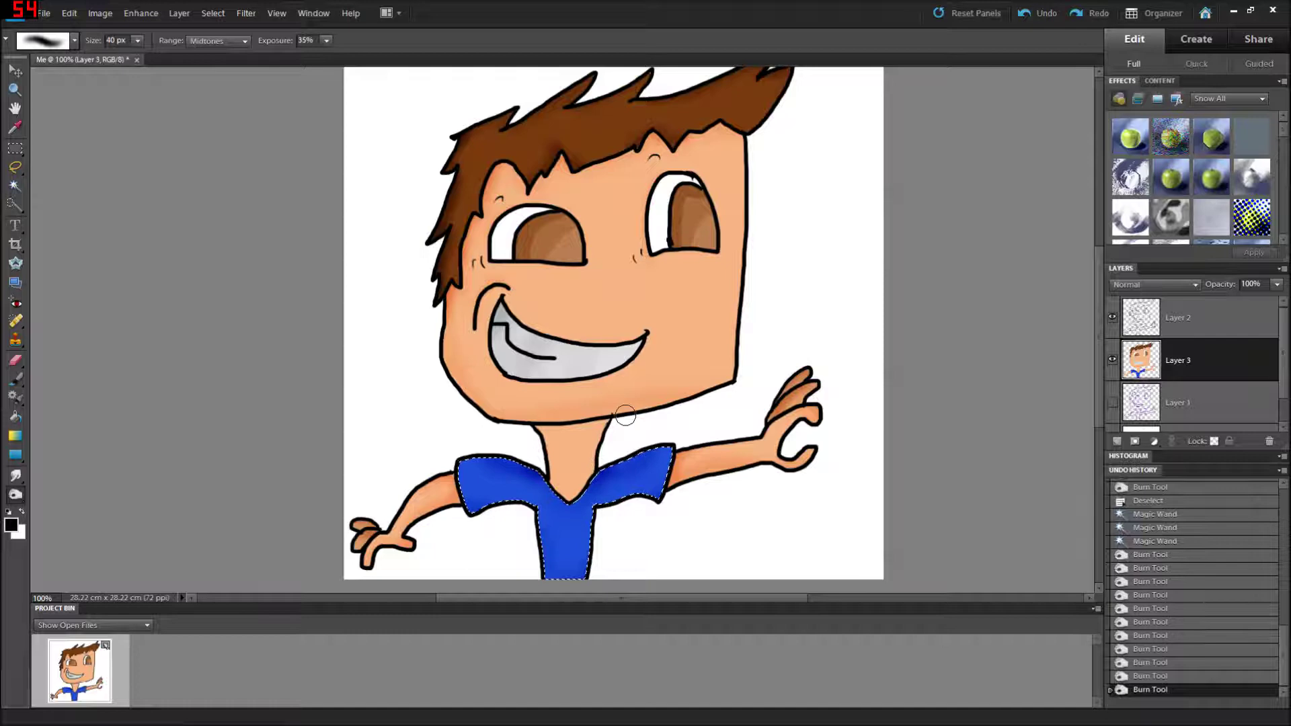
Select the neck with the Magic Wand, burn shading beneath the chin and along its edges at 40 px, and deselect.
{"action": "left_click", "coordinate": [15, 186]}
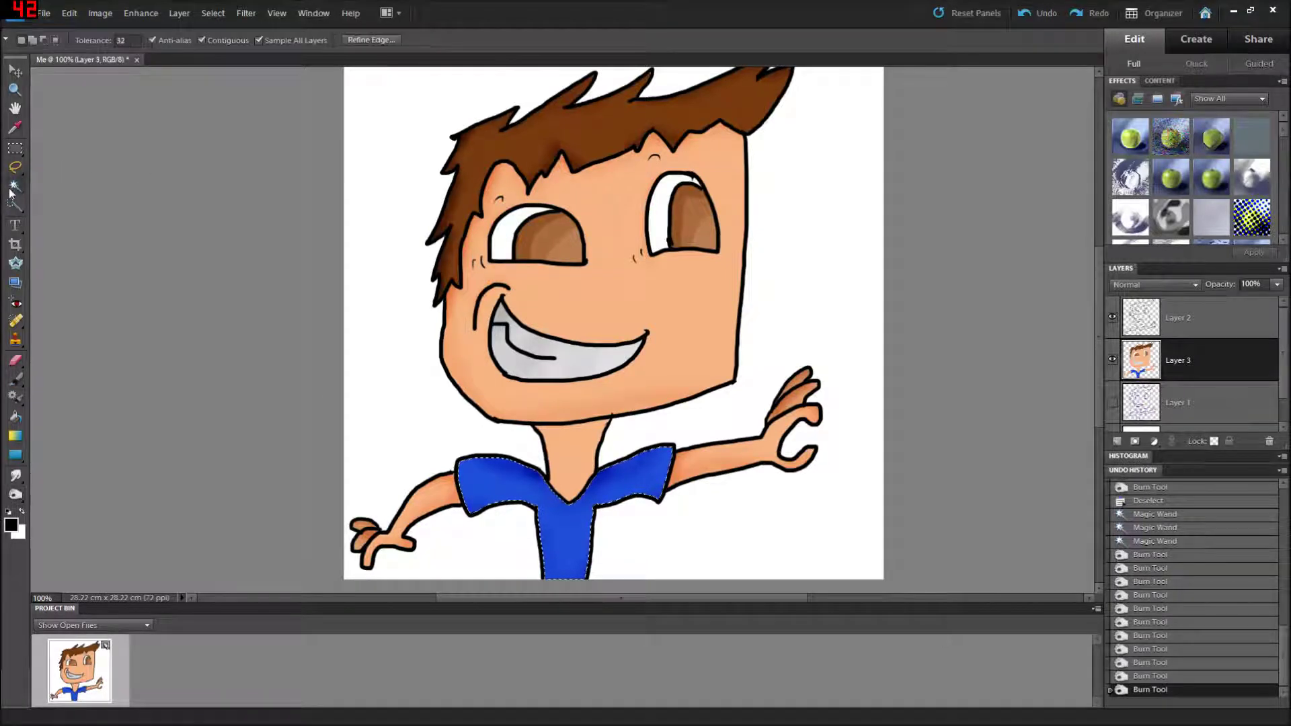
{"action": "left_click", "coordinate": [571, 442]}
{"action": "left_click", "coordinate": [571, 442]}
{"action": "left_click", "coordinate": [571, 442]}
{"action": "left_click", "coordinate": [15, 495]}
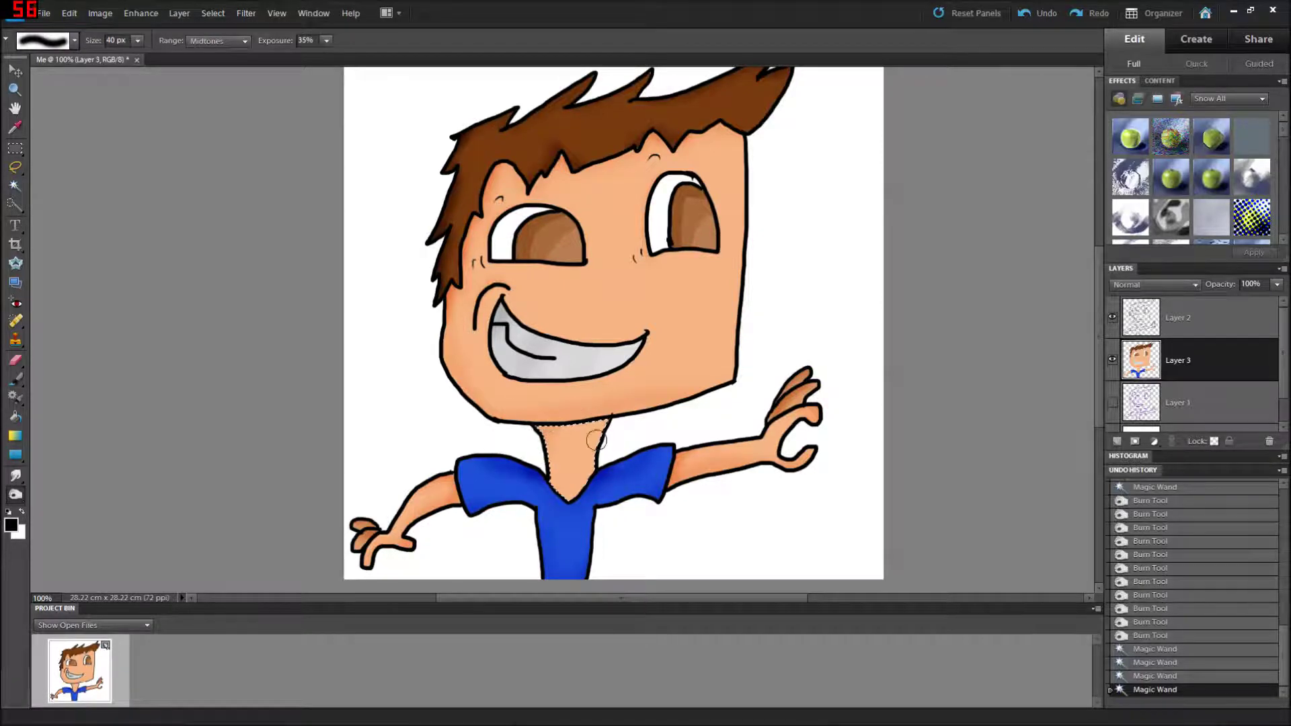
{"action": "mouse_move", "coordinate": [572, 423]}
{"action": "left_mouse_down"}
{"action": "mouse_move", "coordinate": [541, 453]}
{"action": "mouse_move", "coordinate": [588, 423]}
{"action": "mouse_move", "coordinate": [546, 450]}
{"action": "mouse_move", "coordinate": [550, 490]}
{"action": "mouse_move", "coordinate": [546, 430]}
{"action": "mouse_move", "coordinate": [588, 419]}
{"action": "mouse_move", "coordinate": [552, 491]}
{"action": "mouse_move", "coordinate": [555, 466]}
{"action": "mouse_move", "coordinate": [569, 495]}
{"action": "mouse_move", "coordinate": [601, 449]}
{"action": "mouse_move", "coordinate": [538, 406]}
{"action": "mouse_move", "coordinate": [581, 432]}
{"action": "mouse_move", "coordinate": [601, 424]}
{"action": "mouse_move", "coordinate": [575, 422]}
{"action": "mouse_move", "coordinate": [531, 376]}
{"action": "left_mouse_up"}
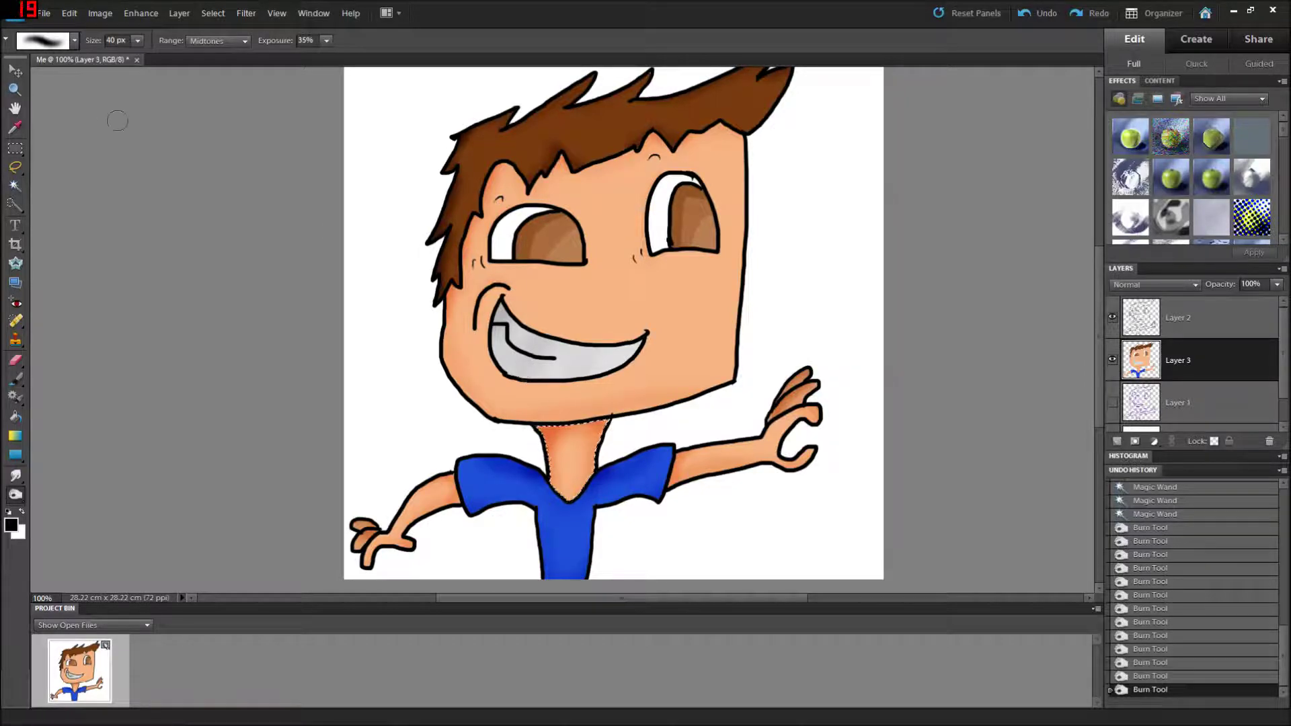
{"action": "left_click", "coordinate": [15, 185]}
{"action": "key", "text": "ctrl+d"}
Select the brown irises of both eyes with the Magic Wand.
{"action": "scroll", "coordinate": [181, 256], "scroll_direction": "down", "scroll_amount": 1}
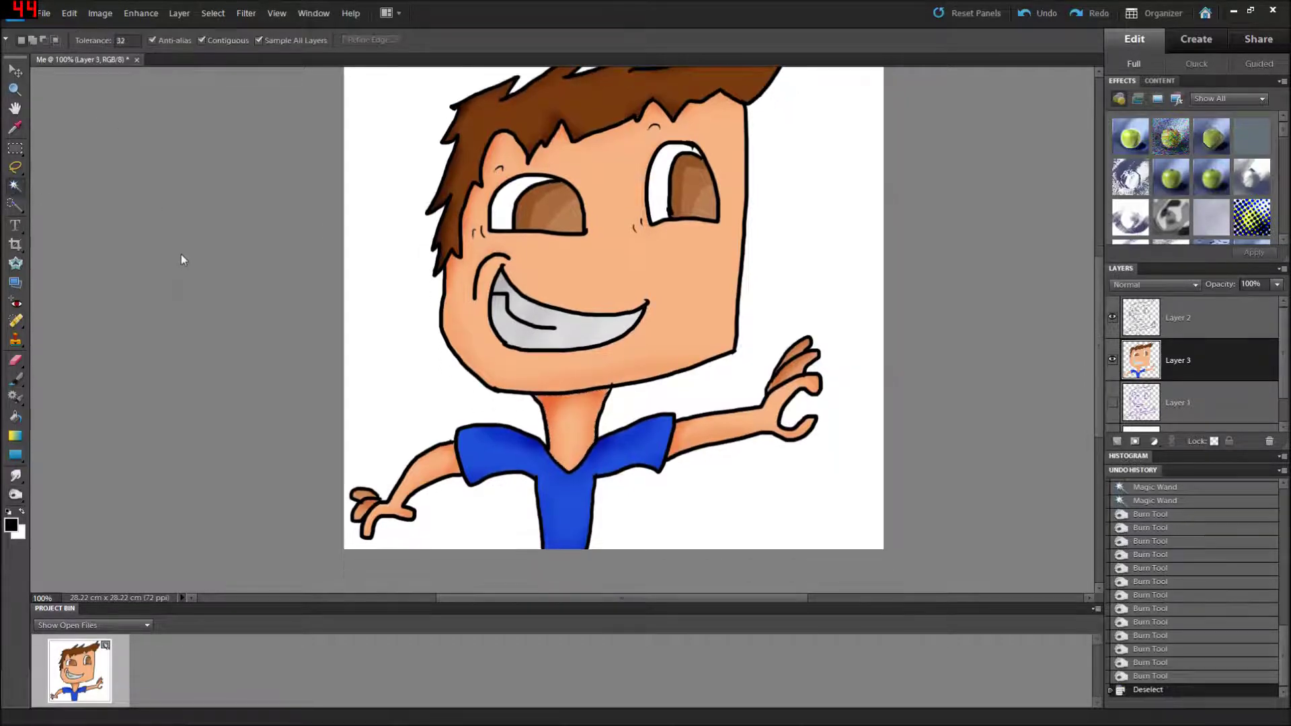
{"action": "scroll", "coordinate": [180, 254], "scroll_direction": "up", "scroll_amount": 2}
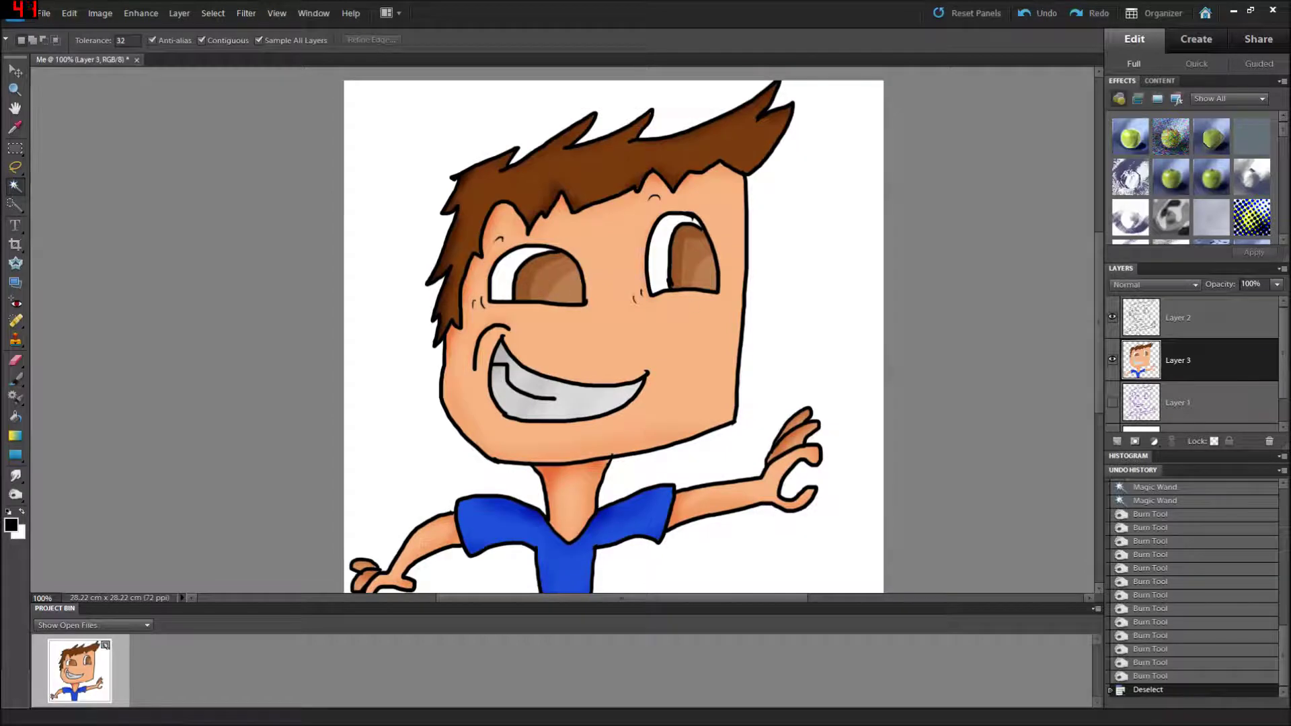
{"action": "left_click", "coordinate": [567, 285]}
{"action": "left_click", "coordinate": [558, 271]}
{"action": "left_click", "coordinate": [696, 253]}
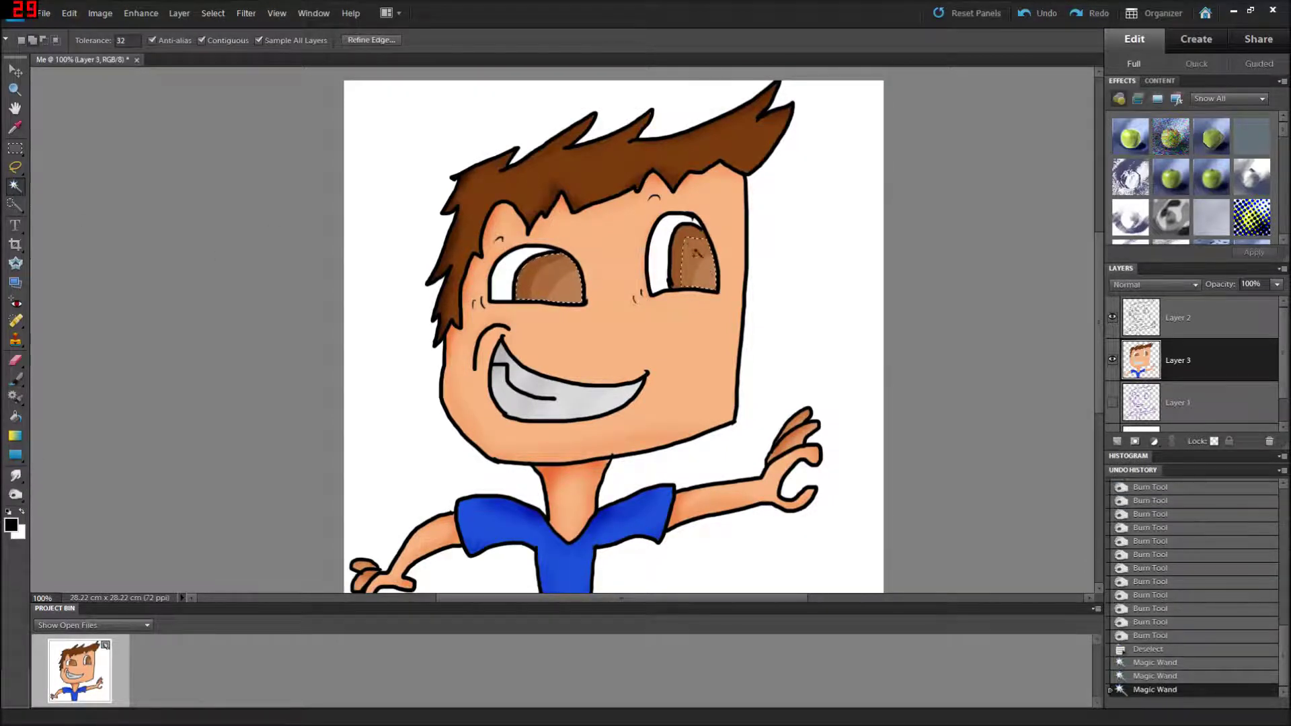
{"action": "left_click", "coordinate": [675, 264]}
Blend the brown tones in the iris of the drawing's left eye with the Smudge tool at 36% strength.
{"action": "left_click", "coordinate": [15, 496]}
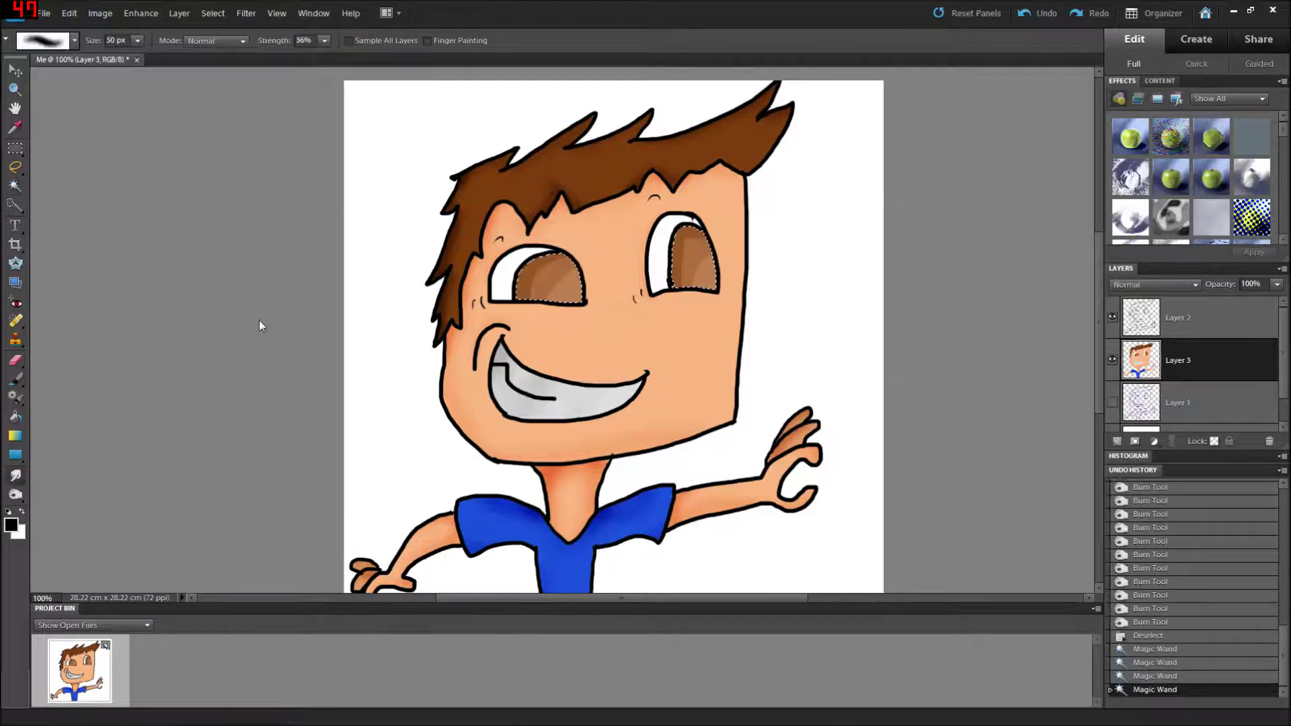
{"action": "key", "text": "bracketright"}
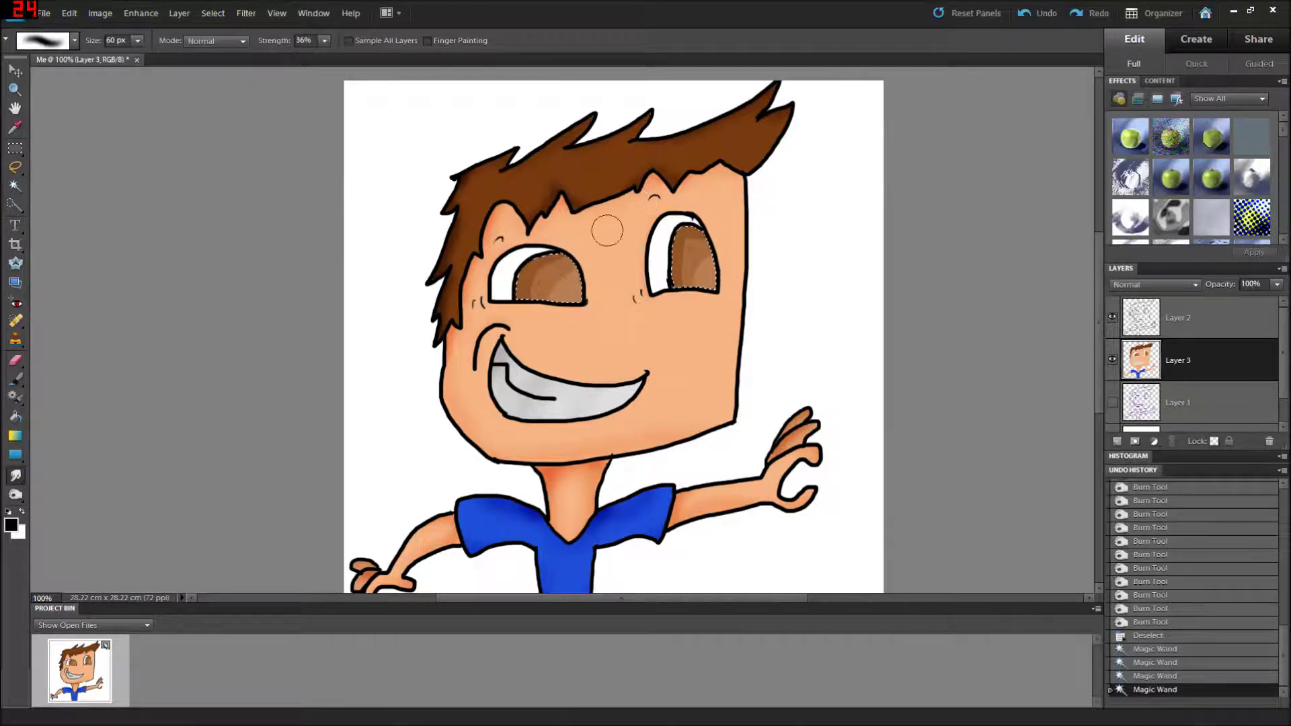
{"action": "key", "text": "bracketleft"}
{"action": "left_click_drag", "start_coordinate": [559, 262], "coordinate": [545, 257]}
{"action": "left_click_drag", "start_coordinate": [557, 262], "coordinate": [542, 254]}
{"action": "left_click_drag", "start_coordinate": [554, 259], "coordinate": [538, 263]}
{"action": "left_click_drag", "start_coordinate": [540, 258], "coordinate": [535, 273]}
{"action": "left_click_drag", "start_coordinate": [538, 266], "coordinate": [535, 278]}
{"action": "left_click_drag", "start_coordinate": [538, 269], "coordinate": [536, 283]}
{"action": "mouse_move", "coordinate": [537, 281]}
{"action": "left_mouse_down"}
{"action": "mouse_move", "coordinate": [555, 261]}
{"action": "mouse_move", "coordinate": [548, 291]}
{"action": "left_mouse_up"}
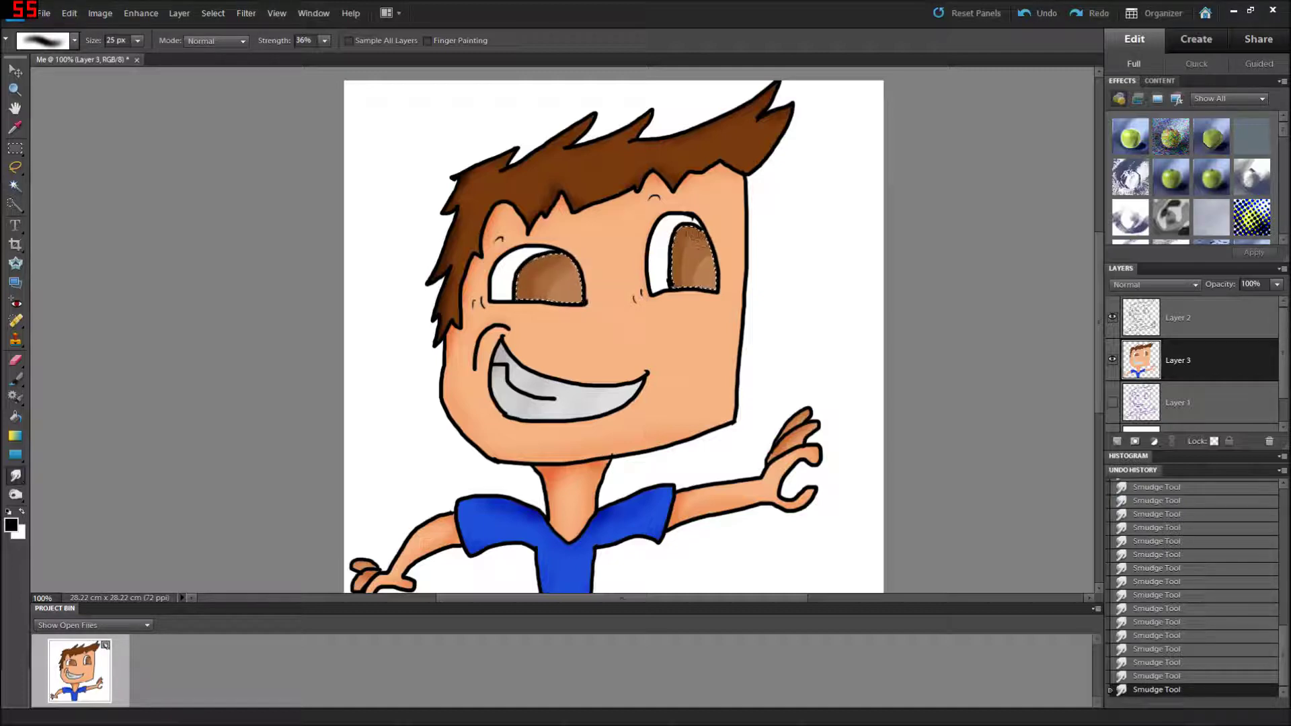
Smudge the brown tones in the iris of the drawing's right eye with a 25 px brush, and deselect.
{"action": "left_click_drag", "start_coordinate": [686, 263], "coordinate": [692, 277]}
{"action": "left_click_drag", "start_coordinate": [690, 257], "coordinate": [687, 251]}
{"action": "left_click", "coordinate": [19, 191]}
{"action": "key", "text": "ctrl+d"}
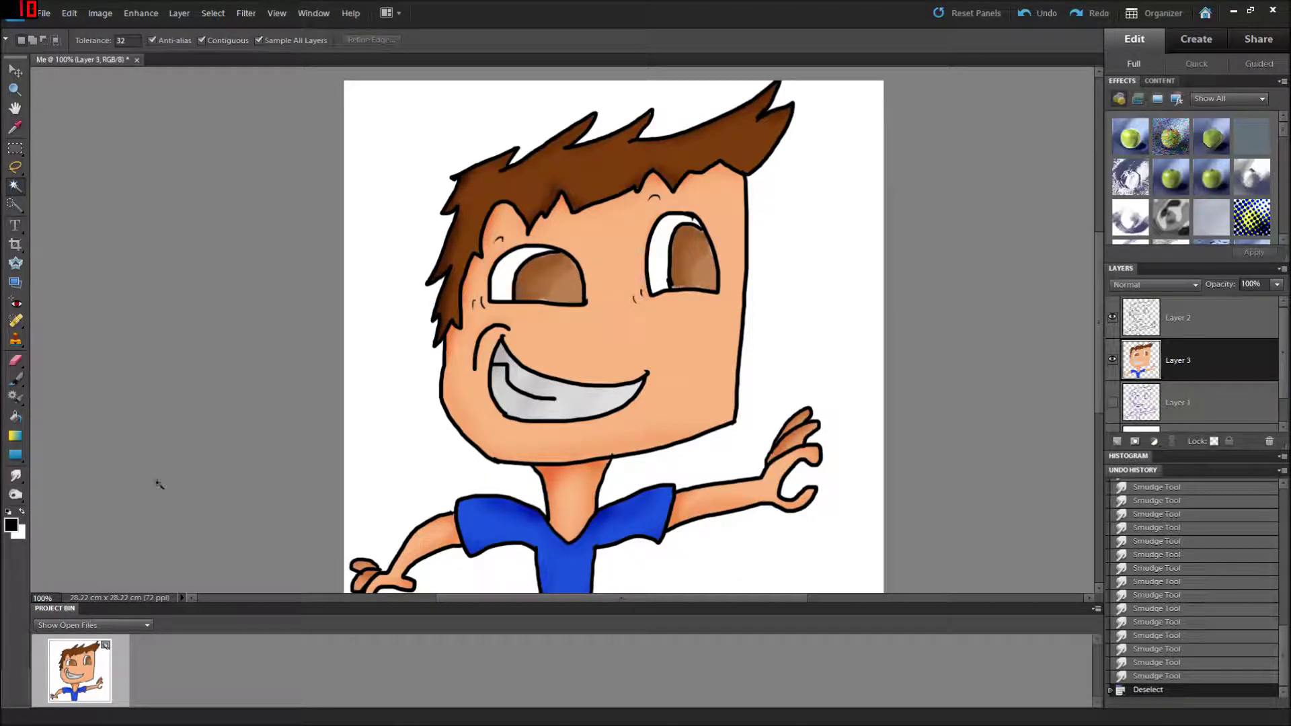
{"action": "left_click", "coordinate": [20, 478]}
{"action": "left_click_drag", "start_coordinate": [539, 288], "coordinate": [557, 306]}
{"action": "left_click_drag", "start_coordinate": [568, 272], "coordinate": [576, 265]}
{"action": "left_click_drag", "start_coordinate": [536, 309], "coordinate": [548, 308]}
{"action": "left_click", "coordinate": [1023, 15]}
{"action": "left_click", "coordinate": [1020, 20]}
{"action": "left_click", "coordinate": [1020, 20]}
{"action": "left_click", "coordinate": [1016, 21]}
{"action": "left_click", "coordinate": [1016, 22]}
{"action": "left_click", "coordinate": [1016, 22]}
{"action": "left_click", "coordinate": [1015, 22]}
{"action": "left_click", "coordinate": [1015, 24]}
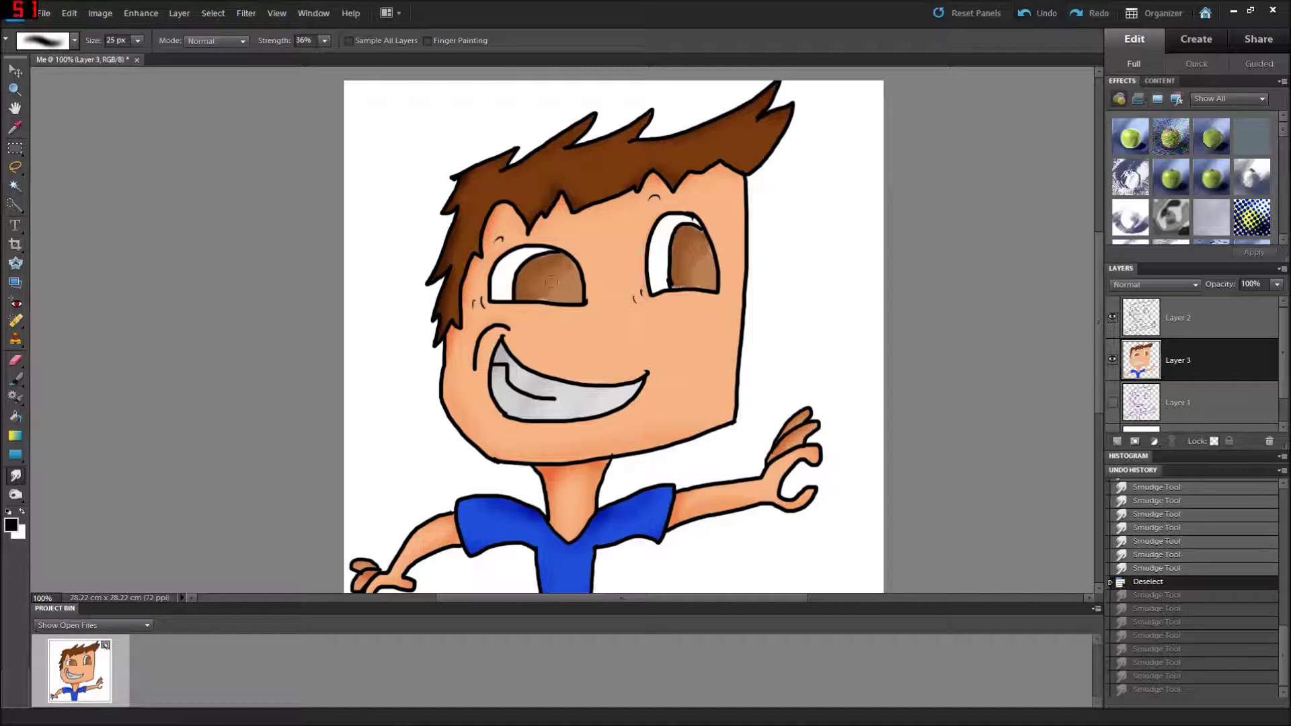
Smudge the highlight in the drawing's left iris from its lower edge up to the top with a 25 px brush.
{"action": "left_click_drag", "start_coordinate": [551, 283], "coordinate": [542, 296]}
{"action": "left_click_drag", "start_coordinate": [541, 296], "coordinate": [545, 291]}
{"action": "left_click_drag", "start_coordinate": [546, 287], "coordinate": [563, 271]}
{"action": "left_click_drag", "start_coordinate": [564, 269], "coordinate": [571, 260]}
{"action": "left_click_drag", "start_coordinate": [571, 259], "coordinate": [569, 253]}
{"action": "left_click_drag", "start_coordinate": [569, 252], "coordinate": [568, 251]}
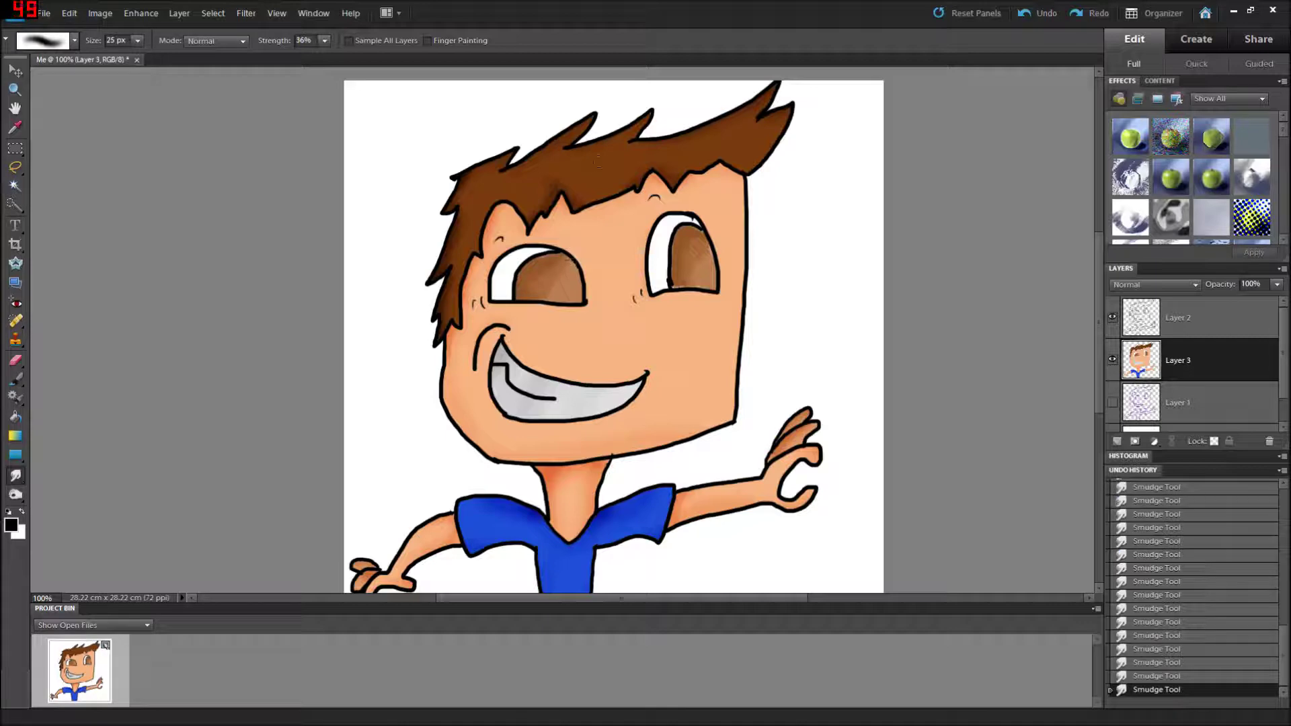
Reduce the Smudge brush size and enlarge the view of the face to 200%.
{"action": "key", "text": "bracketleft"}
{"action": "key", "text": "z"}
{"action": "left_click_drag", "start_coordinate": [829, 478], "coordinate": [385, 75]}
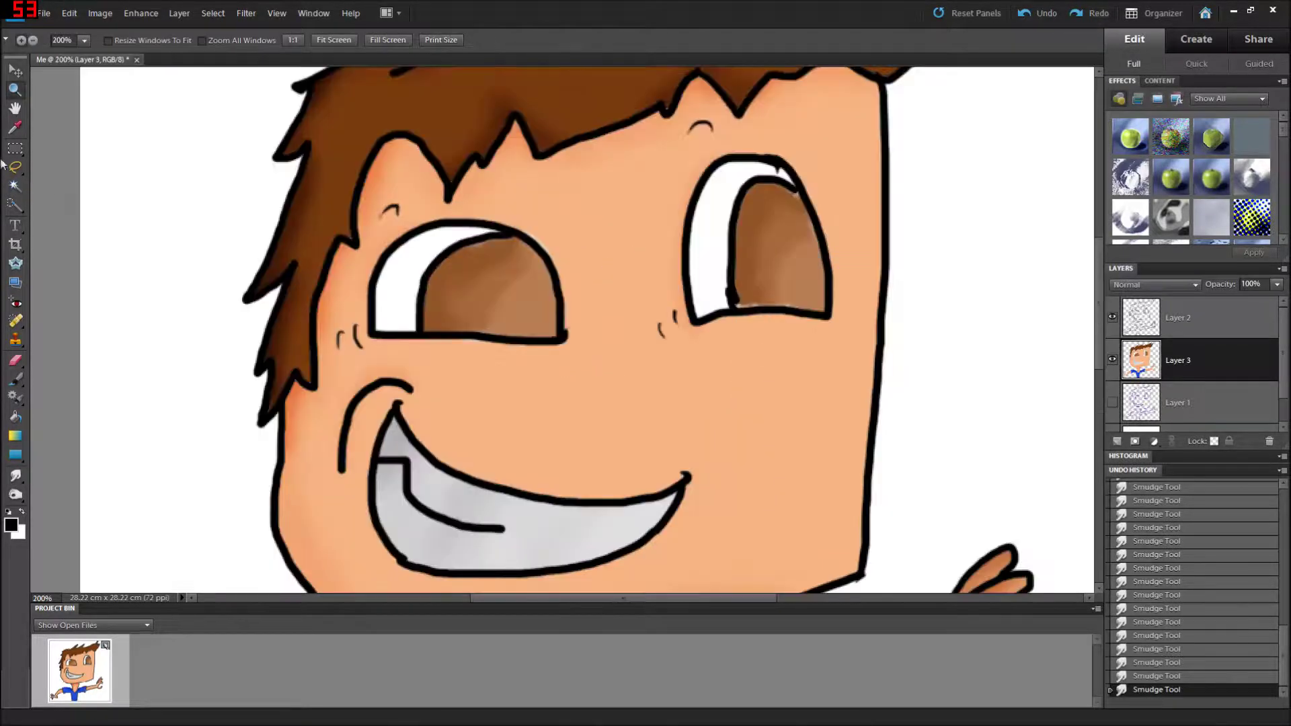
Sample the iris brown and fill the gaps along the edges of both irises with a 5 px brush.
{"action": "left_click", "coordinate": [14, 128]}
{"action": "left_click", "coordinate": [445, 259]}
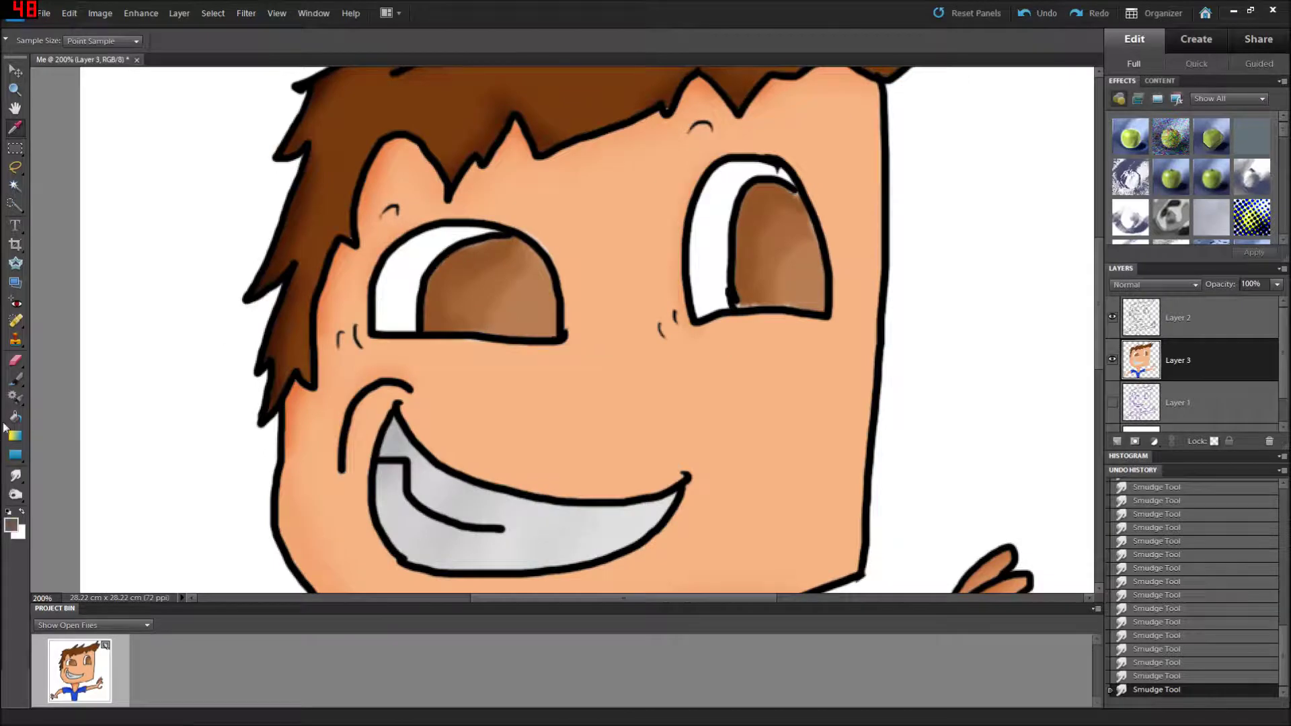
{"action": "left_click", "coordinate": [14, 380]}
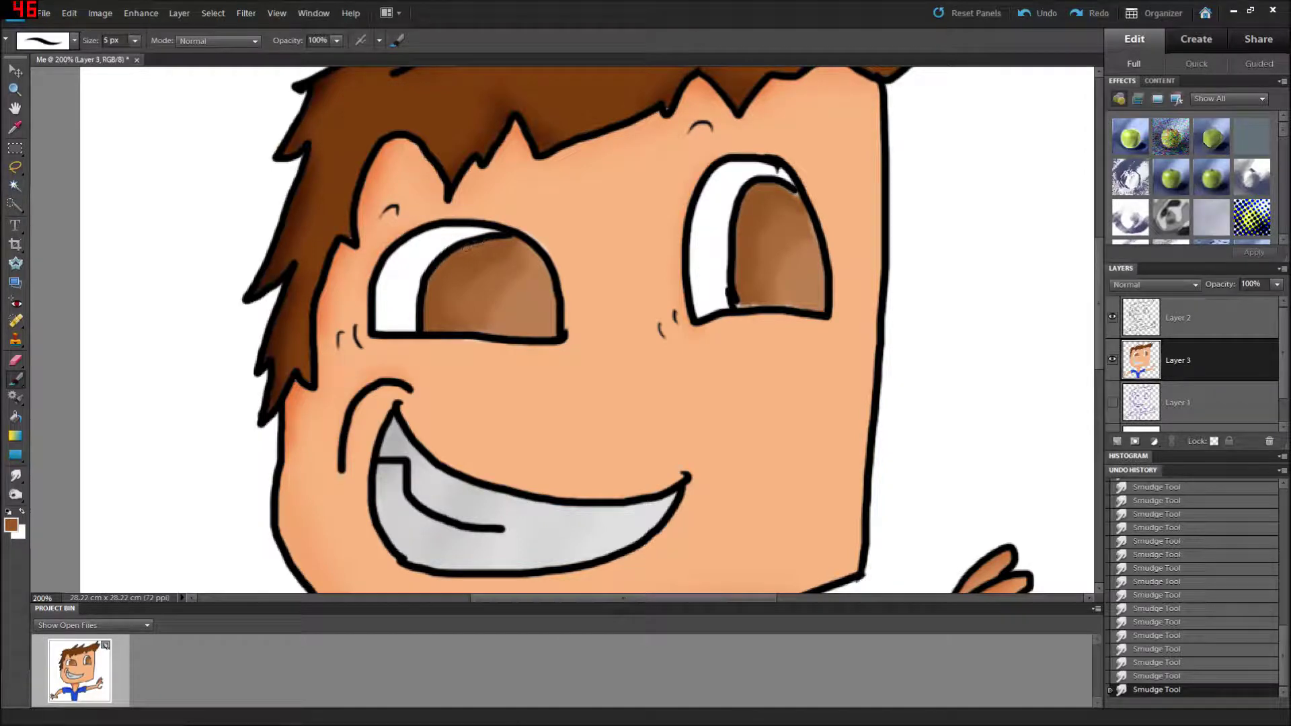
{"action": "left_click_drag", "start_coordinate": [416, 307], "coordinate": [416, 324]}
{"action": "left_click_drag", "start_coordinate": [662, 113], "coordinate": [673, 119]}
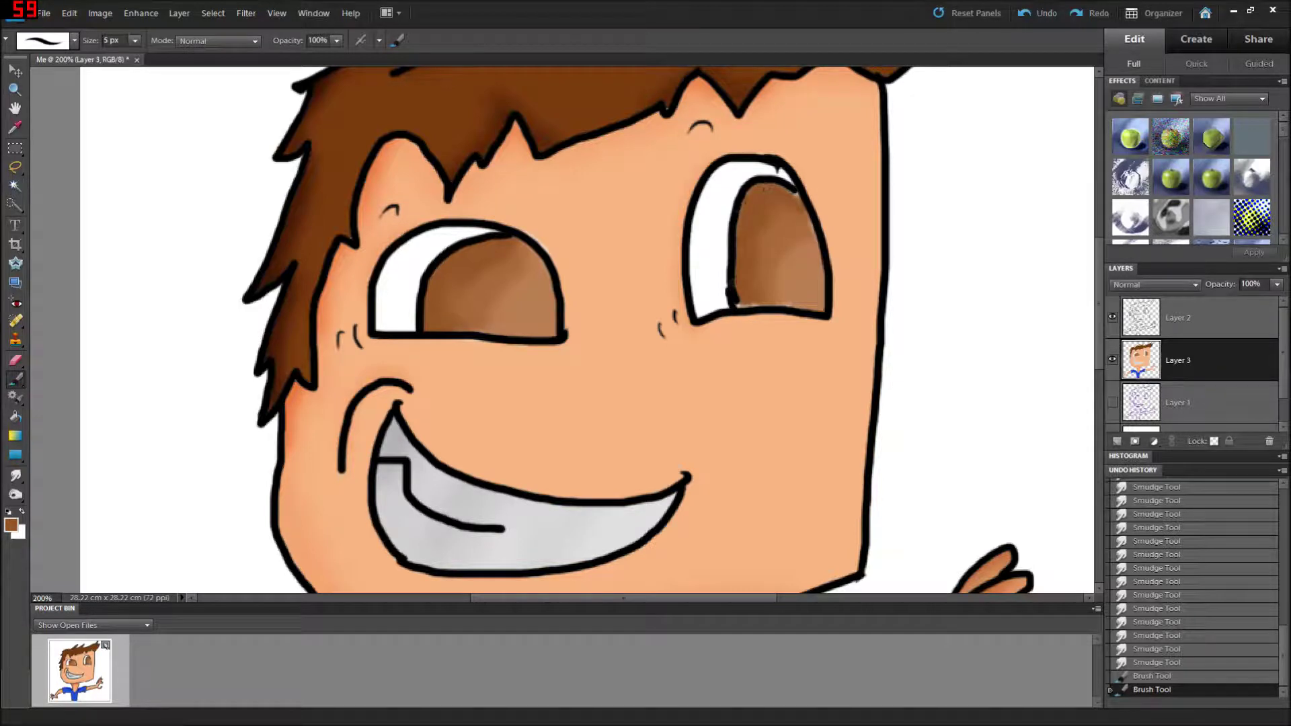
{"action": "left_click_drag", "start_coordinate": [743, 306], "coordinate": [797, 310]}
{"action": "left_click", "coordinate": [794, 191]}
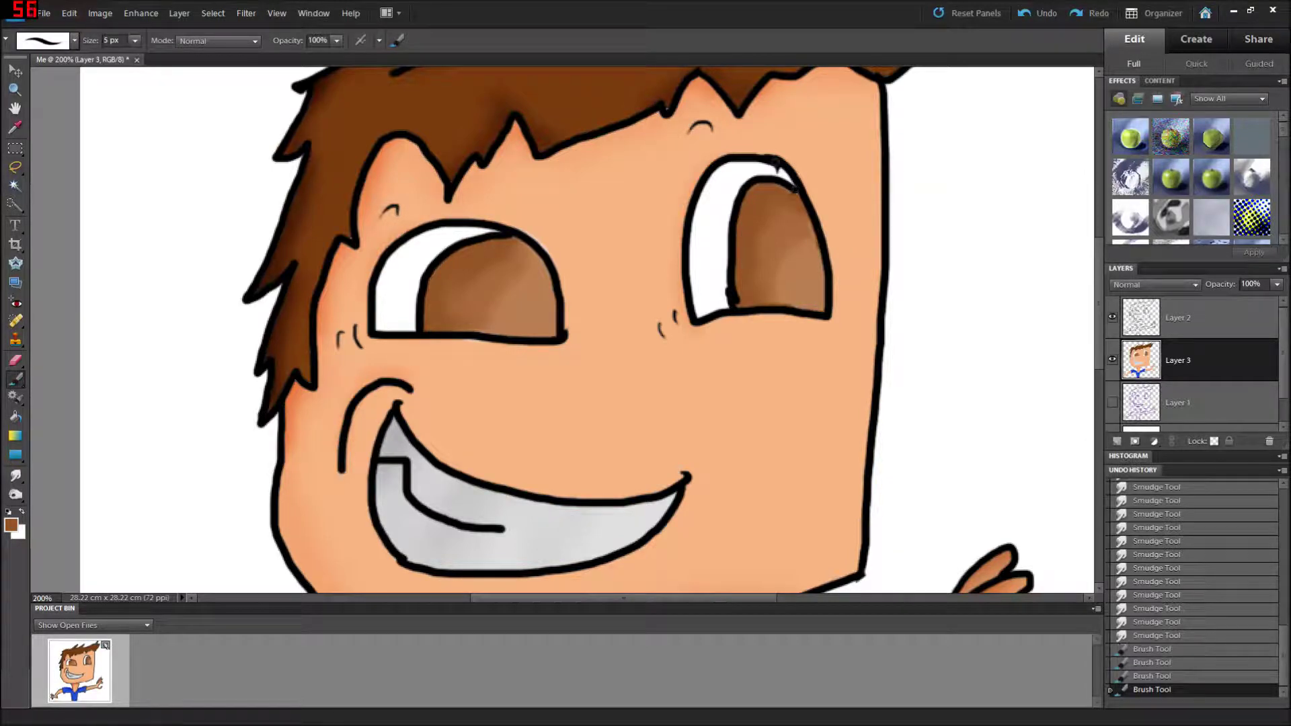
Sample the skin tone and touch up the skin around the outline of the drawing's left eye with the 5 px brush.
{"action": "left_click", "coordinate": [15, 128]}
{"action": "left_click", "coordinate": [562, 232]}
{"action": "left_click", "coordinate": [16, 379]}
{"action": "left_click_drag", "start_coordinate": [524, 231], "coordinate": [550, 252]}
{"action": "left_click_drag", "start_coordinate": [487, 345], "coordinate": [461, 342]}
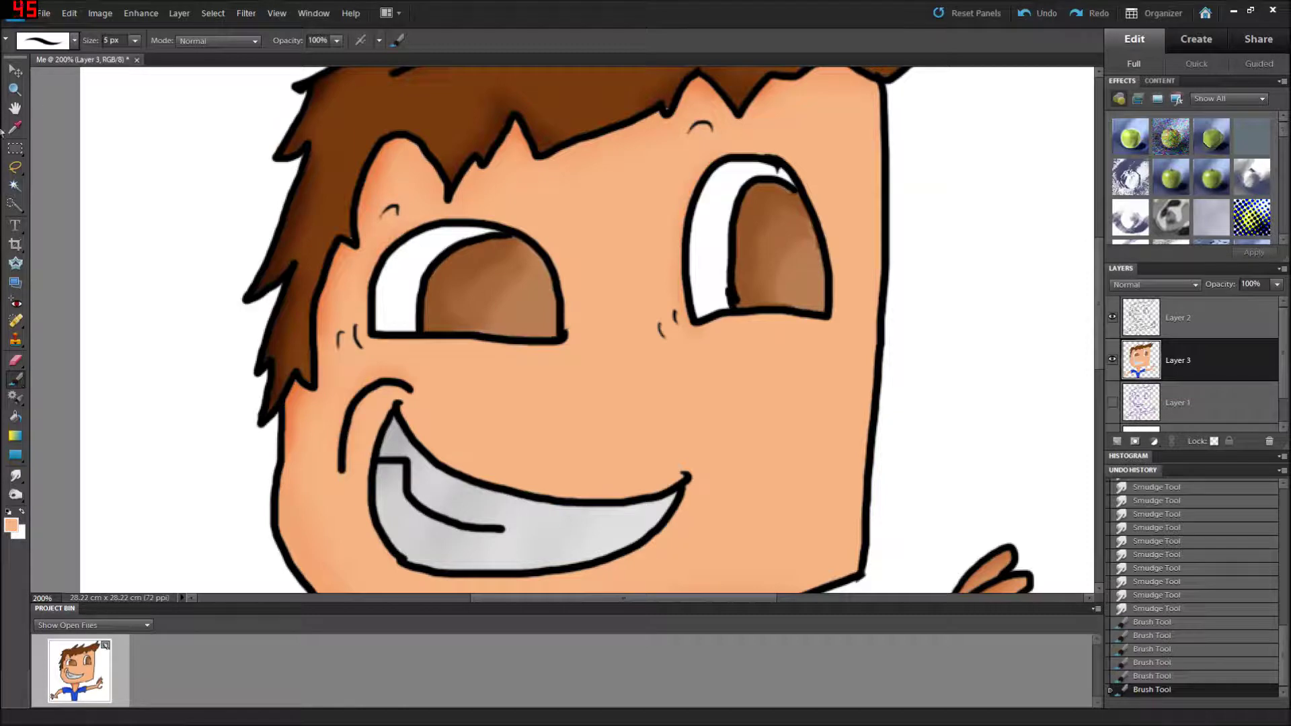
Reduce the view to 100% and examine the colouring of the whole character from hair to shirt.
{"action": "key", "text": "z"}
{"action": "left_click", "coordinate": [32, 40]}
{"action": "left_click", "coordinate": [55, 119]}
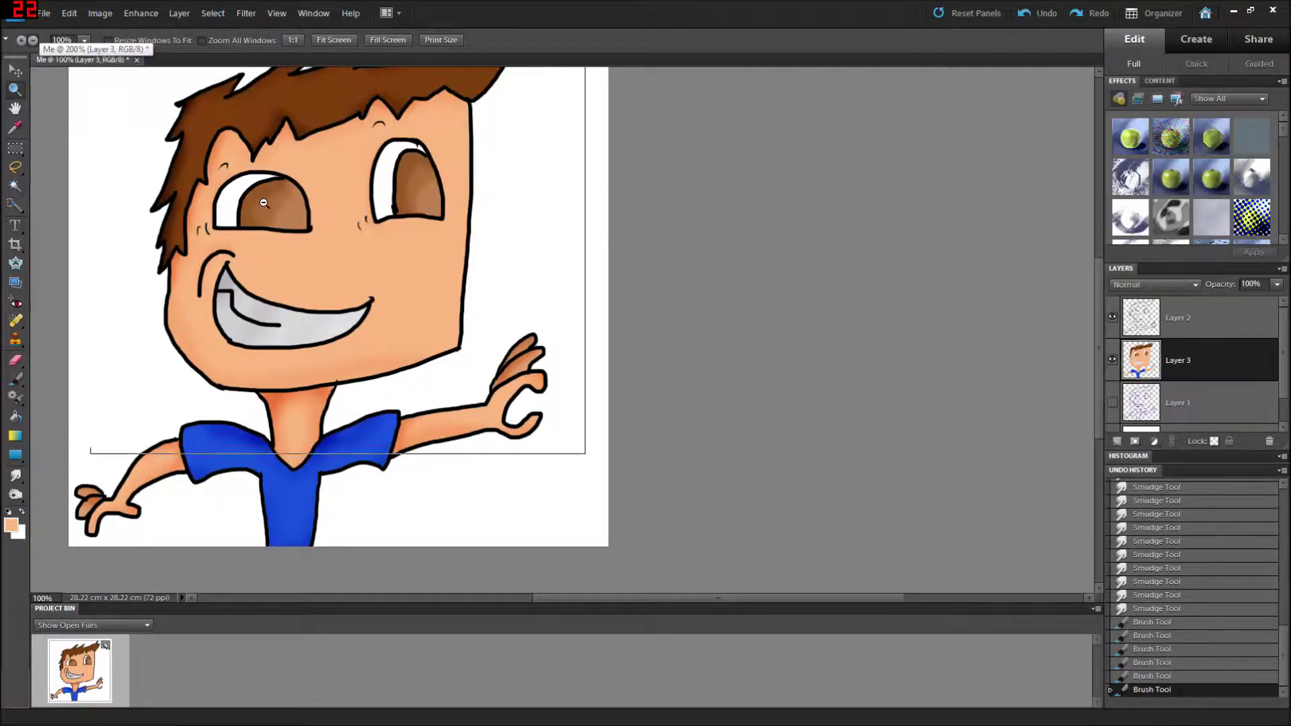
{"action": "left_click", "coordinate": [264, 203]}
{"action": "left_click", "coordinate": [21, 40]}
{"action": "left_click", "coordinate": [526, 318]}
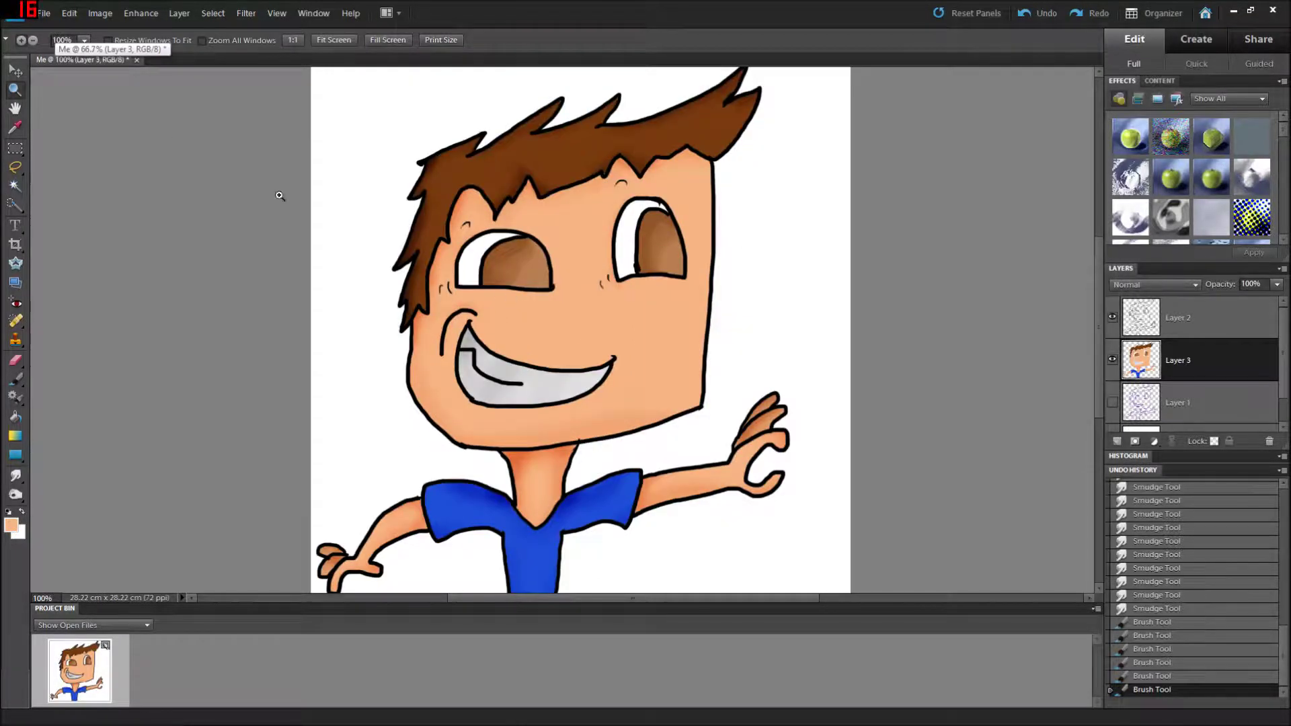
{"action": "scroll", "coordinate": [279, 192], "scroll_direction": "down", "scroll_amount": 1}
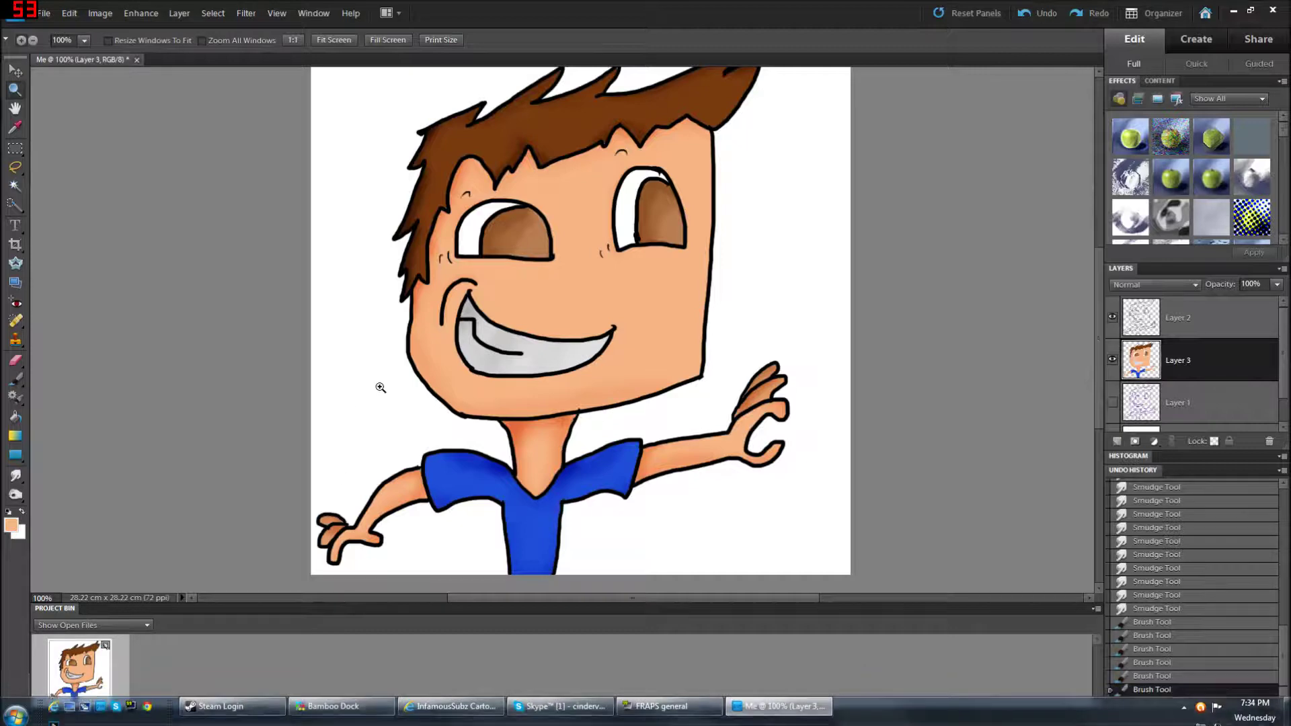
{"action": "scroll", "coordinate": [382, 377], "scroll_direction": "down", "scroll_amount": 1}
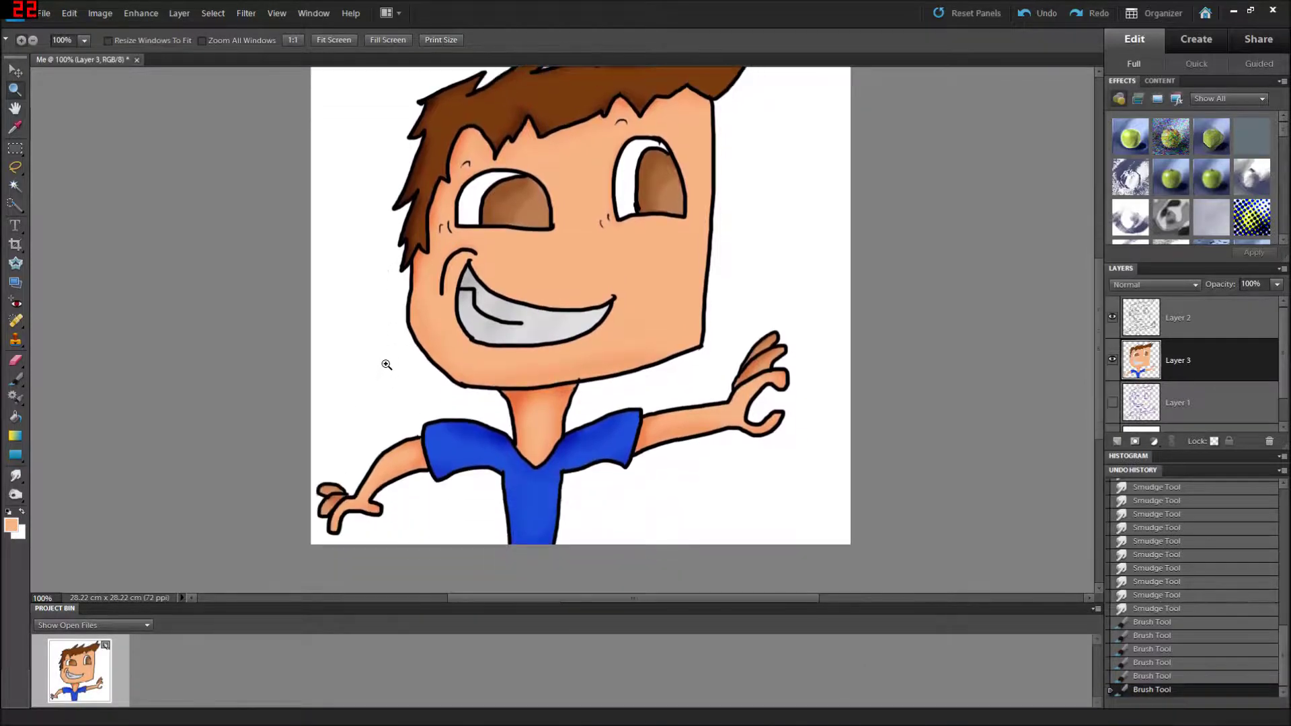
{"action": "scroll", "coordinate": [385, 365], "scroll_direction": "up", "scroll_amount": 3}
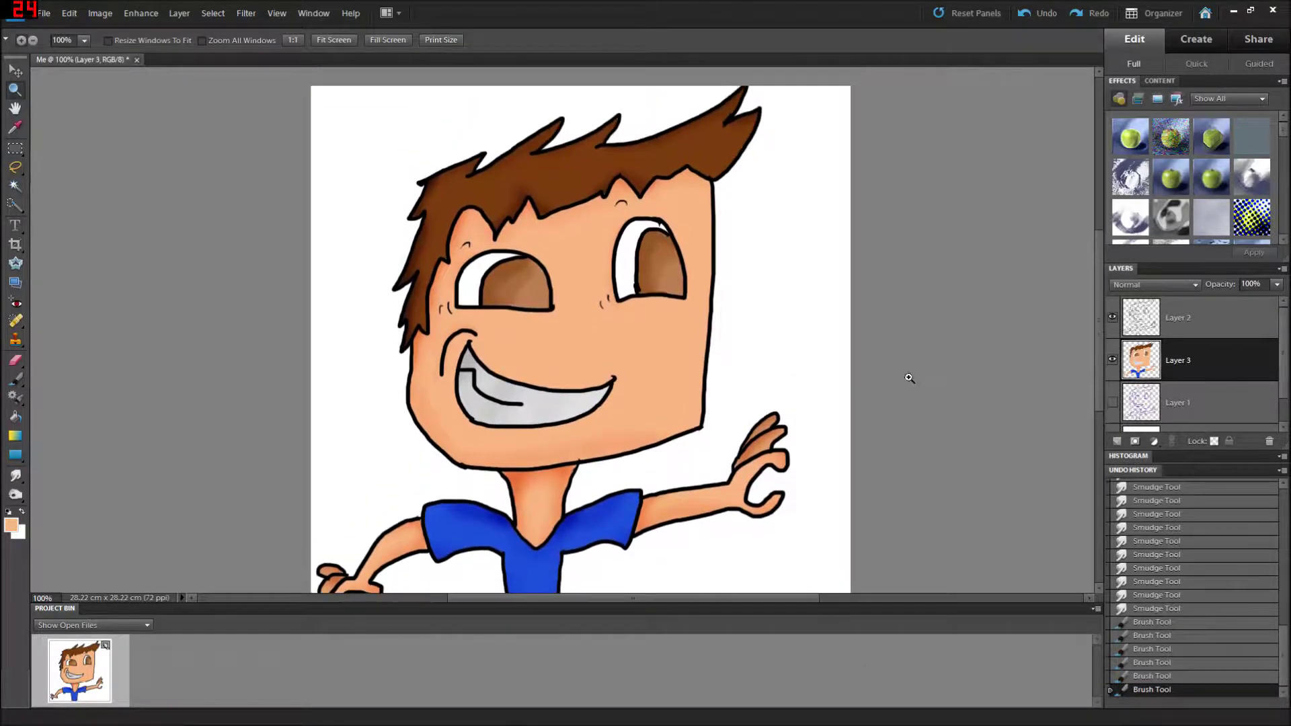
Select the white background on both sides of the character with the Magic Wand, and invert the selection.
{"action": "left_click", "coordinate": [21, 190]}
{"action": "left_click", "coordinate": [321, 125]}
{"action": "left_click", "coordinate": [345, 127]}
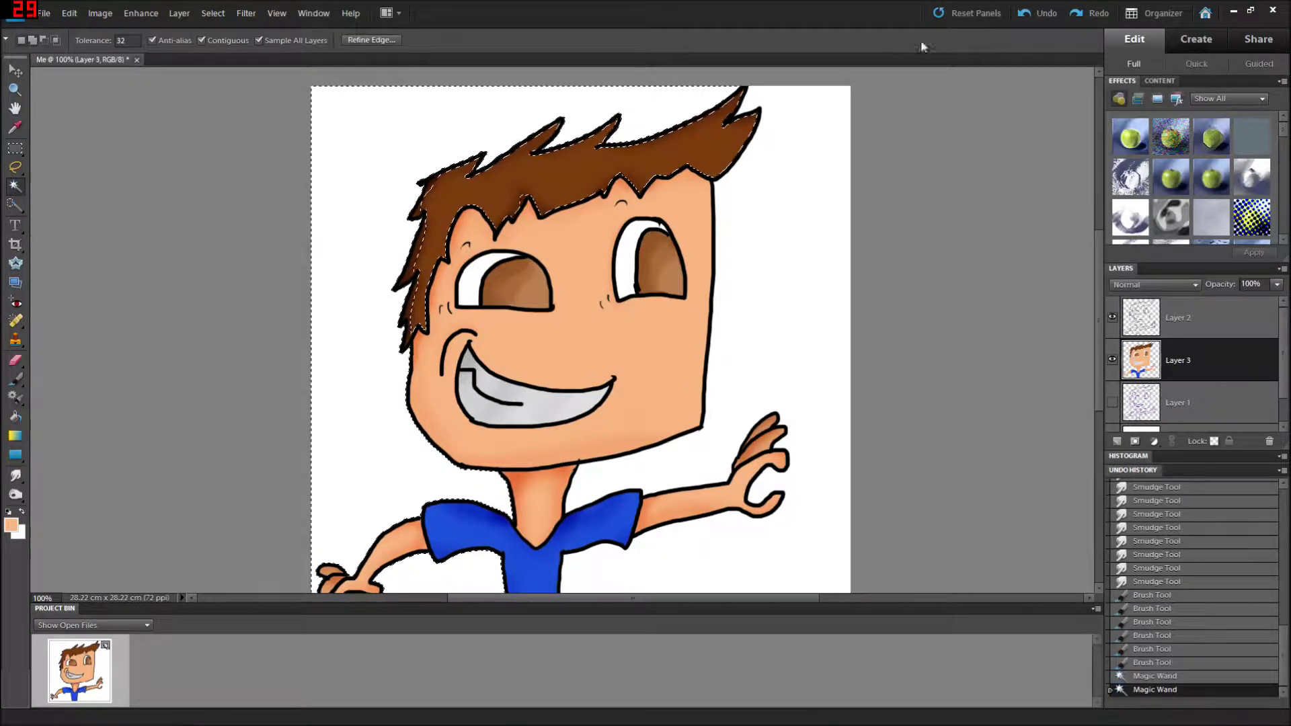
{"action": "left_click", "coordinate": [1029, 13]}
{"action": "left_click", "coordinate": [1251, 10]}
{"action": "left_click", "coordinate": [1250, 10]}
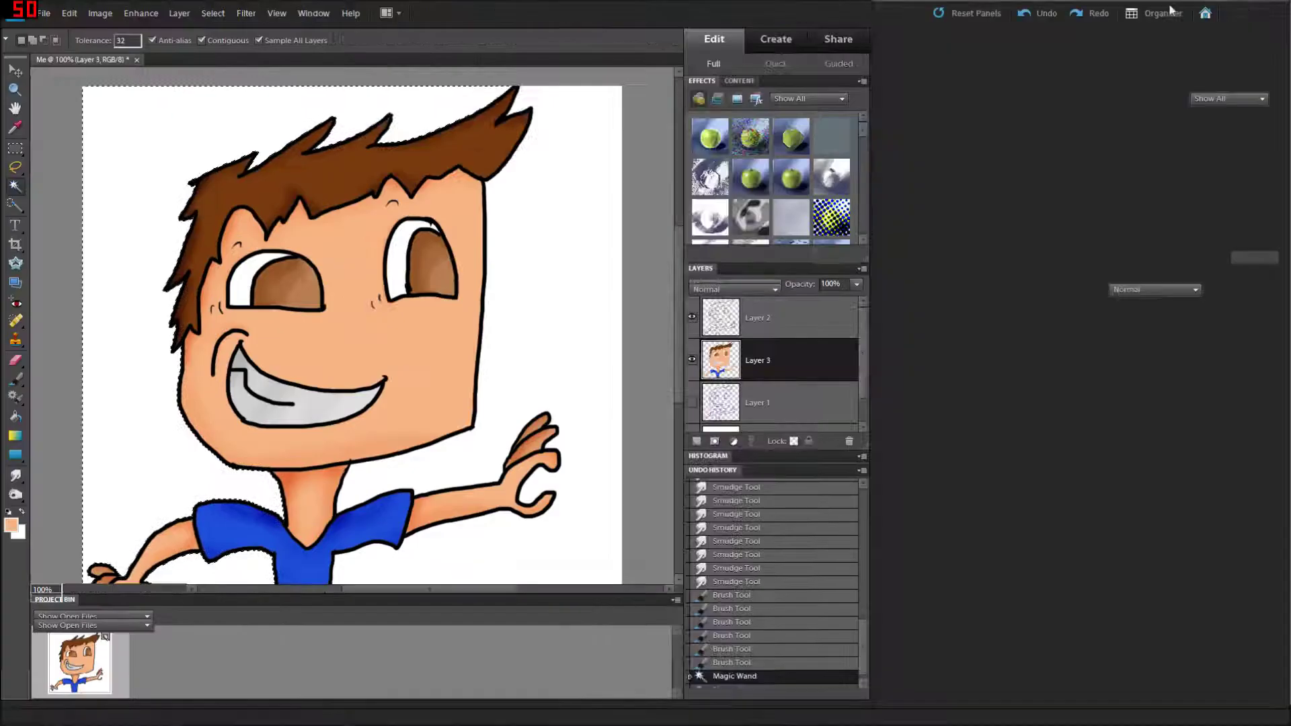
{"action": "left_click", "coordinate": [775, 188]}
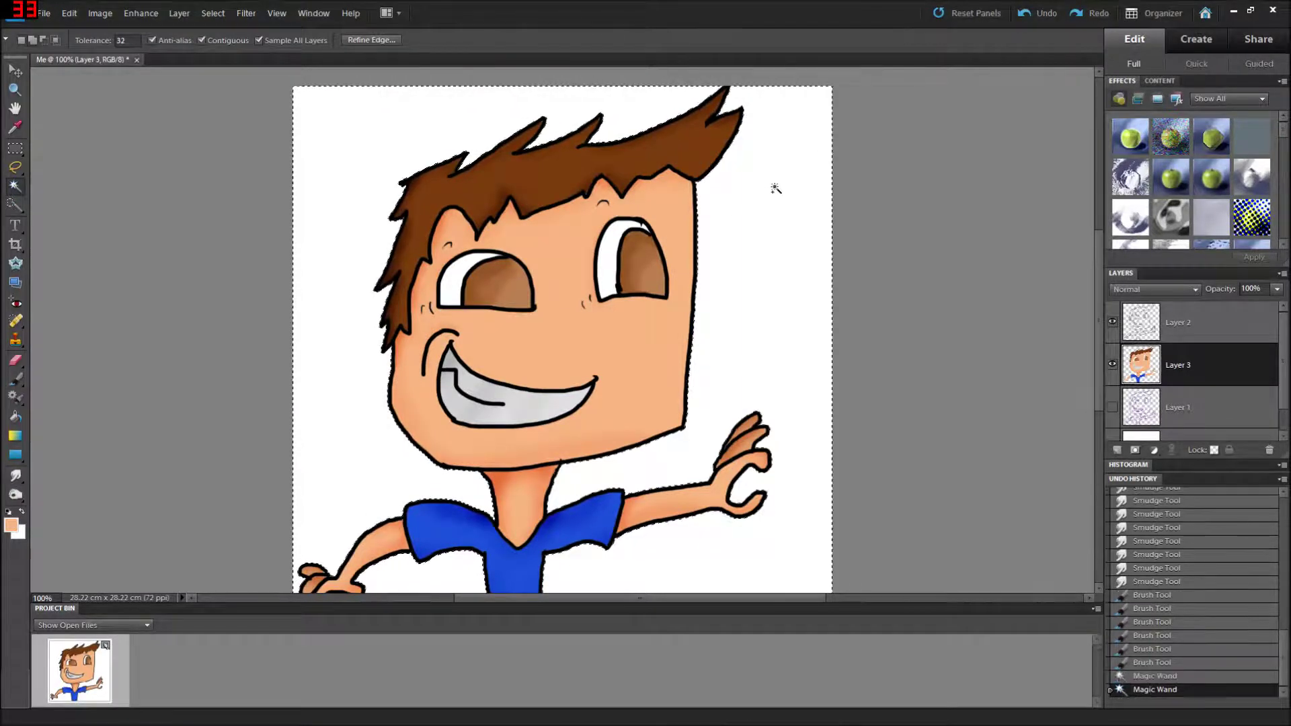
{"action": "scroll", "coordinate": [773, 202], "scroll_direction": "down", "scroll_amount": 10}
{"action": "scroll", "coordinate": [769, 230], "scroll_direction": "up", "scroll_amount": 5}
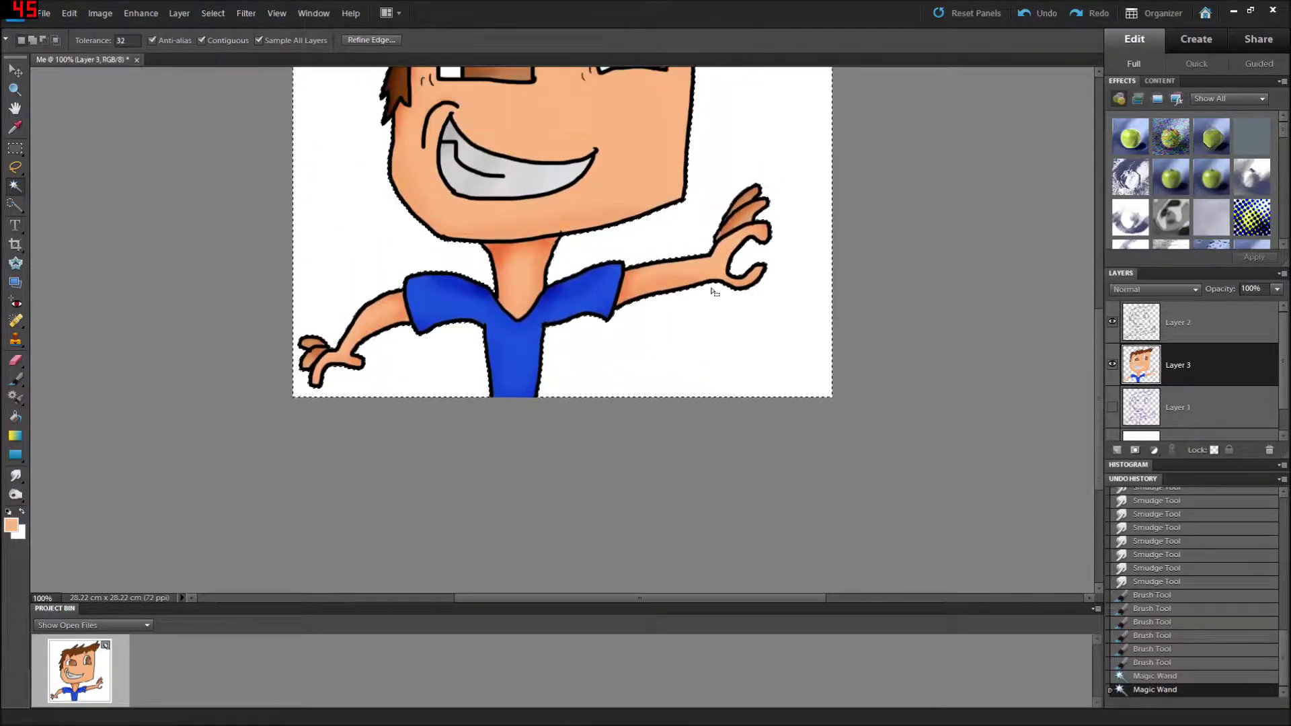
{"action": "scroll", "coordinate": [715, 292], "scroll_direction": "up", "scroll_amount": 5}
{"action": "left_click", "coordinate": [212, 13]}
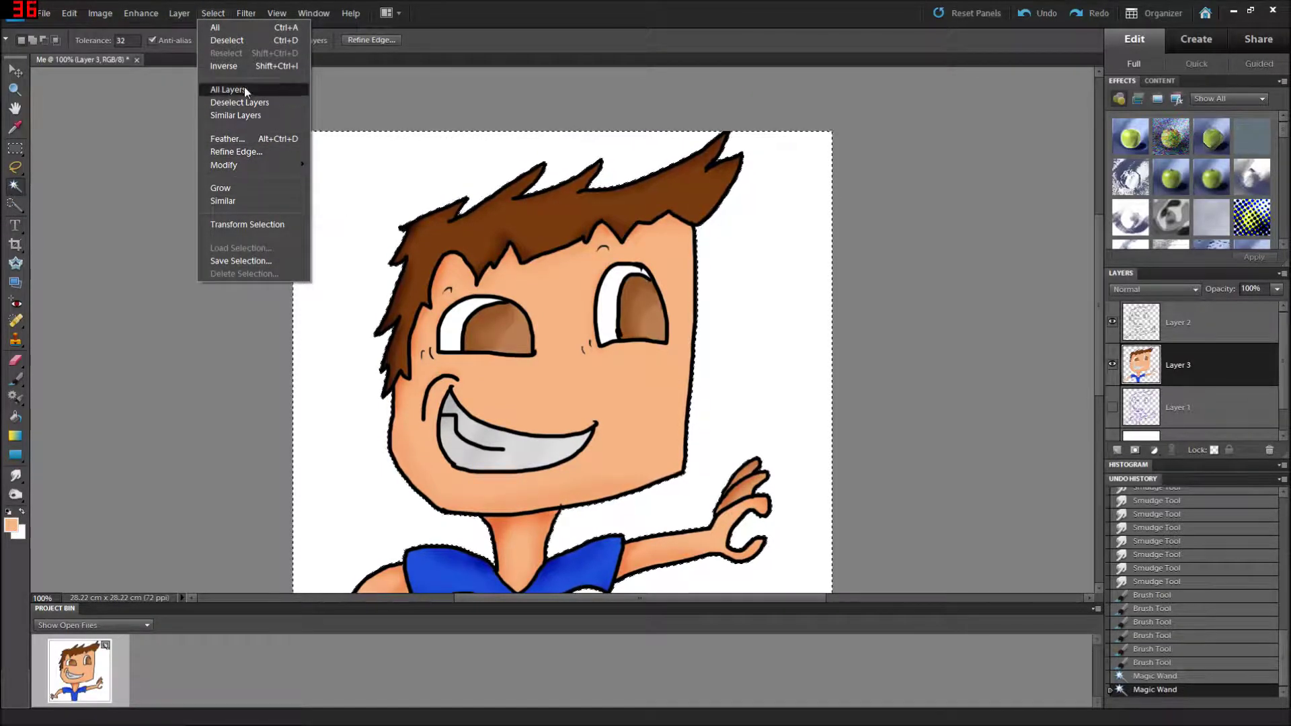
{"action": "left_click", "coordinate": [236, 64]}
Reset the foreground colour to black, choose the soft 21 px brush and enlarge it to 35 px.
{"action": "left_click", "coordinate": [8, 512]}
{"action": "left_click", "coordinate": [15, 379]}
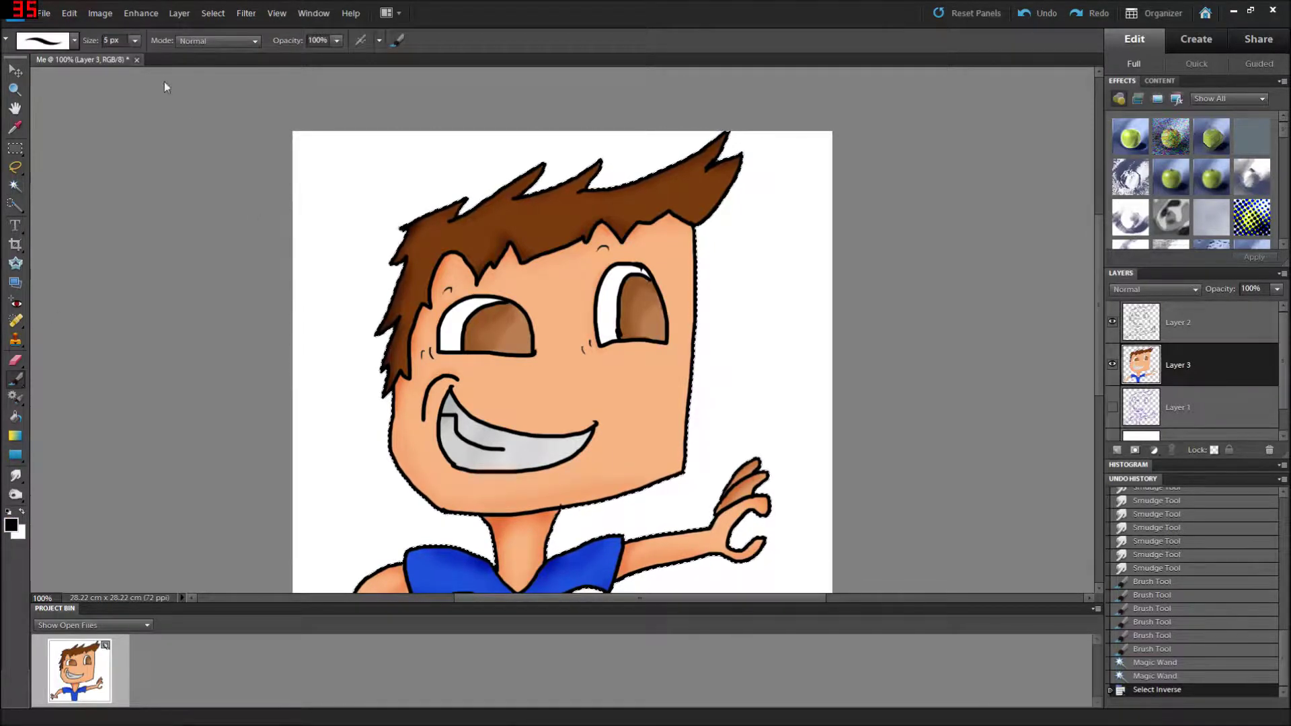
{"action": "left_click", "coordinate": [74, 40]}
{"action": "left_click", "coordinate": [105, 123]}
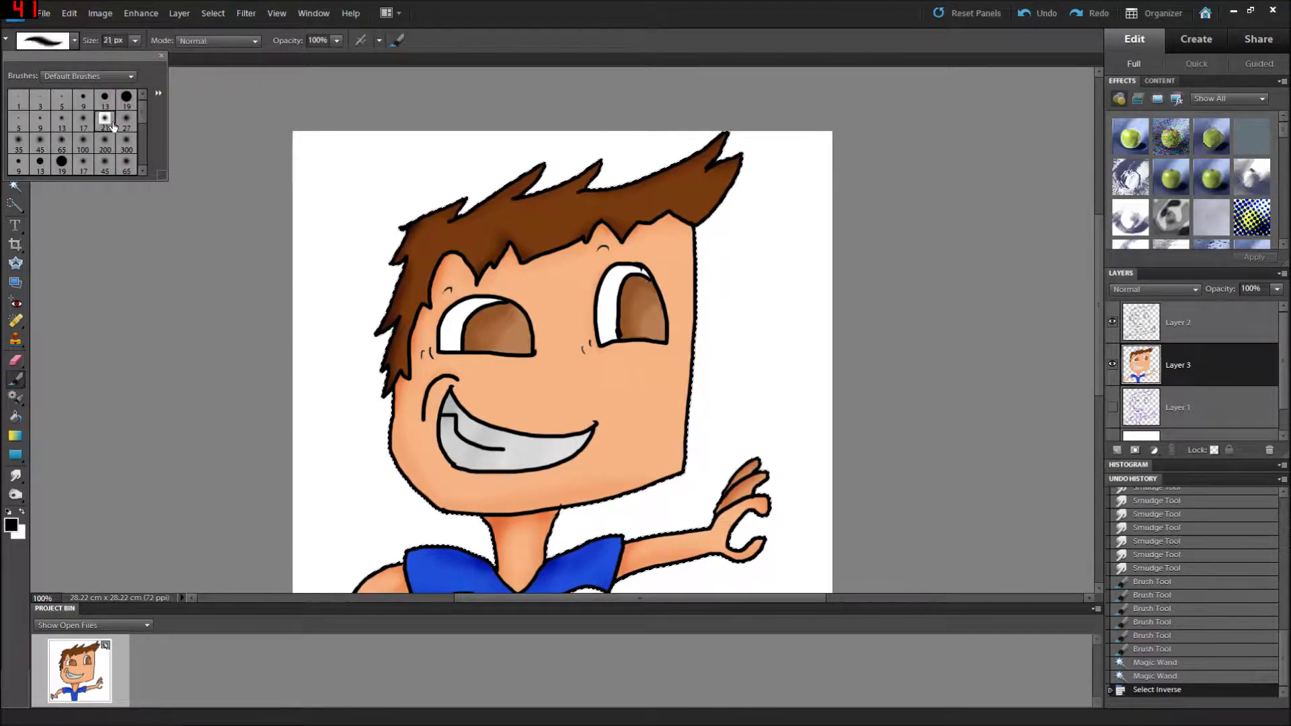
{"action": "left_click", "coordinate": [530, 154]}
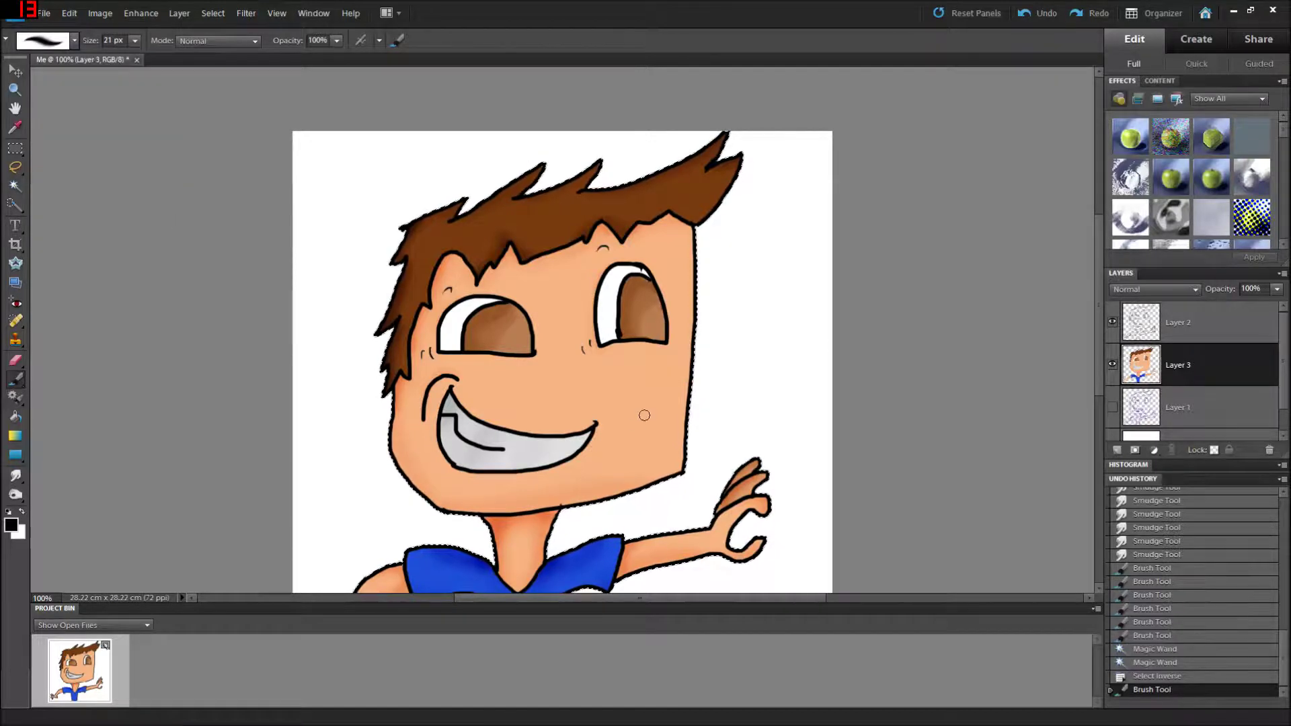
{"action": "key", "text": "bracketright"}
{"action": "key", "text": "bracketright"}
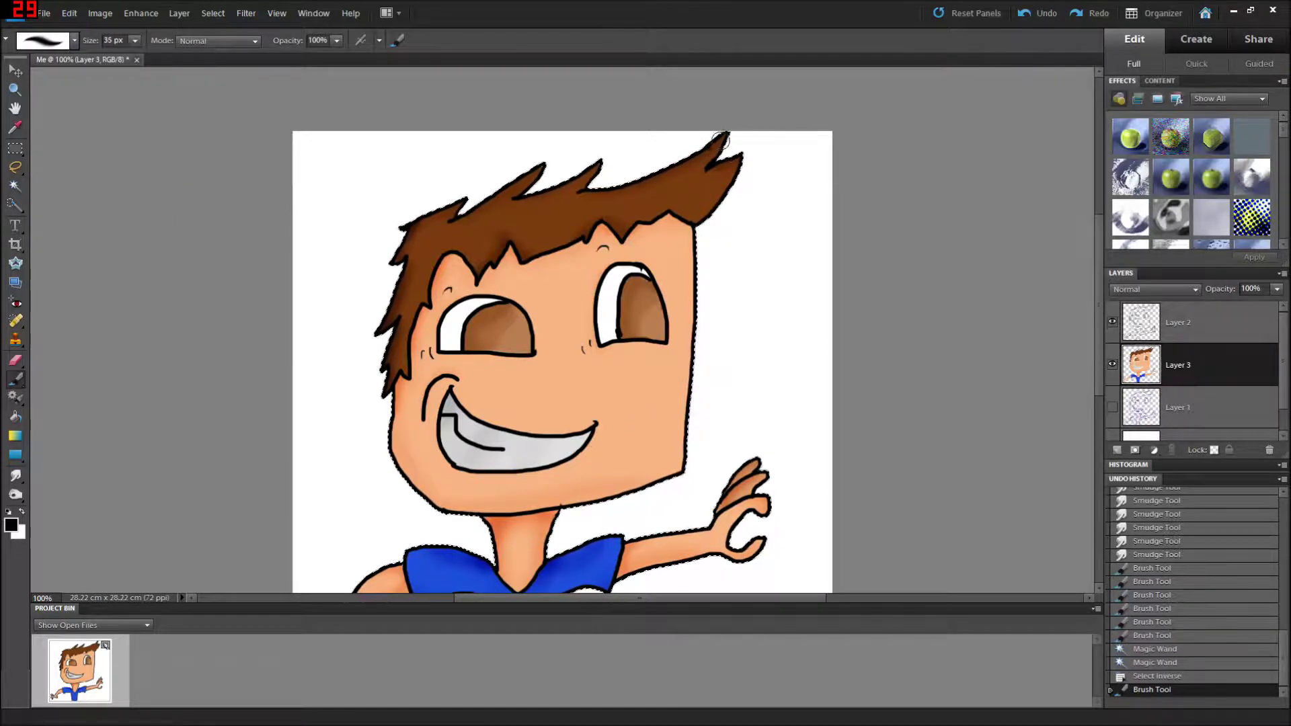
Paint black shading from the hair tip down the right side of the face, using a brush of up to 40 px.
{"action": "left_click", "coordinate": [725, 141]}
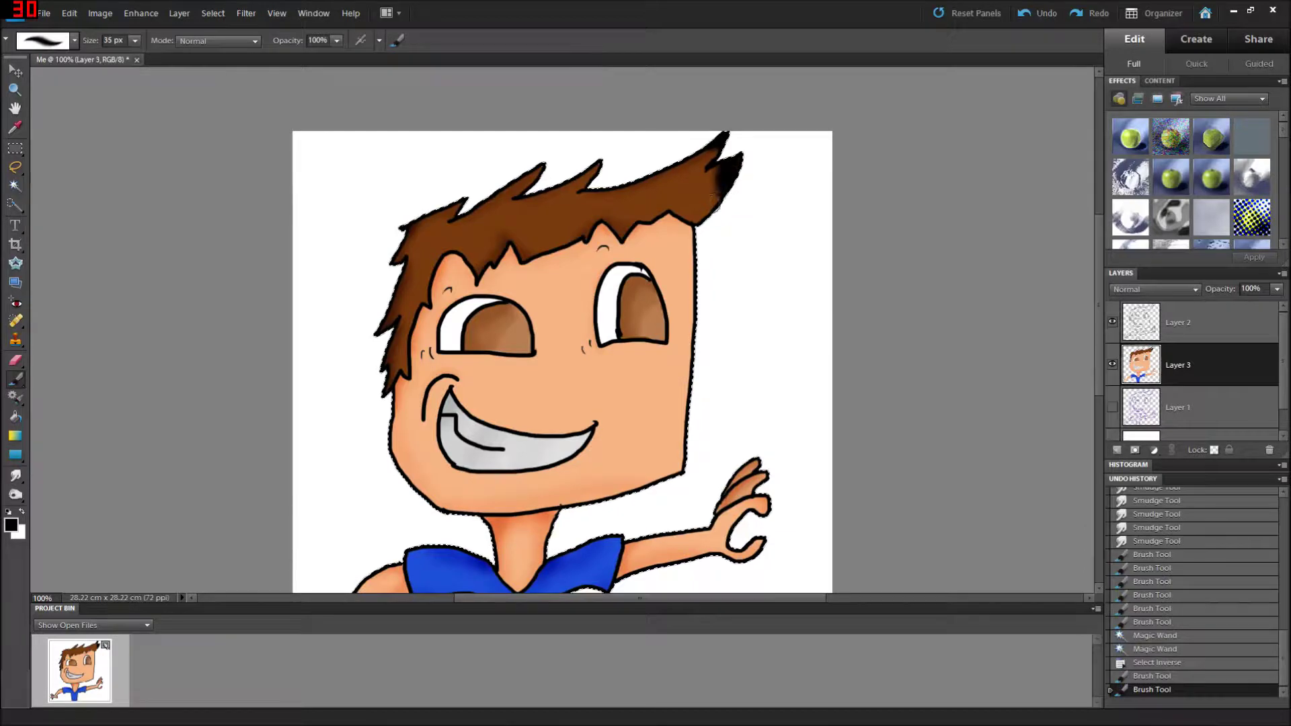
{"action": "left_click_drag", "start_coordinate": [677, 324], "coordinate": [679, 336]}
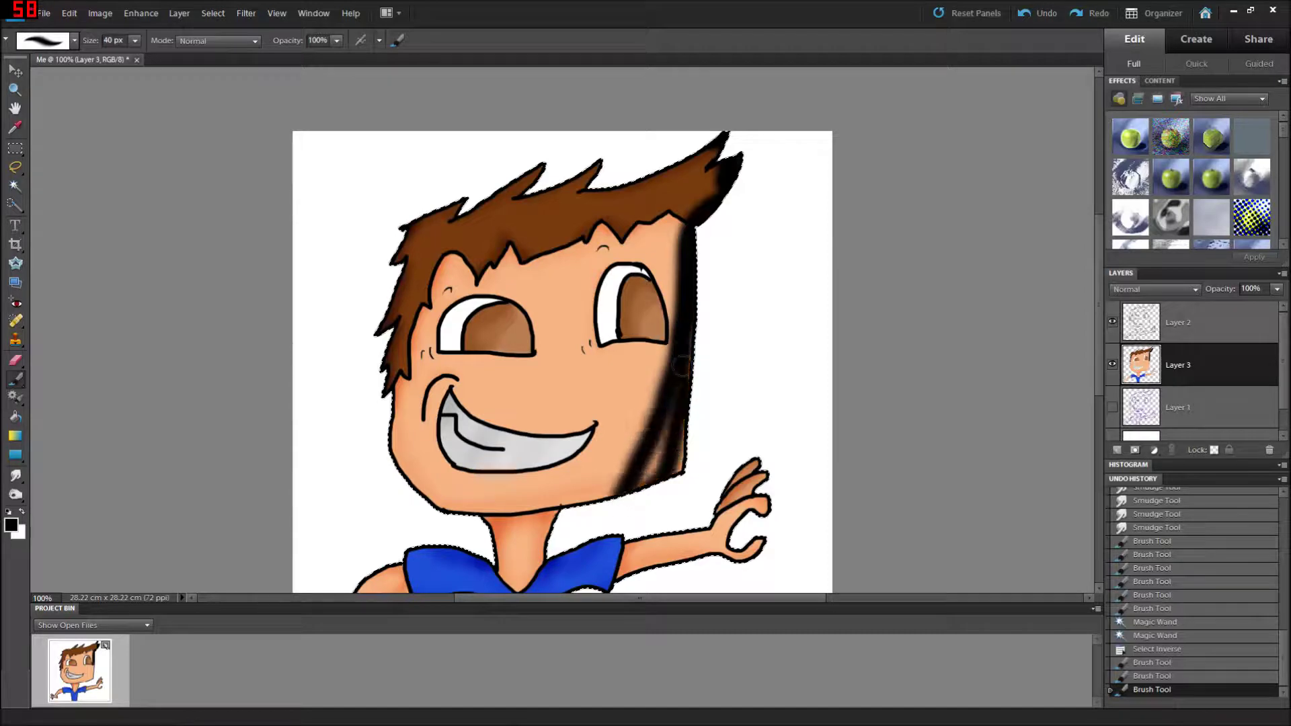
{"action": "left_click", "coordinate": [641, 469]}
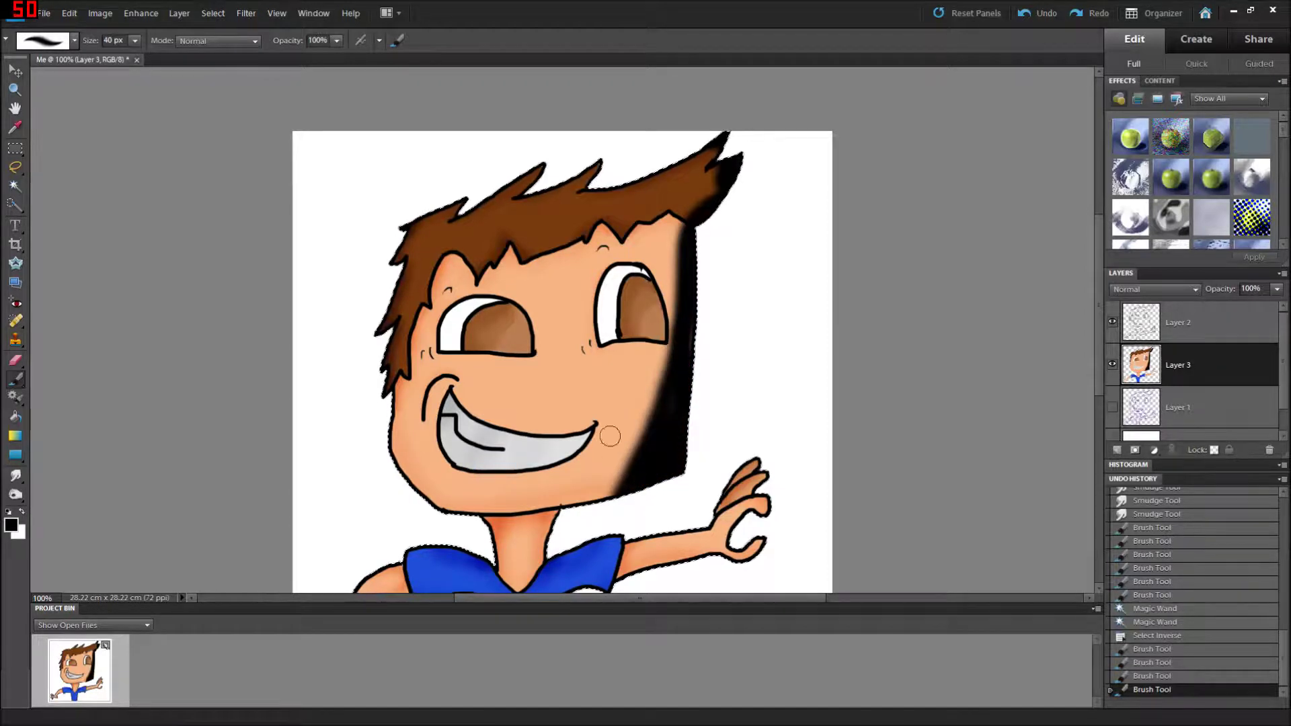
{"action": "left_click", "coordinate": [74, 40]}
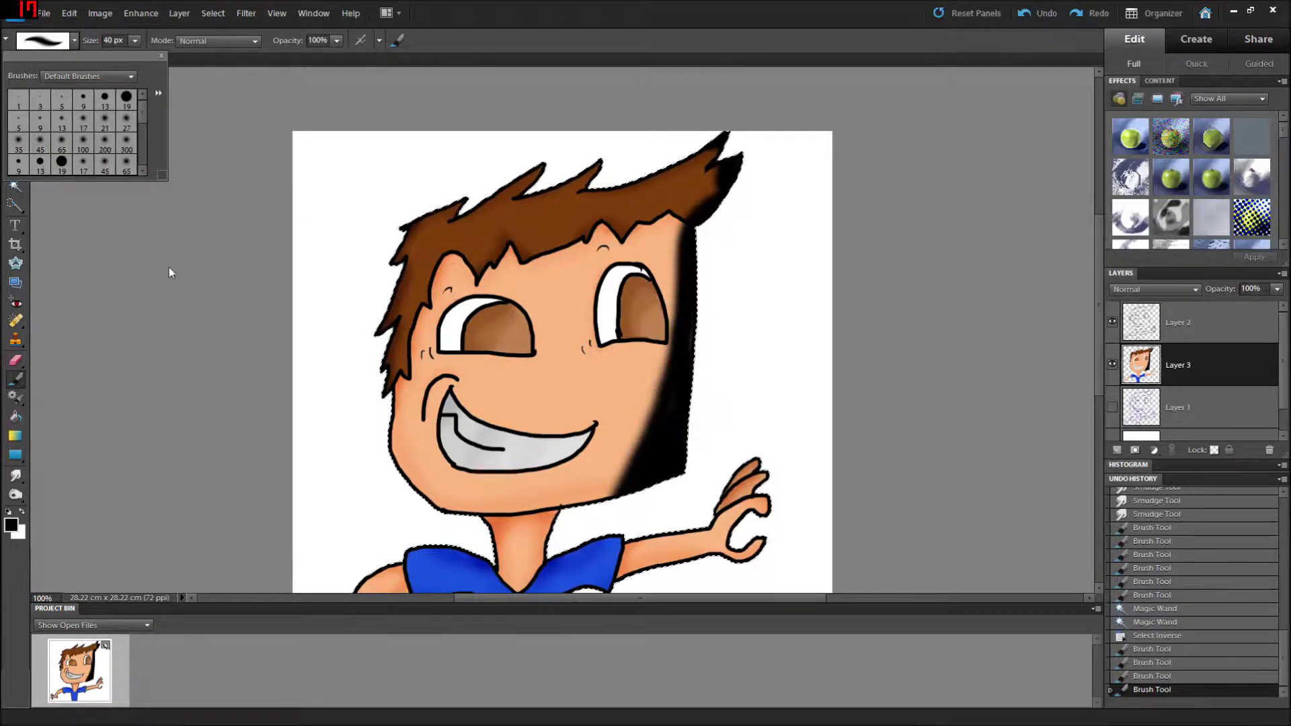
{"action": "left_click", "coordinate": [215, 198]}
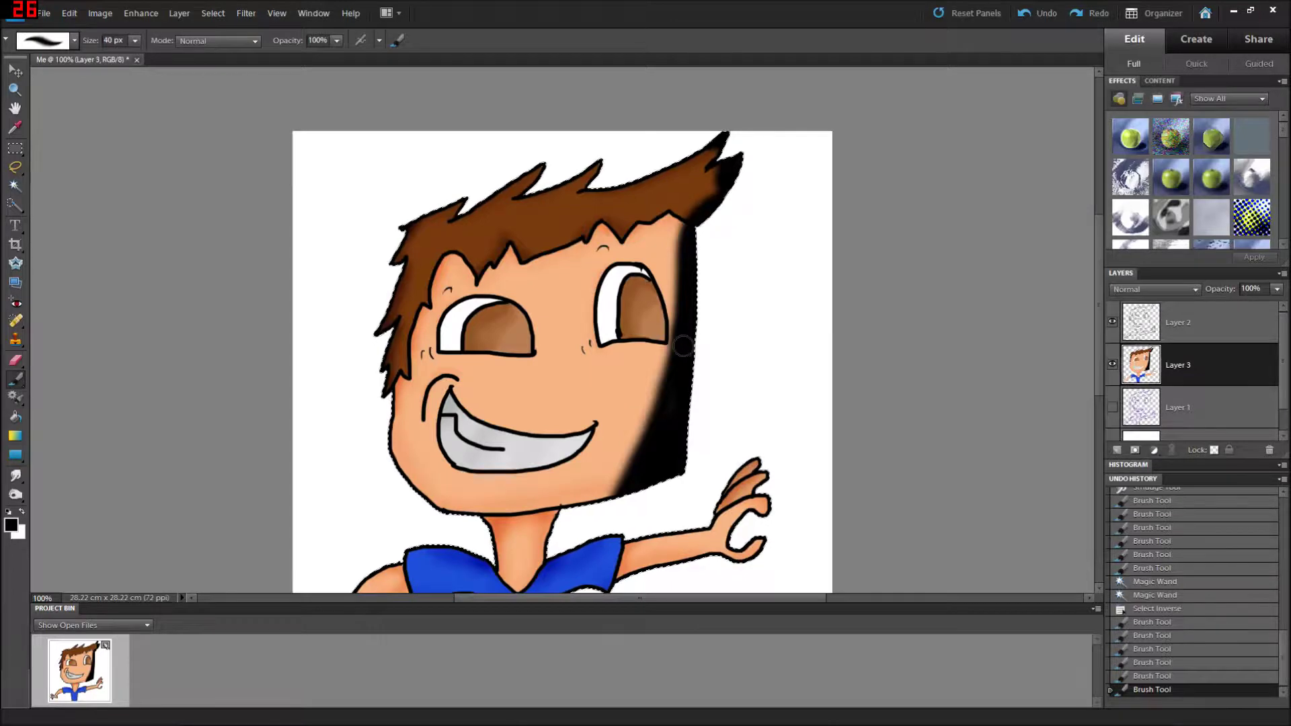
Paint black shading on the right side of the neck just below the chin with the 40 px brush.
{"action": "scroll", "coordinate": [692, 336], "scroll_direction": "down", "scroll_amount": 3}
{"action": "scroll", "coordinate": [673, 372], "scroll_direction": "down", "scroll_amount": 1}
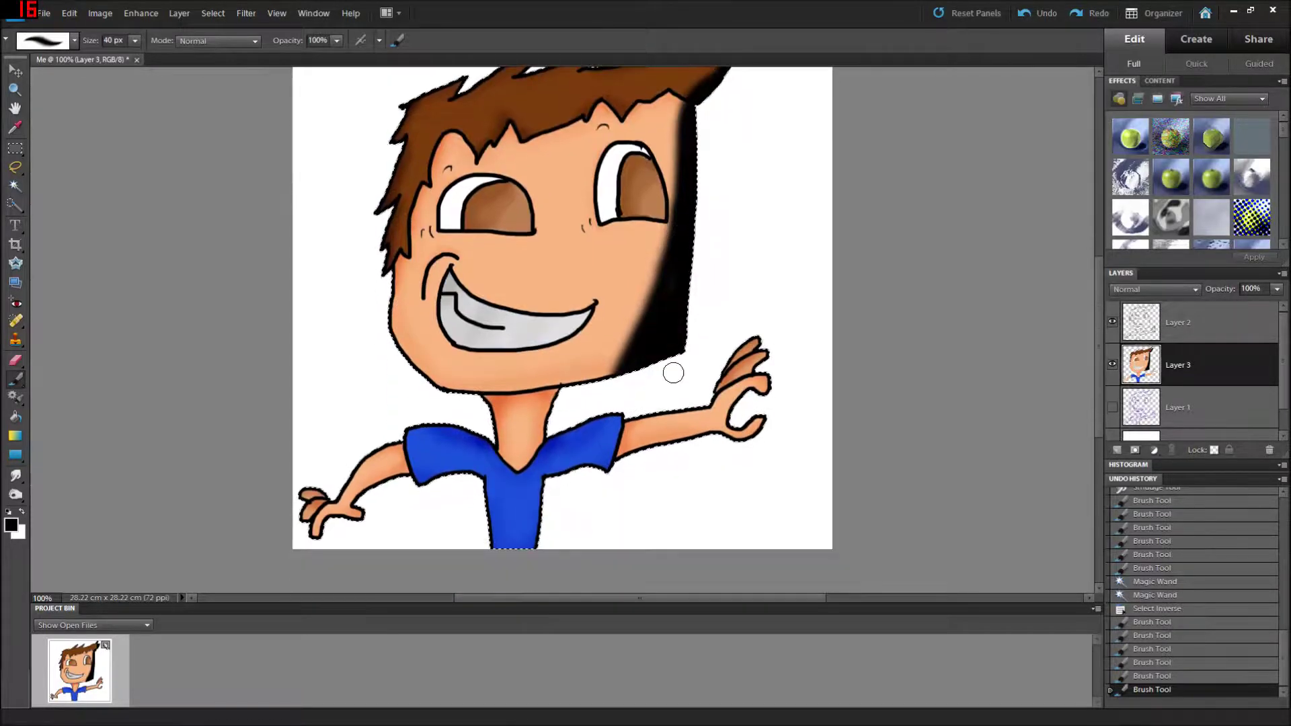
{"action": "left_click", "coordinate": [551, 390]}
{"action": "left_click", "coordinate": [553, 392]}
{"action": "left_click", "coordinate": [555, 394]}
{"action": "left_click", "coordinate": [556, 395]}
{"action": "left_click", "coordinate": [557, 397]}
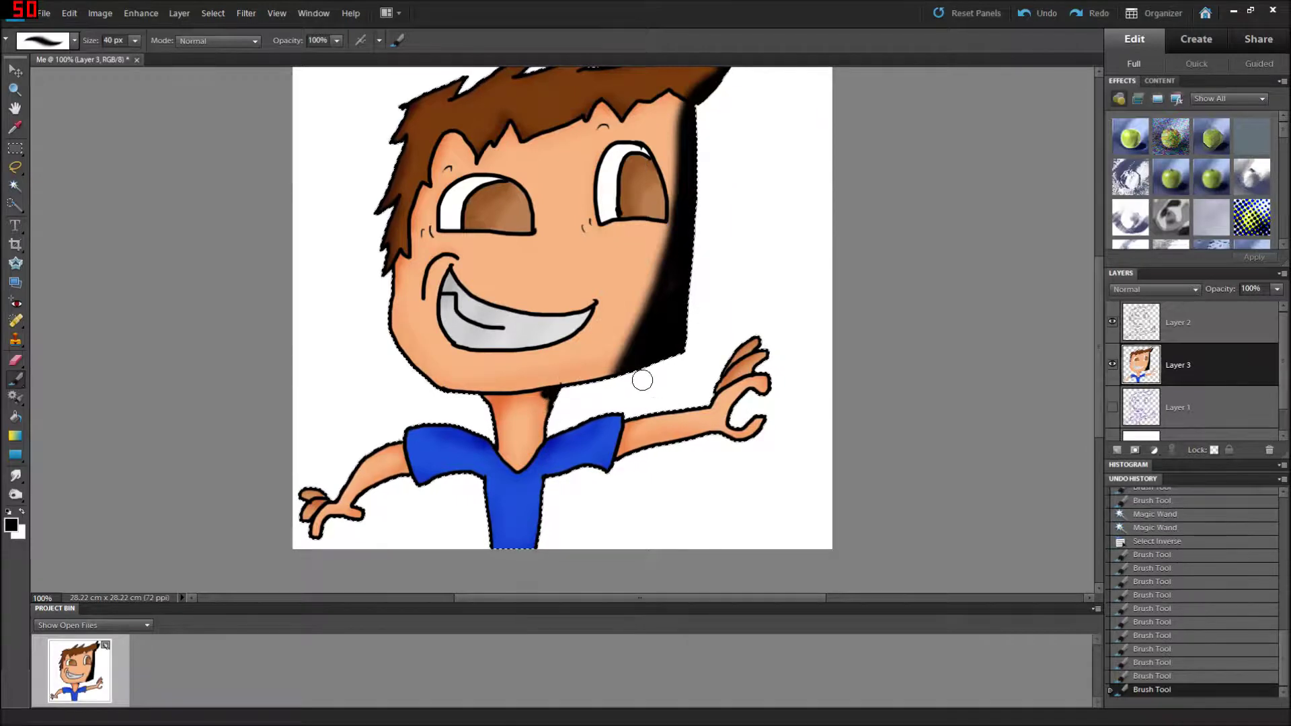
Undo the black shading strokes on the hair, face and neck.
{"action": "left_click", "coordinate": [1027, 18]}
{"action": "left_click", "coordinate": [1028, 17]}
{"action": "left_click", "coordinate": [1029, 15]}
{"action": "left_click", "coordinate": [1029, 15]}
{"action": "left_click", "coordinate": [1026, 16]}
{"action": "left_click", "coordinate": [1023, 18]}
{"action": "left_click", "coordinate": [1020, 19]}
{"action": "left_click", "coordinate": [1019, 22]}
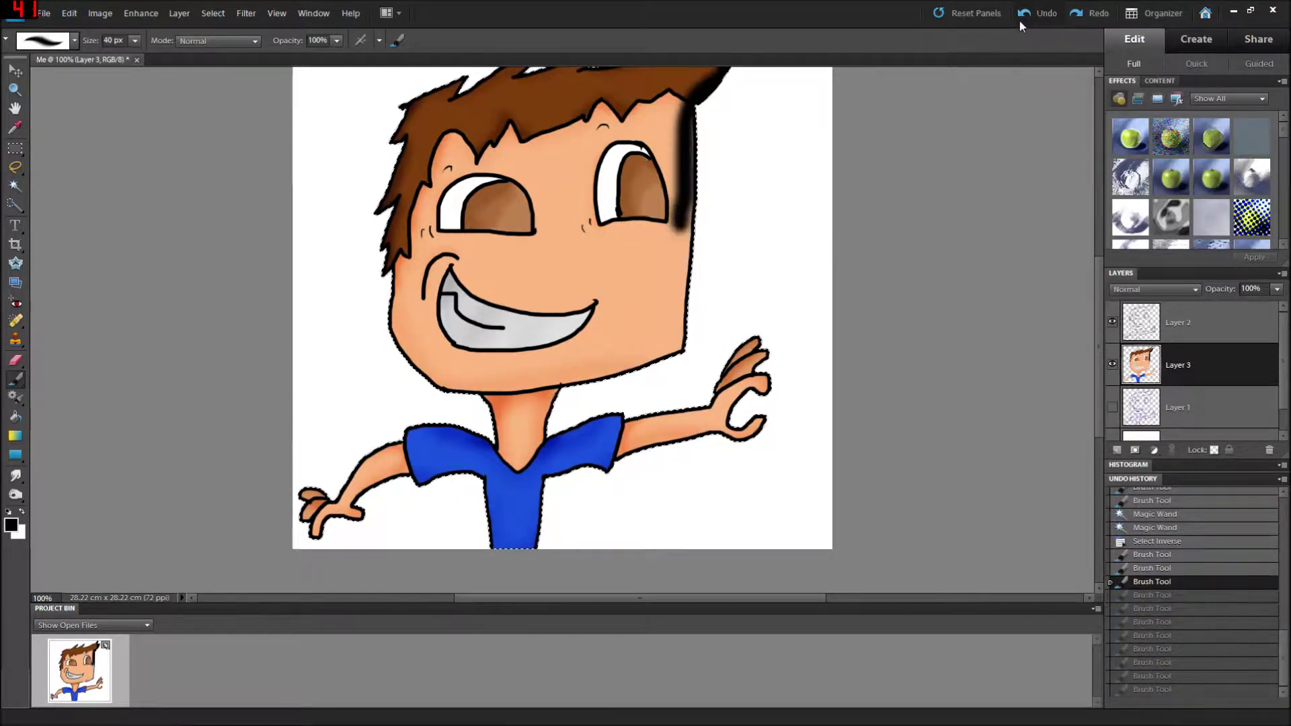
{"action": "left_click", "coordinate": [1021, 21]}
{"action": "left_click", "coordinate": [1024, 19]}
{"action": "scroll", "coordinate": [889, 212], "scroll_direction": "up", "scroll_amount": 2}
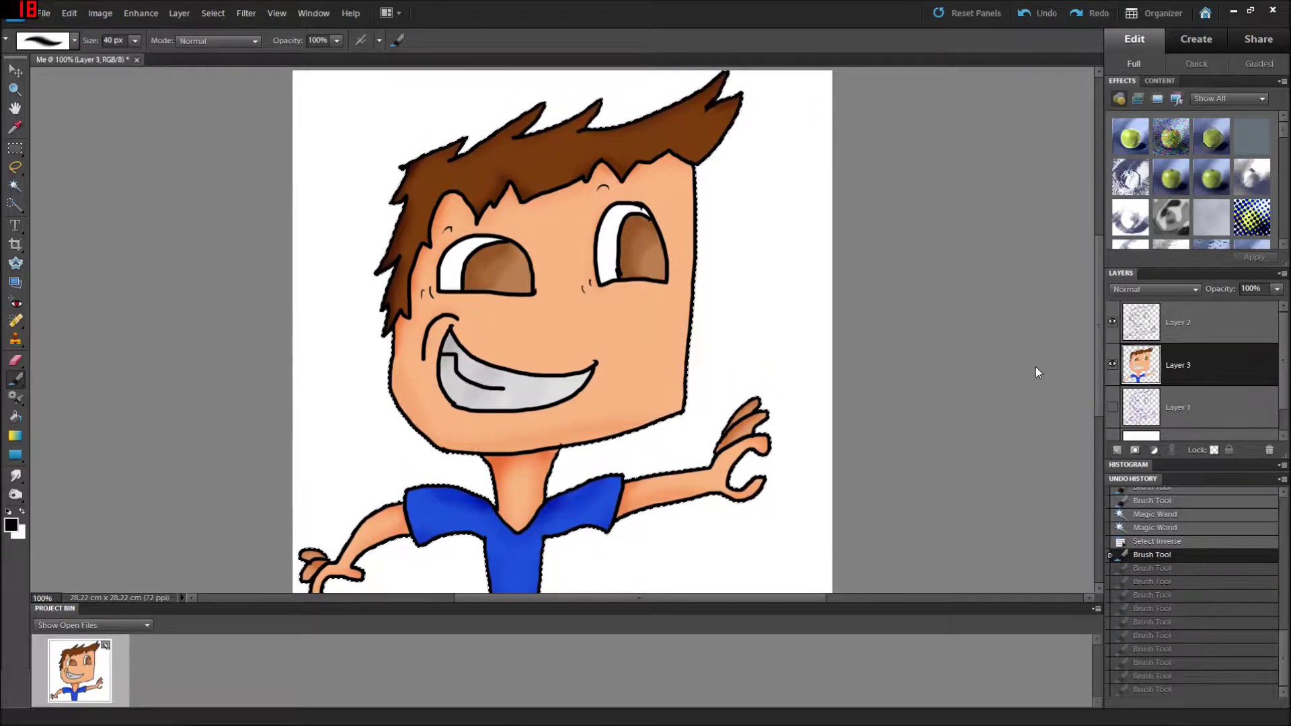
Create a new layer above Layer 2 and paint black shading along the left edge of the hair and face.
{"action": "left_click", "coordinate": [1117, 451]}
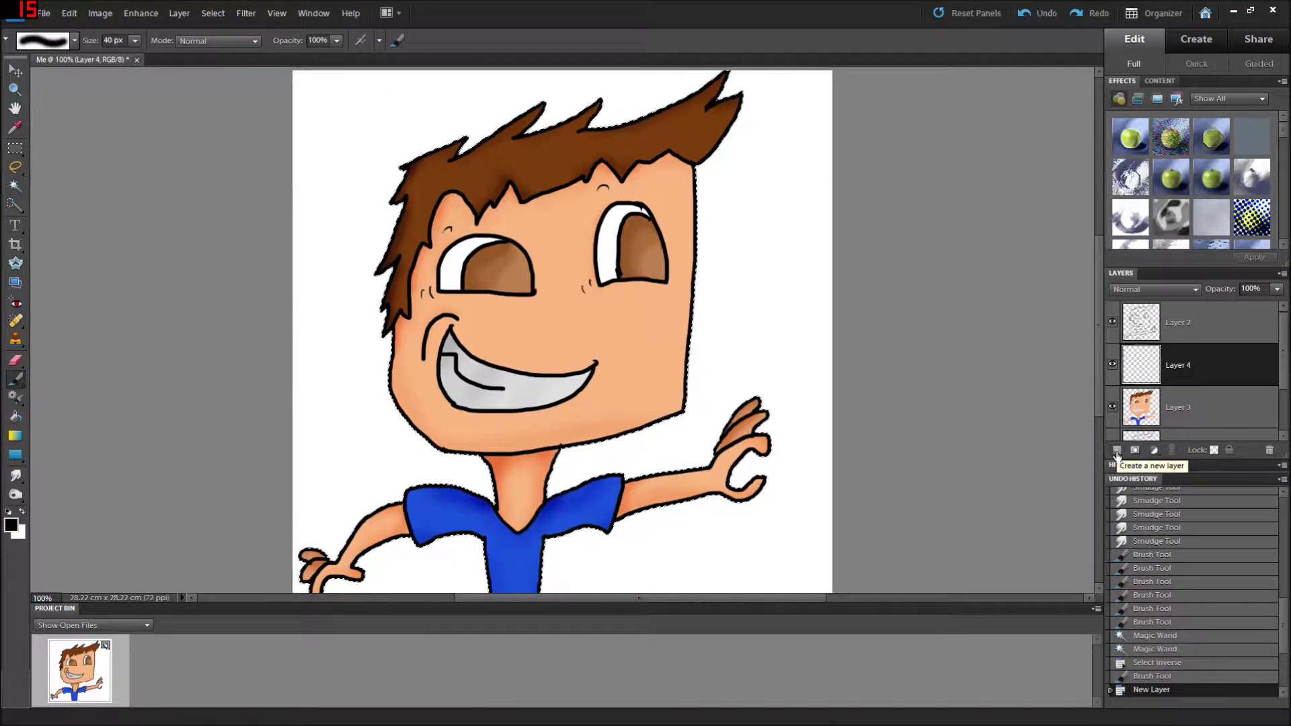
{"action": "left_click_drag", "start_coordinate": [1140, 366], "coordinate": [1139, 324]}
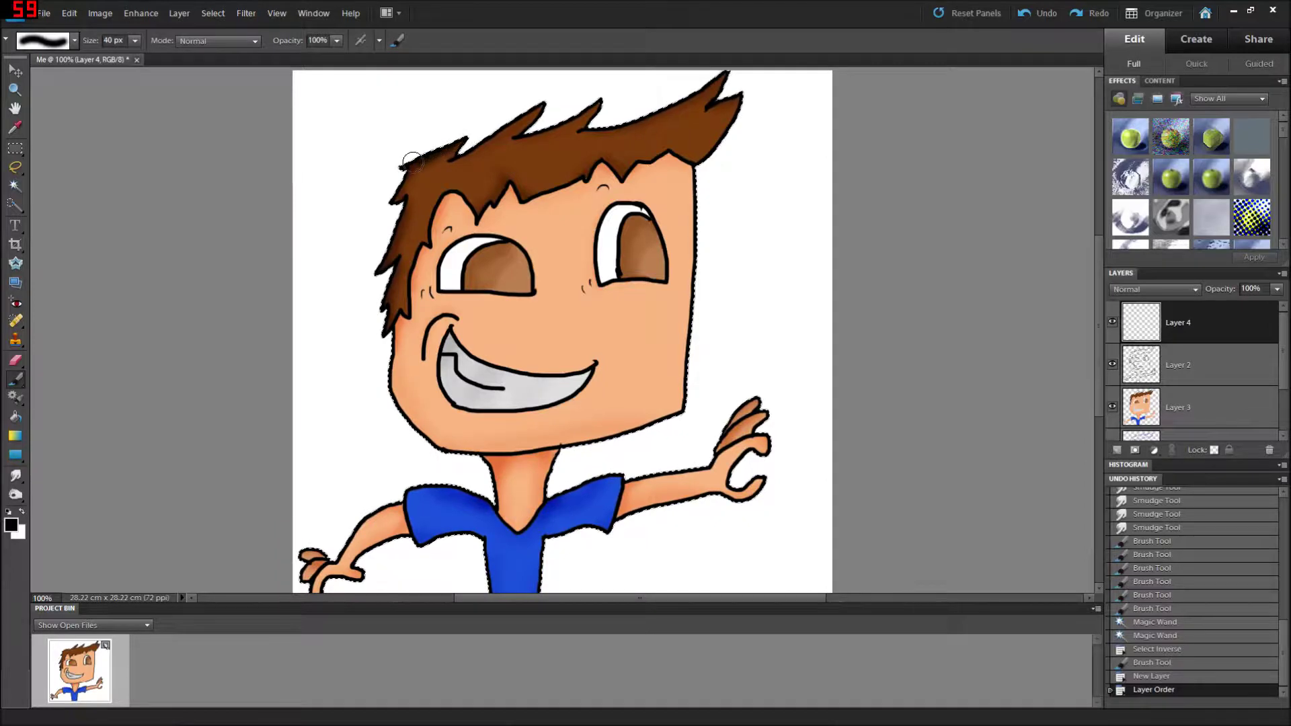
{"action": "left_click_drag", "start_coordinate": [393, 195], "coordinate": [386, 289]}
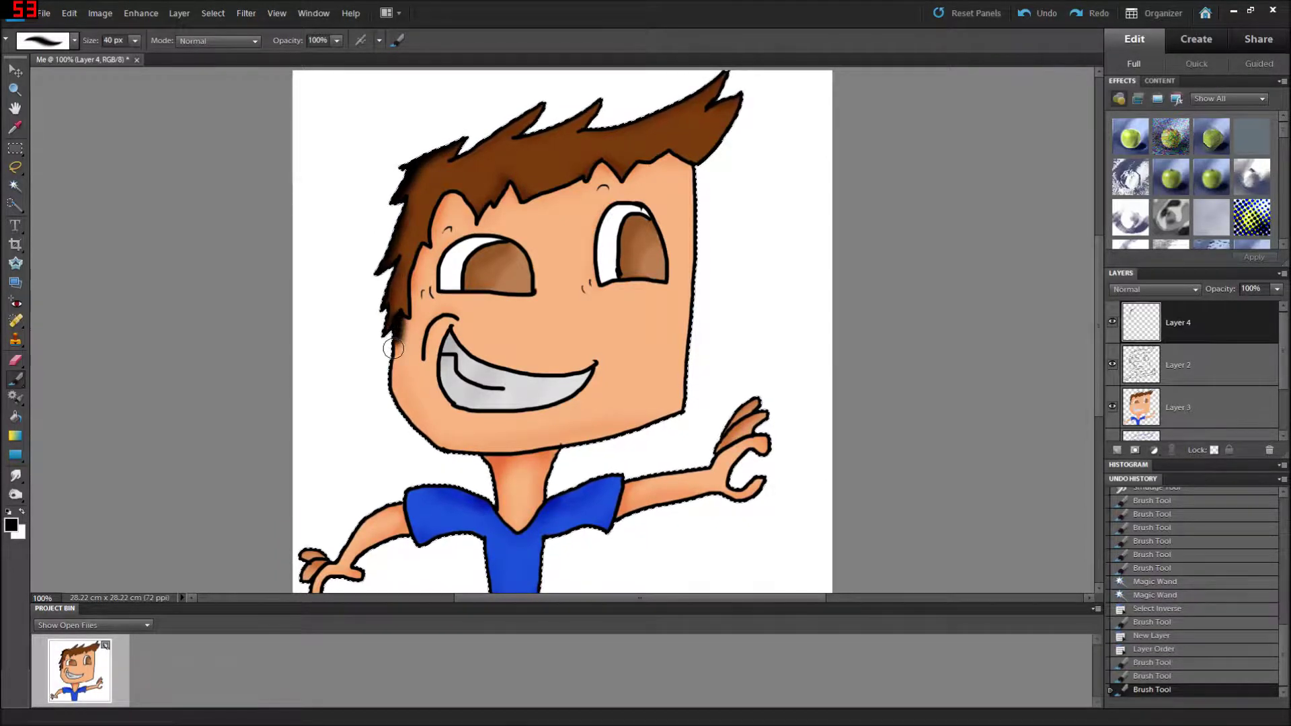
{"action": "left_click_drag", "start_coordinate": [395, 408], "coordinate": [404, 415]}
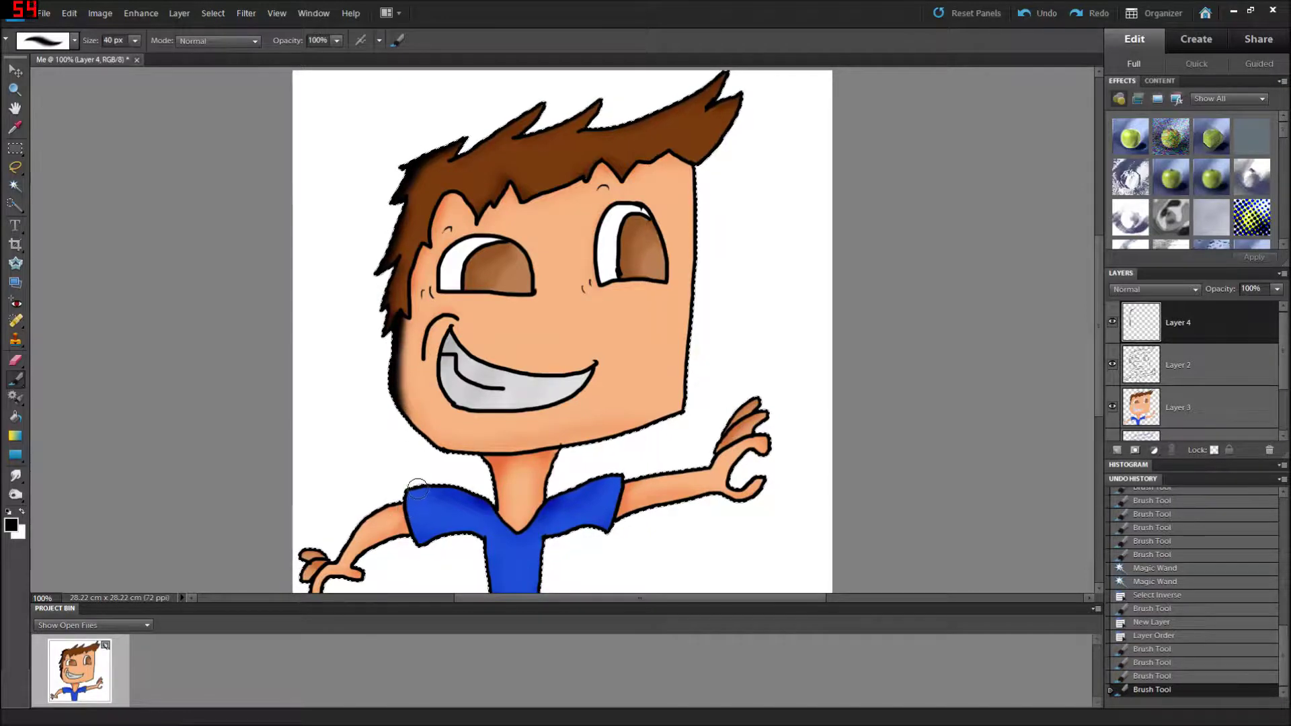
Paint black shading along the top of the left sleeve, the left upper arm and the neck's left edge under the chin.
{"action": "left_click_drag", "start_coordinate": [482, 494], "coordinate": [457, 489]}
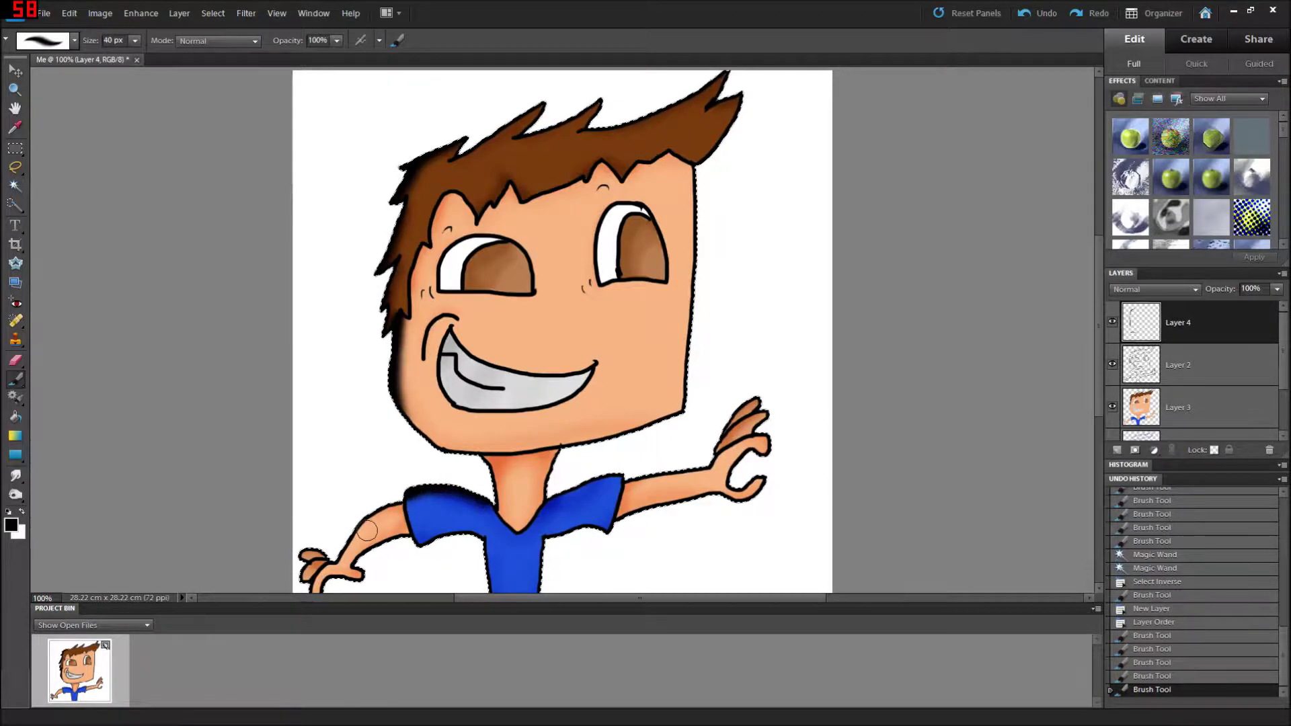
{"action": "left_click_drag", "start_coordinate": [389, 513], "coordinate": [363, 528]}
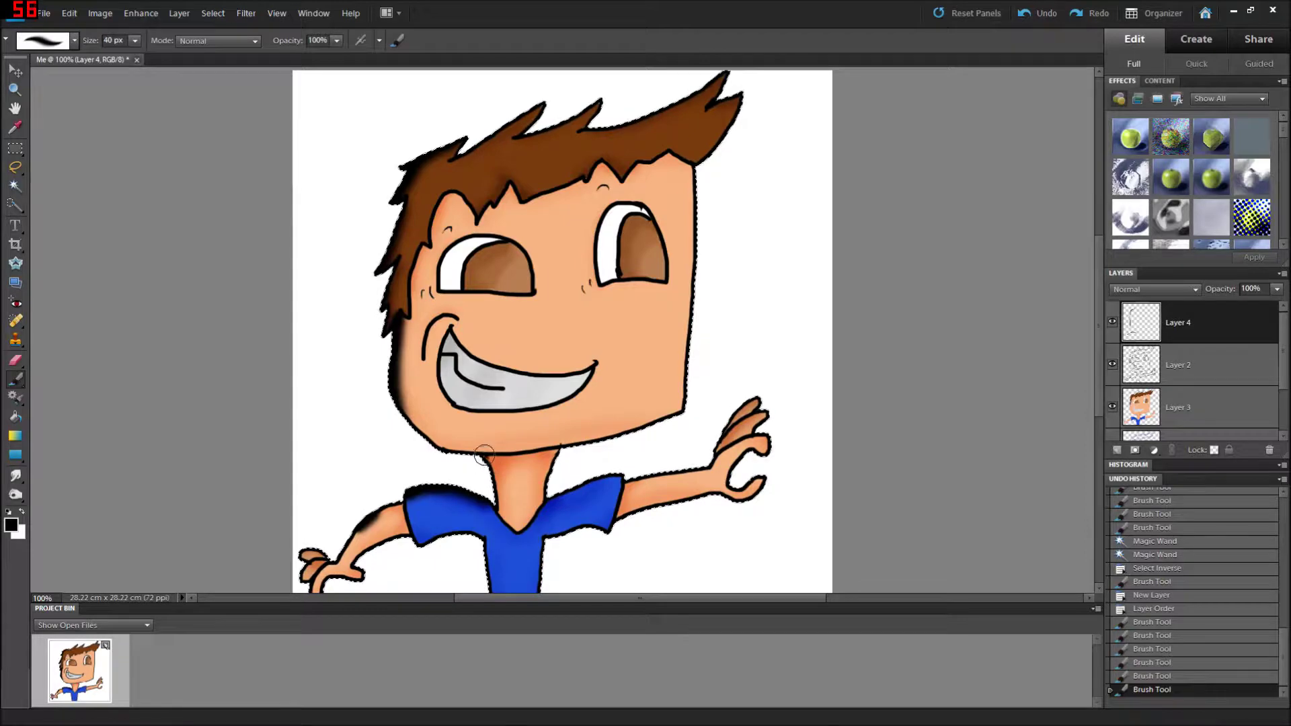
{"action": "left_click_drag", "start_coordinate": [485, 461], "coordinate": [489, 455]}
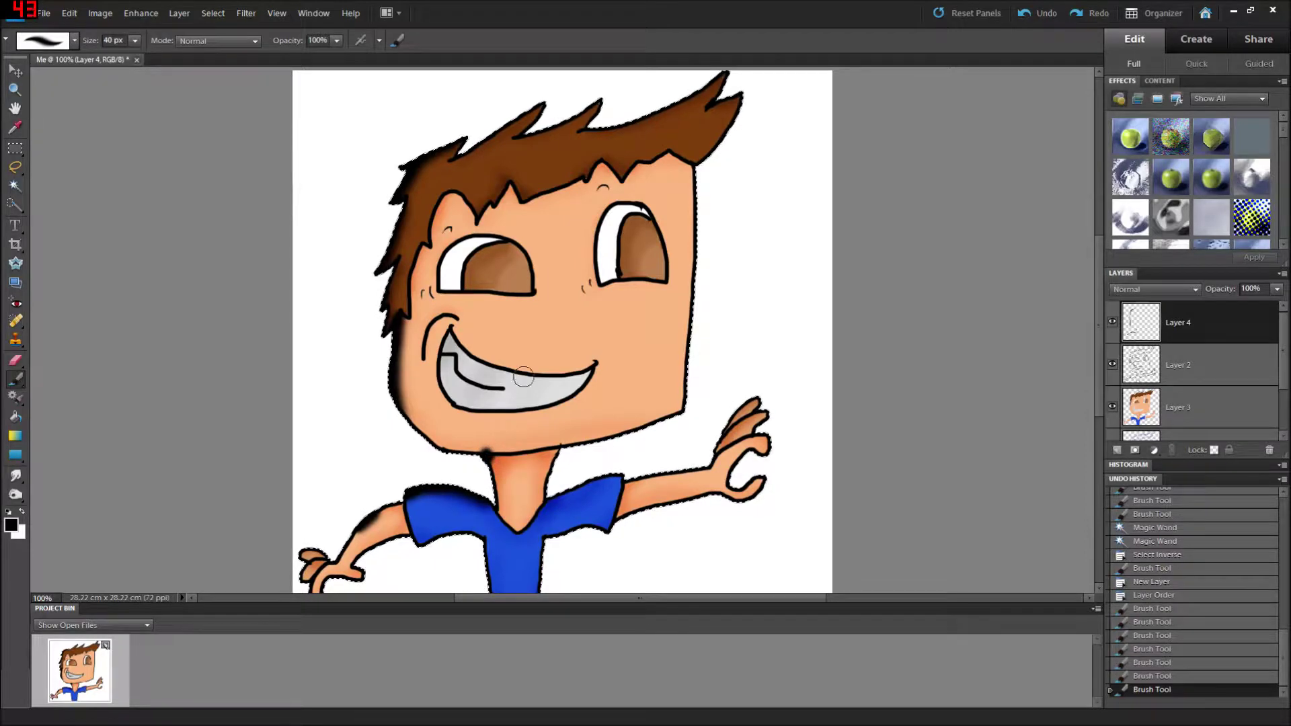
{"action": "left_click", "coordinate": [1019, 18]}
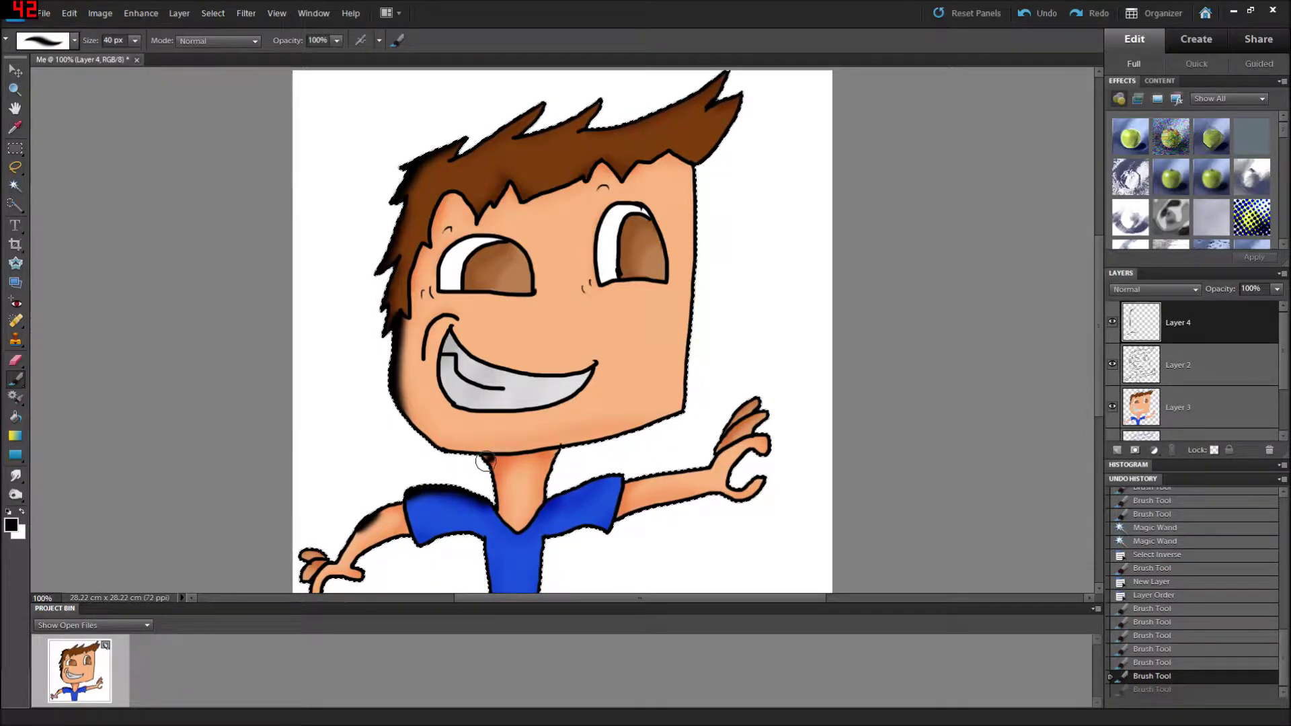
{"action": "left_click_drag", "start_coordinate": [481, 459], "coordinate": [490, 454]}
Paint black shading on the left corner of the mouth and set Layer 4's opacity to 23%.
{"action": "left_click_drag", "start_coordinate": [449, 341], "coordinate": [449, 333]}
{"action": "left_click", "coordinate": [441, 366]}
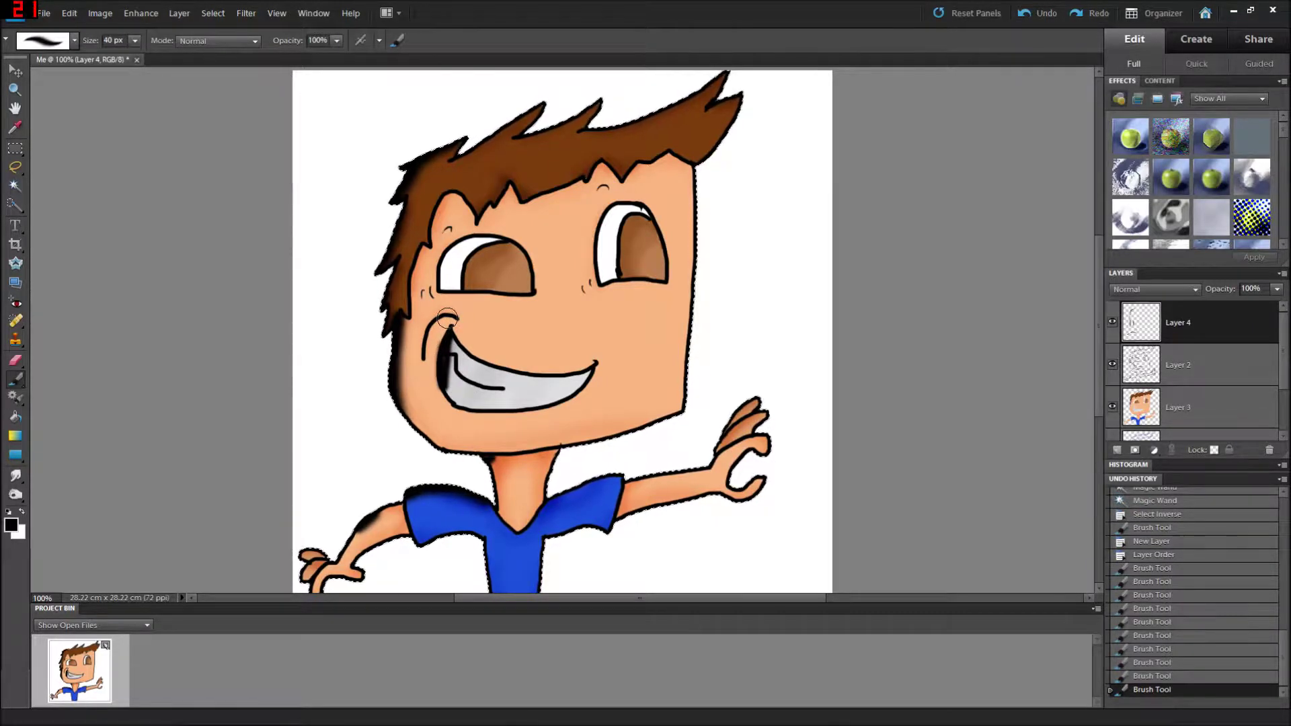
{"action": "left_click", "coordinate": [1276, 289]}
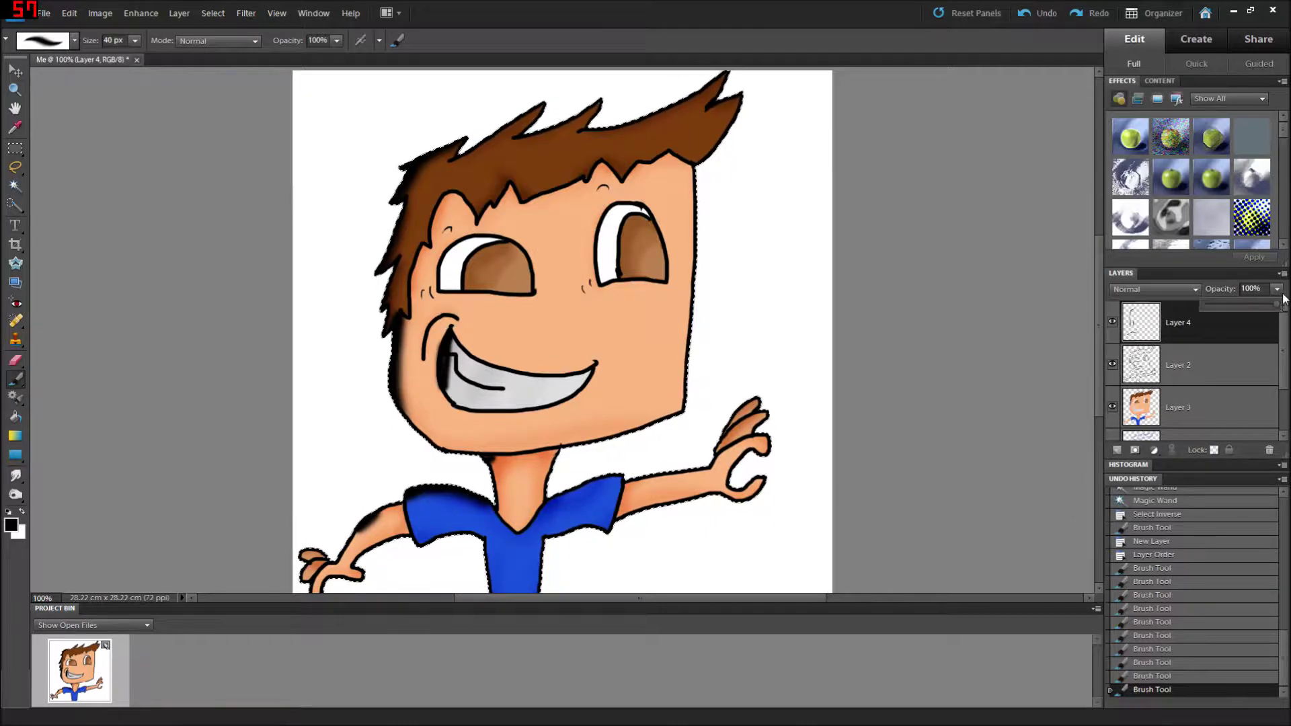
{"action": "left_click", "coordinate": [1221, 305]}
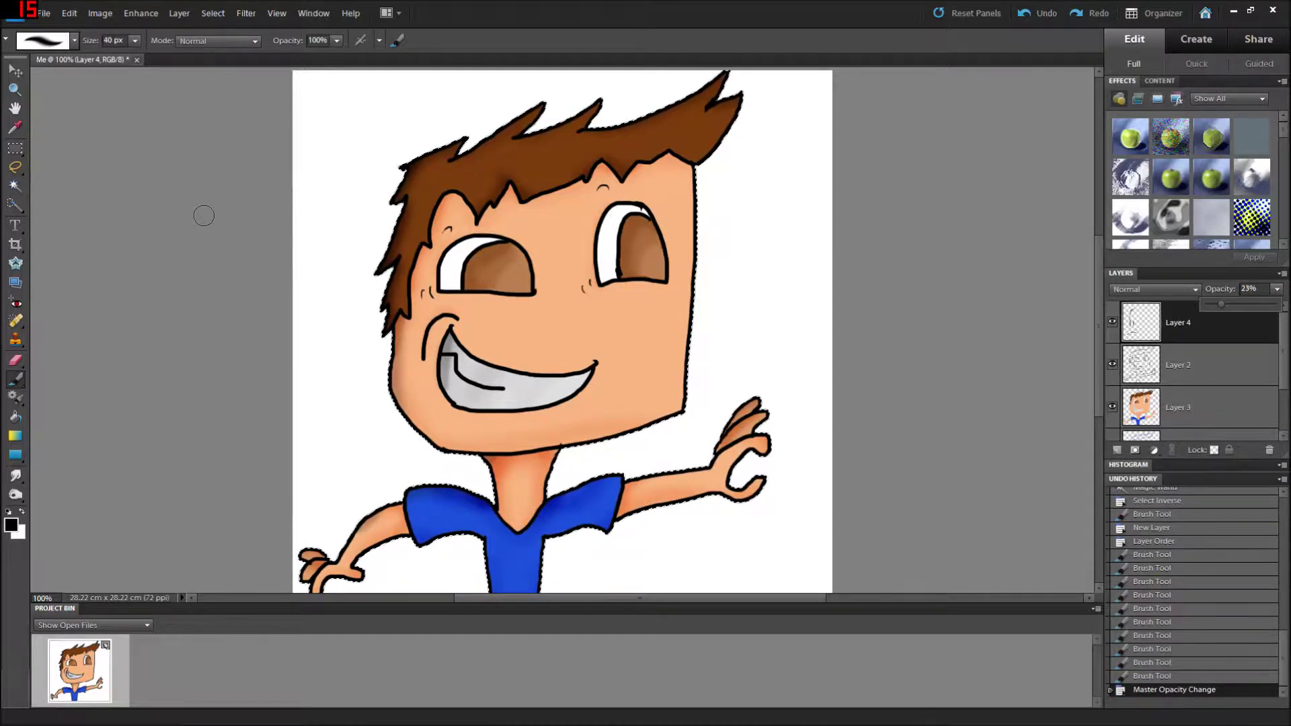
Add a new layer above Layer 4 and paint a white highlight down the right edge of the hair and face.
{"action": "left_click", "coordinate": [1118, 450]}
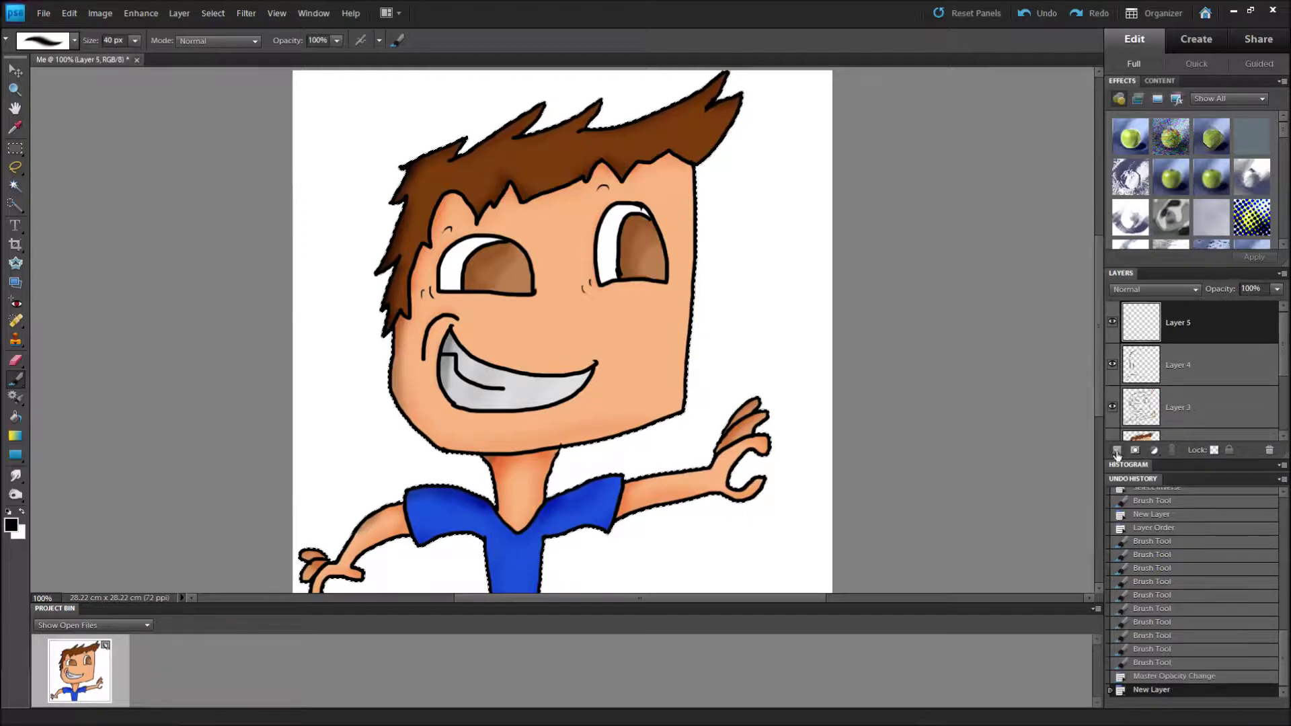
{"action": "left_click", "coordinate": [21, 513]}
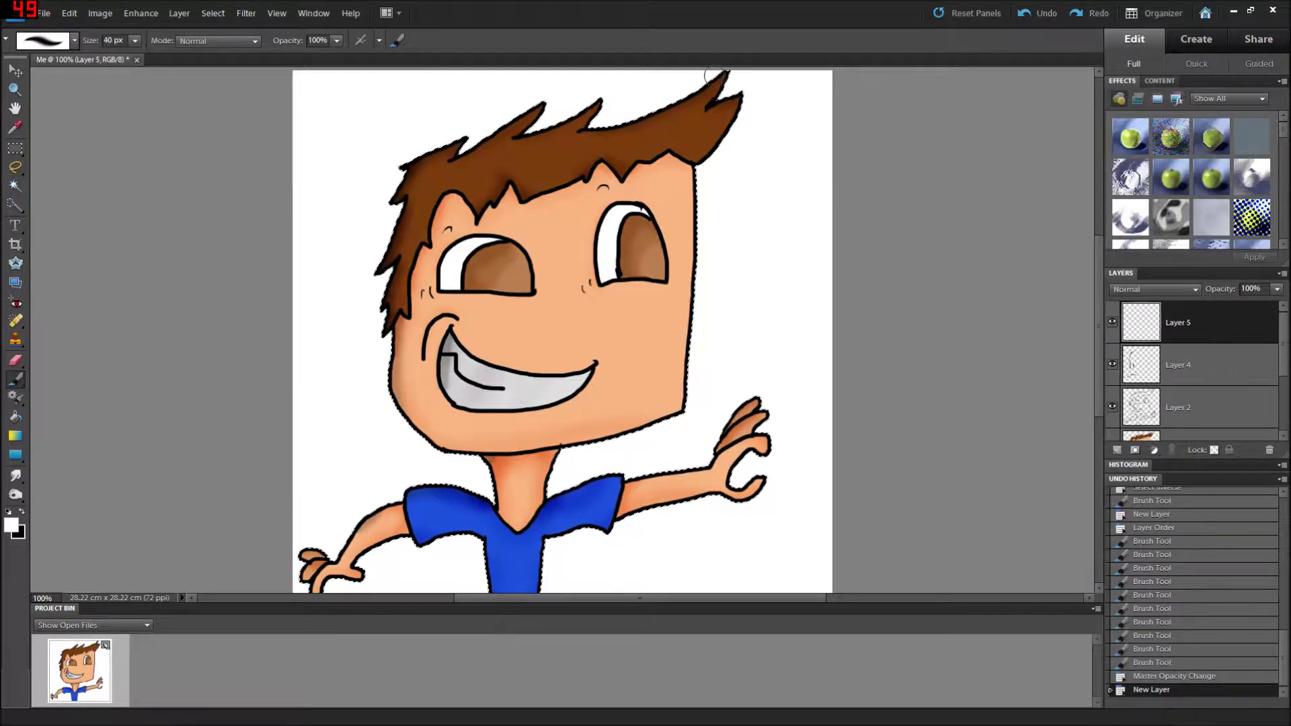
{"action": "left_click_drag", "start_coordinate": [699, 179], "coordinate": [699, 158]}
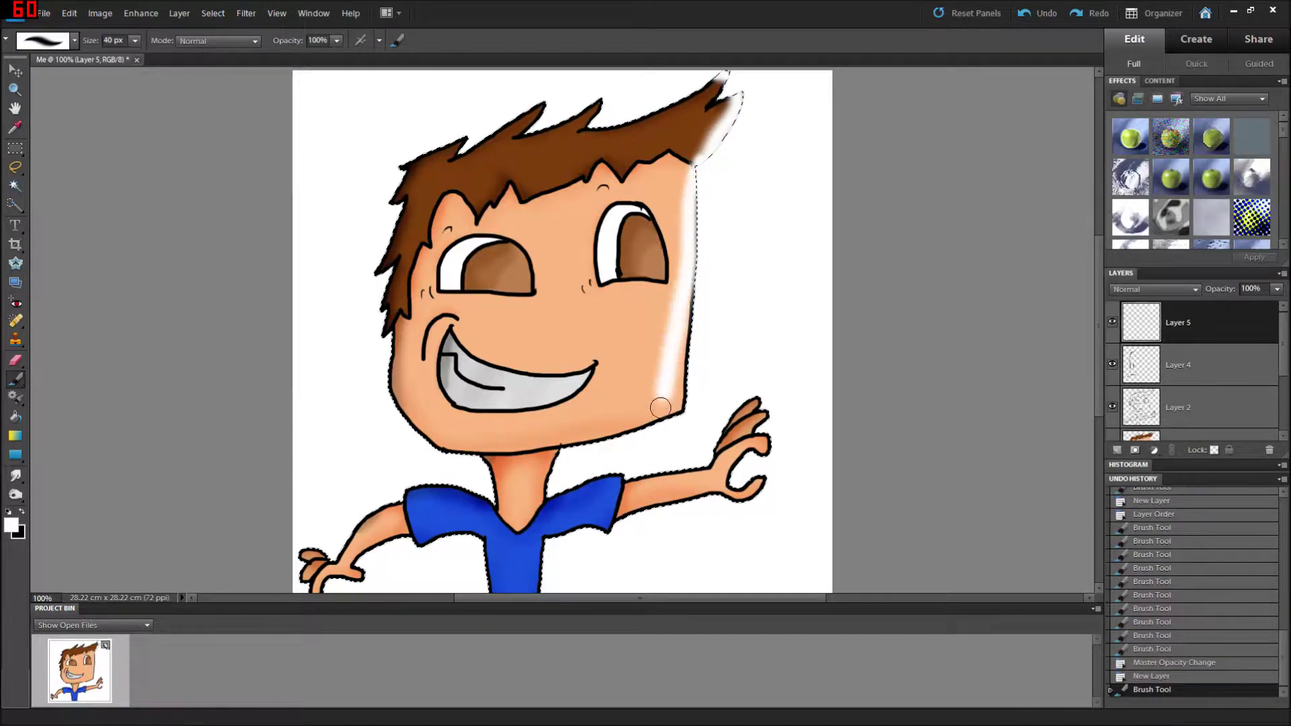
{"action": "left_click", "coordinate": [688, 300]}
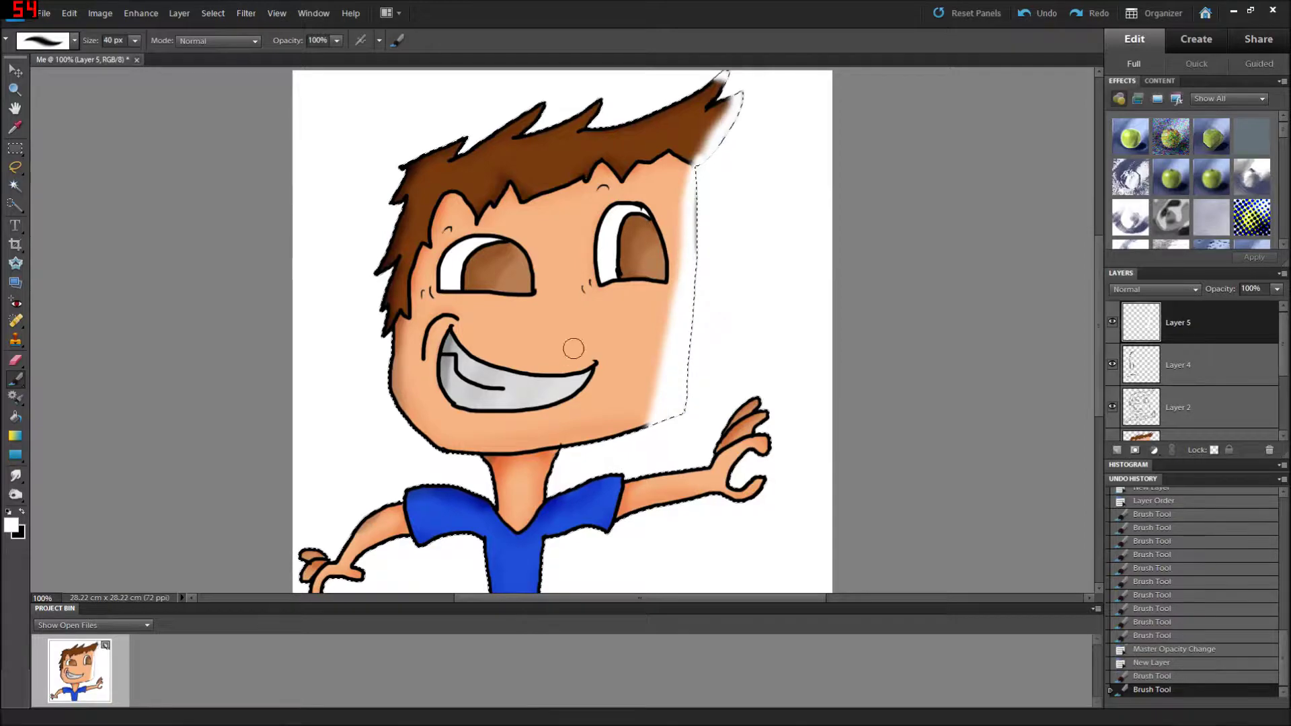
Dab a white highlight on the right edge of the neck just below the chin.
{"action": "left_click", "coordinate": [551, 452]}
{"action": "left_click", "coordinate": [556, 453]}
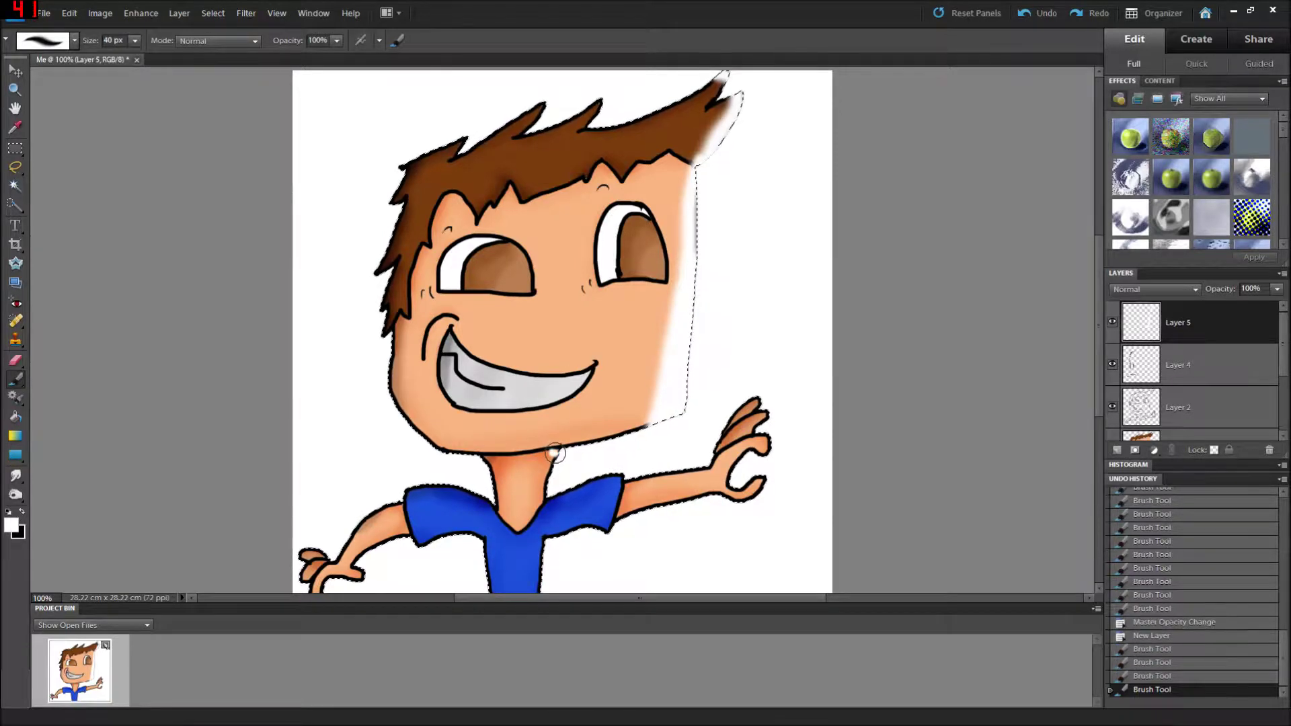
{"action": "left_click", "coordinate": [553, 454]}
{"action": "left_click", "coordinate": [554, 457]}
{"action": "left_click", "coordinate": [552, 464]}
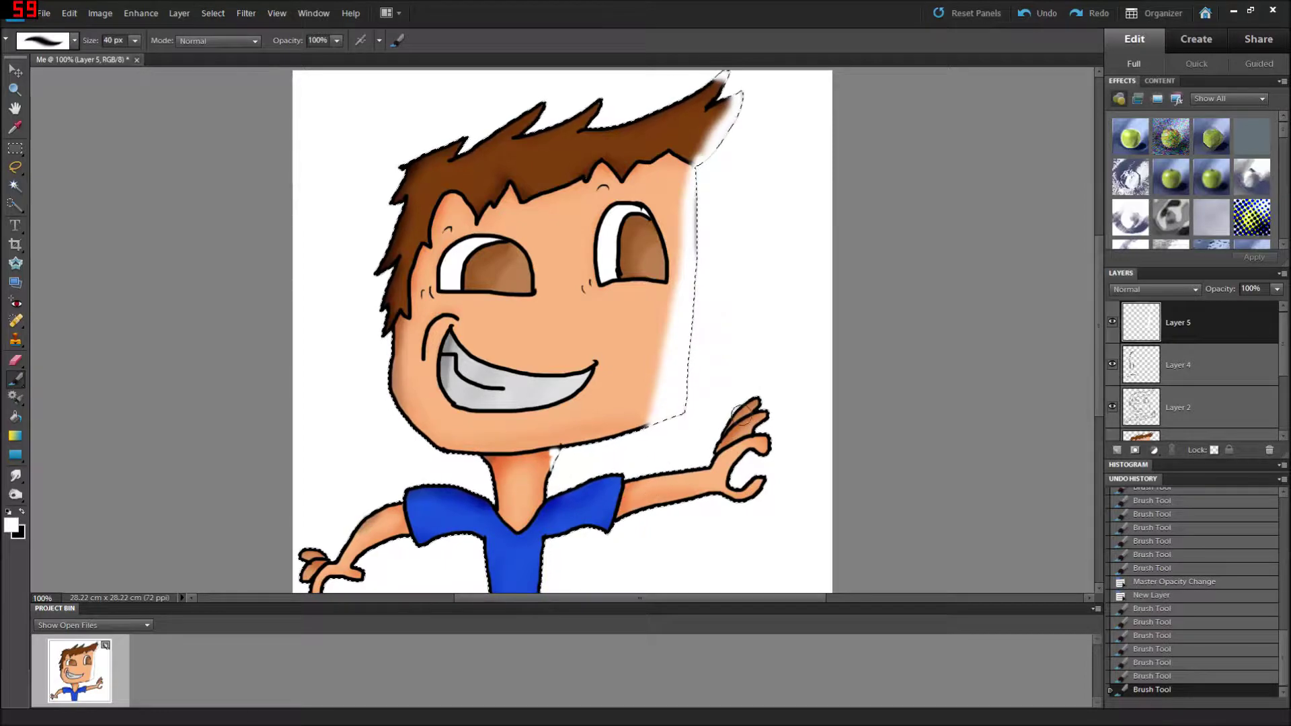
Paint white highlights on the fingertips of the raised right hand.
{"action": "left_click", "coordinate": [763, 443]}
{"action": "left_click", "coordinate": [762, 437]}
{"action": "left_click", "coordinate": [760, 430]}
{"action": "left_click", "coordinate": [759, 422]}
{"action": "left_click", "coordinate": [755, 430]}
{"action": "left_click", "coordinate": [755, 404]}
{"action": "scroll", "coordinate": [743, 378], "scroll_direction": "down", "scroll_amount": 2}
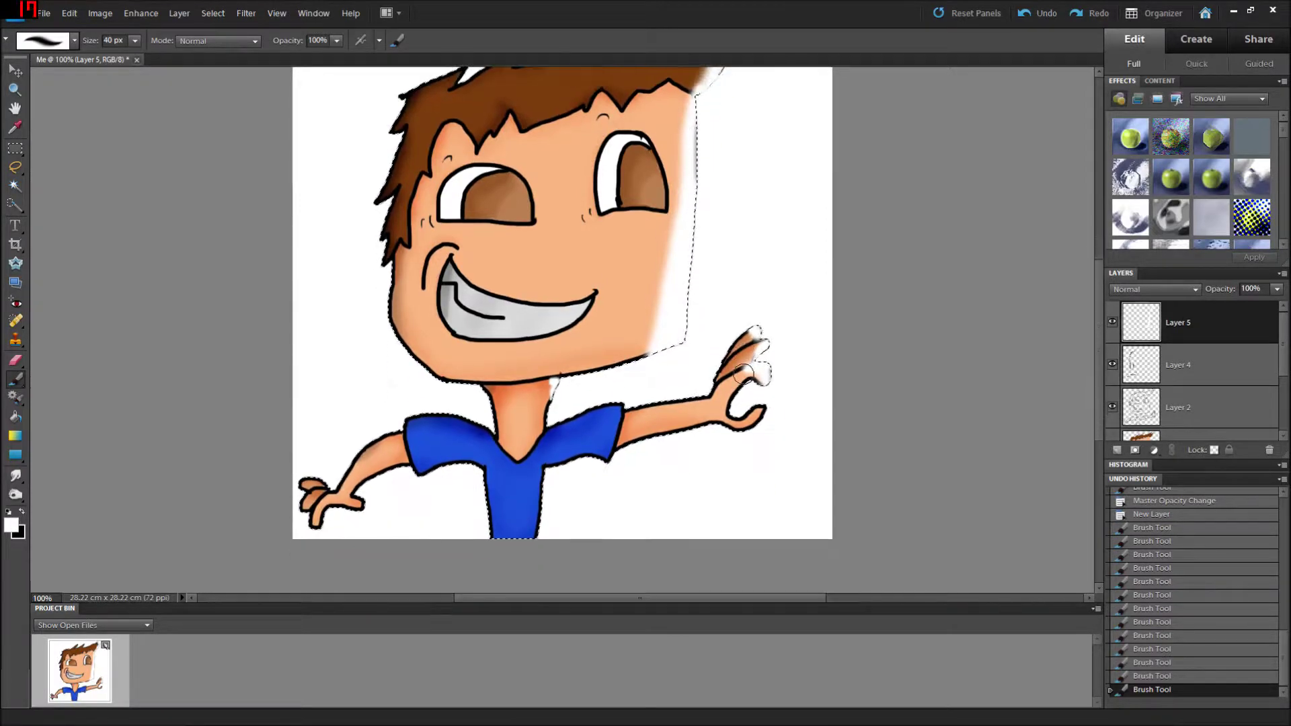
{"action": "left_click", "coordinate": [657, 269]}
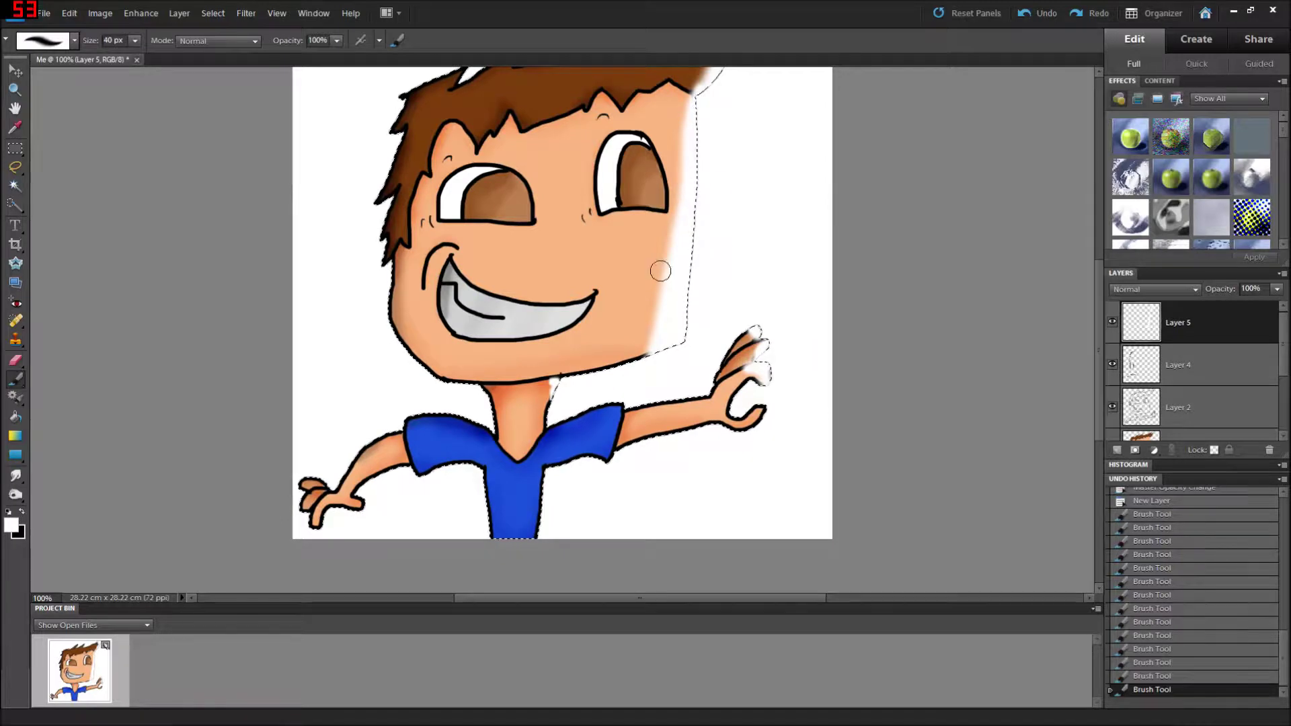
Paint a white highlight along the lower right edge of the blue shirt.
{"action": "left_click", "coordinate": [530, 538]}
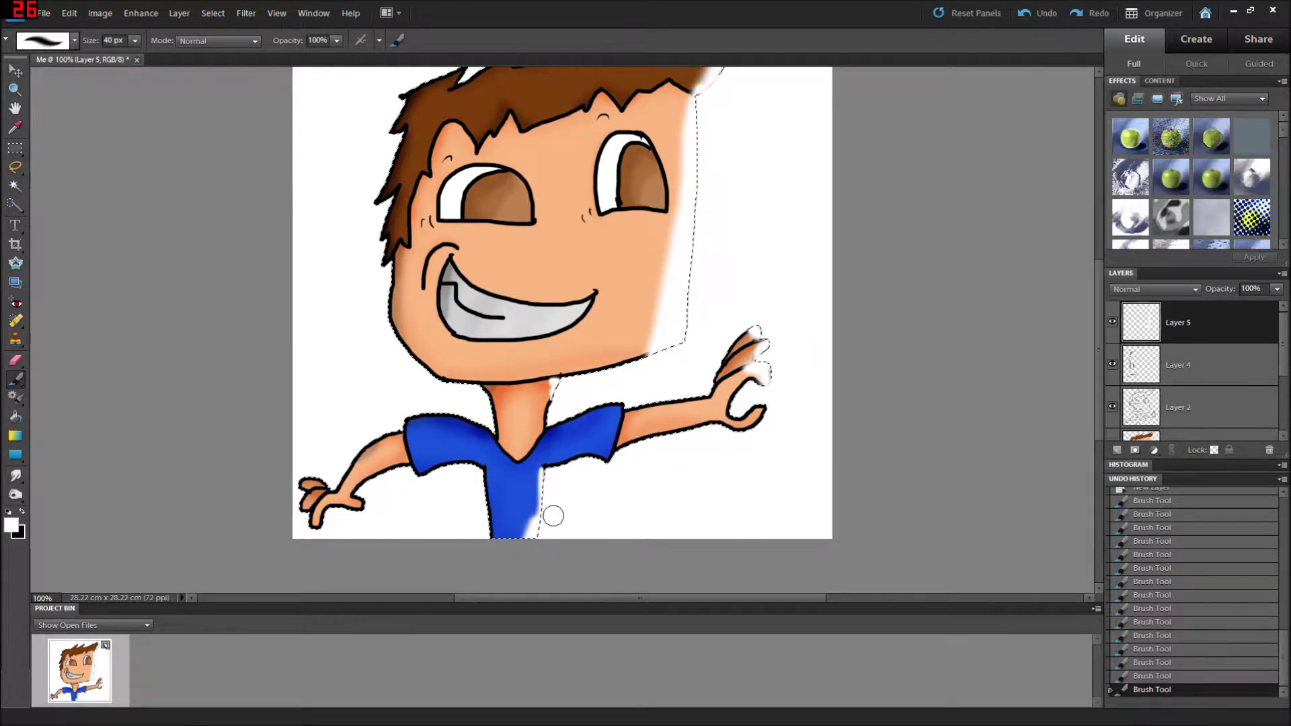
{"action": "mouse_move", "coordinate": [540, 511]}
{"action": "left_mouse_down"}
{"action": "mouse_move", "coordinate": [560, 469]}
{"action": "mouse_move", "coordinate": [618, 485]}
{"action": "mouse_move", "coordinate": [535, 515]}
{"action": "mouse_move", "coordinate": [506, 547]}
{"action": "left_mouse_up"}
{"action": "scroll", "coordinate": [507, 547], "scroll_direction": "up", "scroll_amount": 2}
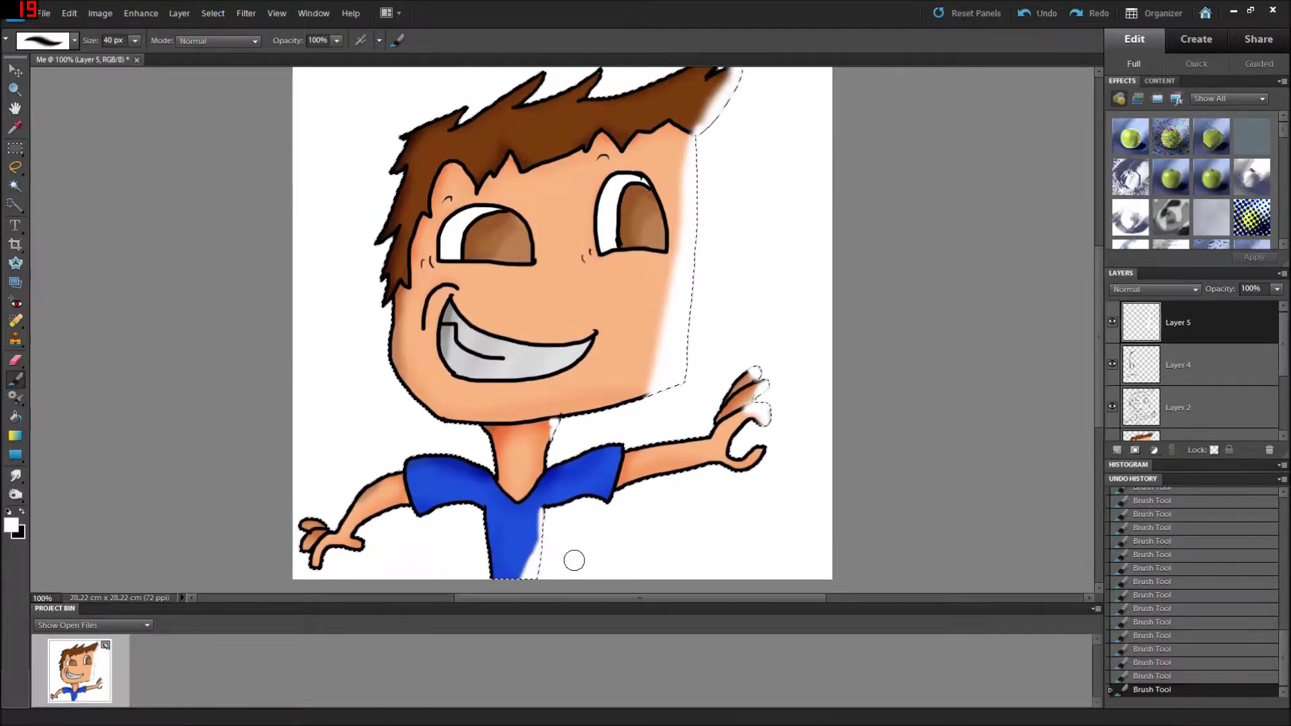
Set Layer 5's opacity to 17% to soften the white highlights.
{"action": "left_click", "coordinate": [1276, 289]}
{"action": "left_click_drag", "start_coordinate": [1210, 304], "coordinate": [1217, 304]}
{"action": "scroll", "coordinate": [717, 274], "scroll_direction": "up", "scroll_amount": 3}
{"action": "scroll", "coordinate": [711, 264], "scroll_direction": "down", "scroll_amount": 3}
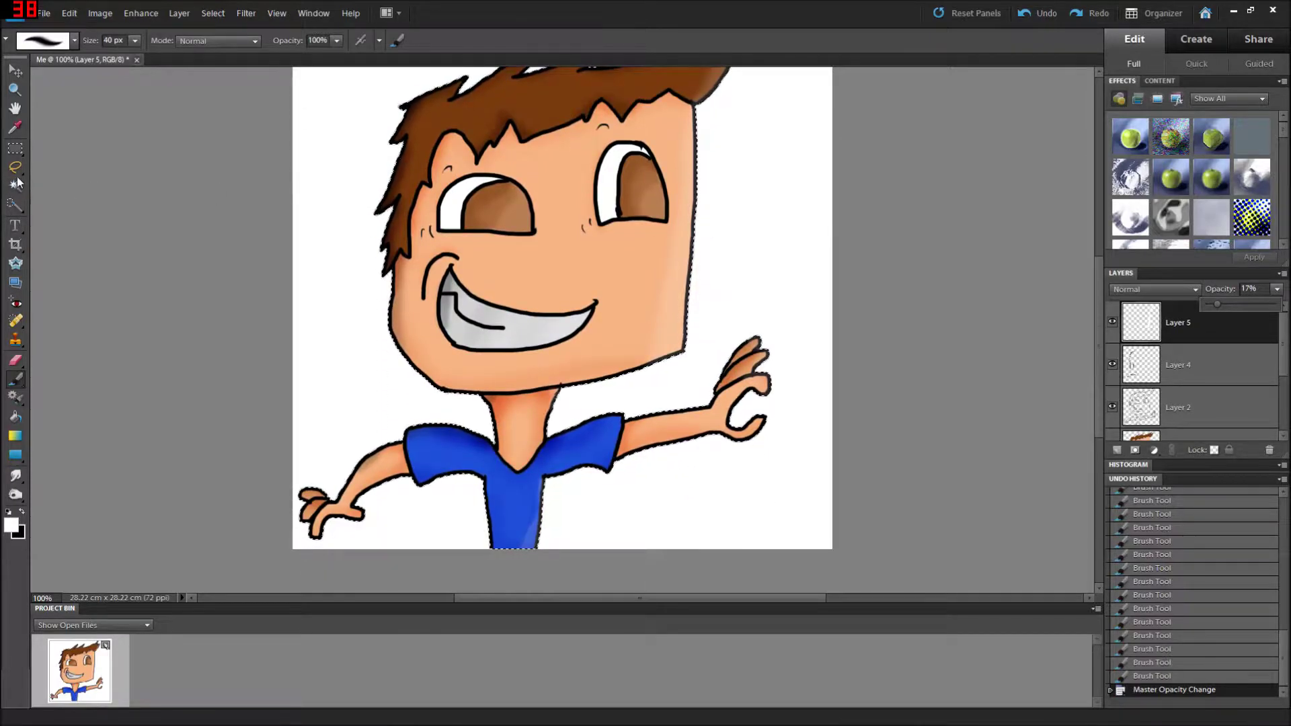
Expand the character selection outward beyond its outline.
{"action": "left_click", "coordinate": [208, 14]}
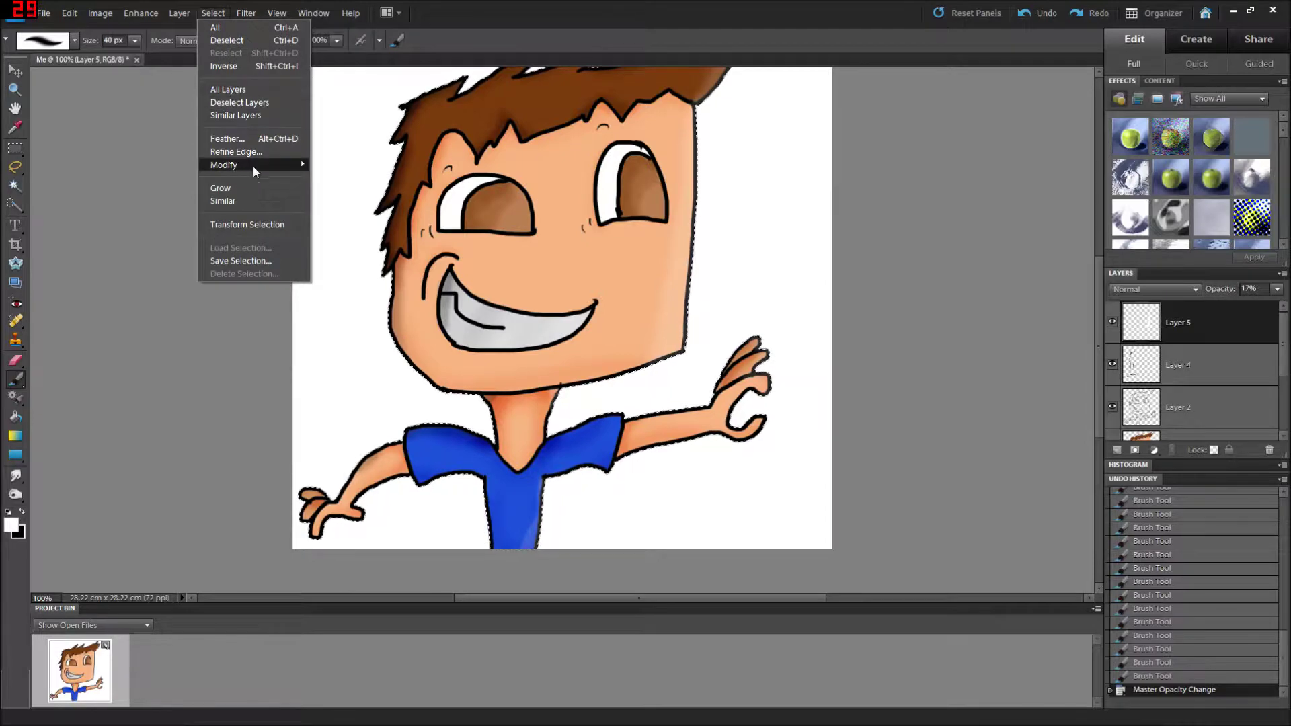
{"action": "mouse_move", "coordinate": [248, 161]}
{"action": "left_click", "coordinate": [336, 190]}
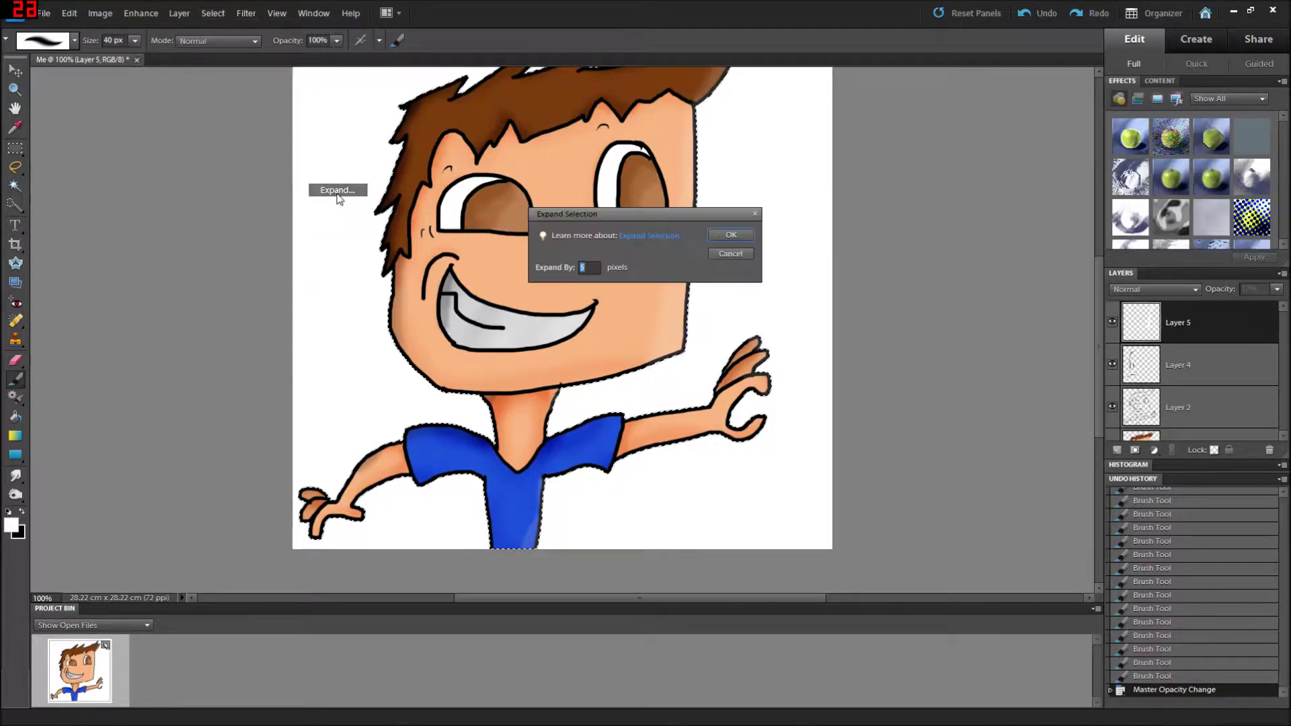
{"action": "left_click", "coordinate": [723, 235]}
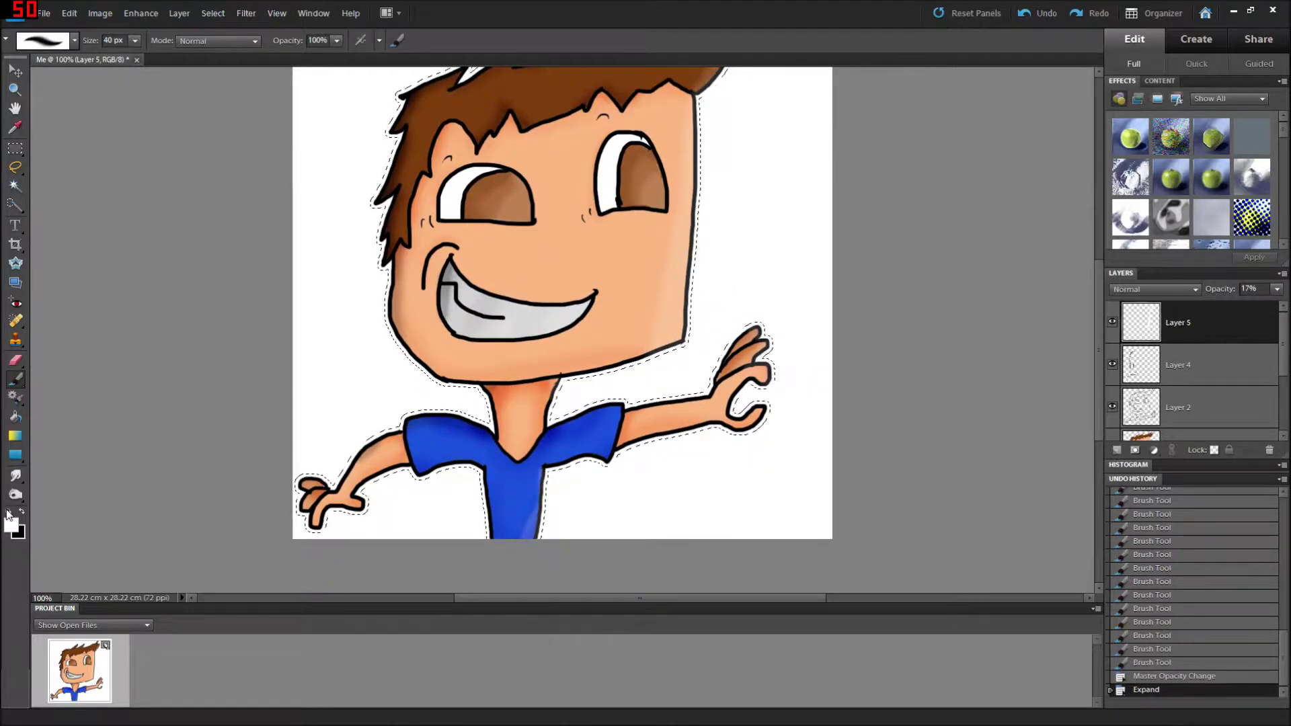
Fill the expanded selection around the character with white on Layer 3 instead of Layer 5, and deselect.
{"action": "left_click", "coordinate": [15, 417]}
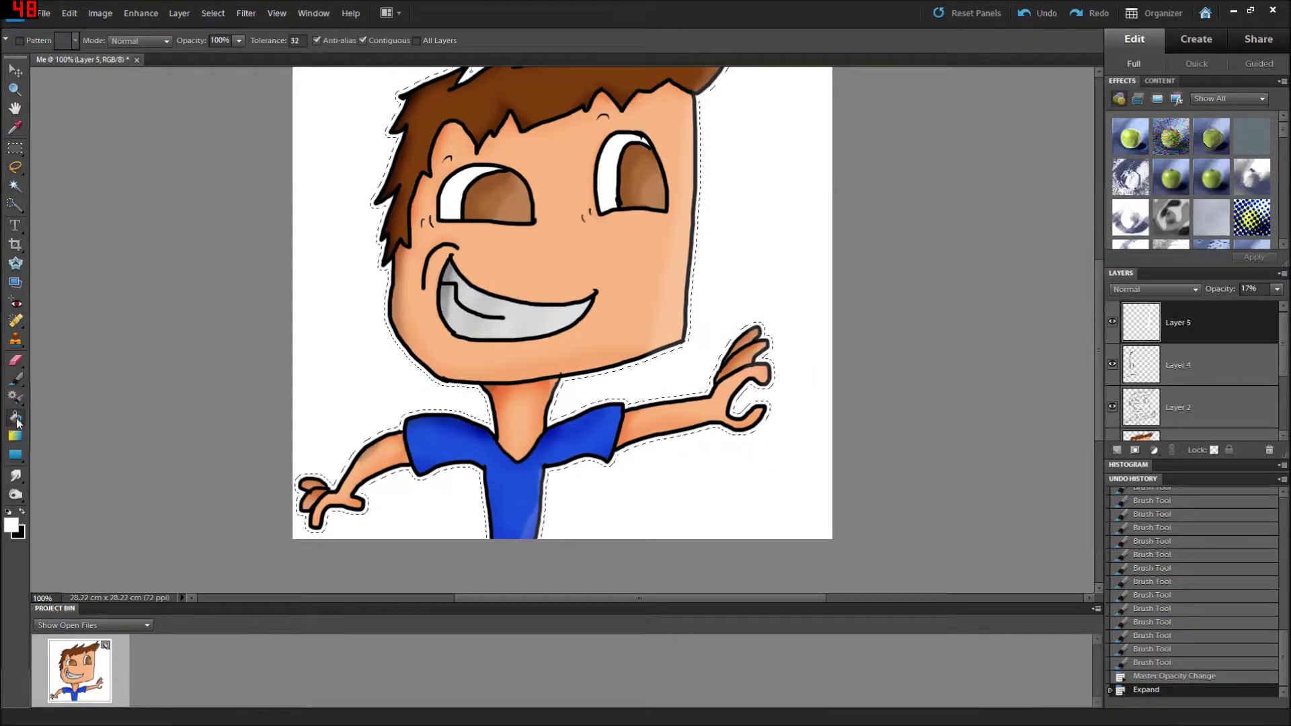
{"action": "left_click", "coordinate": [388, 271]}
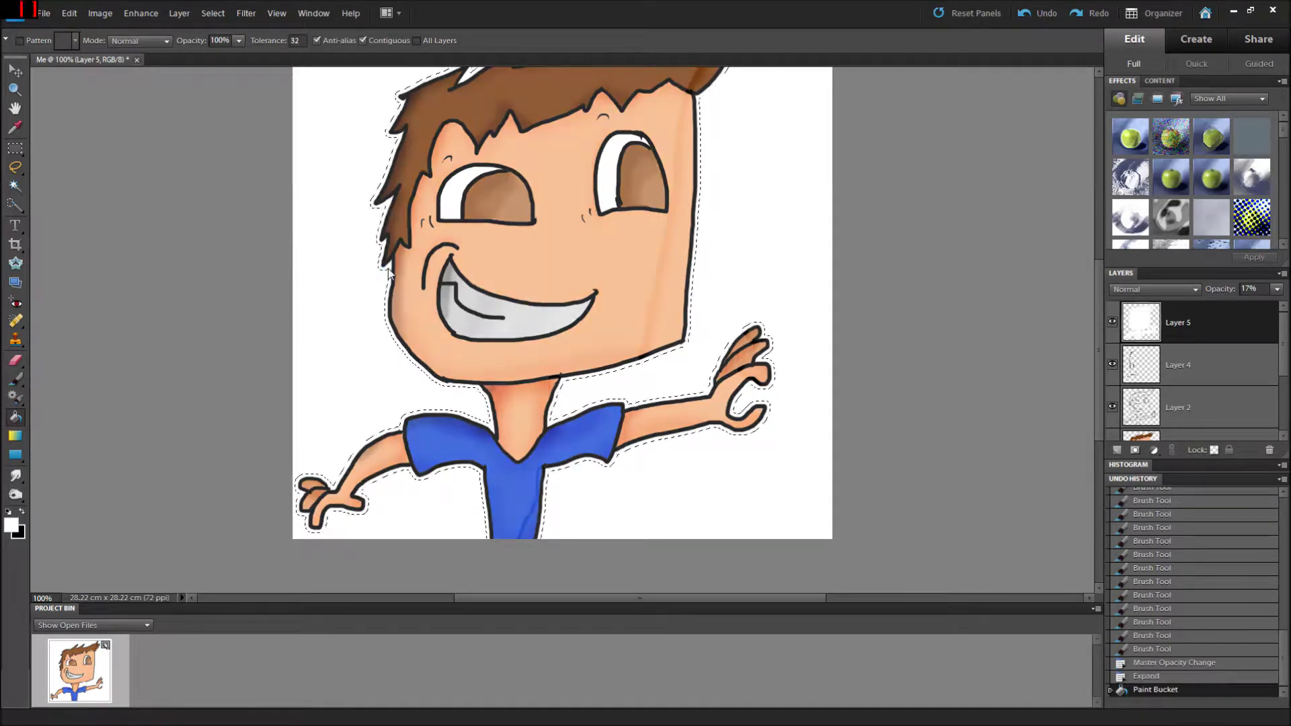
{"action": "left_click", "coordinate": [1025, 13]}
{"action": "scroll", "coordinate": [1113, 401], "scroll_direction": "down", "scroll_amount": 3}
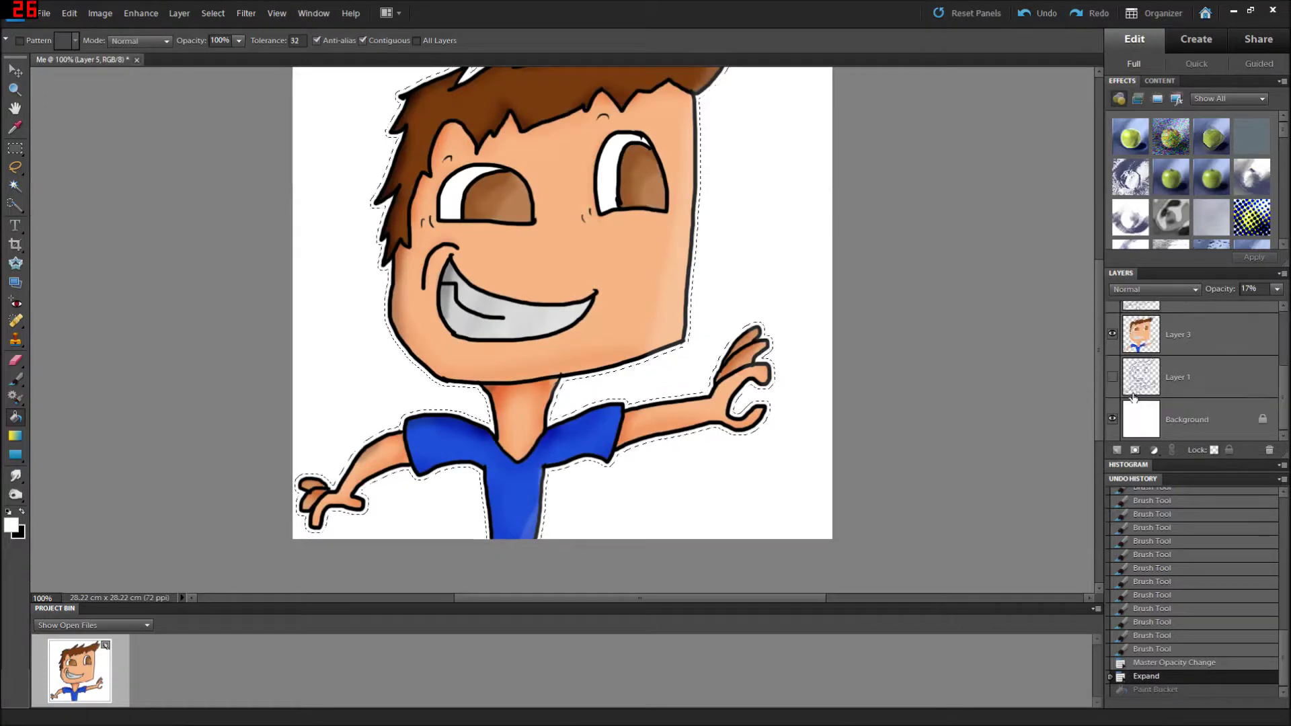
{"action": "left_click", "coordinate": [1146, 336]}
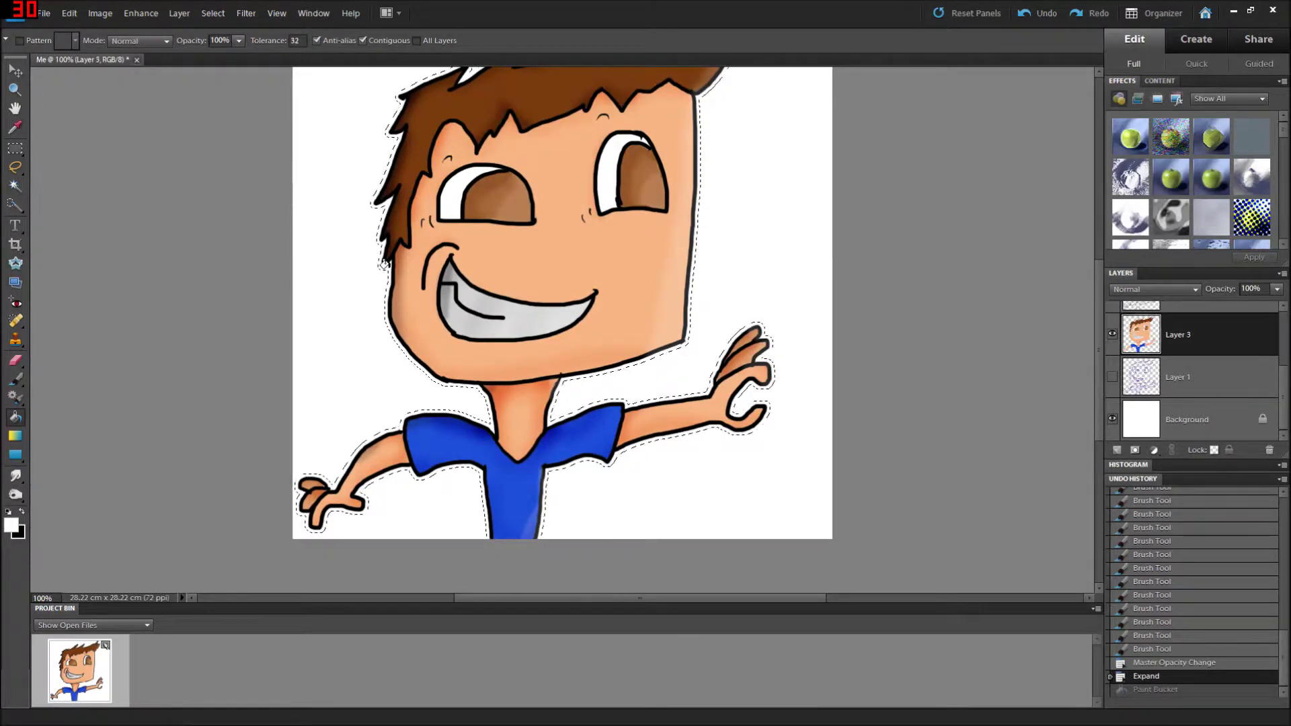
{"action": "left_click", "coordinate": [463, 220]}
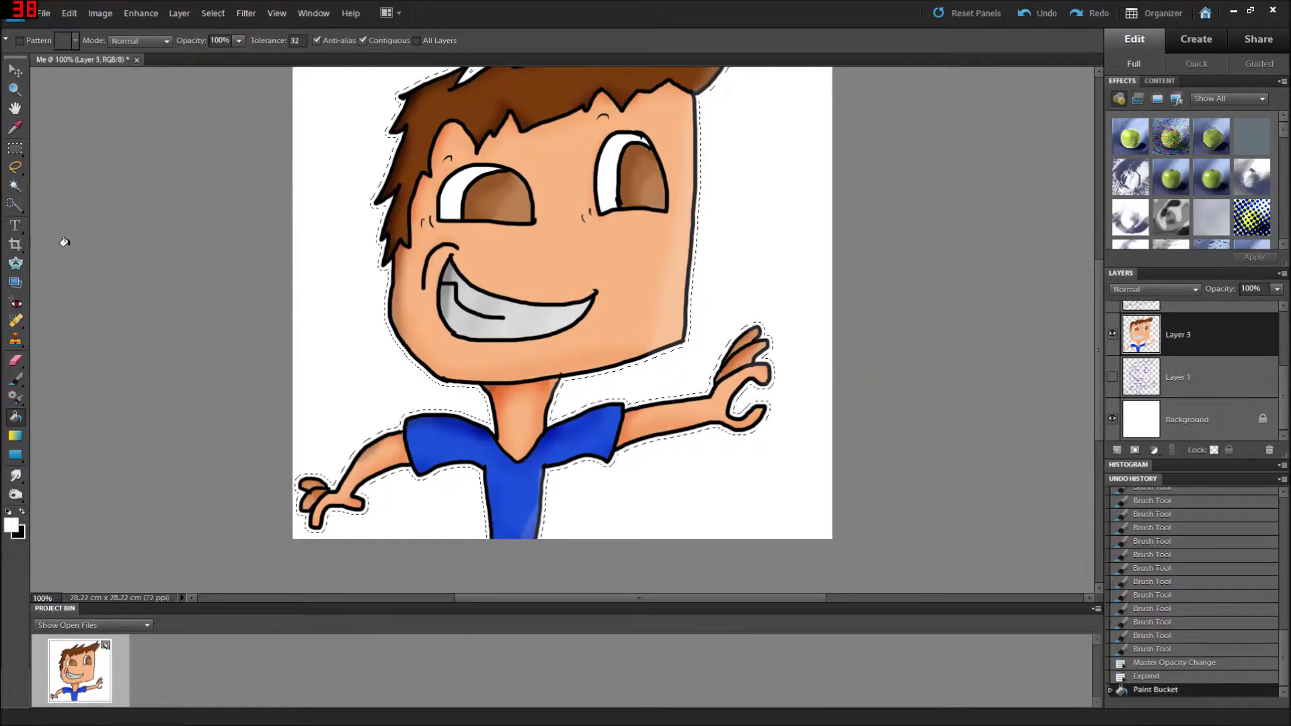
{"action": "key", "text": "w"}
{"action": "key", "text": "ctrl+d"}
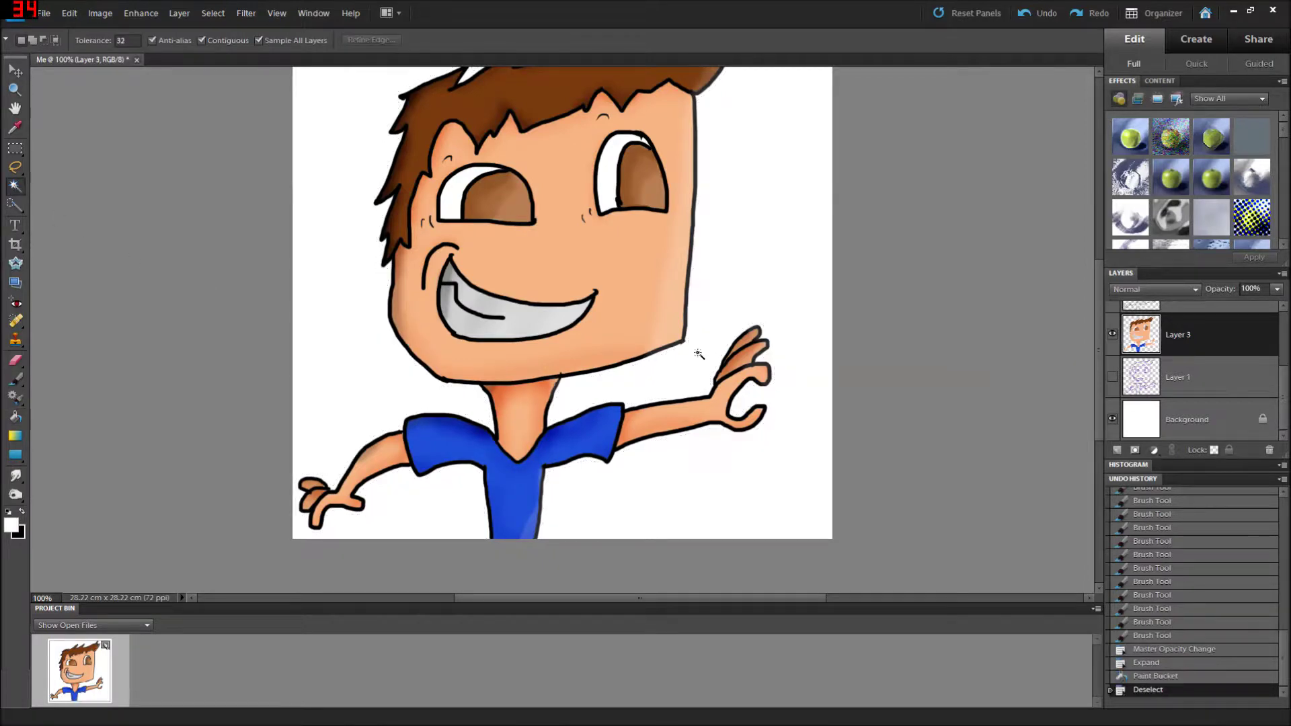
Fill the Background layer with purple (#7e02cd) using the Paint Bucket.
{"action": "left_click", "coordinate": [1136, 417]}
{"action": "left_click", "coordinate": [8, 510]}
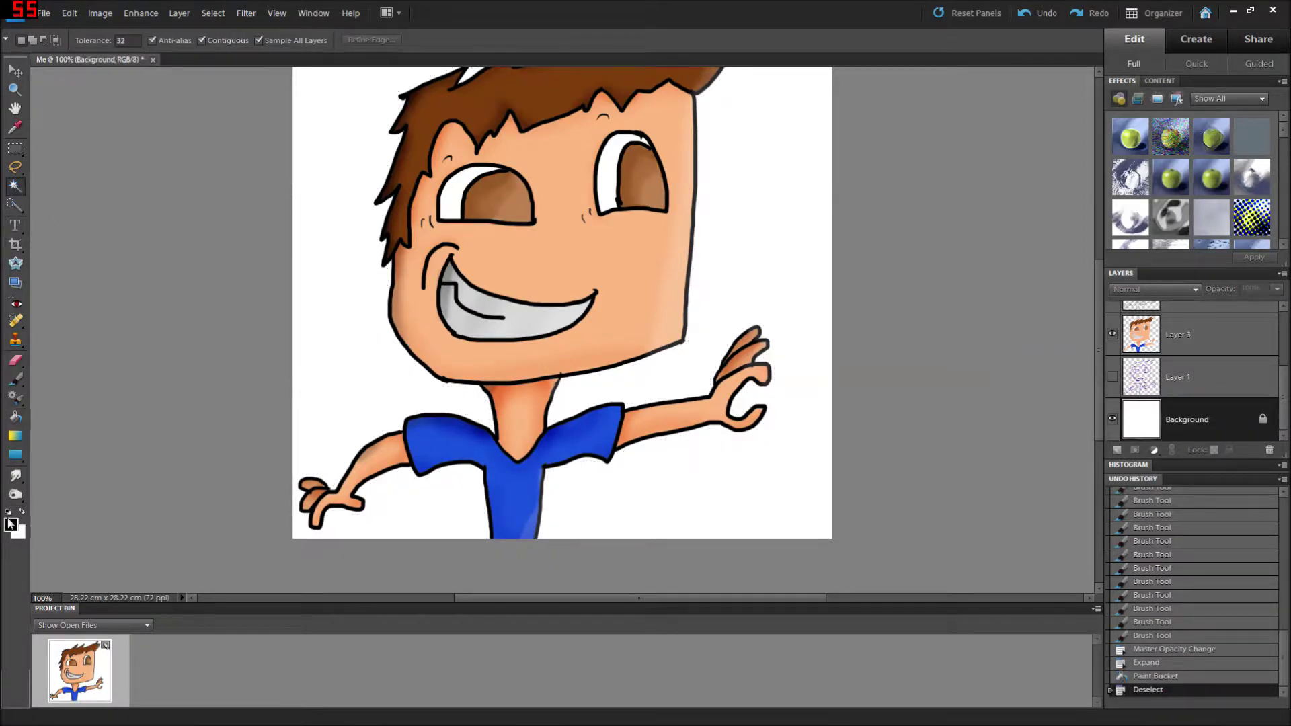
{"action": "left_click", "coordinate": [10, 525]}
{"action": "left_click", "coordinate": [680, 239]}
{"action": "left_click", "coordinate": [662, 197]}
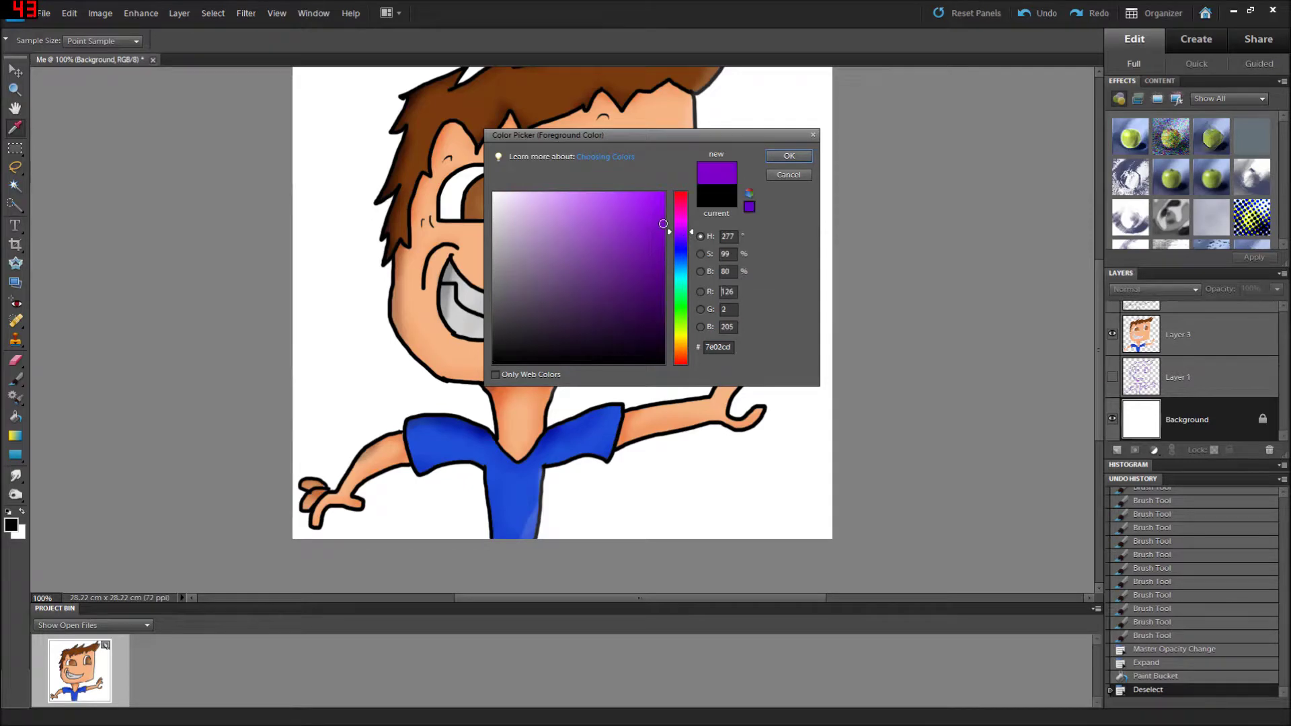
{"action": "left_click", "coordinate": [784, 157]}
{"action": "left_click", "coordinate": [15, 417]}
{"action": "left_click", "coordinate": [326, 384]}
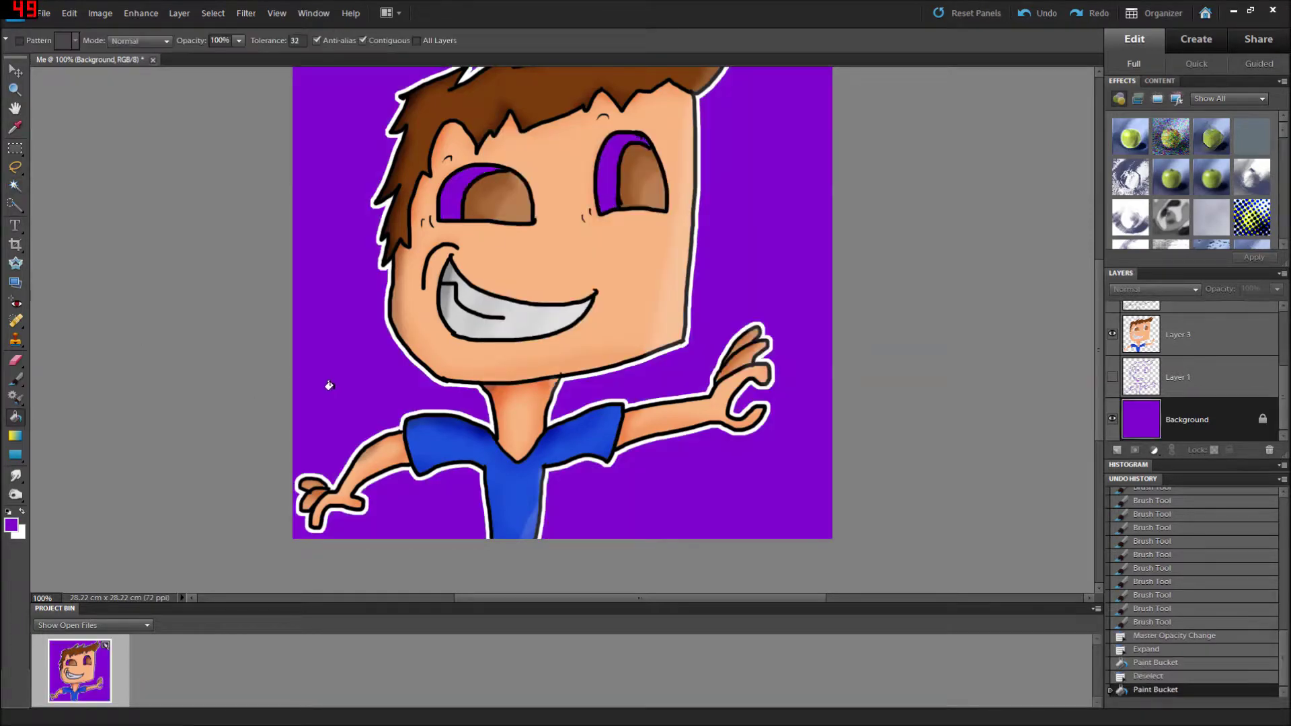
{"action": "scroll", "coordinate": [325, 384], "scroll_direction": "up", "scroll_amount": 3}
{"action": "scroll", "coordinate": [326, 384], "scroll_direction": "down", "scroll_amount": 3}
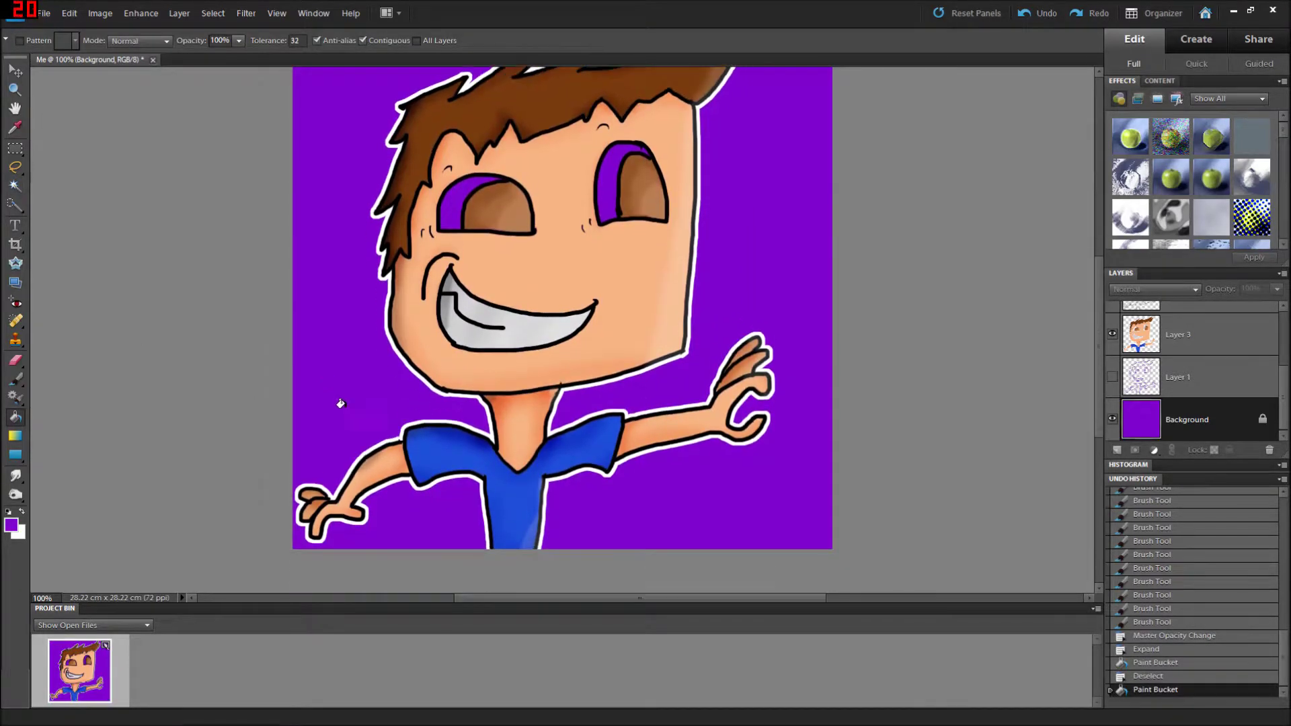
On Layer 3, select the purple areas beside the irises in both eyes with the Magic Wand.
{"action": "left_click", "coordinate": [1149, 325]}
{"action": "left_click", "coordinate": [16, 186]}
{"action": "left_click", "coordinate": [444, 199]}
{"action": "left_click", "coordinate": [449, 214]}
{"action": "left_click", "coordinate": [589, 168]}
{"action": "left_click", "coordinate": [609, 160]}
{"action": "left_click", "coordinate": [612, 160]}
{"action": "left_click", "coordinate": [612, 160]}
Fill the selected areas of both eyes with white and deselect.
{"action": "left_click", "coordinate": [22, 512]}
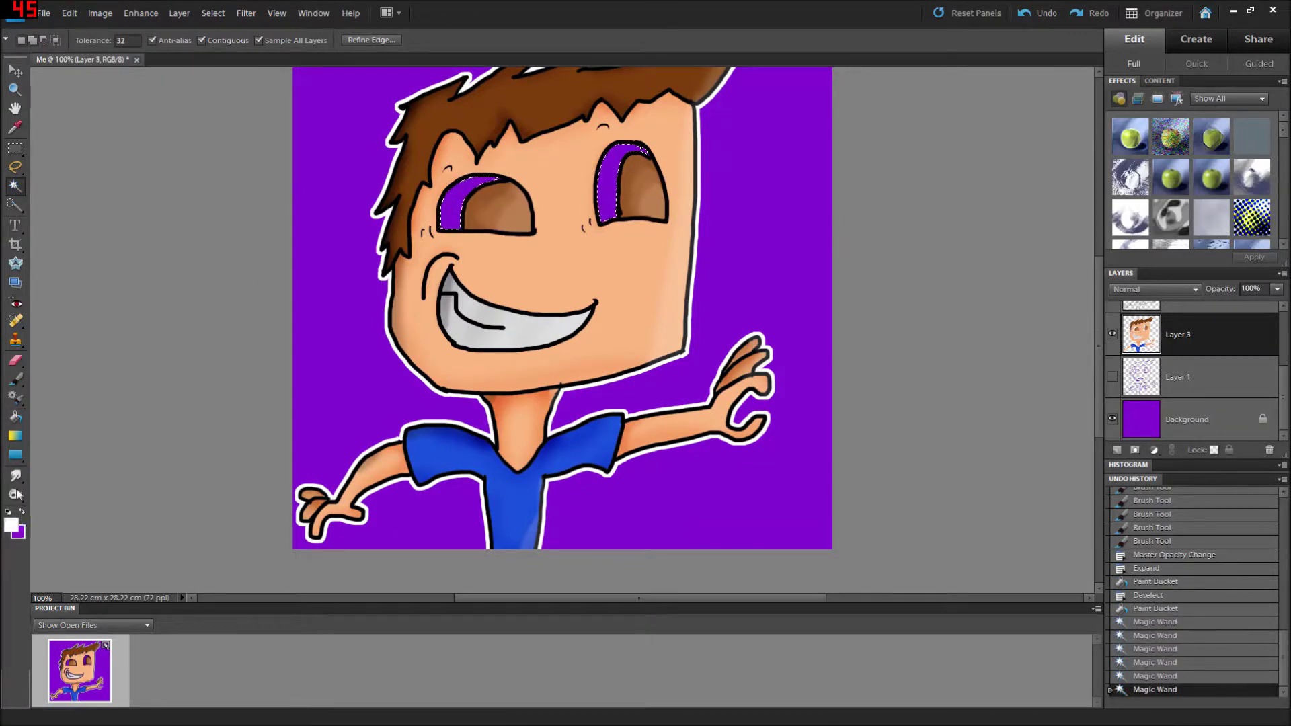
{"action": "left_click", "coordinate": [16, 417]}
{"action": "left_click", "coordinate": [455, 192]}
{"action": "left_click", "coordinate": [618, 153]}
{"action": "left_click", "coordinate": [618, 153]}
{"action": "left_click", "coordinate": [607, 195]}
{"action": "left_click", "coordinate": [636, 150]}
{"action": "left_click", "coordinate": [14, 187]}
{"action": "key", "text": "ctrl+d"}
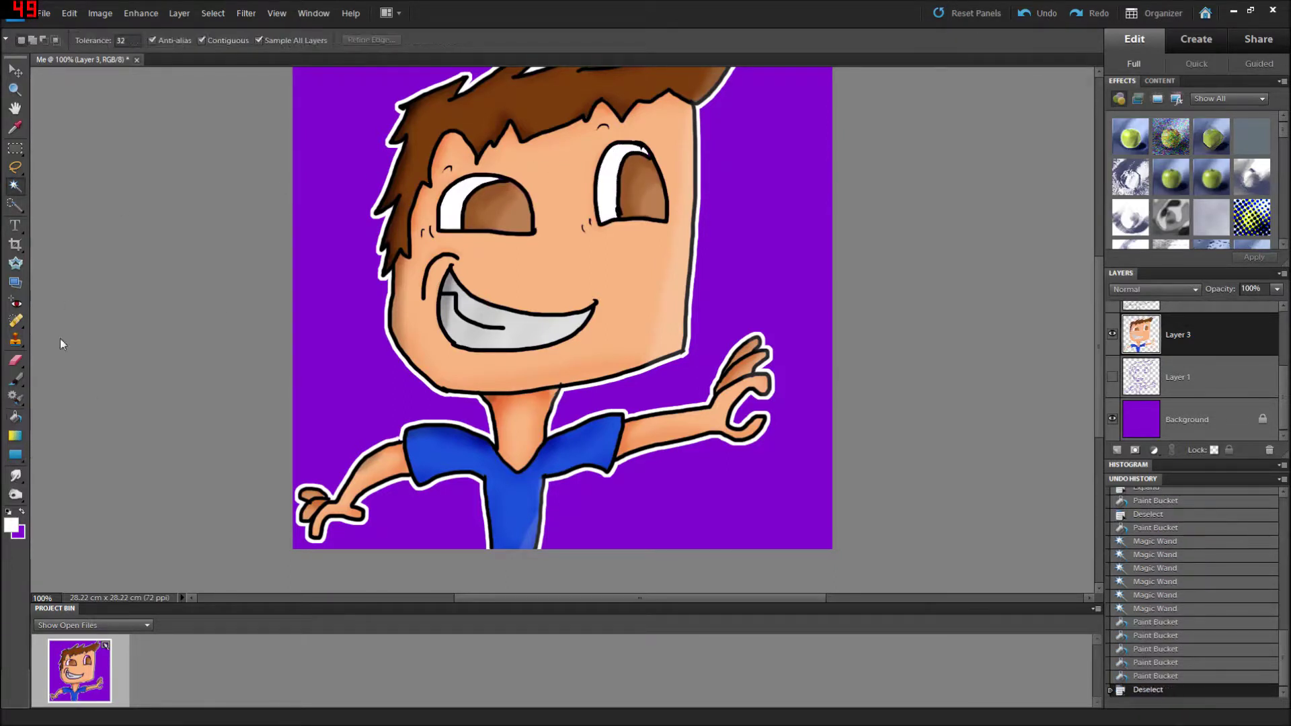
Reduce the brush to 8 px and paint white over the leftover gap at the top of the right eye.
{"action": "left_click", "coordinate": [15, 378]}
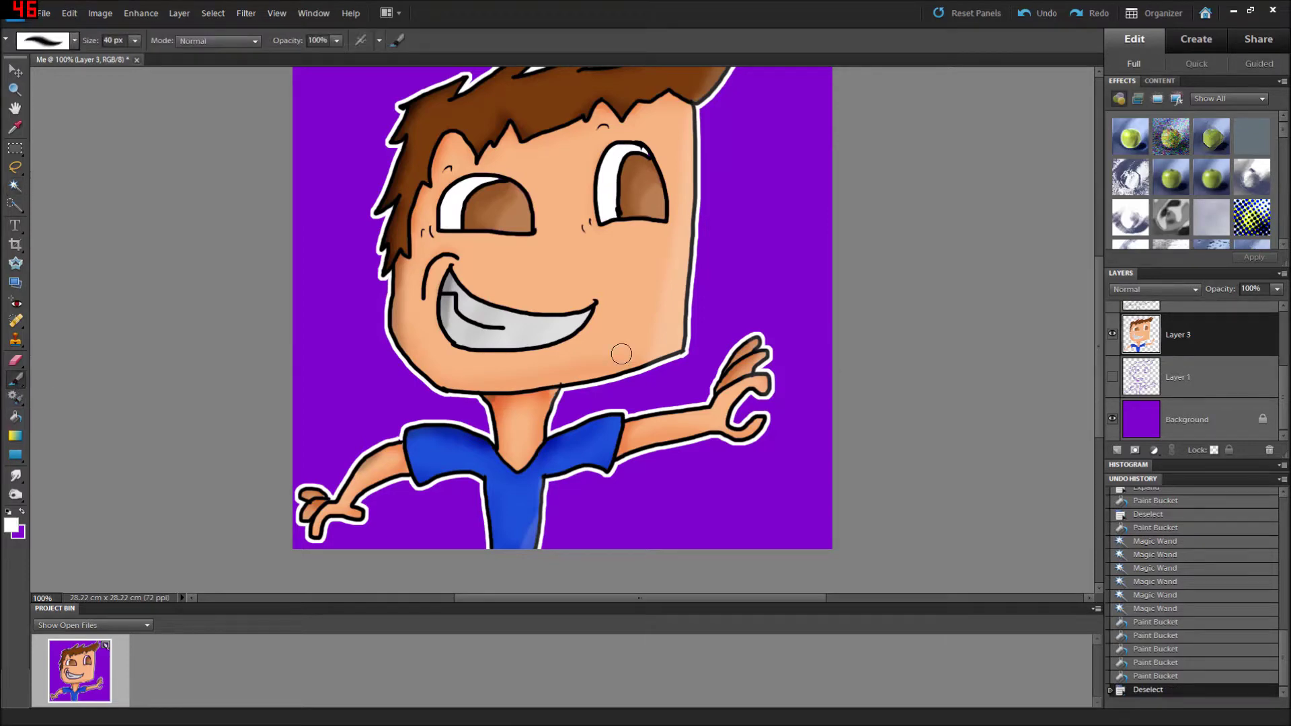
{"action": "key", "text": "bracketleft"}
{"action": "key", "text": "bracketleft"}
{"action": "key", "text": "bracketleft"}
{"action": "key", "text": "bracketleft"}
{"action": "key", "text": "bracketleft"}
{"action": "key", "text": "bracketleft"}
{"action": "key", "text": "bracketleft"}
{"action": "left_click_drag", "start_coordinate": [639, 148], "coordinate": [642, 144]}
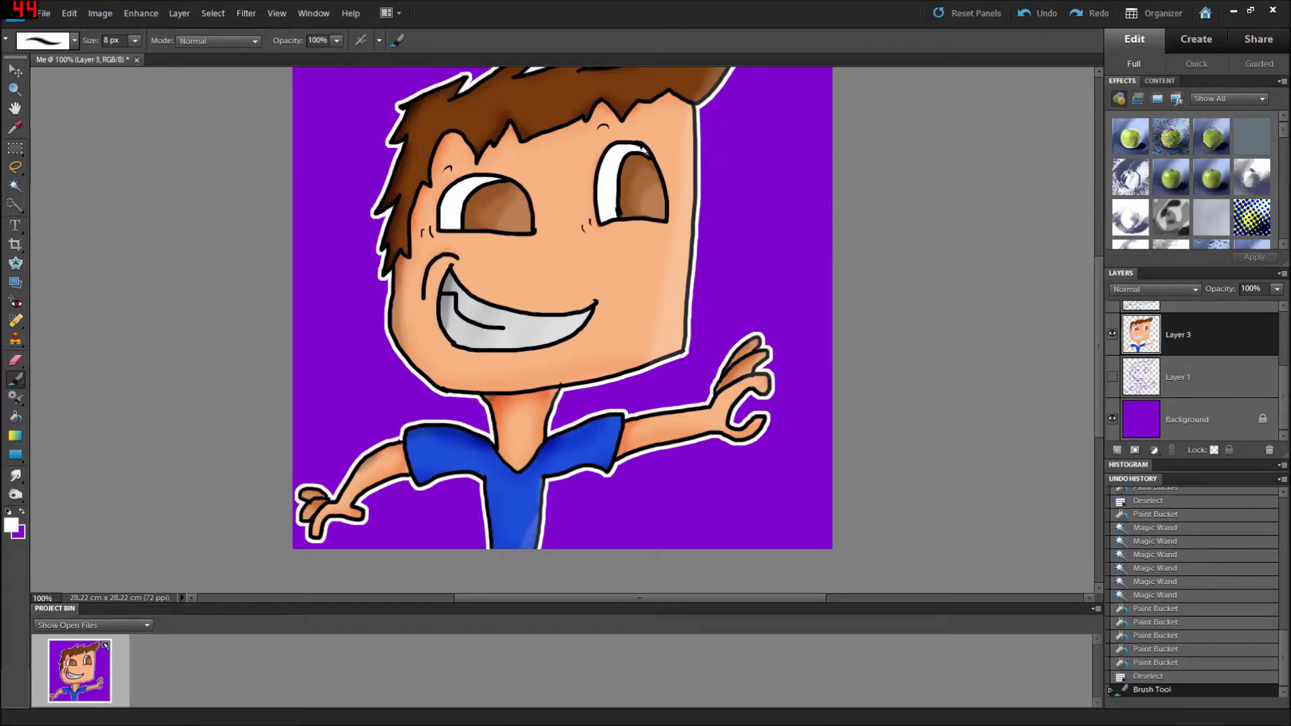
Touch up the top of the right eye on Layer 3 with one more small white stroke using the 8 px brush.
{"action": "left_click_drag", "start_coordinate": [645, 152], "coordinate": [646, 149]}
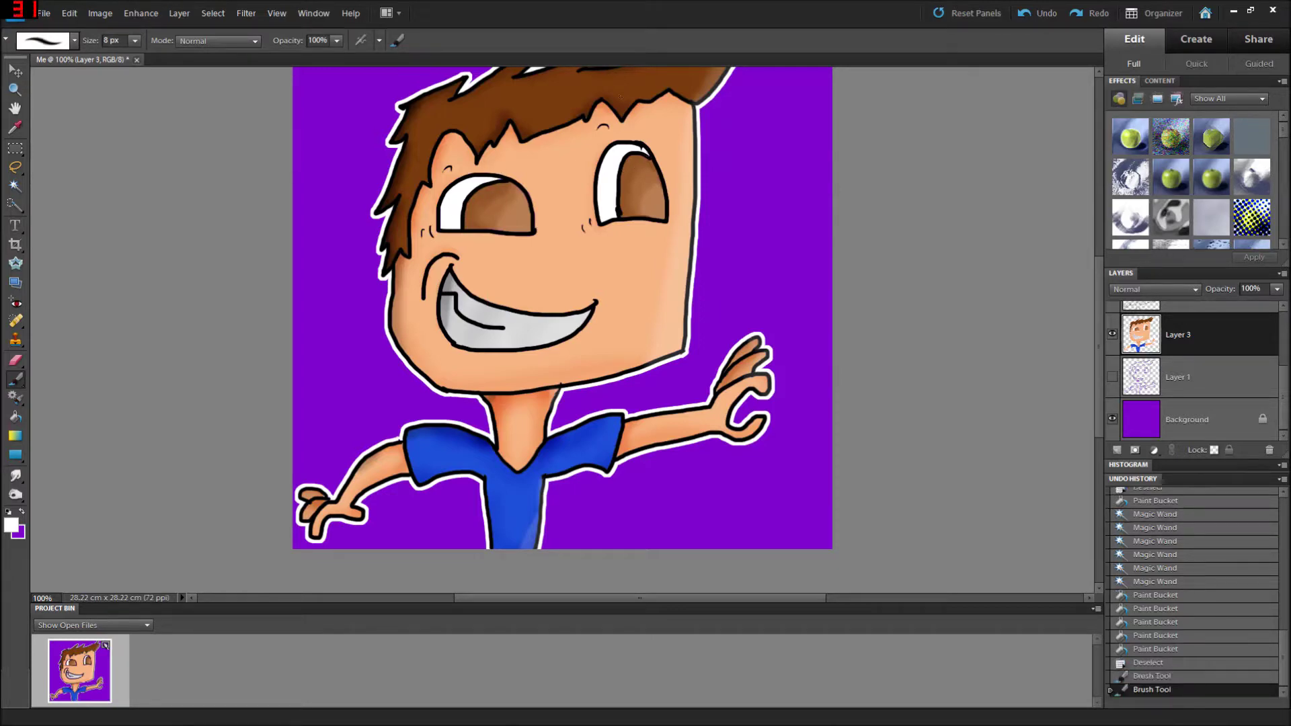
{"action": "scroll", "coordinate": [562, 330], "scroll_direction": "up", "scroll_amount": 2}
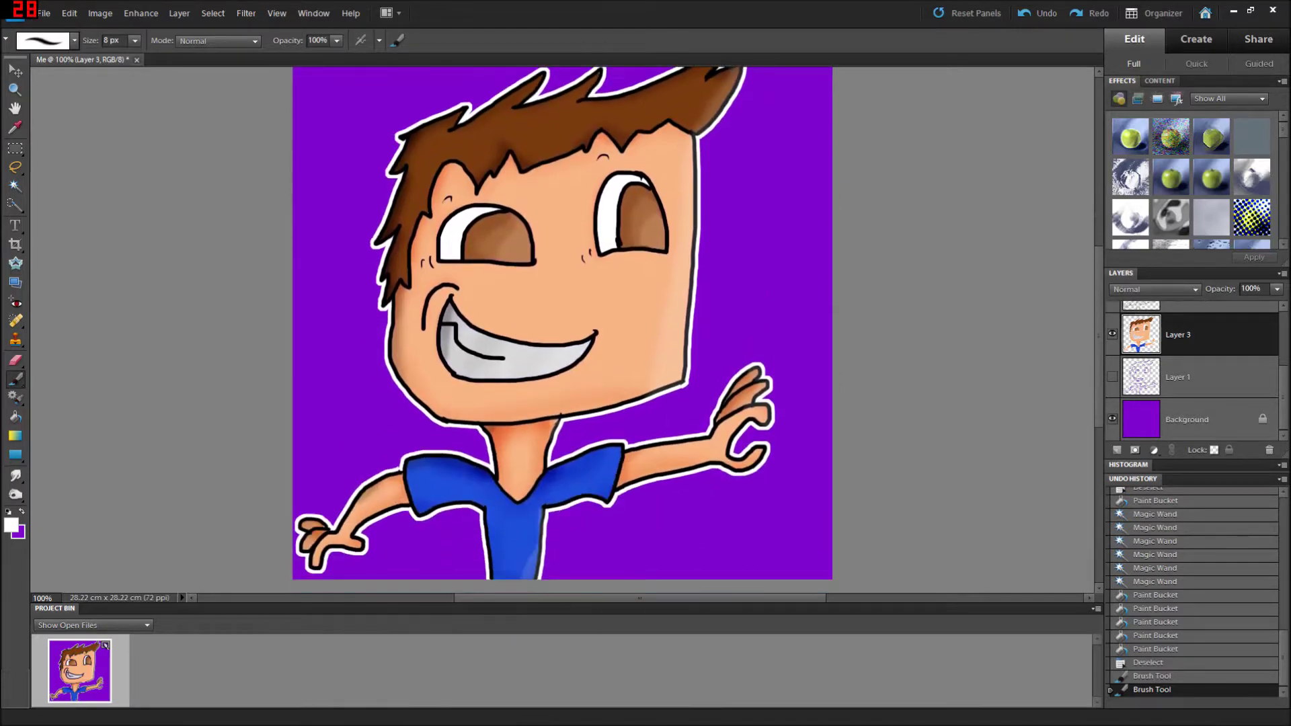
{"action": "scroll", "coordinate": [562, 330], "scroll_direction": "down", "scroll_amount": 3}
{"action": "scroll", "coordinate": [563, 329], "scroll_direction": "up", "scroll_amount": 5}
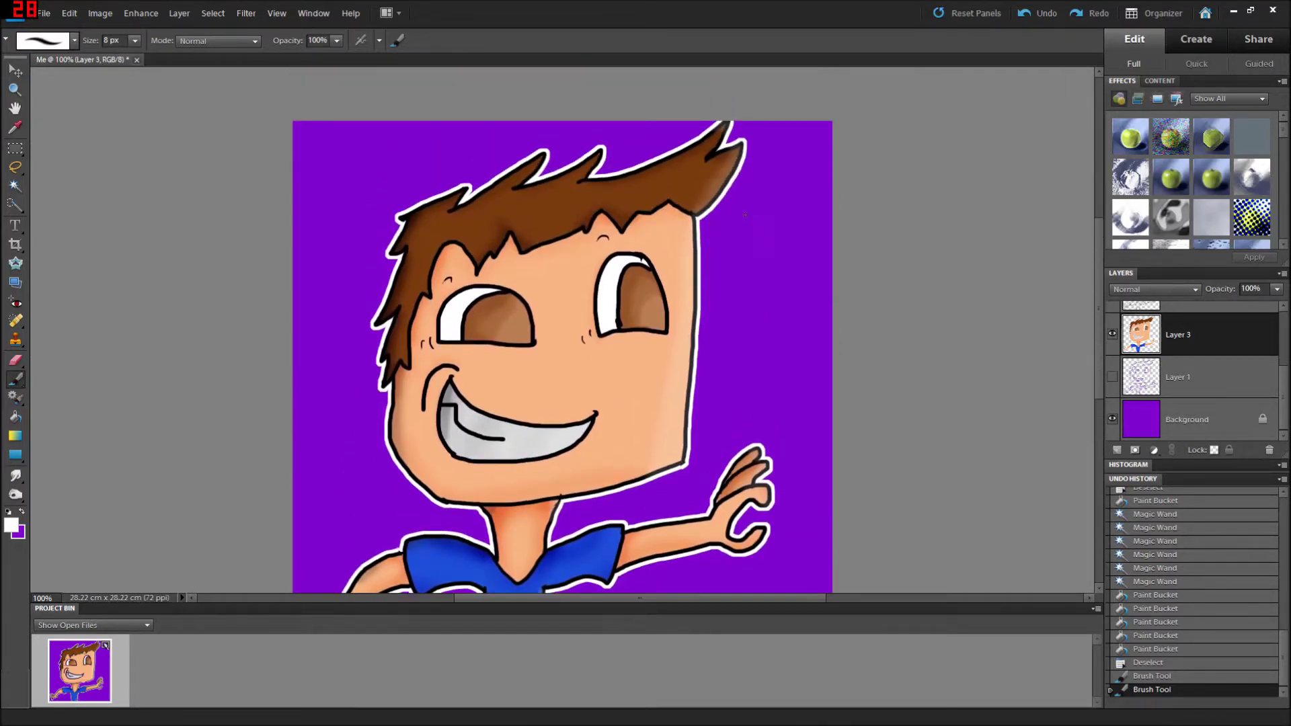
{"action": "scroll", "coordinate": [744, 216], "scroll_direction": "down", "scroll_amount": 3}
Swap the foreground and background colours to make purple the foreground, and activate the Gradient tool.
{"action": "left_click", "coordinate": [23, 511]}
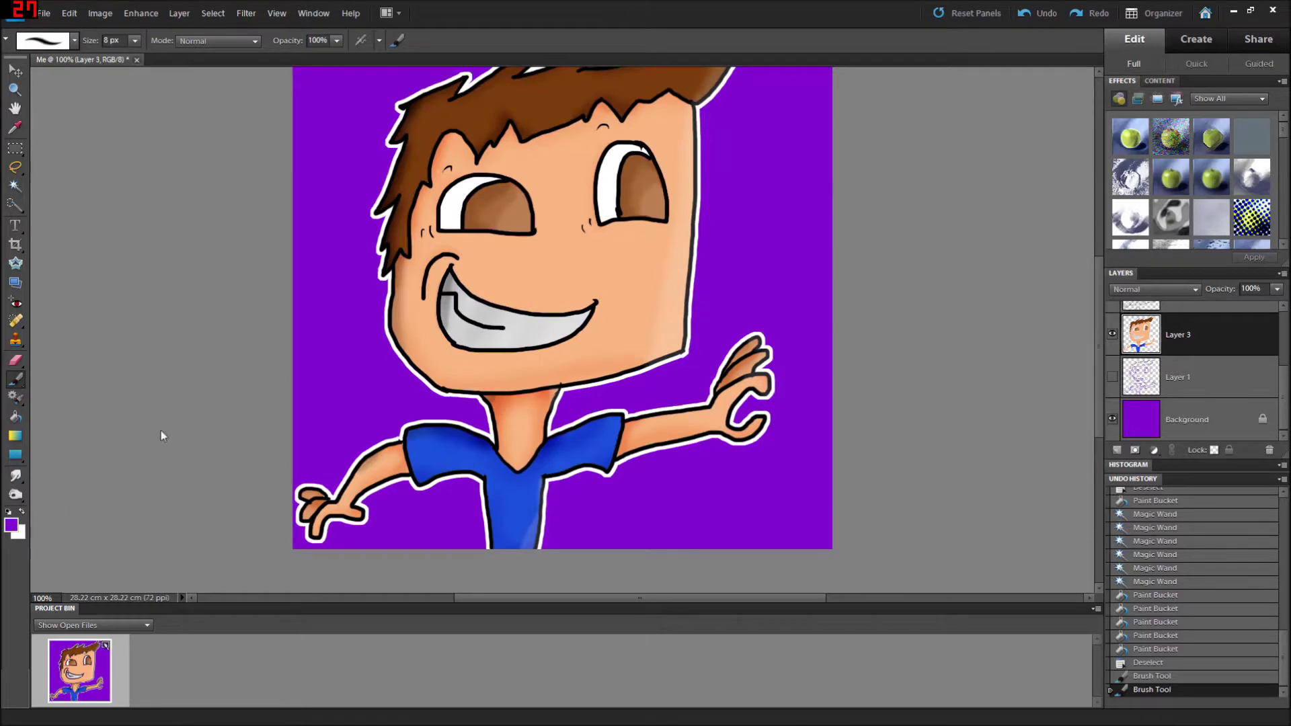
{"action": "scroll", "coordinate": [460, 343], "scroll_direction": "up", "scroll_amount": 4}
{"action": "scroll", "coordinate": [460, 343], "scroll_direction": "down", "scroll_amount": 6}
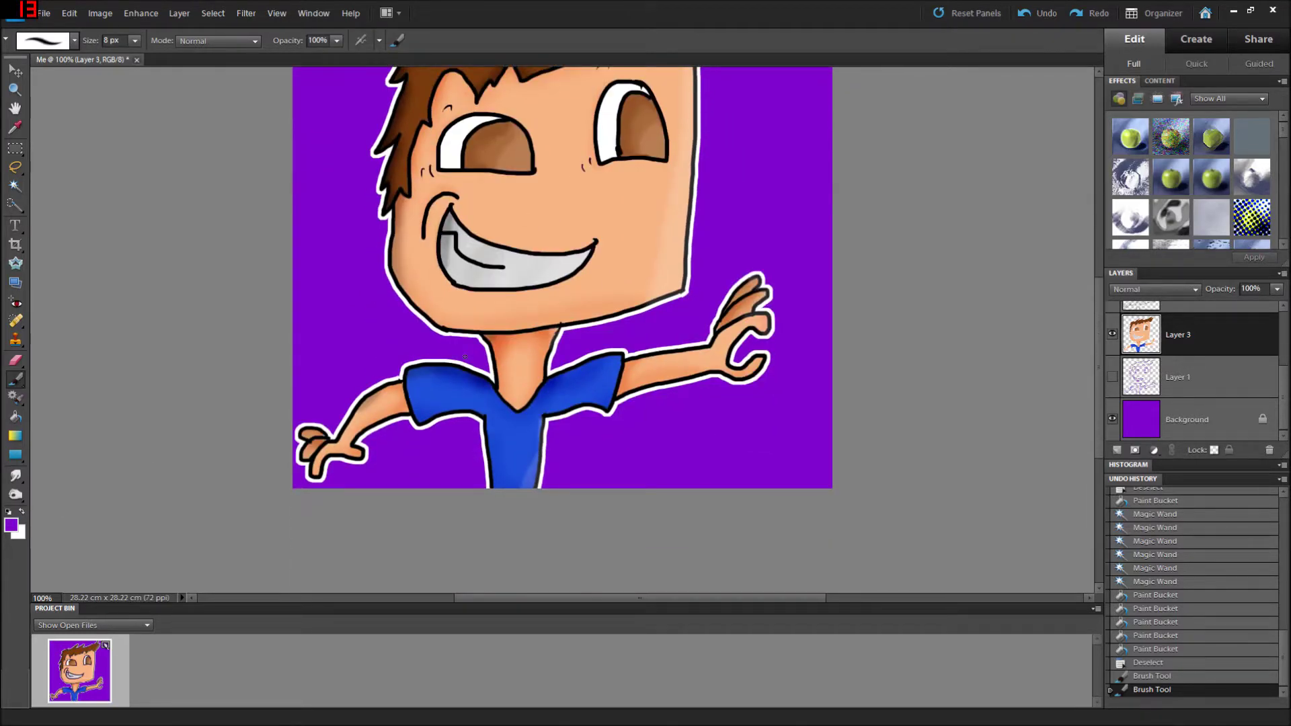
{"action": "scroll", "coordinate": [465, 357], "scroll_direction": "up", "scroll_amount": 3}
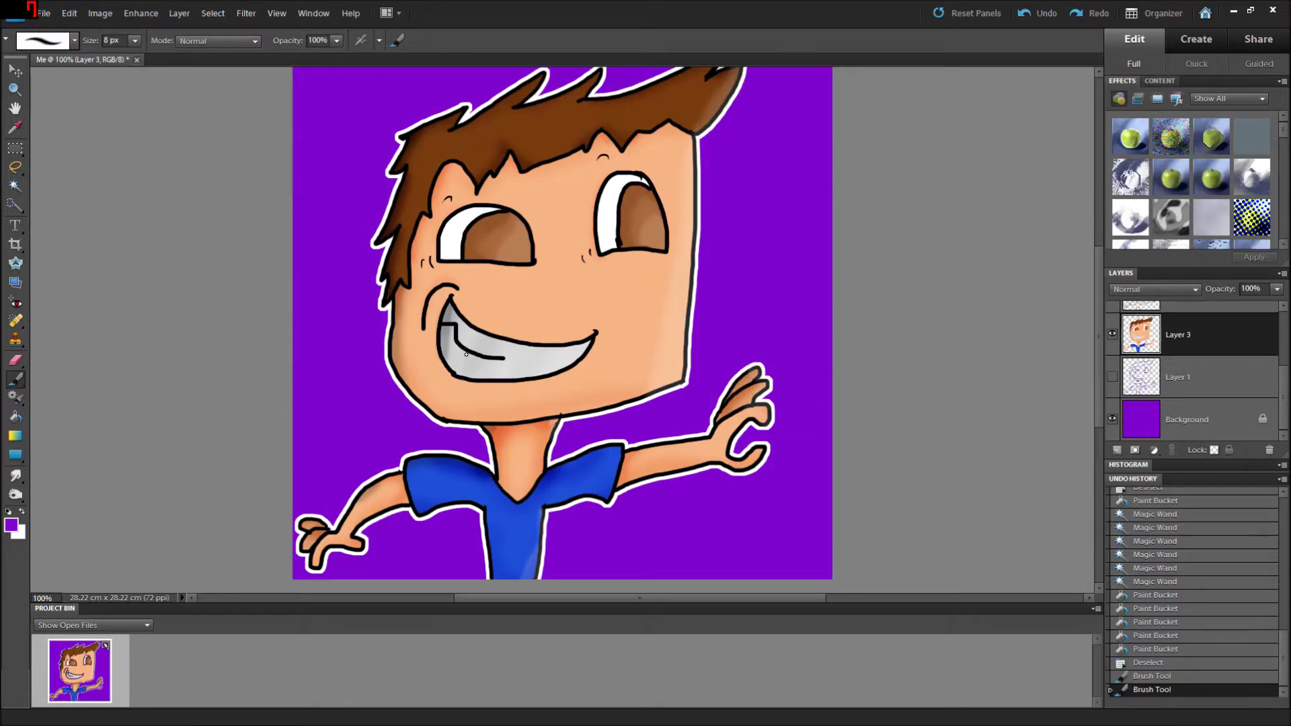
{"action": "scroll", "coordinate": [466, 354], "scroll_direction": "up", "scroll_amount": 4}
{"action": "scroll", "coordinate": [466, 352], "scroll_direction": "down", "scroll_amount": 2}
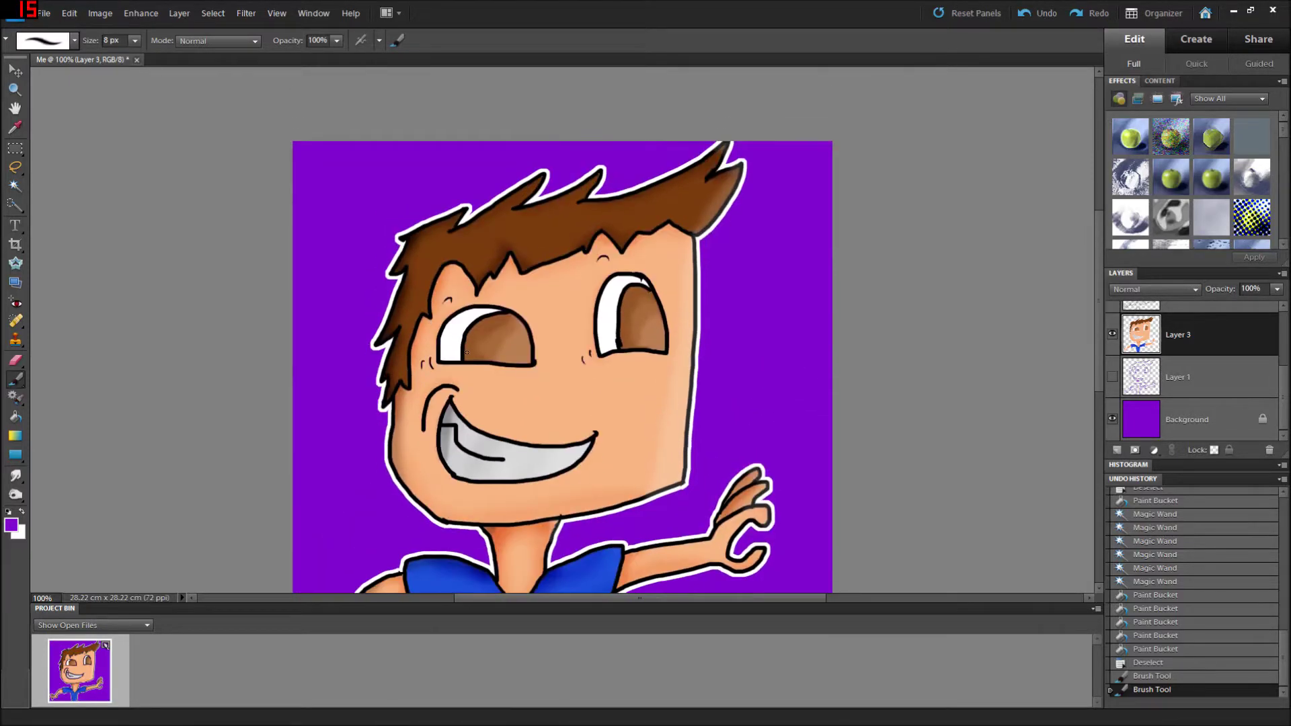
{"action": "scroll", "coordinate": [467, 352], "scroll_direction": "down", "scroll_amount": 5}
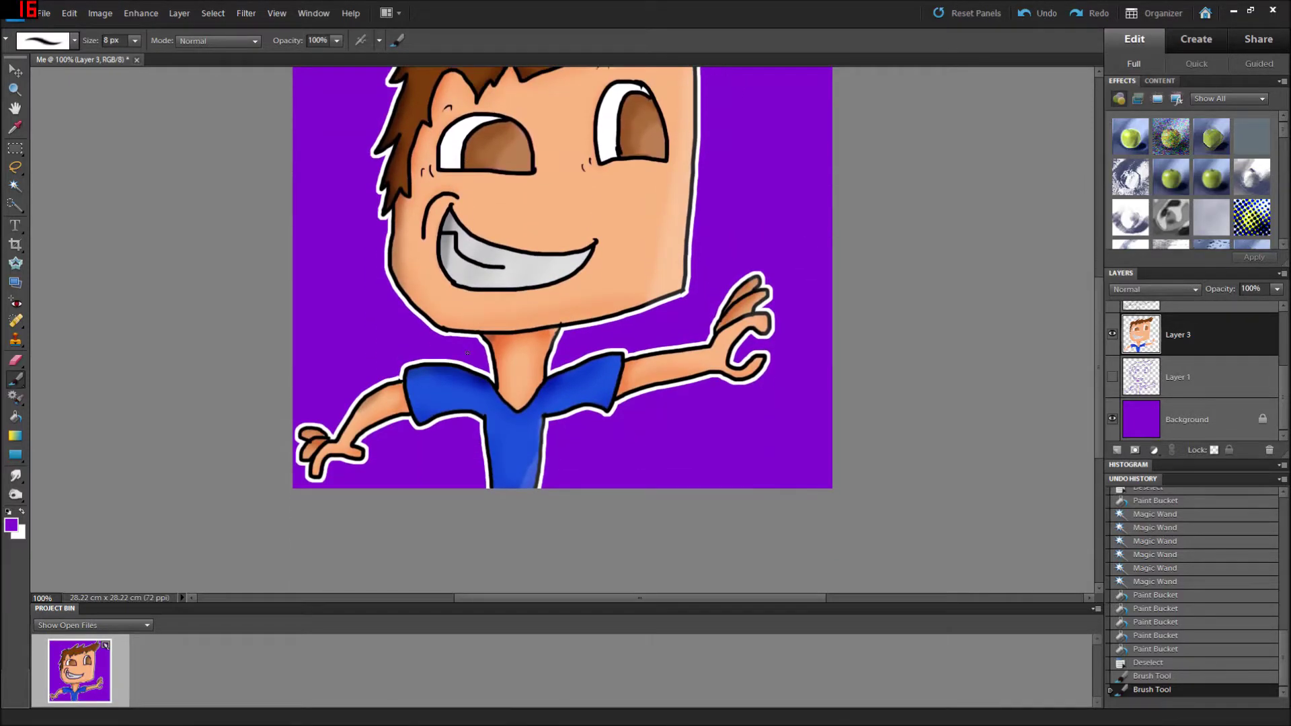
{"action": "scroll", "coordinate": [477, 355], "scroll_direction": "up", "scroll_amount": 5}
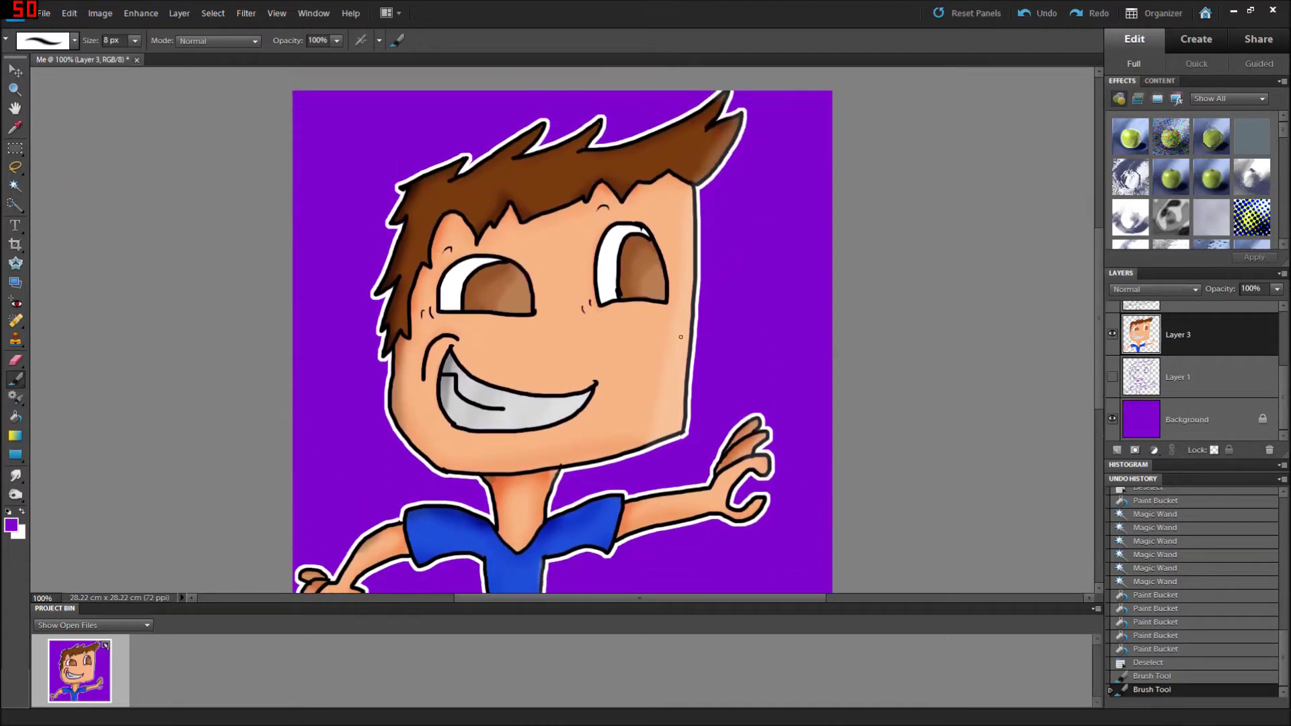
{"action": "left_click", "coordinate": [14, 437]}
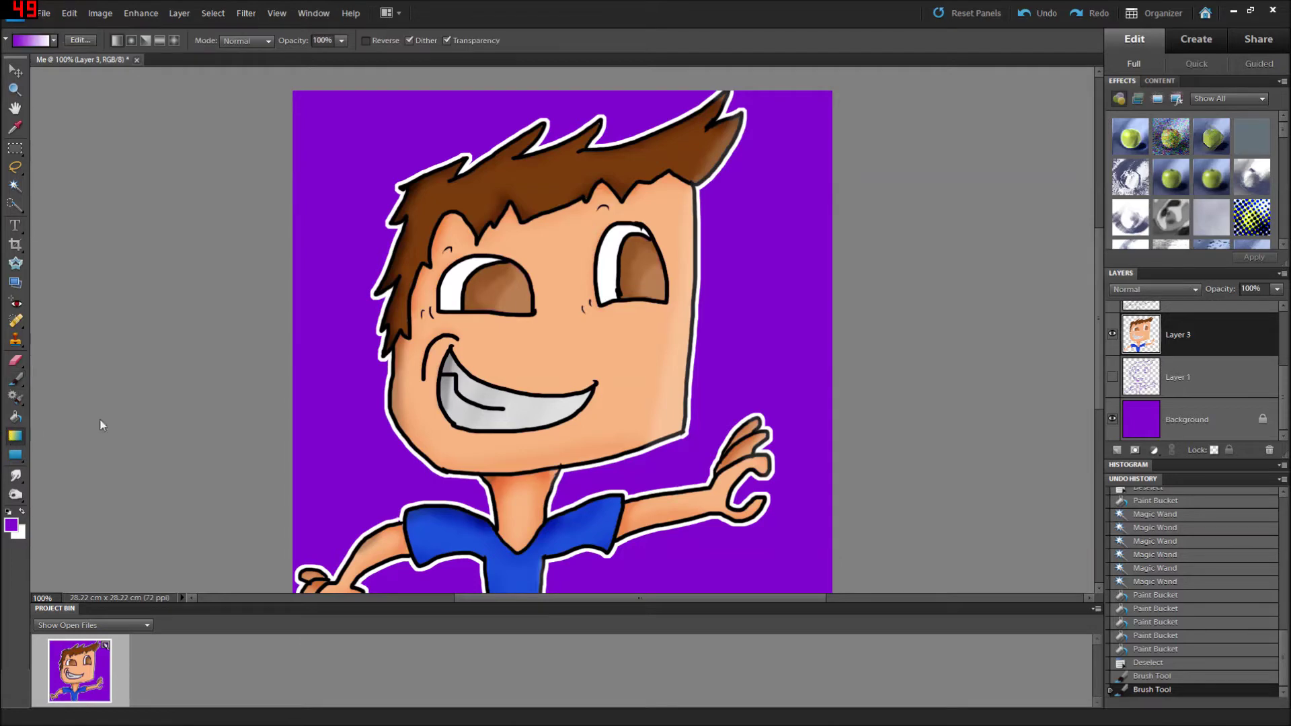
Look over the whole coloured character against the purple background, from the hair down to the hands and shirt.
{"action": "scroll", "coordinate": [239, 281], "scroll_direction": "up", "scroll_amount": 2}
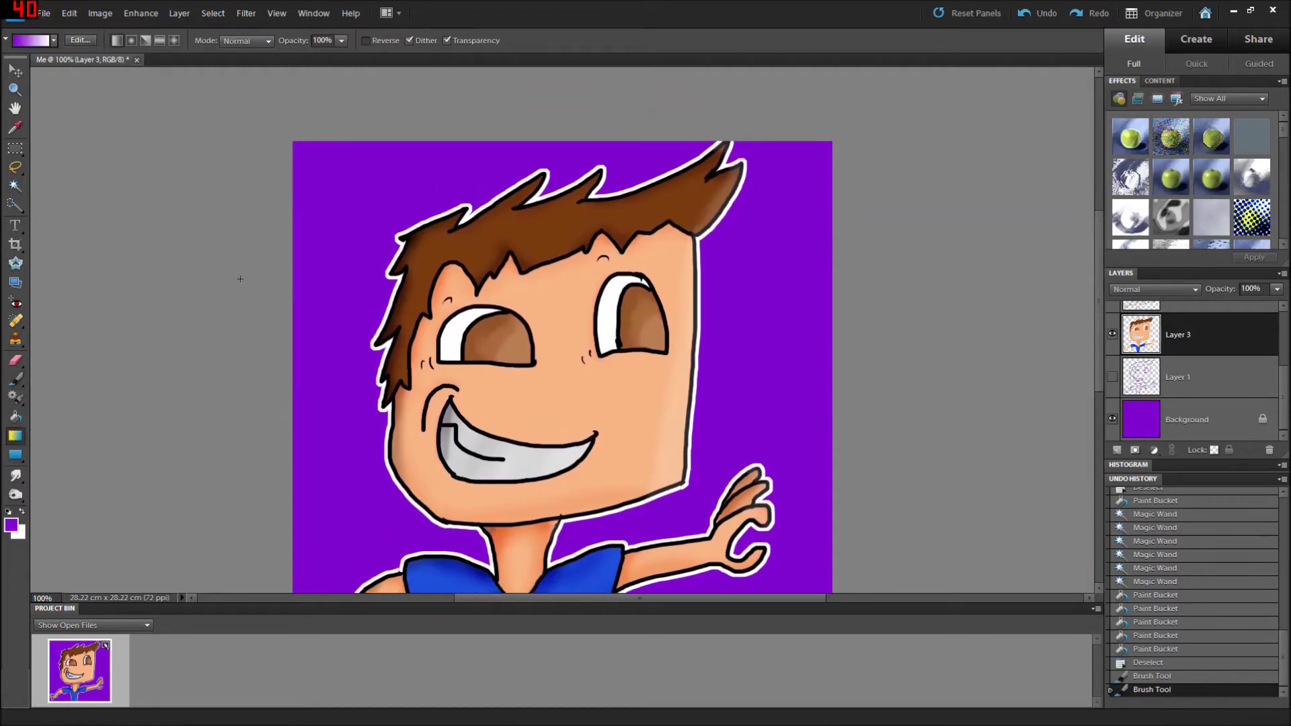
{"action": "scroll", "coordinate": [376, 397], "scroll_direction": "down", "scroll_amount": 5}
{"action": "scroll", "coordinate": [376, 397], "scroll_direction": "up", "scroll_amount": 1}
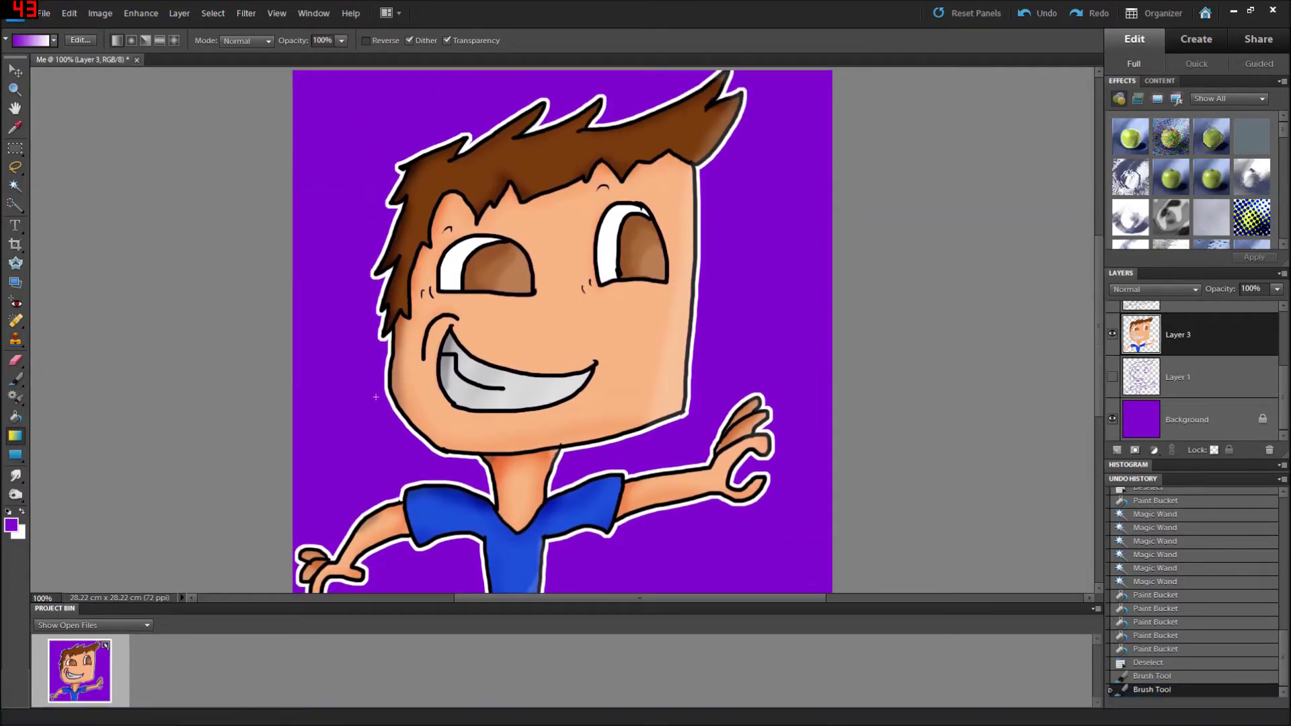
{"action": "scroll", "coordinate": [376, 396], "scroll_direction": "up", "scroll_amount": 2}
{"action": "scroll", "coordinate": [376, 396], "scroll_direction": "down", "scroll_amount": 6}
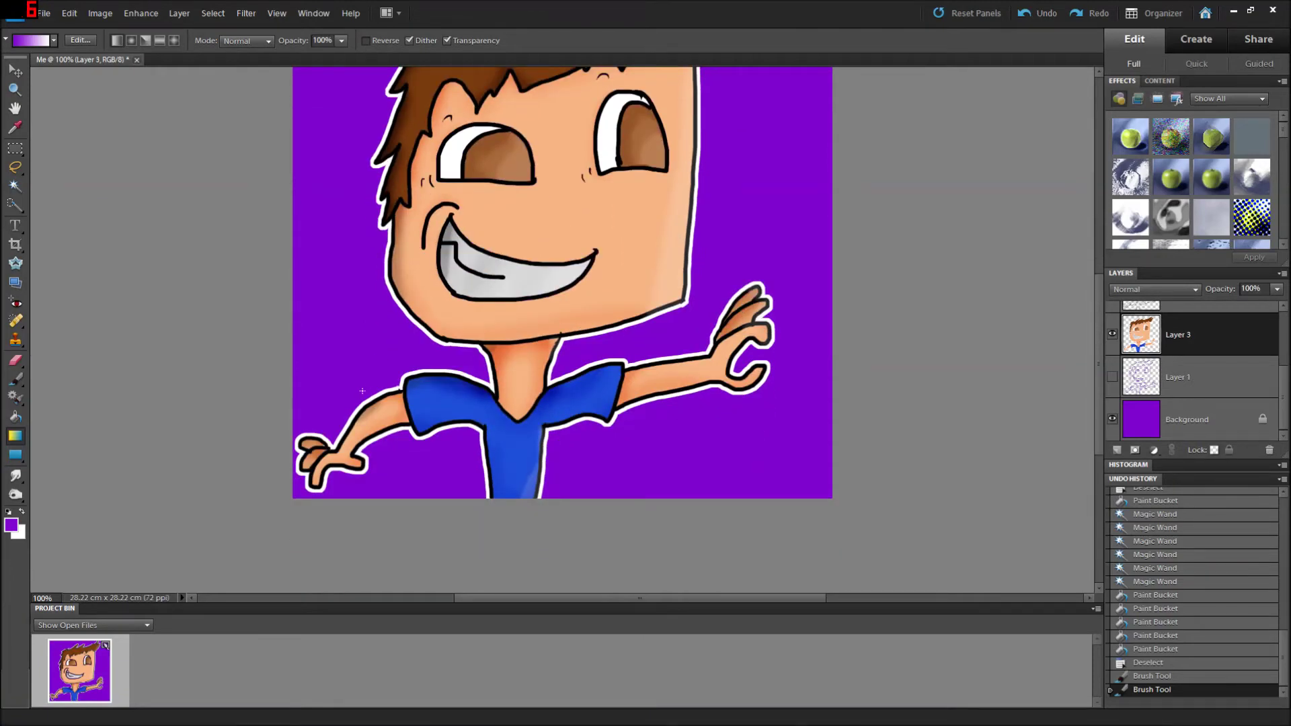
{"action": "scroll", "coordinate": [361, 391], "scroll_direction": "up", "scroll_amount": 6}
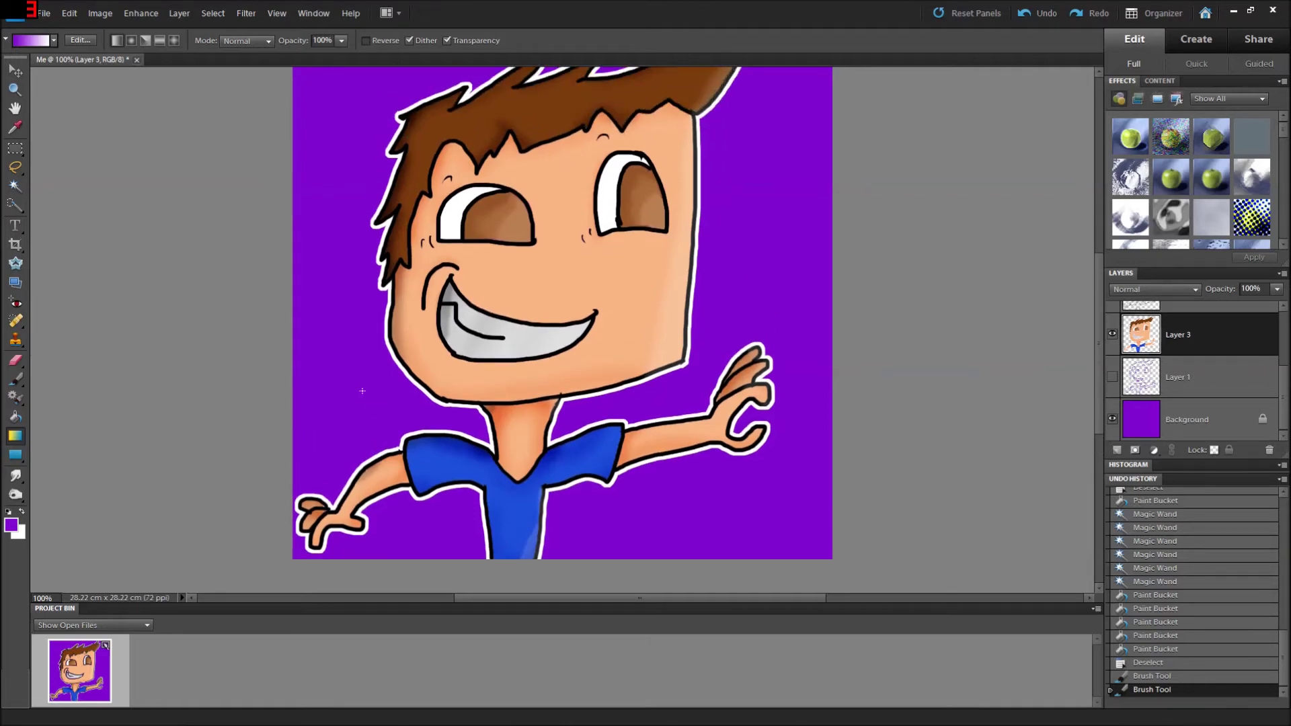
{"action": "scroll", "coordinate": [361, 391], "scroll_direction": "up", "scroll_amount": 3}
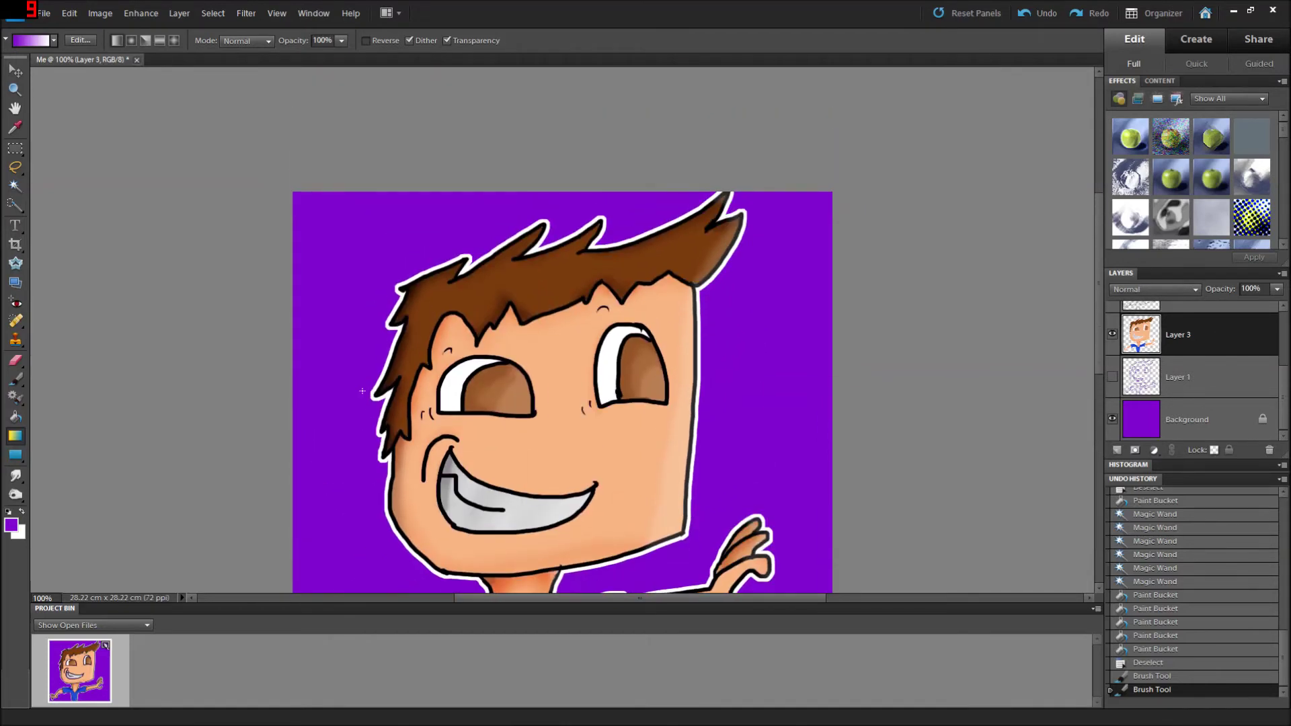
{"action": "scroll", "coordinate": [359, 353], "scroll_direction": "down", "scroll_amount": 5}
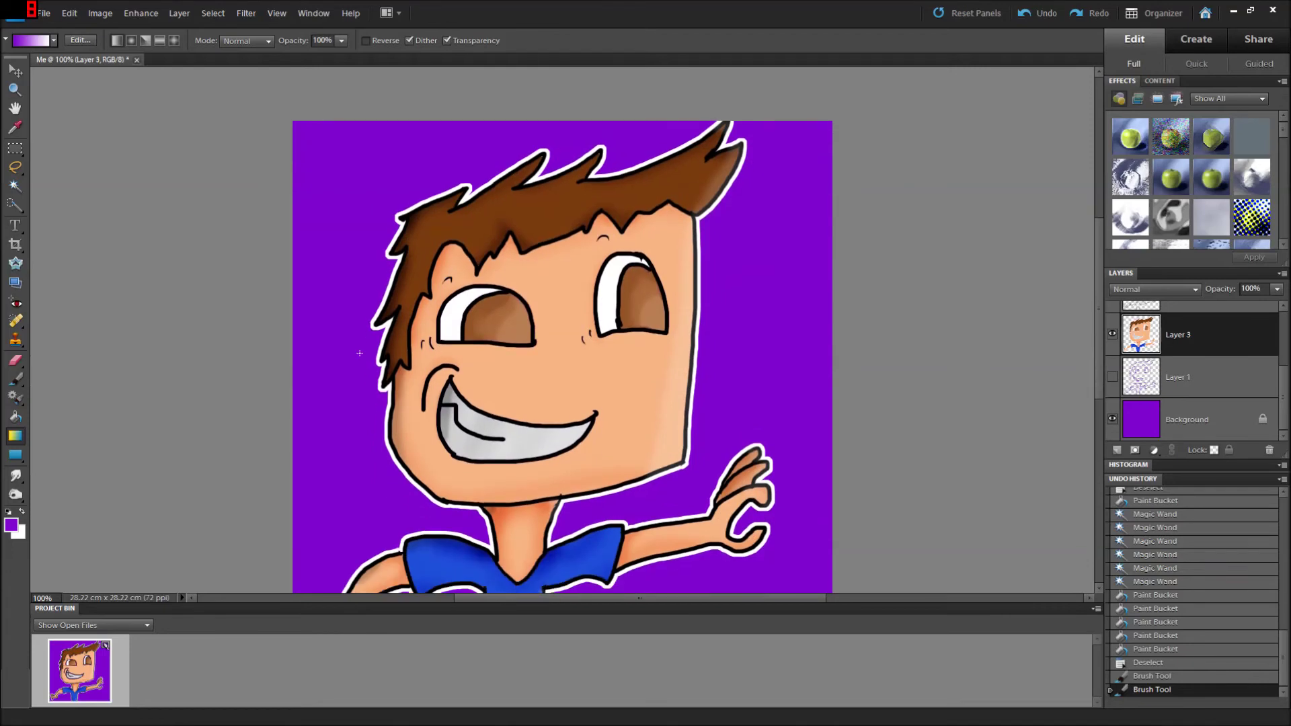
{"action": "scroll", "coordinate": [369, 363], "scroll_direction": "down", "scroll_amount": 3}
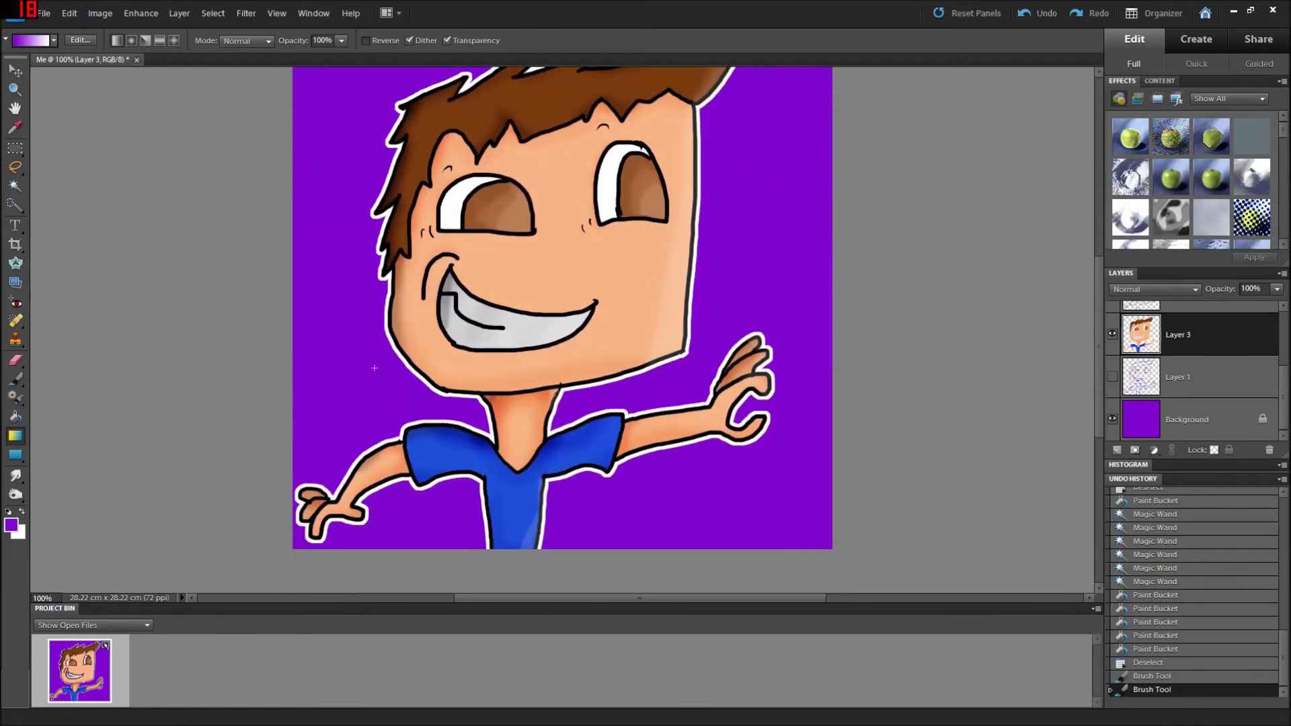
{"action": "scroll", "coordinate": [374, 368], "scroll_direction": "up", "scroll_amount": 7}
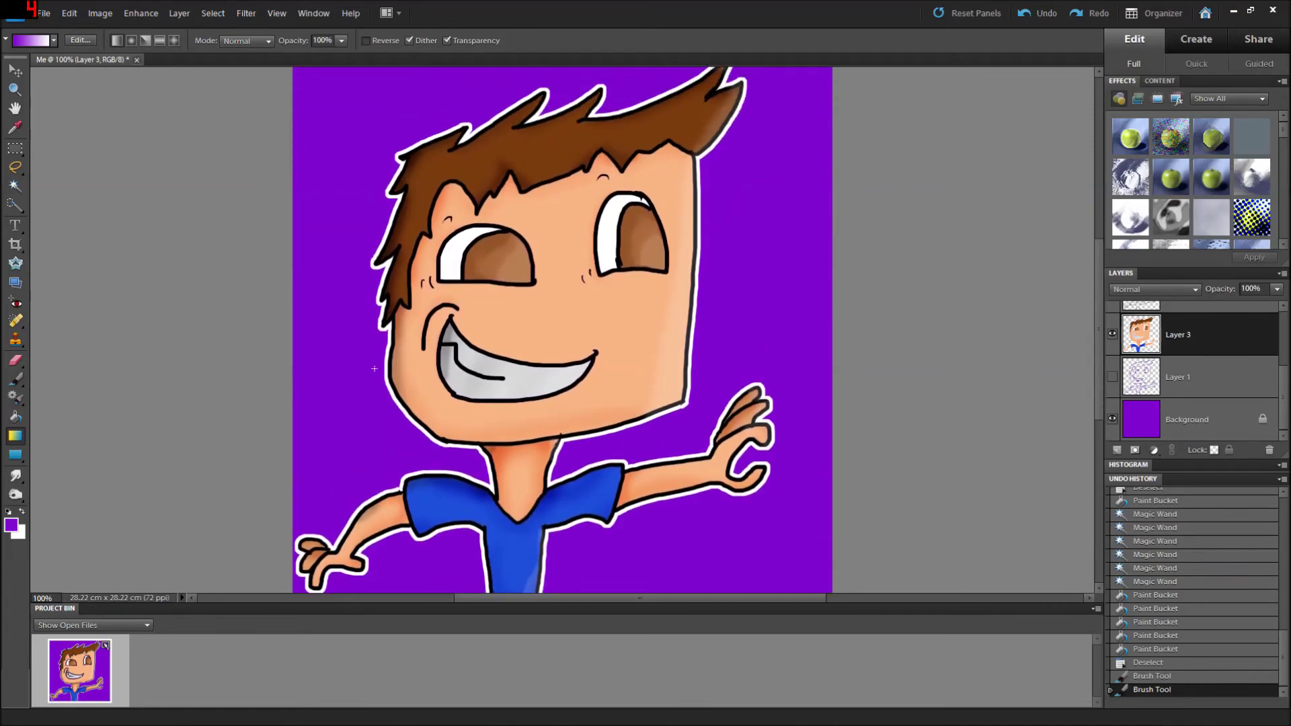